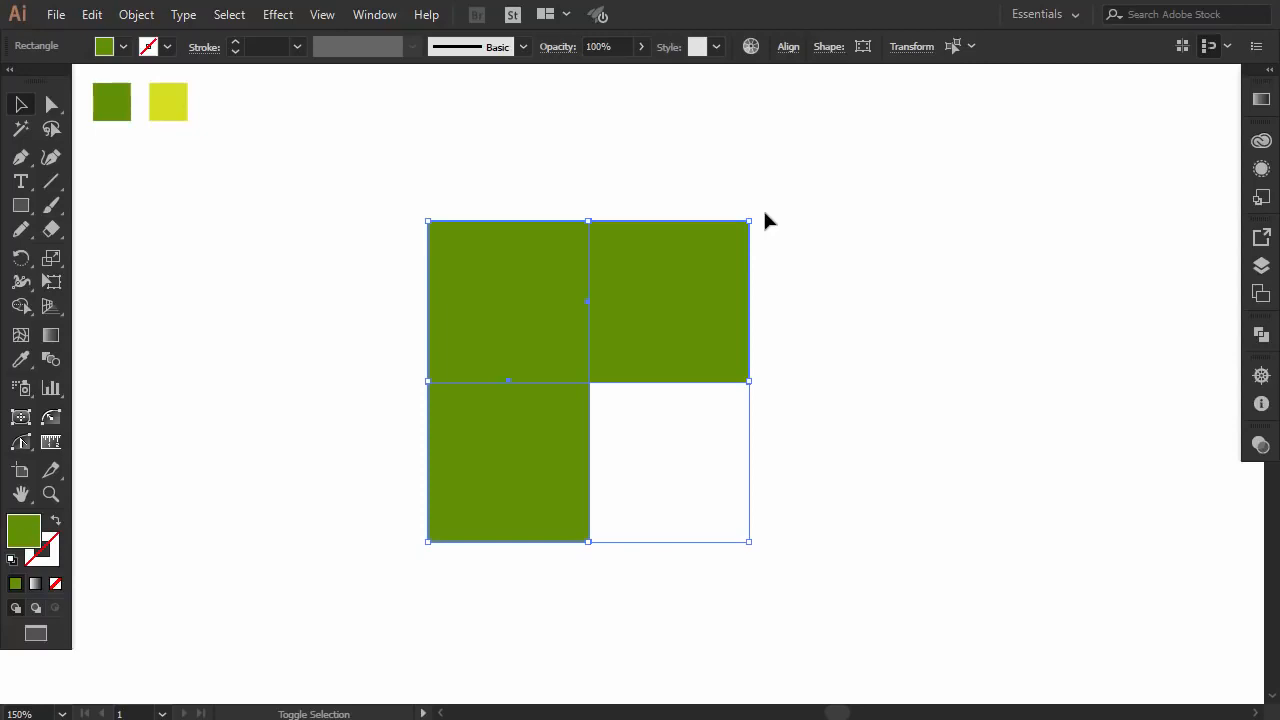
Rotate the two green rectangles 45° into an inverted V and recolour the right-hand one with the yellow swatch's colour.
{"action": "left_click_drag", "start_coordinate": [757, 212], "coordinate": [812, 380]}
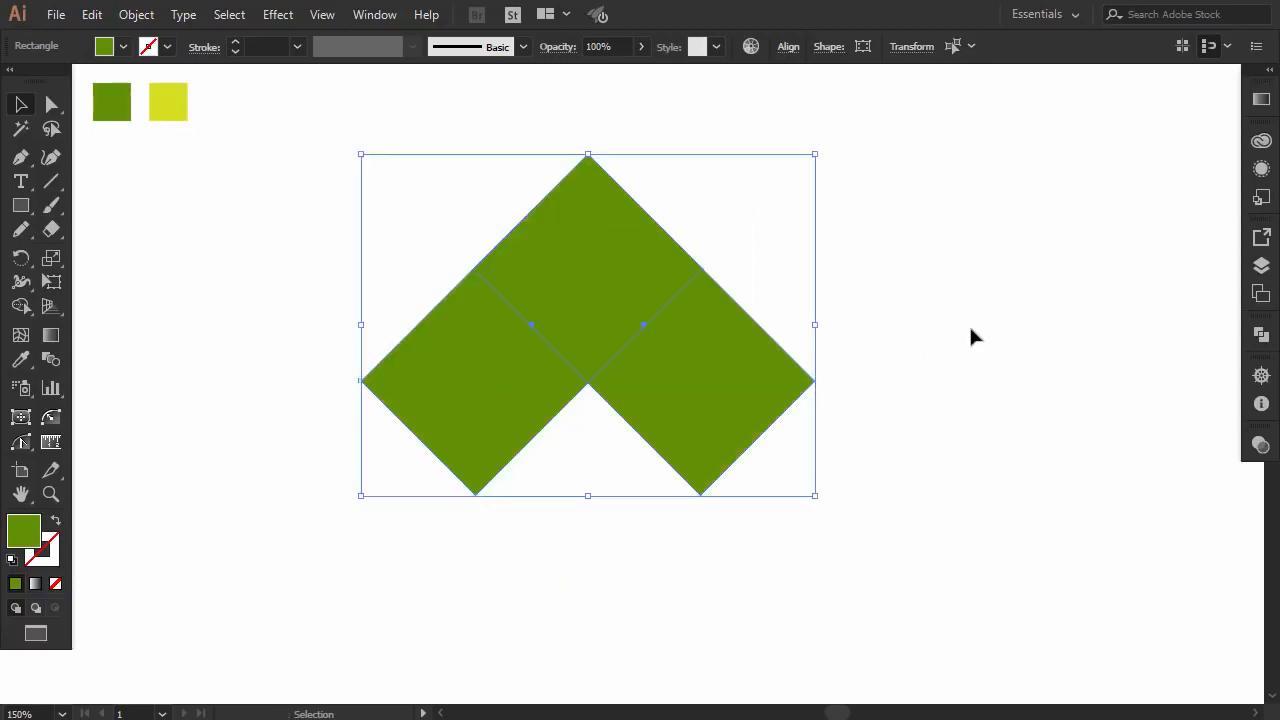
{"action": "left_click", "coordinate": [969, 334]}
{"action": "left_click", "coordinate": [632, 368]}
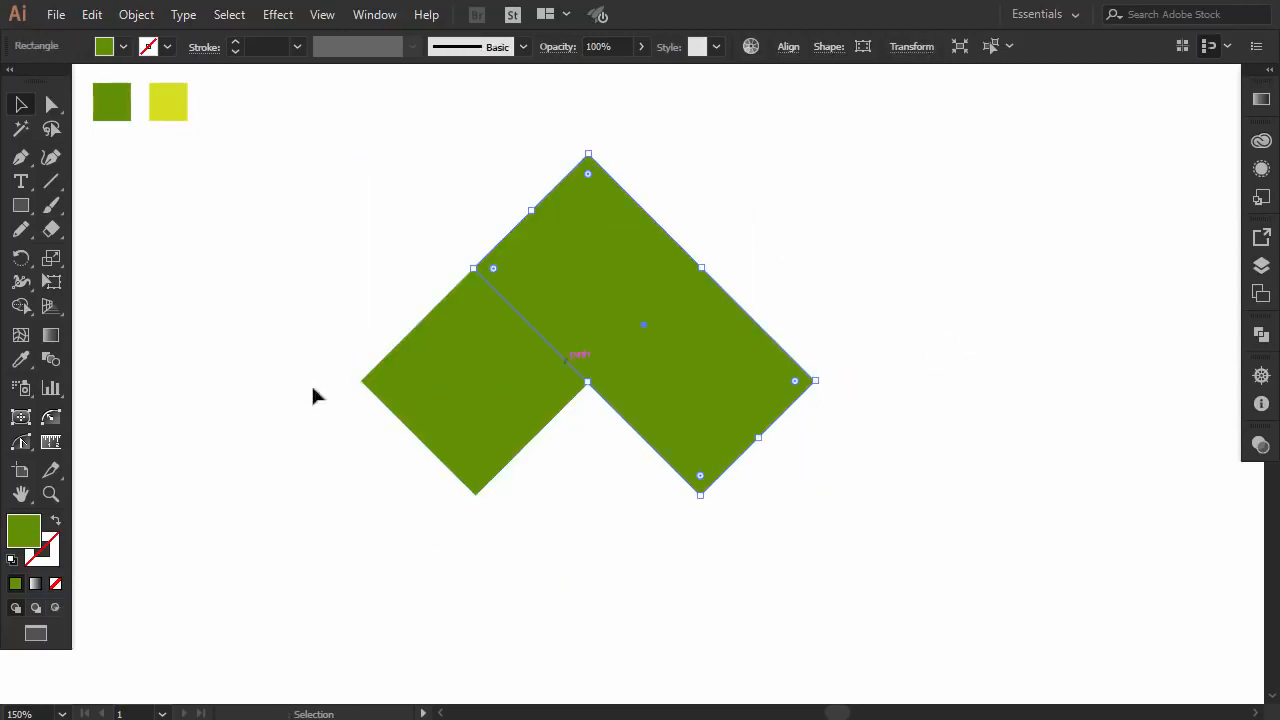
{"action": "left_click", "coordinate": [24, 362]}
{"action": "left_click", "coordinate": [182, 102]}
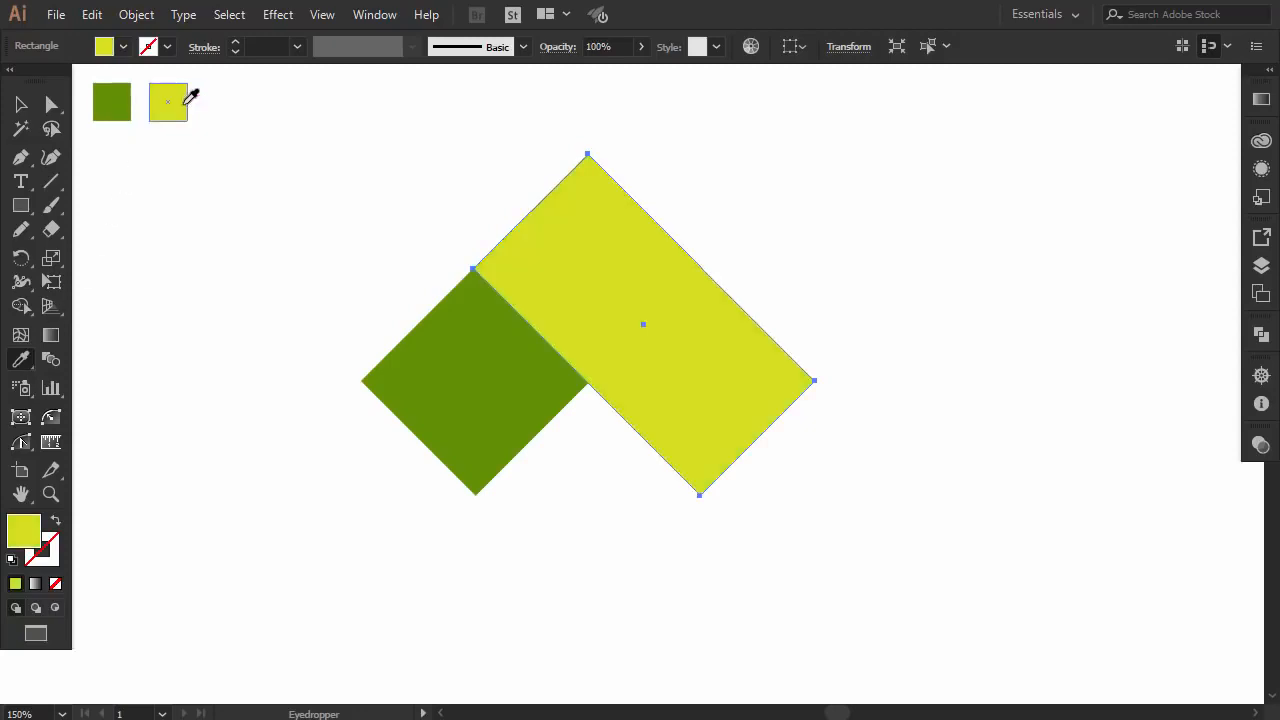
{"action": "left_click", "coordinate": [20, 106]}
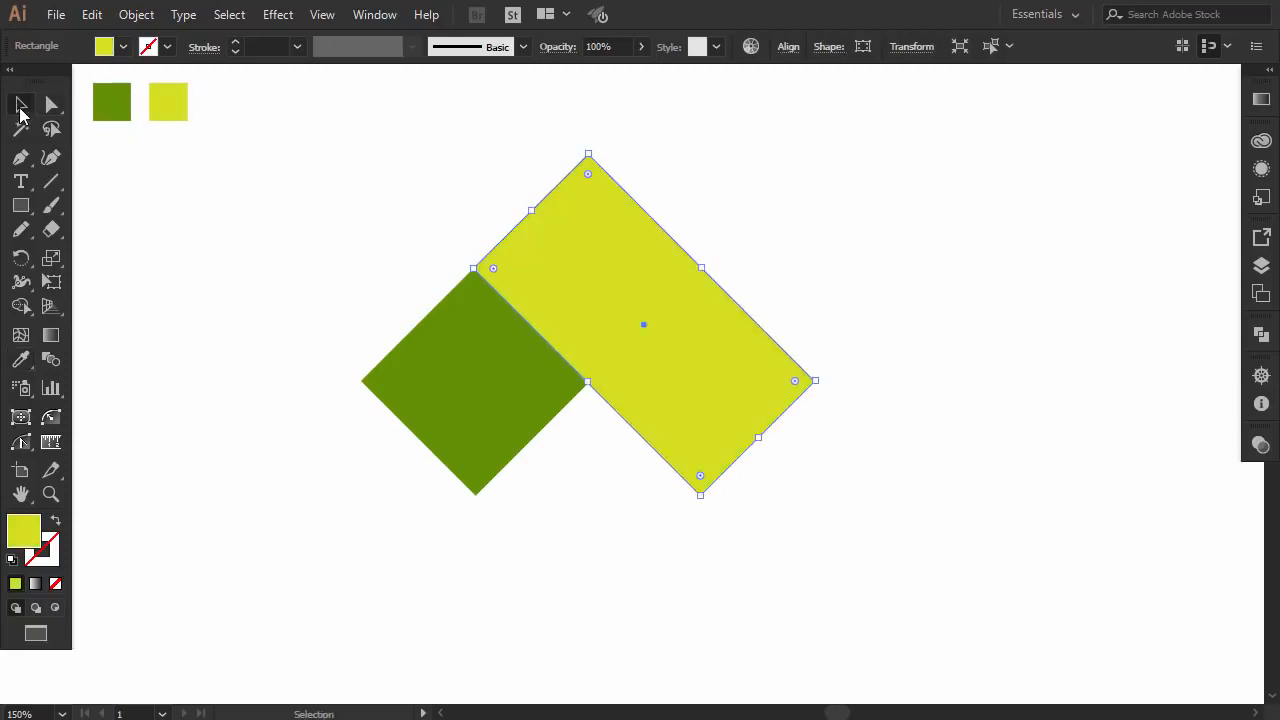
{"action": "left_click", "coordinate": [251, 275]}
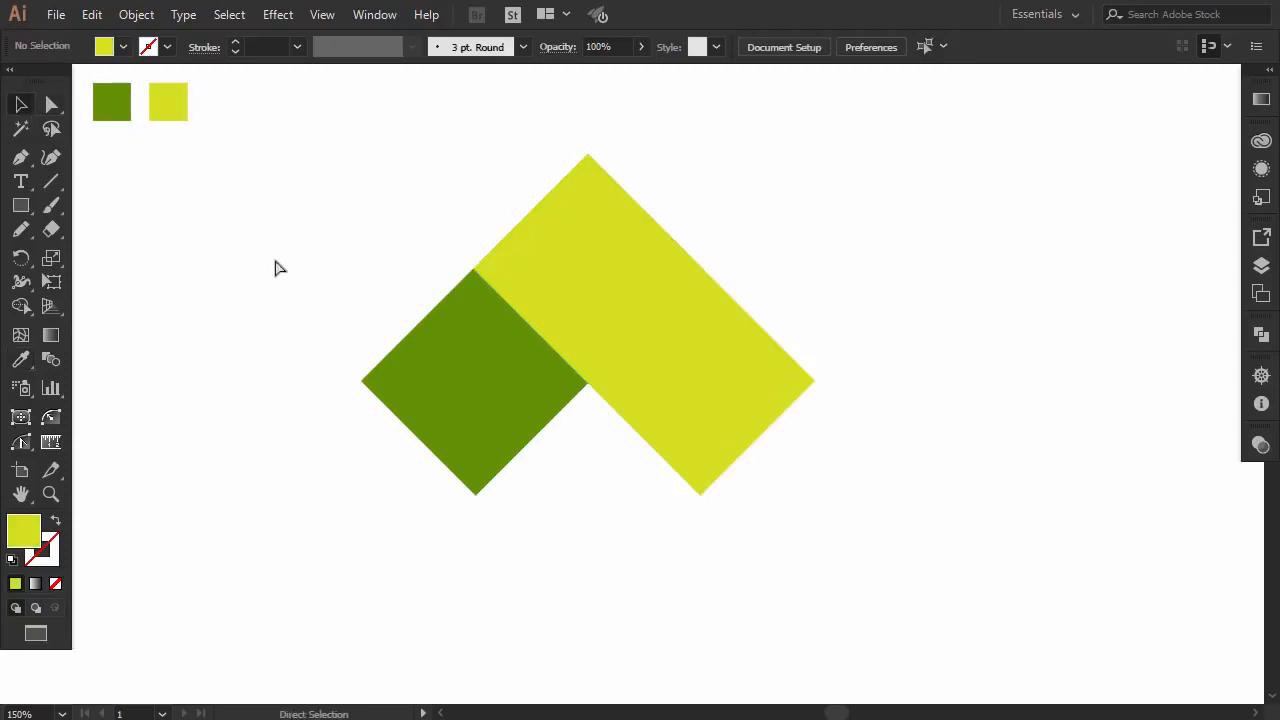
Draw a closed Pen tool shape over the green piece's top corner, with a smooth arch as its lower edge and overlapping the yellow rectangle.
{"action": "scroll", "coordinate": [275, 260], "scroll_direction": "left", "scroll_amount": 1}
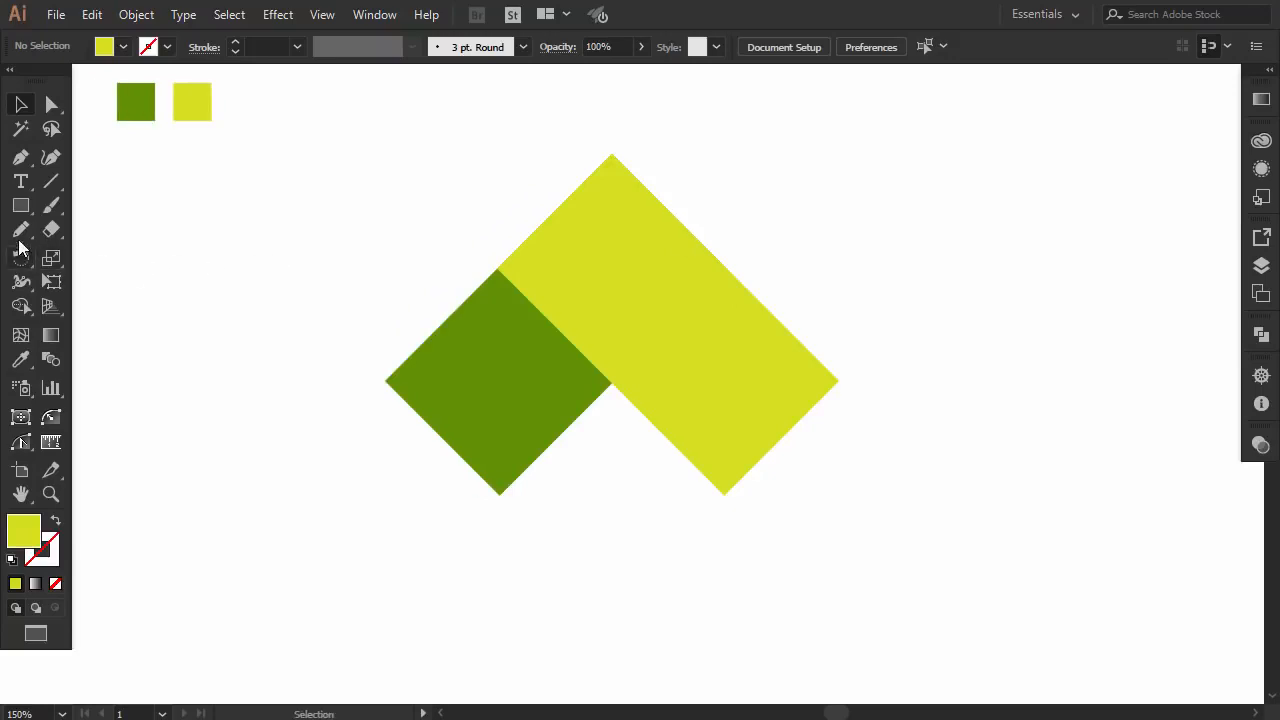
{"action": "left_click", "coordinate": [20, 160]}
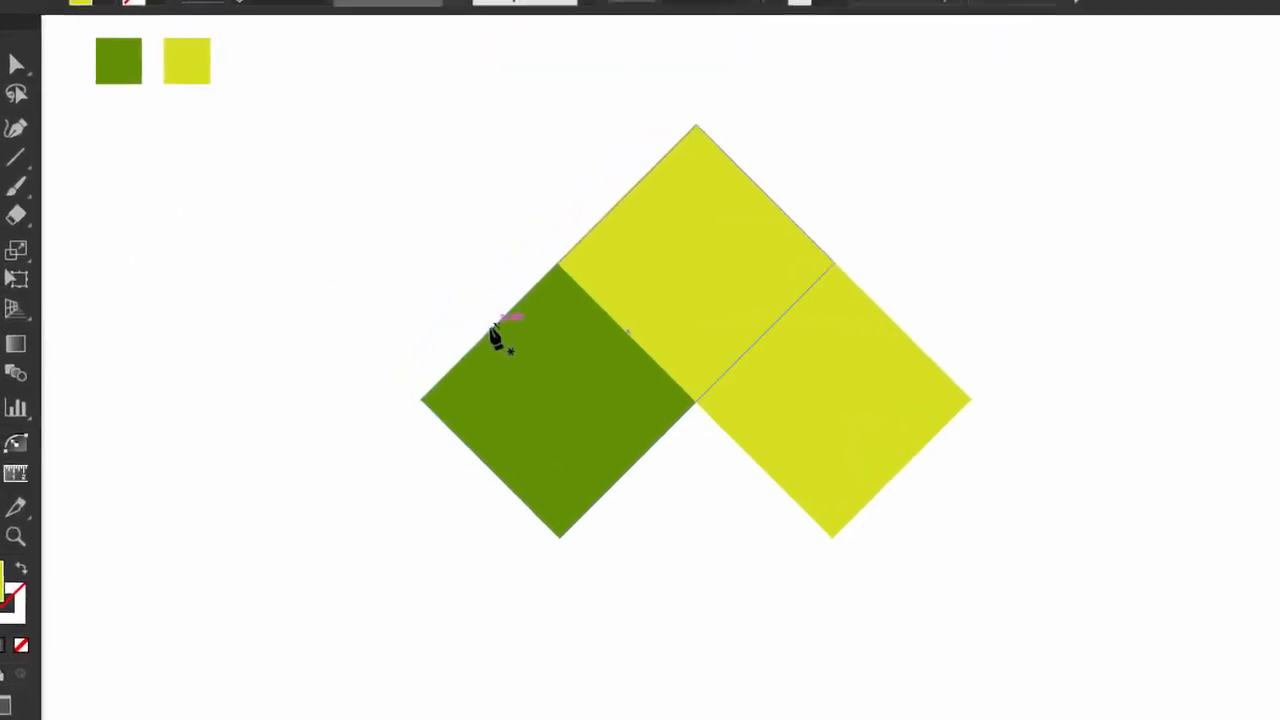
{"action": "left_click_drag", "start_coordinate": [555, 341], "coordinate": [590, 305]}
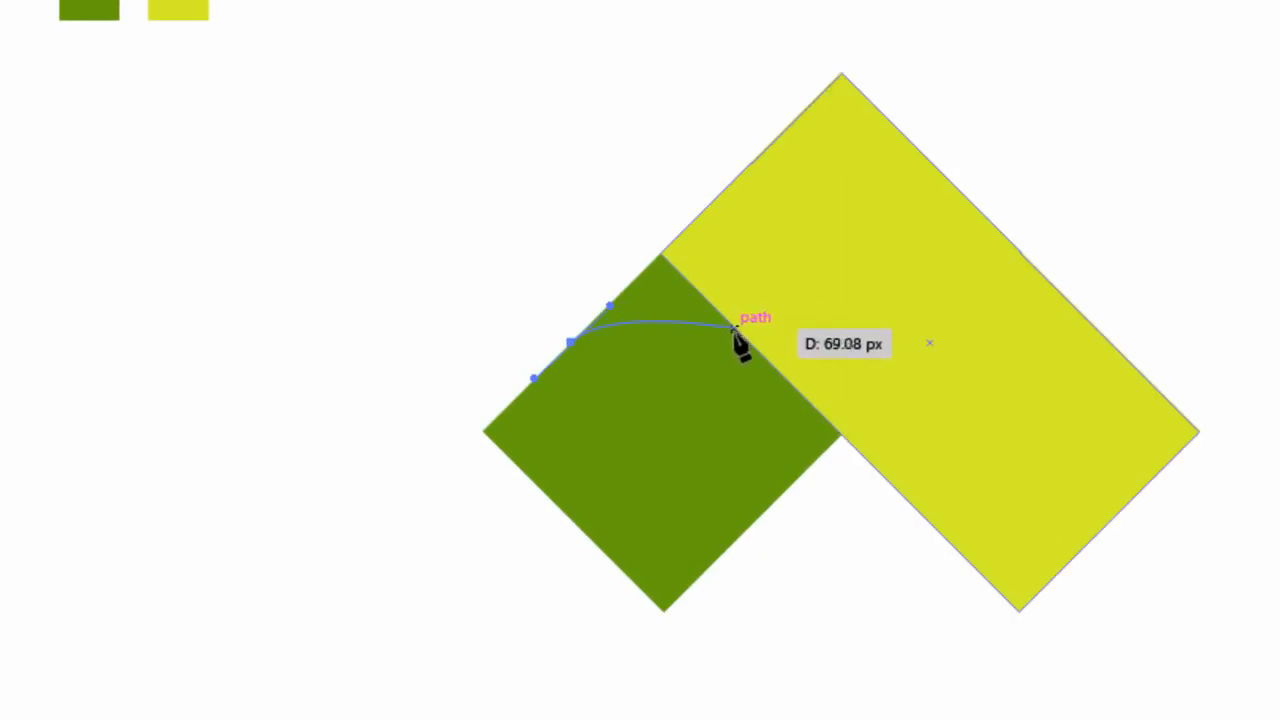
{"action": "left_click_drag", "start_coordinate": [752, 345], "coordinate": [811, 402]}
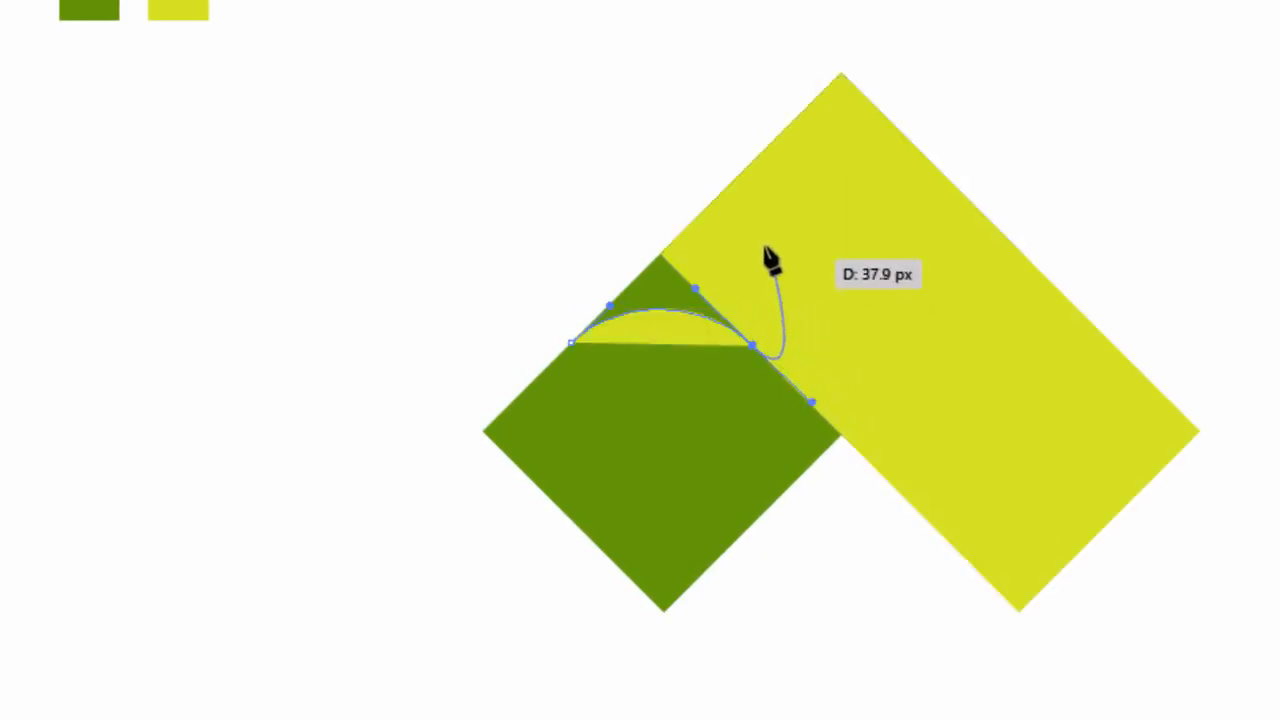
{"action": "left_click", "coordinate": [754, 229]}
{"action": "left_click", "coordinate": [696, 219]}
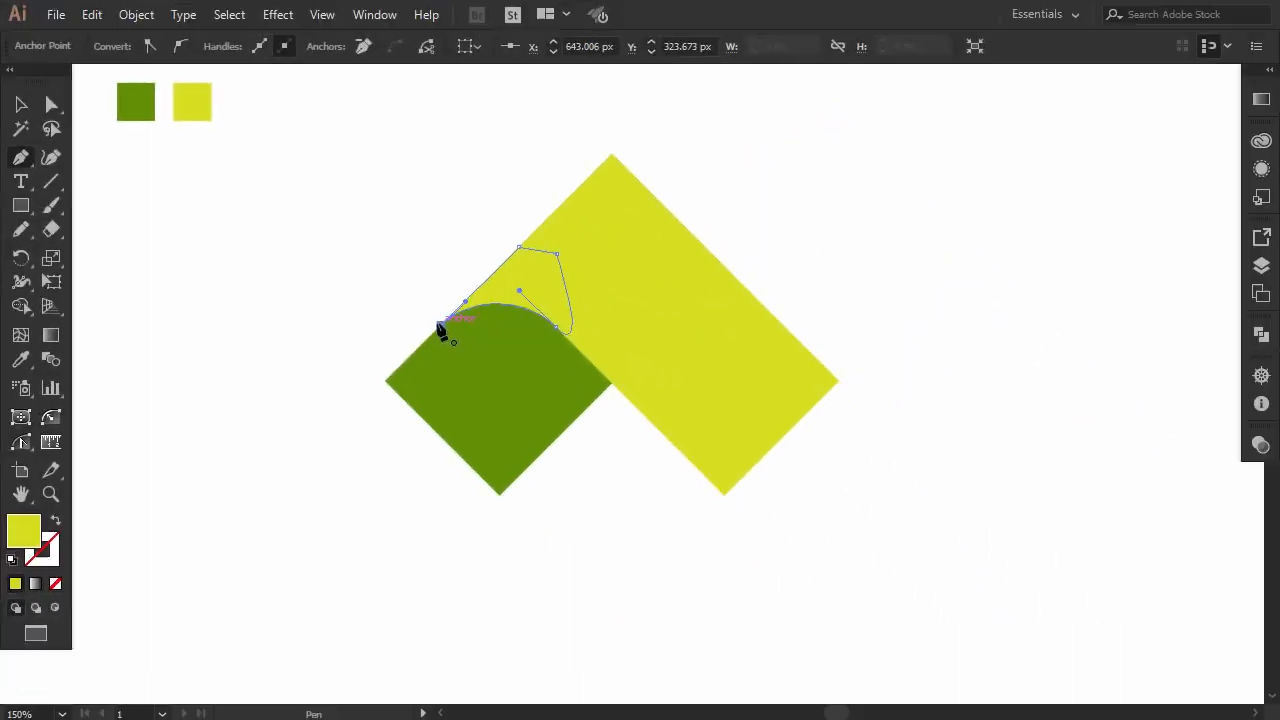
{"action": "left_click", "coordinate": [439, 326]}
{"action": "left_click", "coordinate": [21, 104]}
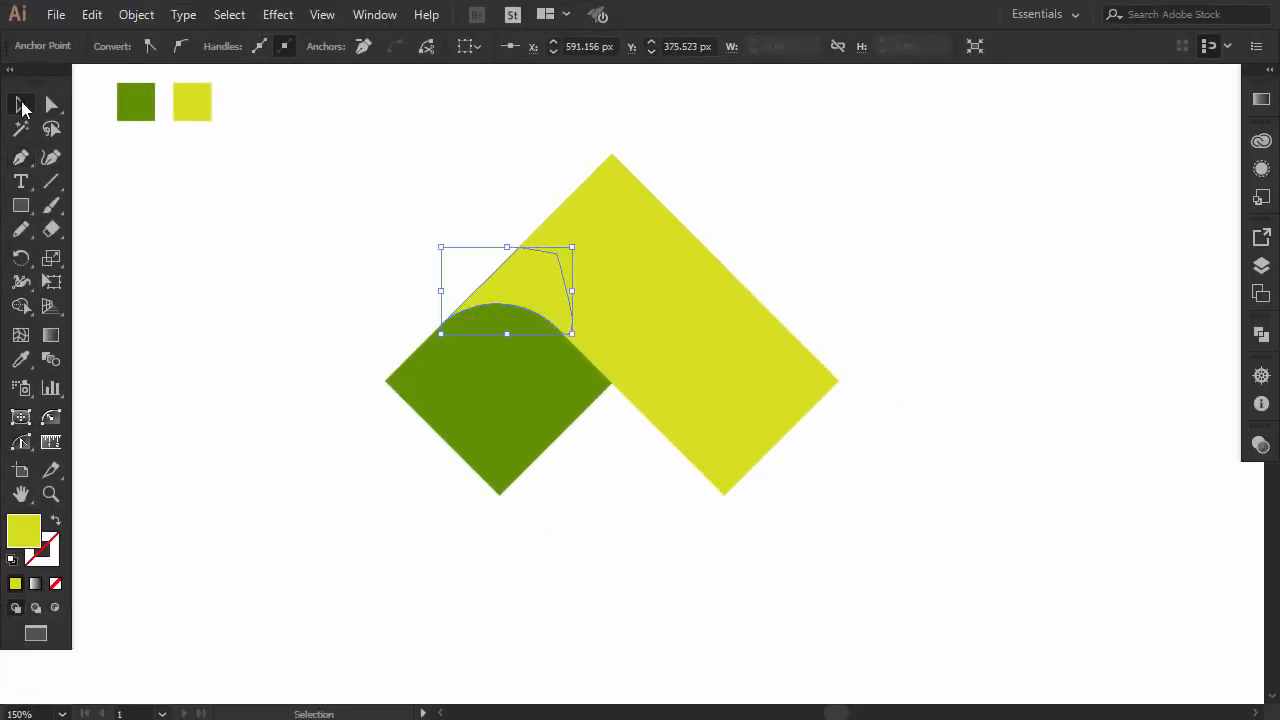
{"action": "left_click", "coordinate": [813, 234]}
Unite the arched shape and the yellow rectangle into a single shape with Pathfinder.
{"action": "left_click", "coordinate": [523, 289]}
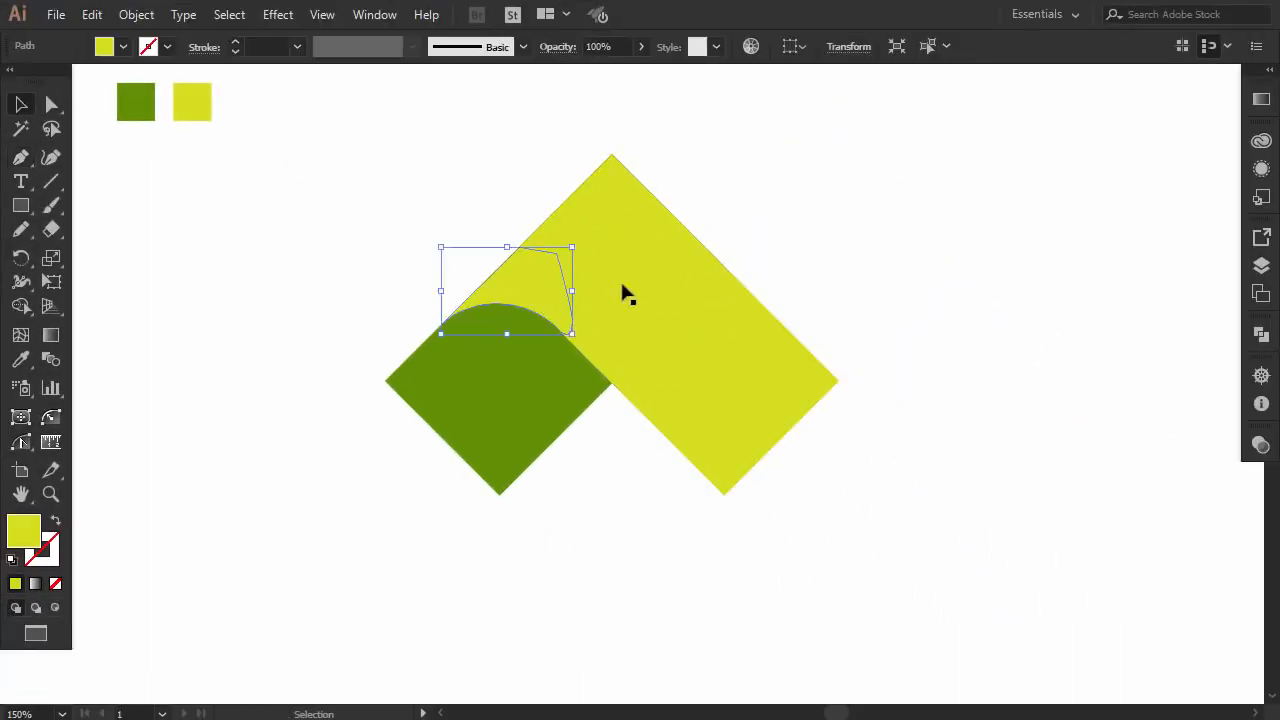
{"action": "left_click", "coordinate": [678, 290], "text": "shift"}
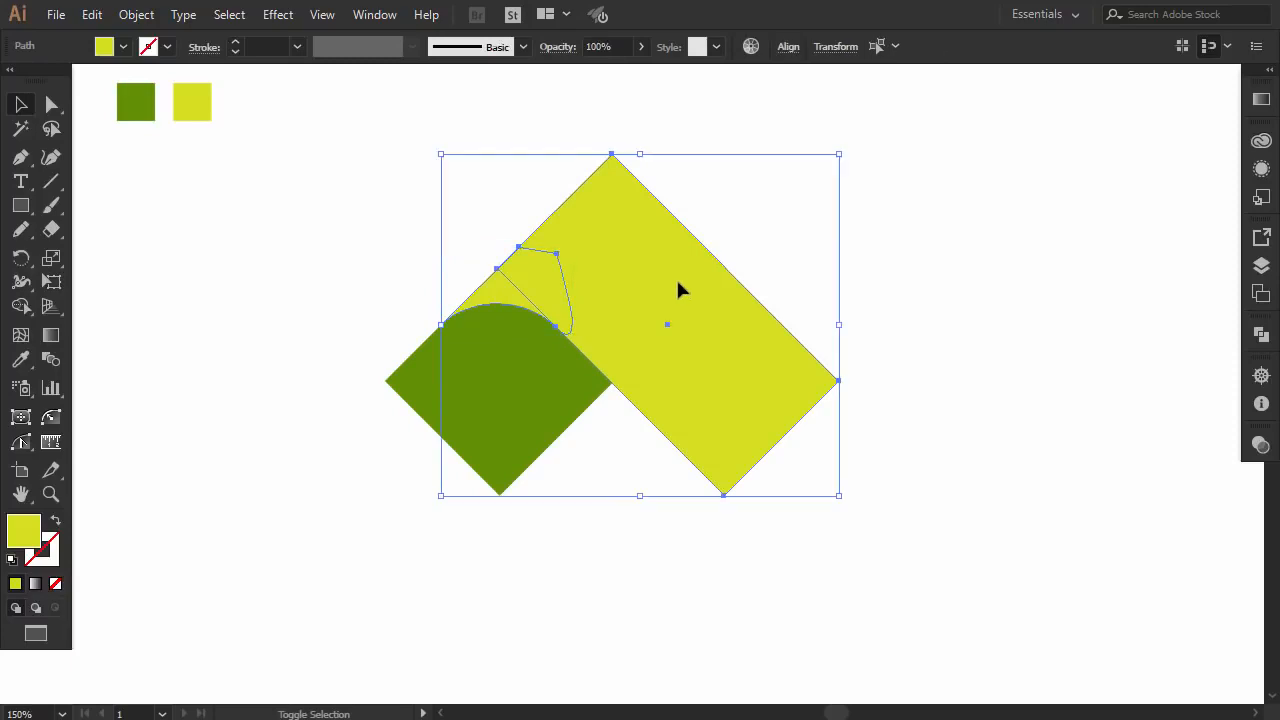
{"action": "left_click", "coordinate": [1261, 336]}
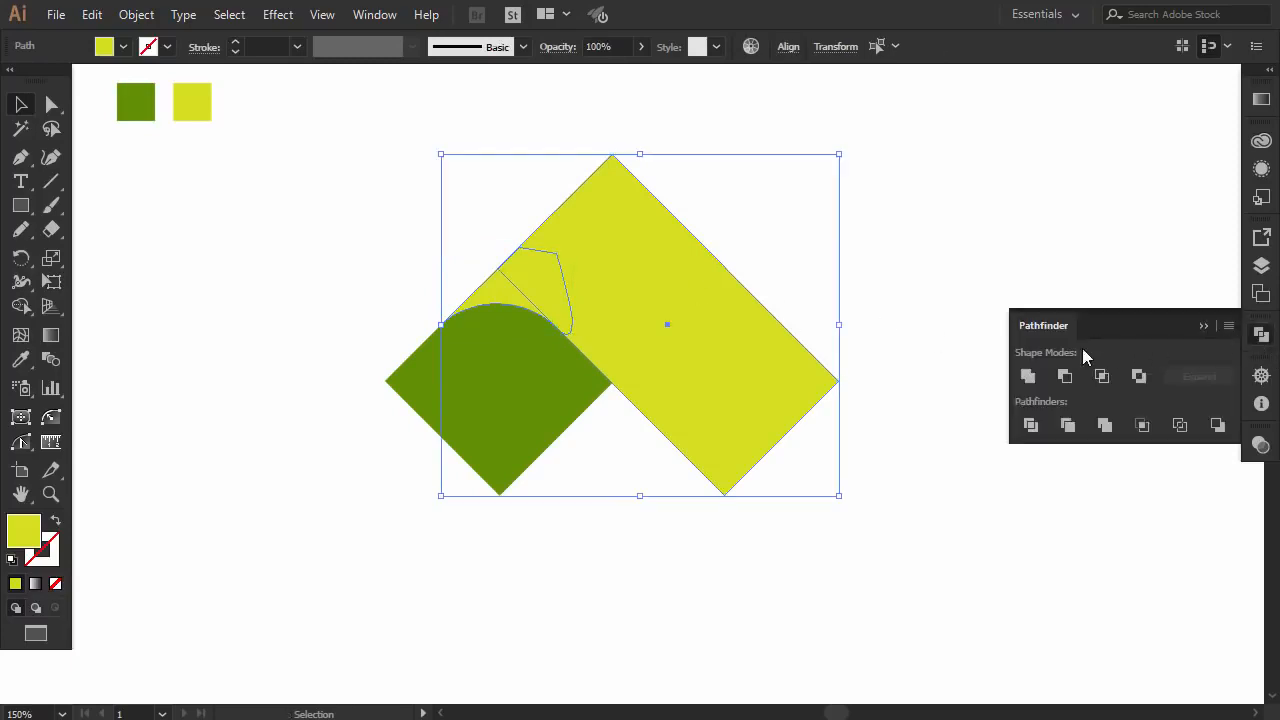
{"action": "left_click", "coordinate": [1031, 377]}
{"action": "left_click", "coordinate": [1203, 326]}
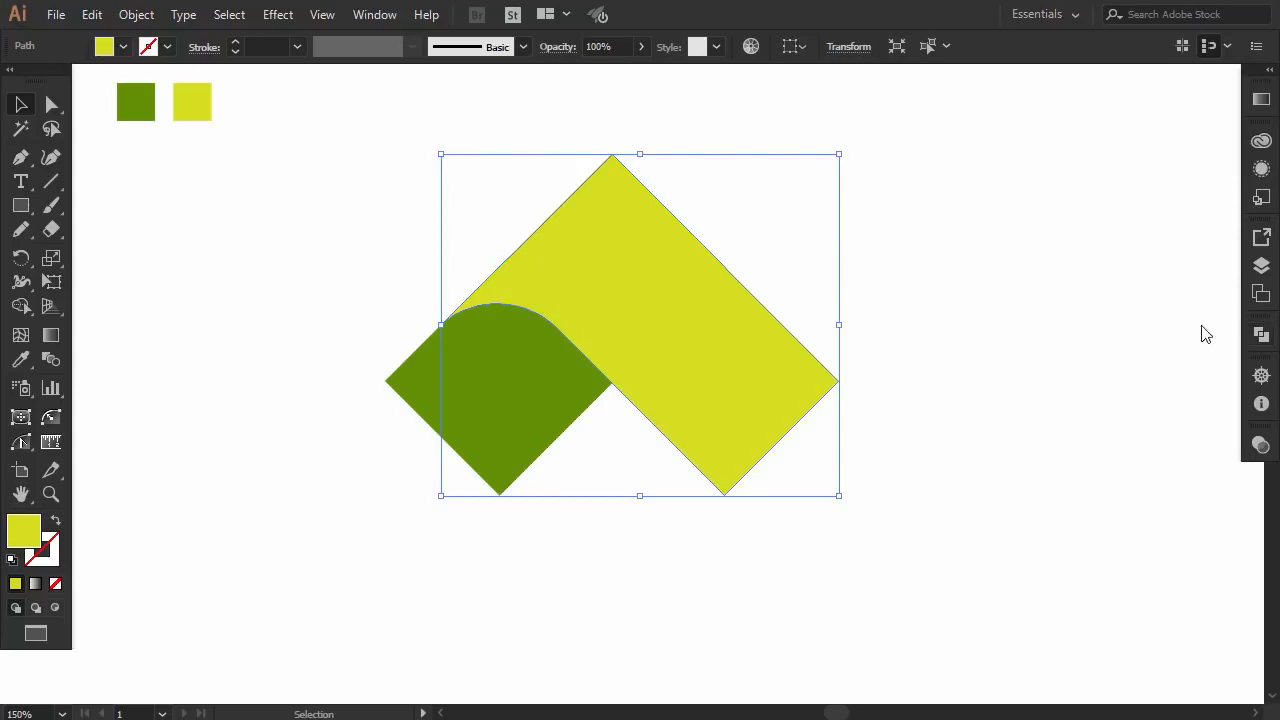
{"action": "left_click", "coordinate": [1000, 273]}
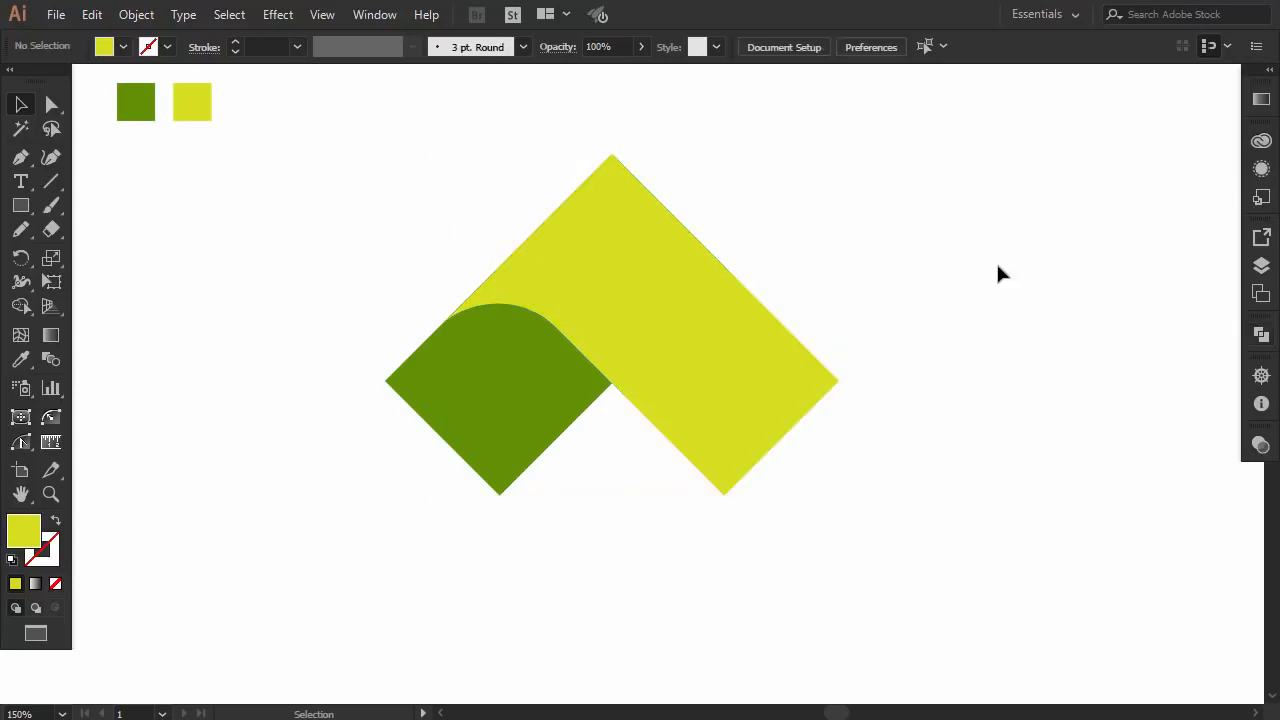
Round the top corner of the yellow shape and the bottom corners of both shapes to a radius of about 65 px.
{"action": "left_click", "coordinate": [52, 106]}
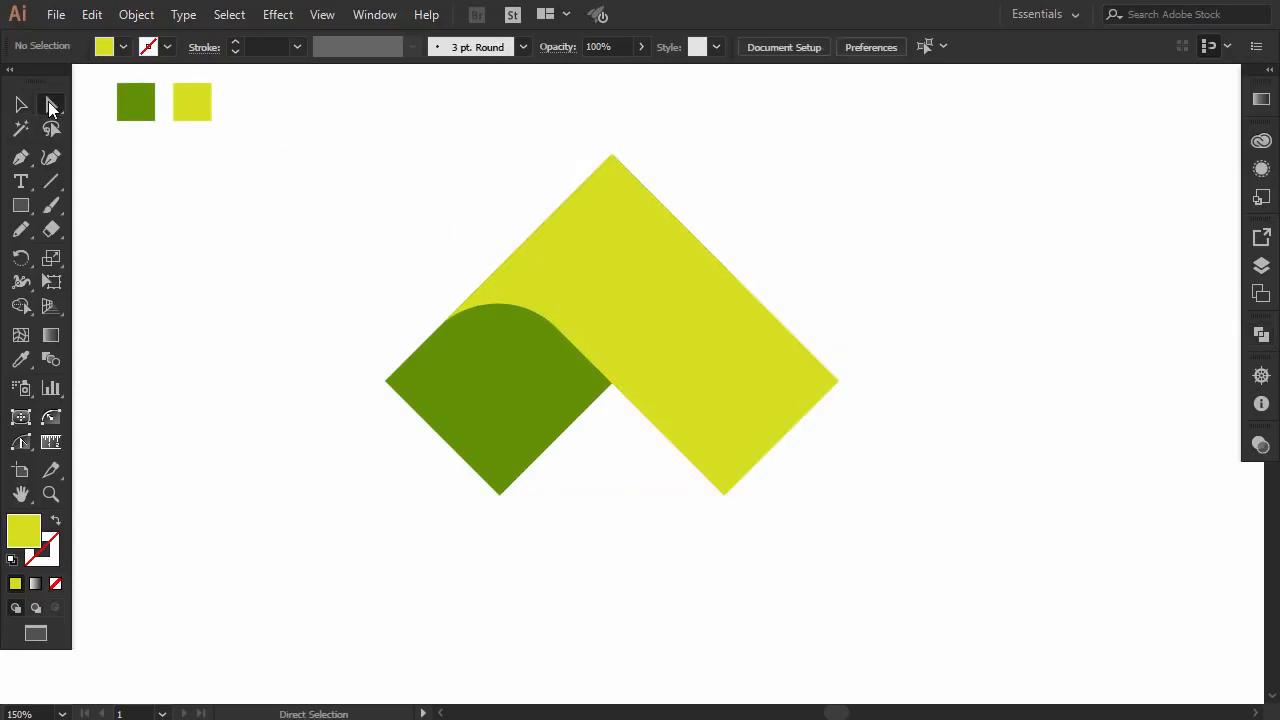
{"action": "left_click_drag", "start_coordinate": [548, 128], "coordinate": [698, 199]}
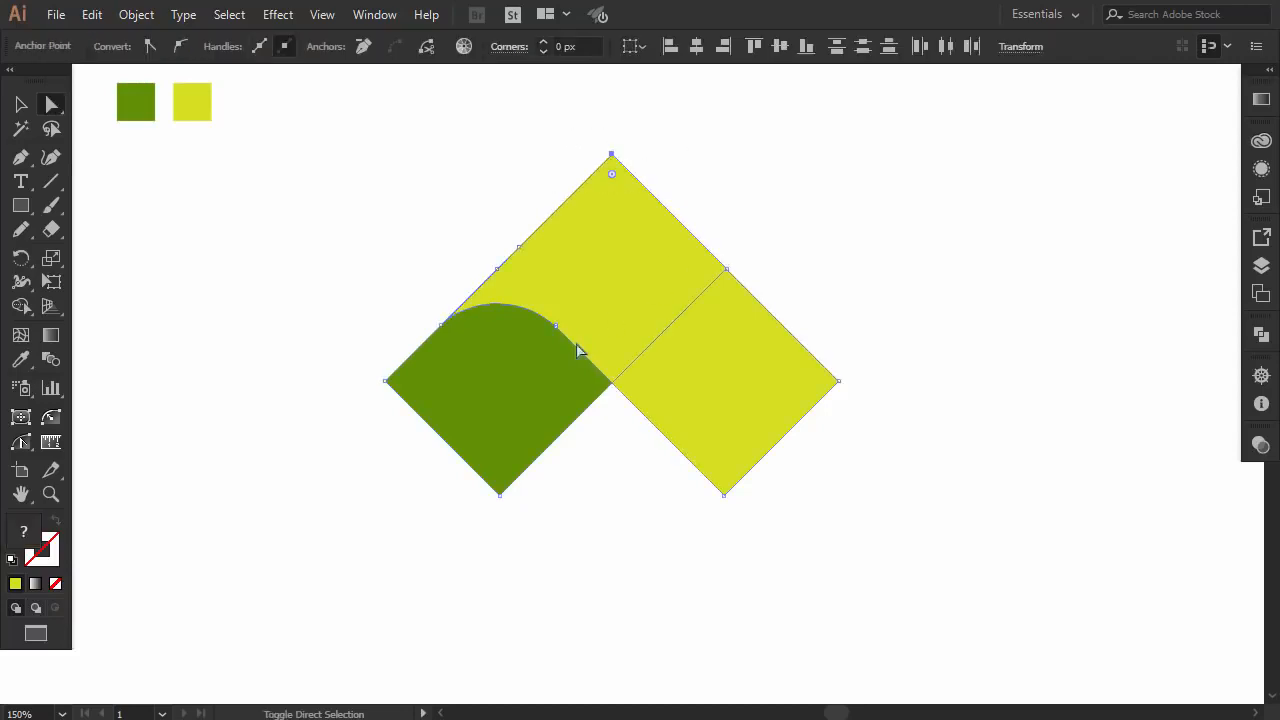
{"action": "left_click_drag", "start_coordinate": [448, 515], "coordinate": [777, 358]}
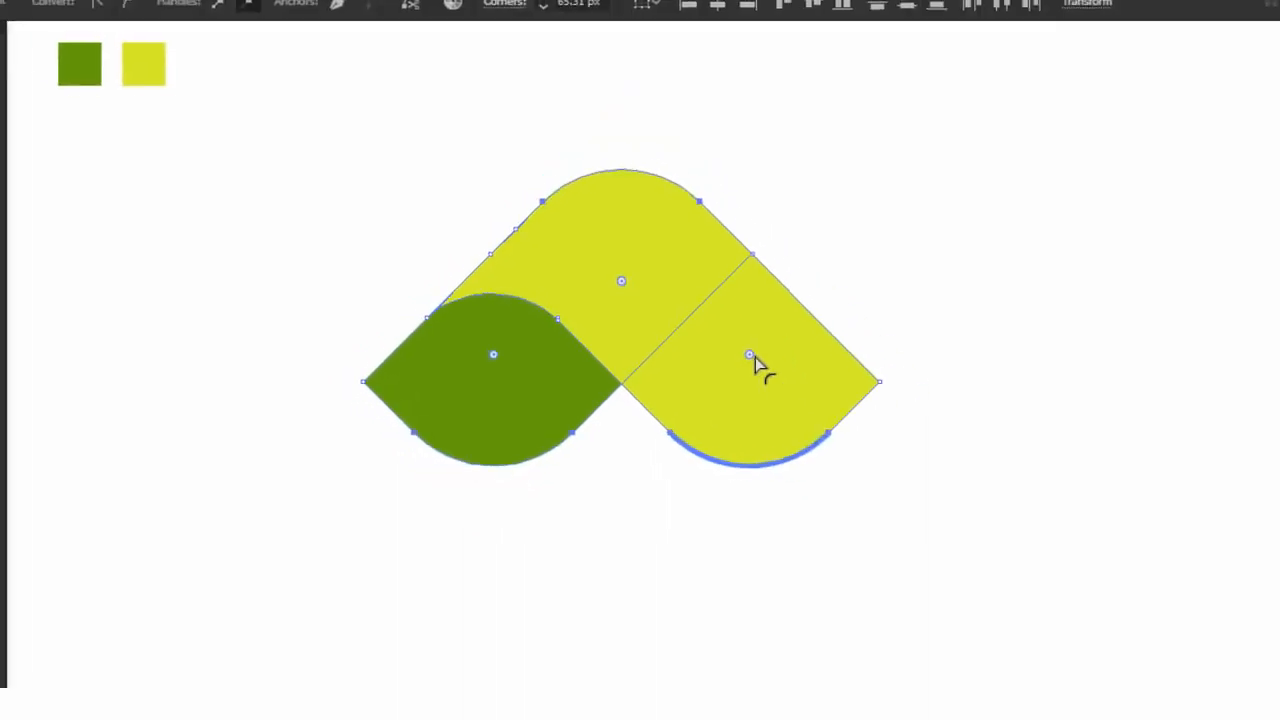
{"action": "left_click", "coordinate": [868, 300]}
{"action": "key", "text": "v"}
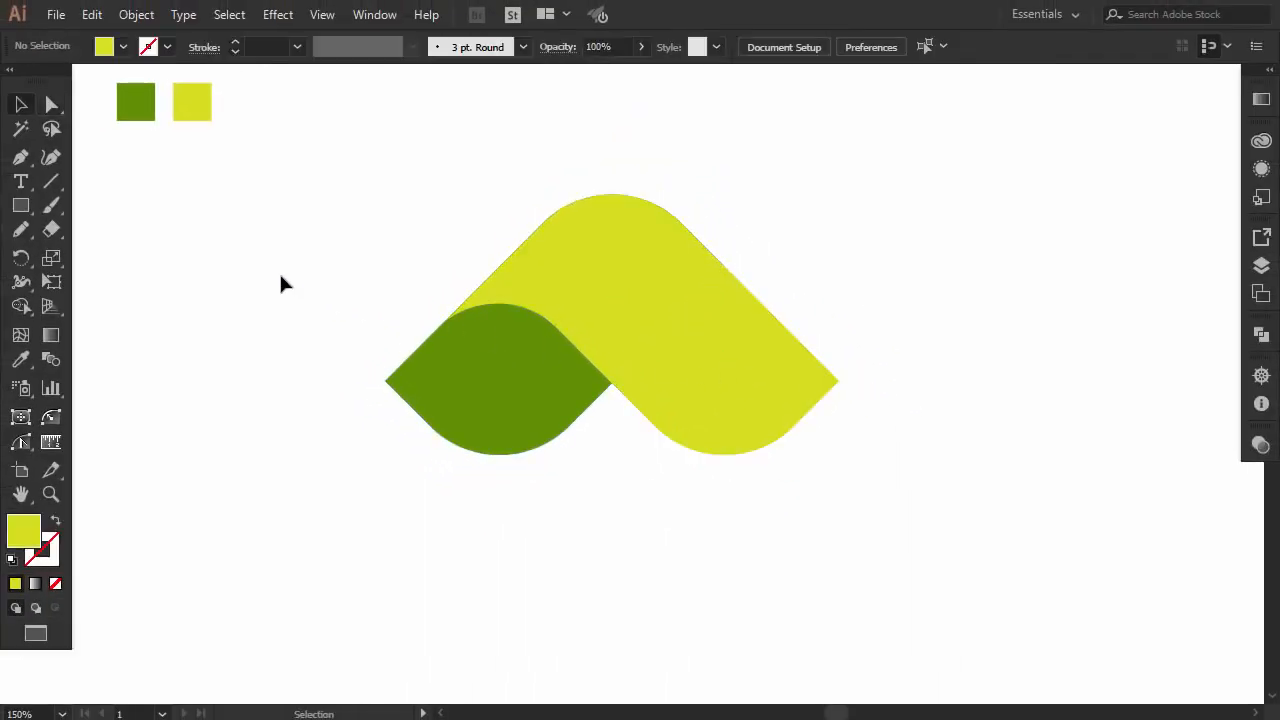
Fill the yellow shape with the default white-to-black linear gradient.
{"action": "left_click", "coordinate": [689, 351]}
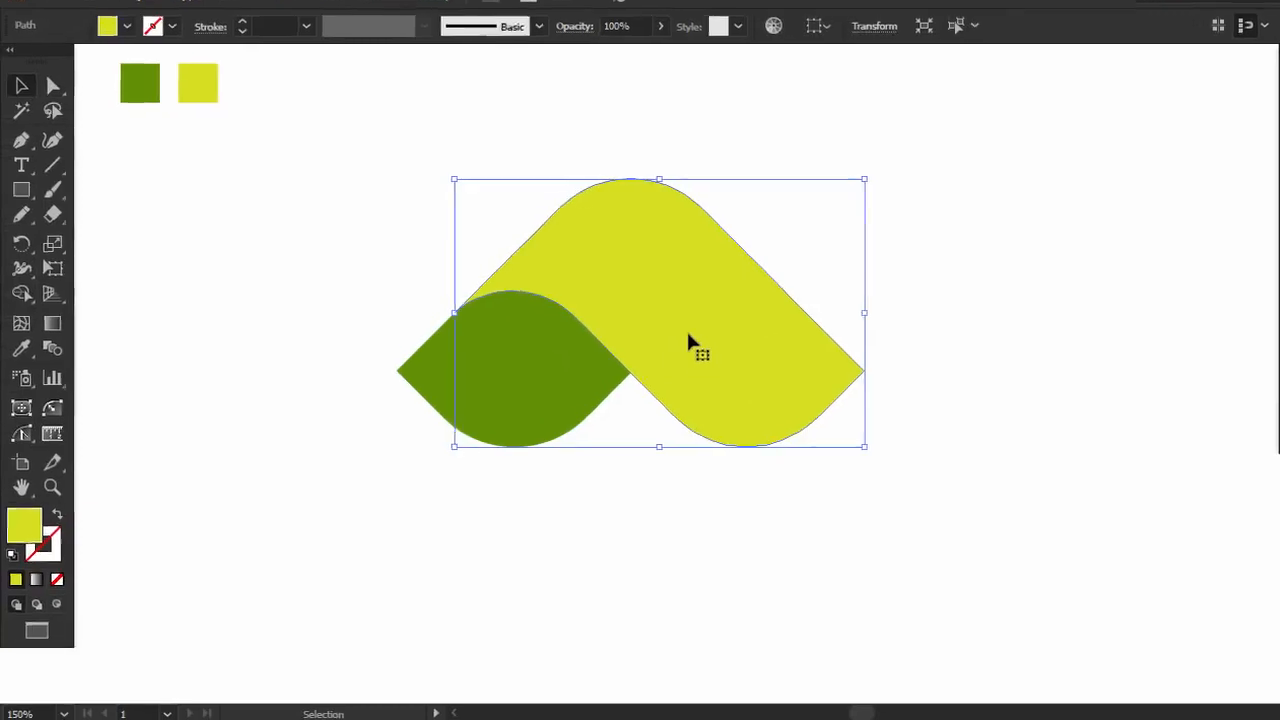
{"action": "left_click", "coordinate": [44, 548]}
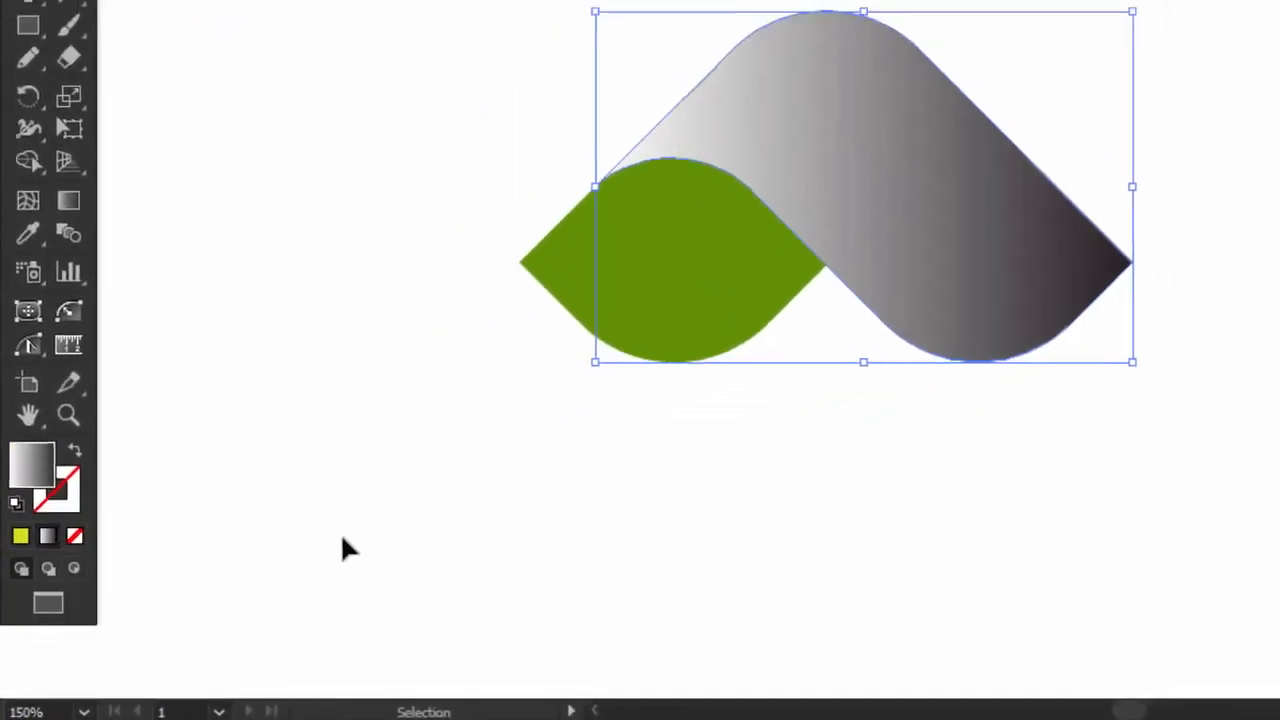
{"action": "left_click", "coordinate": [340, 546]}
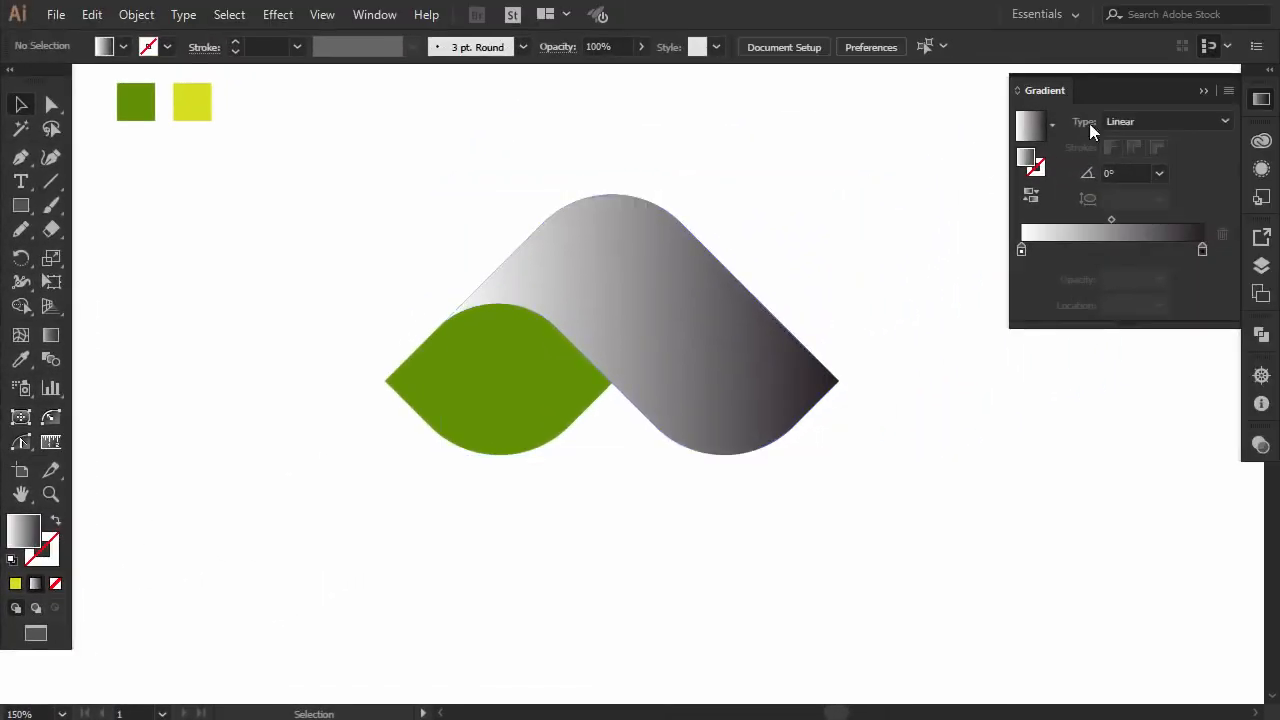
{"action": "left_click", "coordinate": [1203, 91]}
Copy the hex colour code d7df21 from the yellow swatch's fill.
{"action": "left_click", "coordinate": [193, 106]}
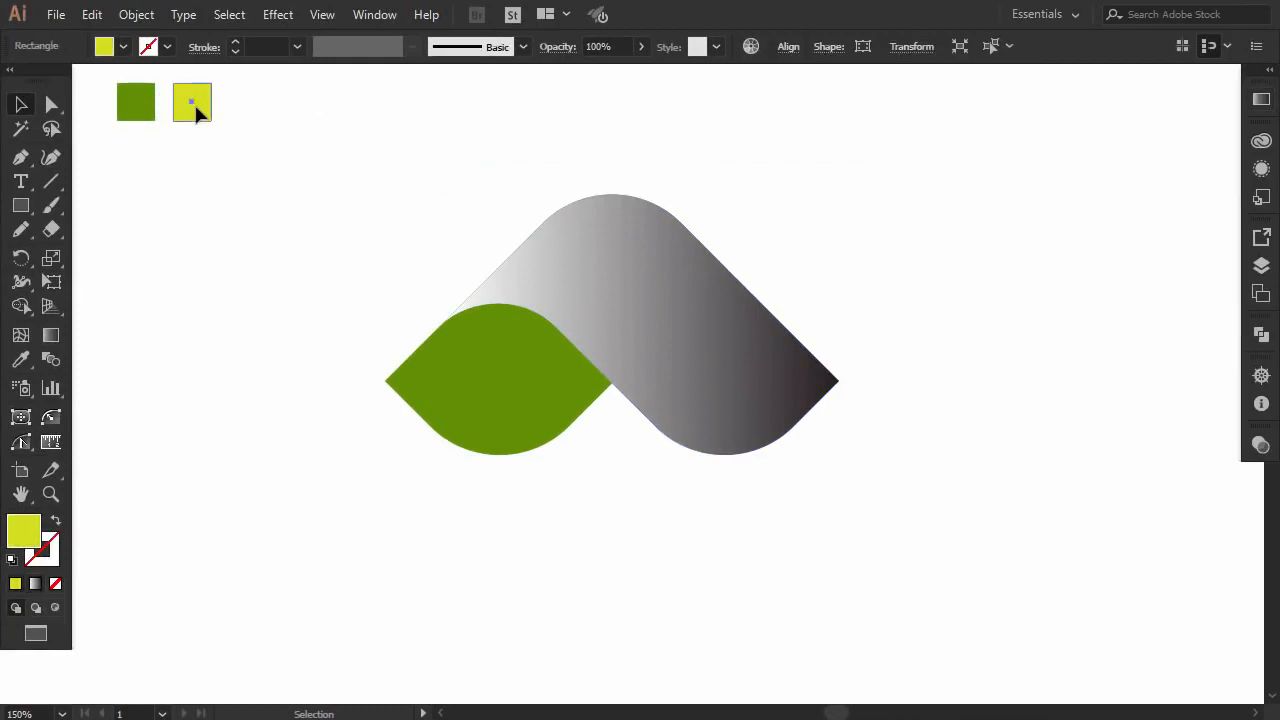
{"action": "double_click", "coordinate": [25, 530]}
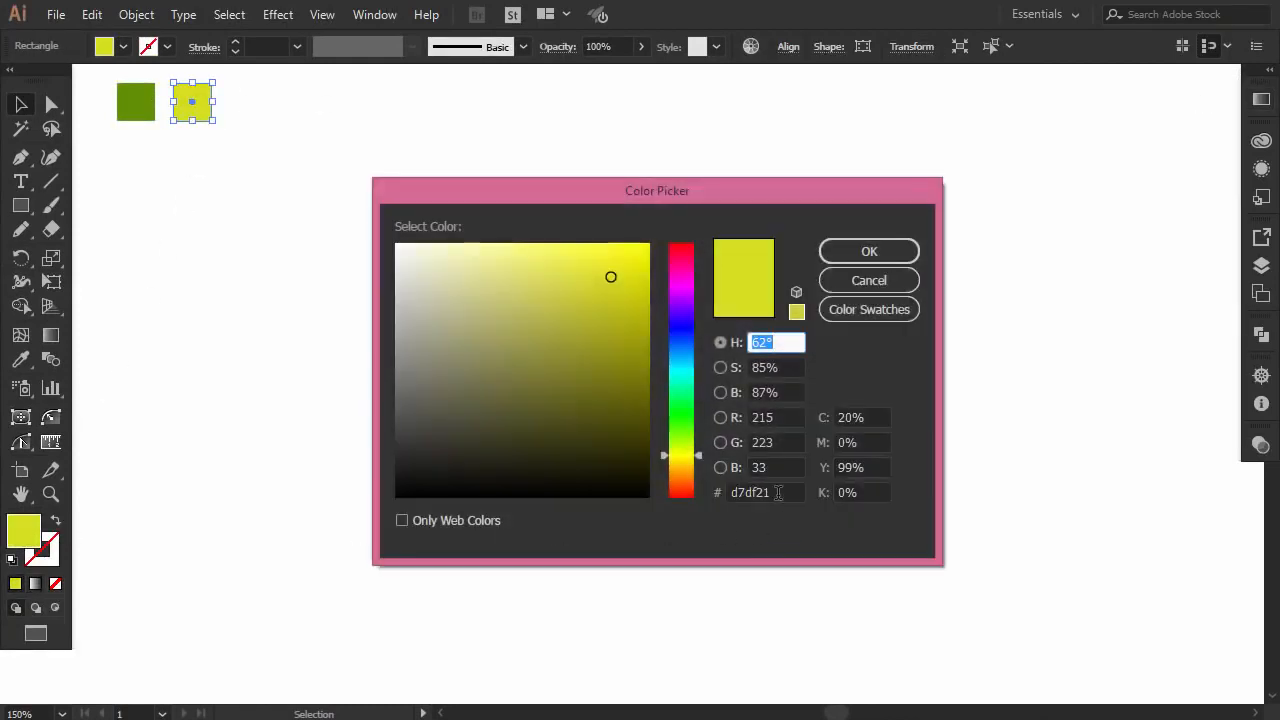
{"action": "double_click", "coordinate": [737, 494]}
{"action": "key", "text": "ctrl+c"}
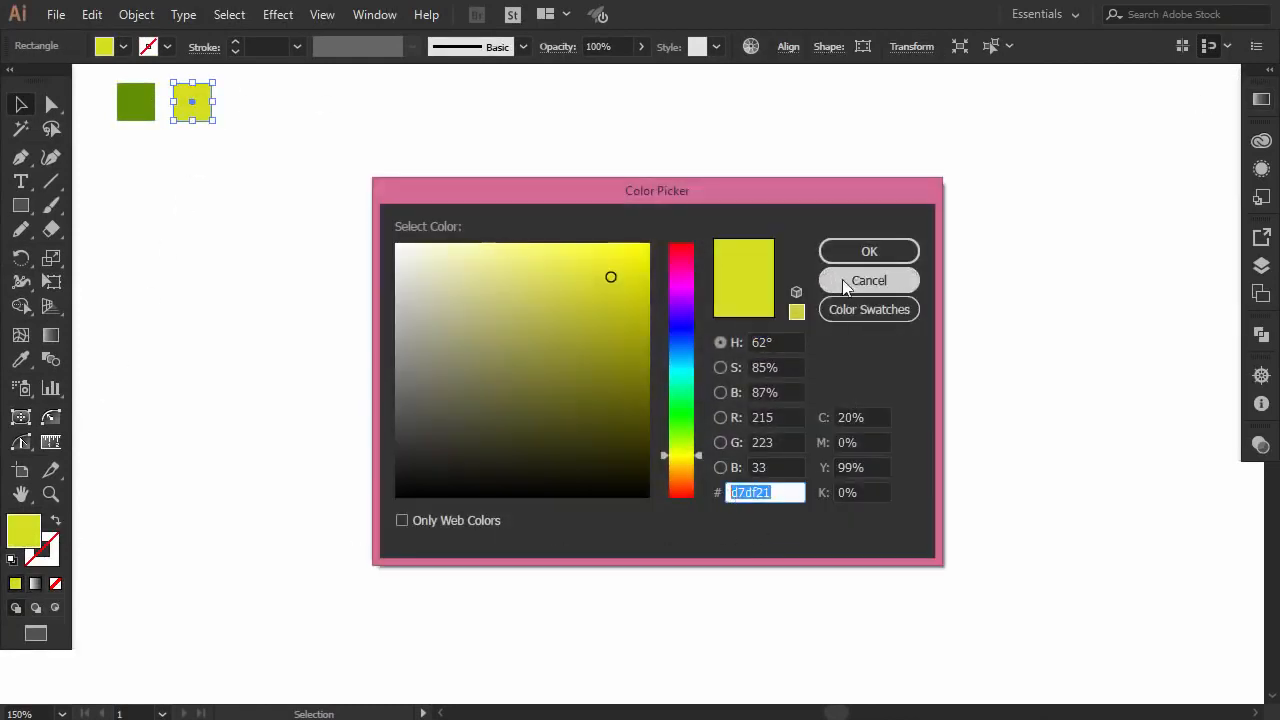
{"action": "left_click", "coordinate": [875, 254]}
Set the black end stop of the large shape's gradient to the colour d7df21.
{"action": "left_click", "coordinate": [676, 322]}
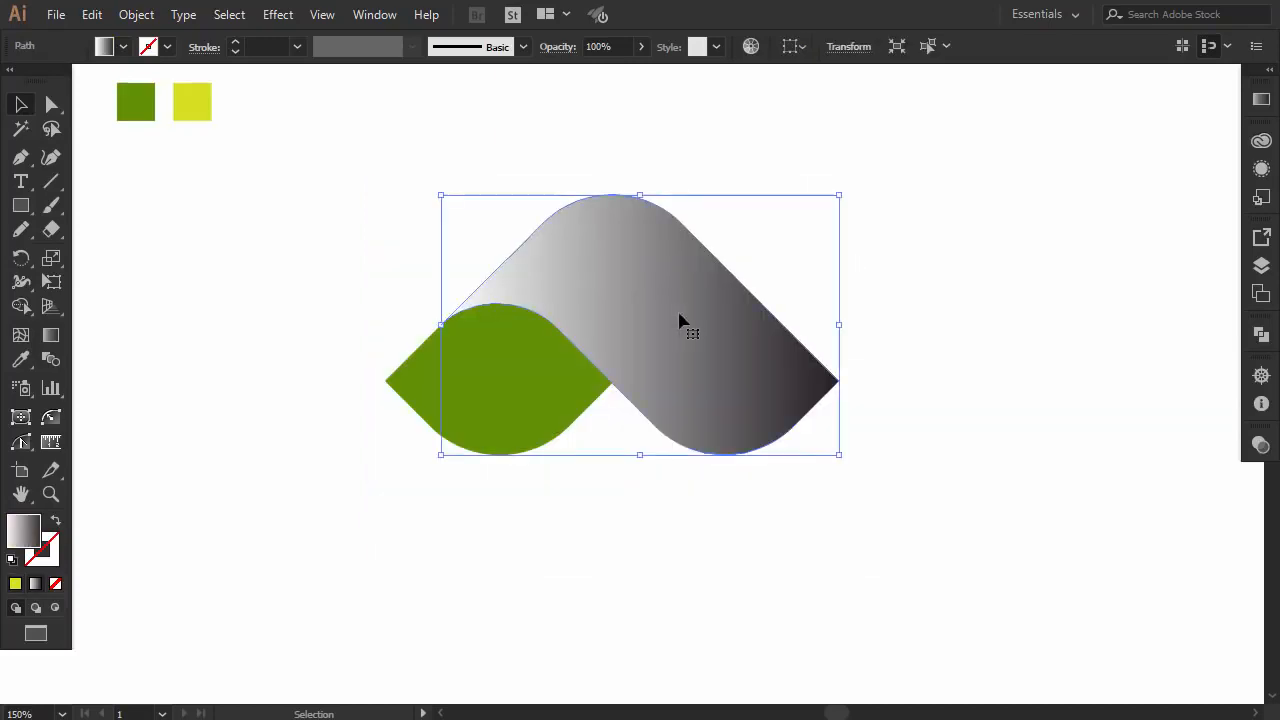
{"action": "left_click", "coordinate": [1261, 99]}
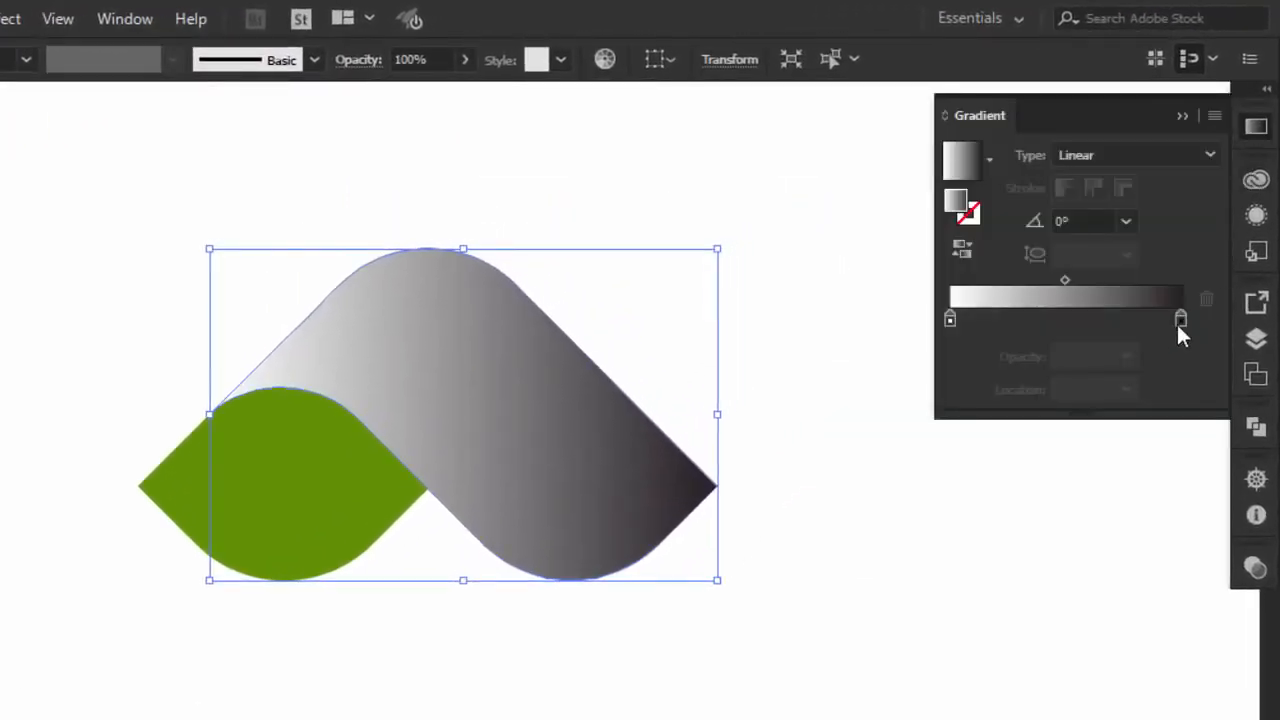
{"action": "double_click", "coordinate": [1180, 320]}
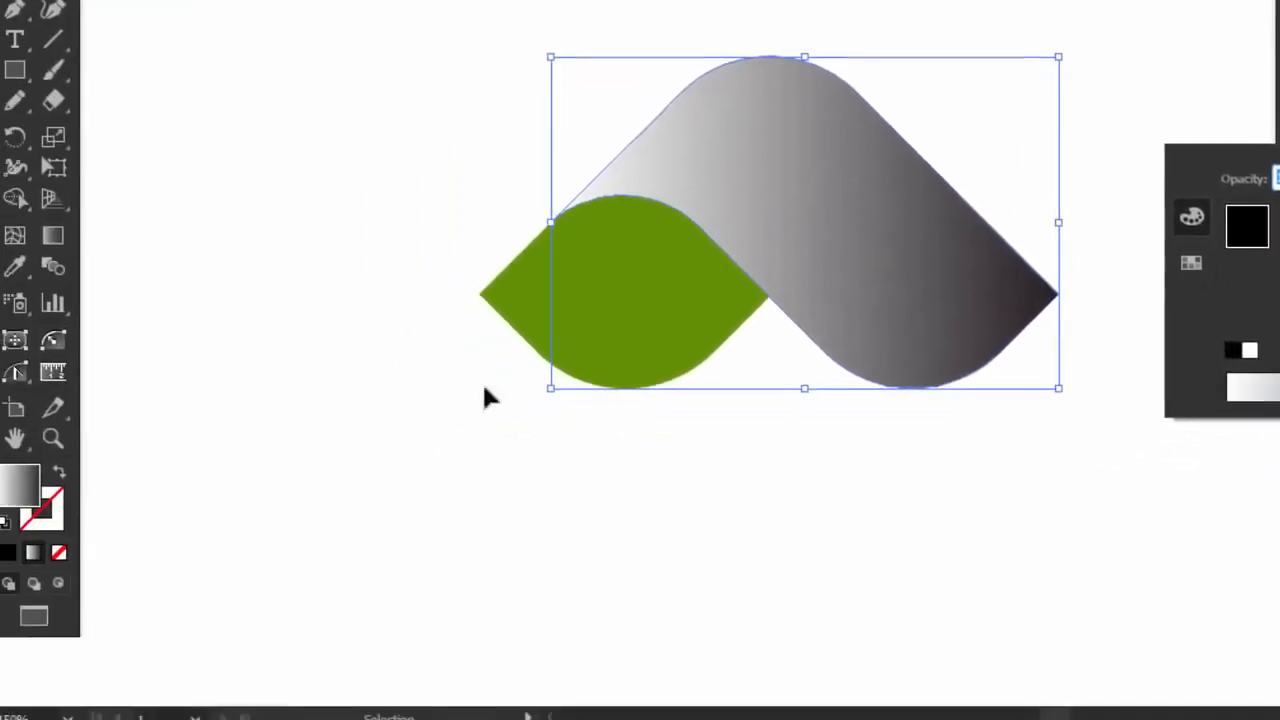
{"action": "double_click", "coordinate": [12, 484]}
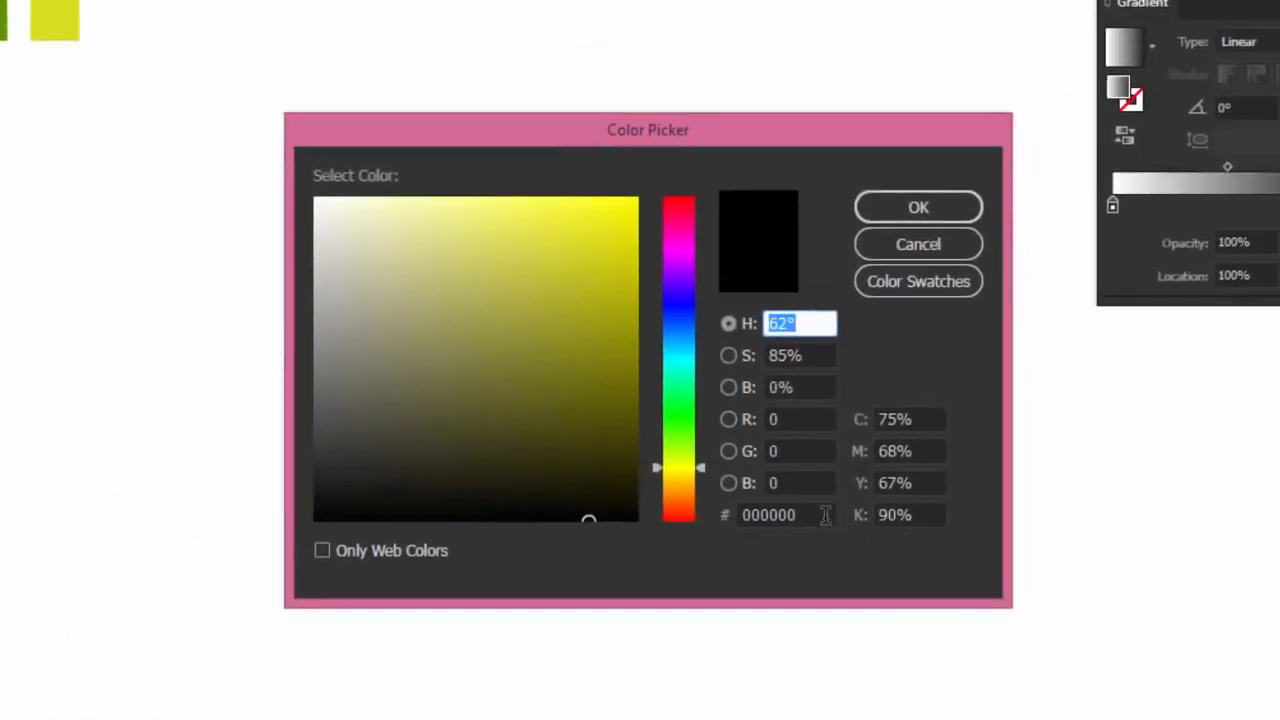
{"action": "left_click_drag", "start_coordinate": [825, 514], "coordinate": [731, 513]}
{"action": "key", "text": "ctrl+v"}
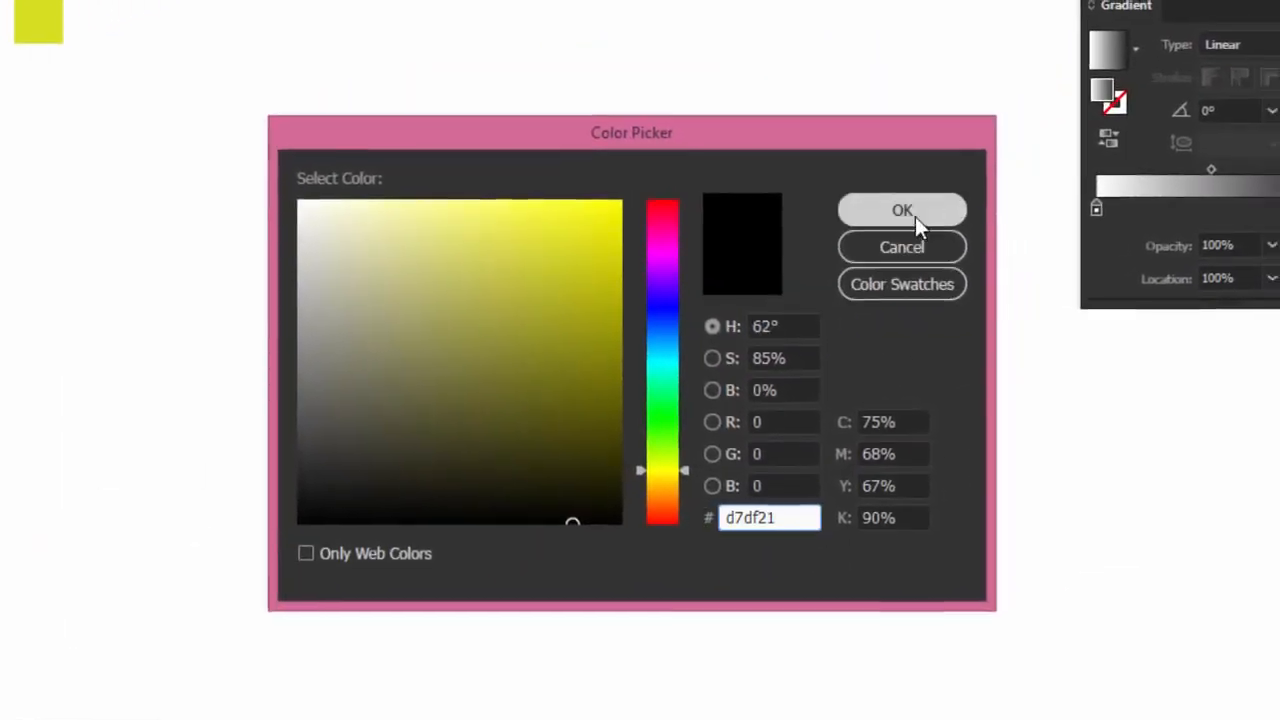
{"action": "left_click", "coordinate": [918, 207]}
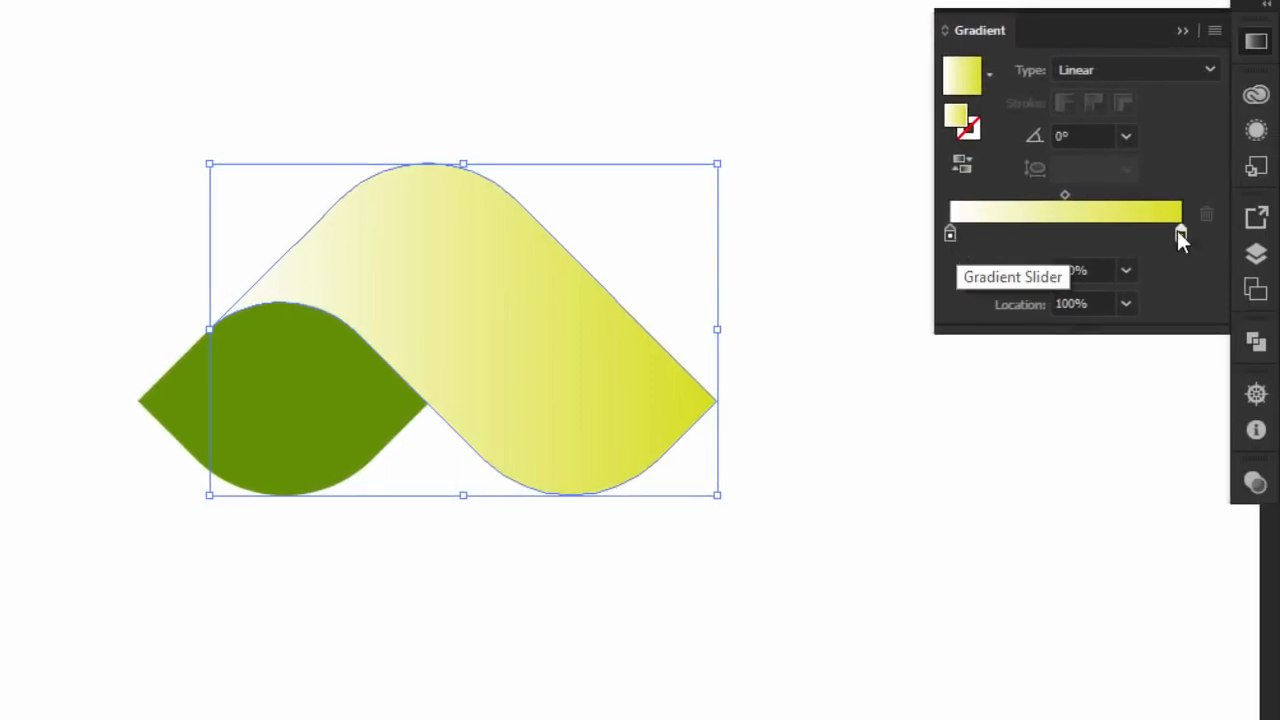
Replace the white start stop of the gradient with a copy of the yellow stop and set its opacity to 80%.
{"action": "left_click", "coordinate": [1161, 236]}
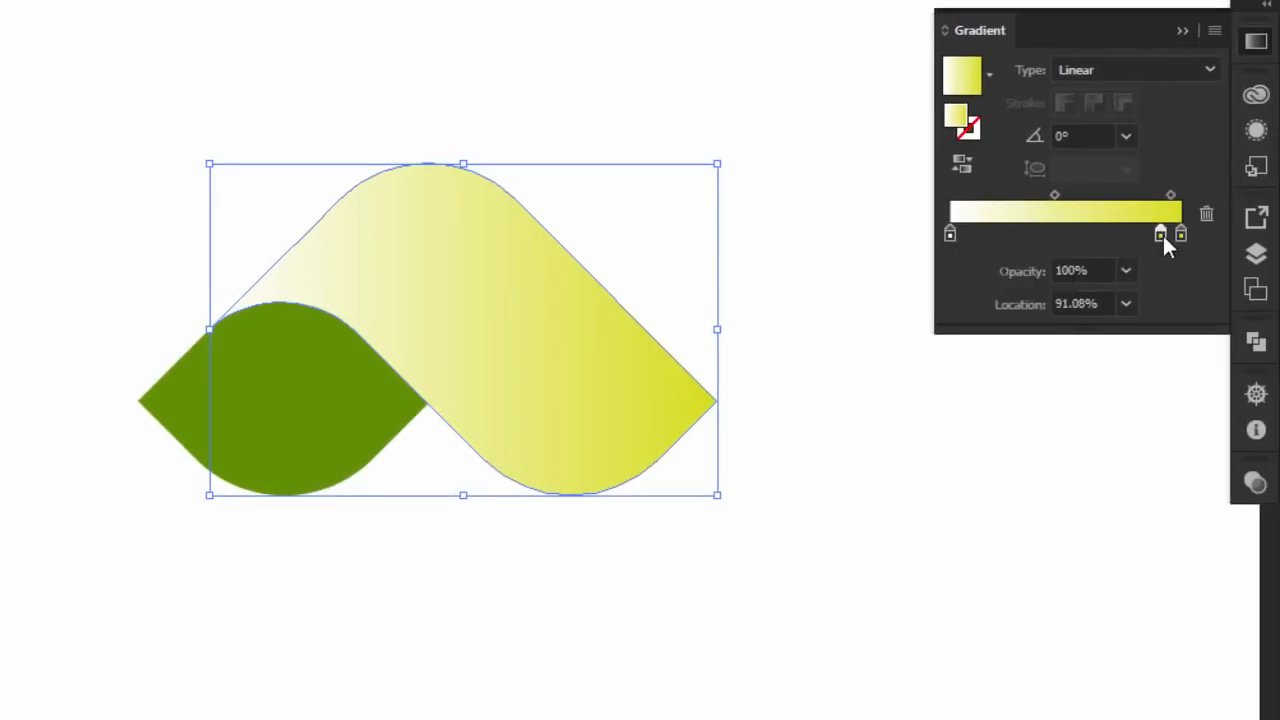
{"action": "left_click_drag", "start_coordinate": [1164, 256], "coordinate": [930, 233]}
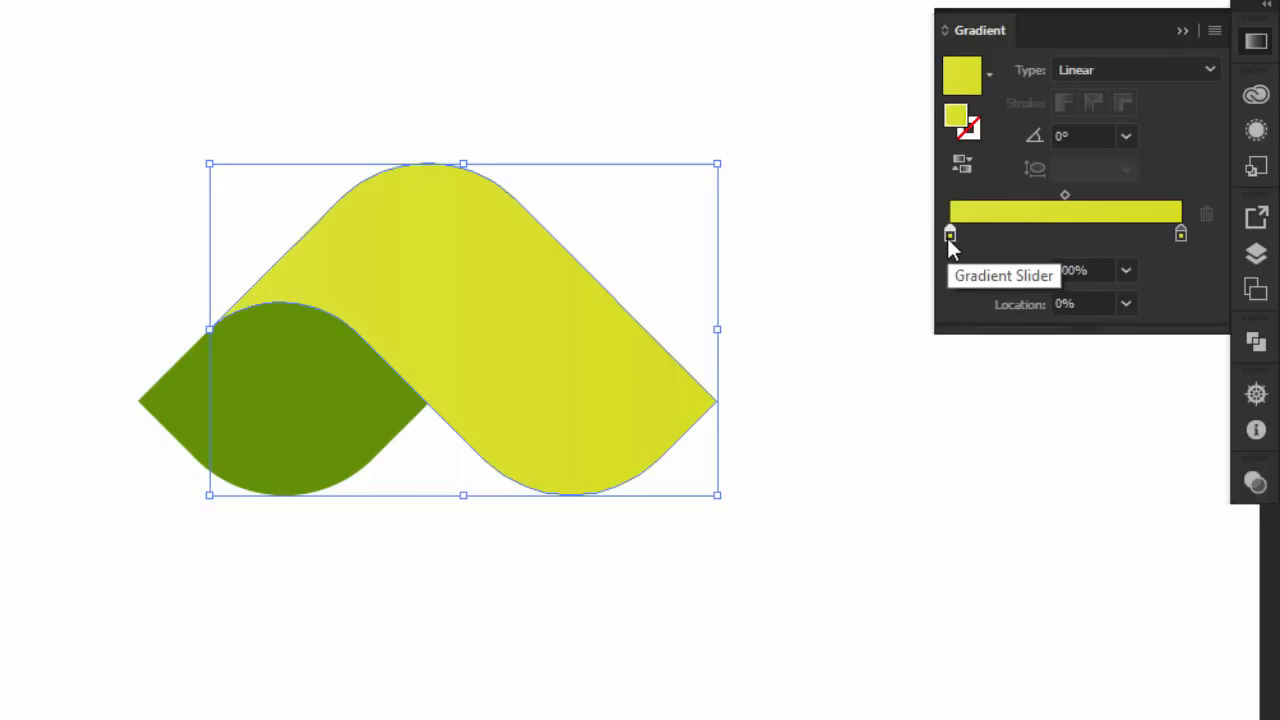
{"action": "left_click", "coordinate": [1124, 270]}
{"action": "left_click", "coordinate": [1152, 519]}
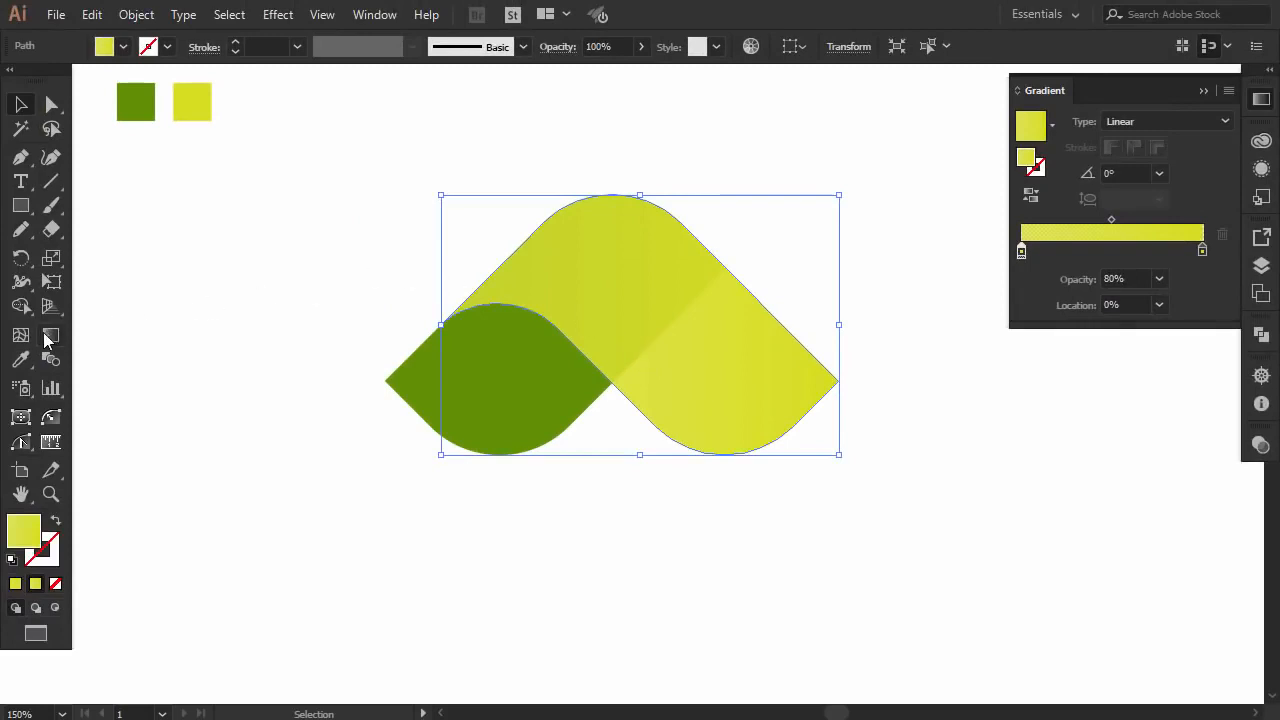
Redraw the large yellow shape's gradient diagonally from the fold into the lower-right lobe, at an angle of about -35°.
{"action": "left_click", "coordinate": [47, 337]}
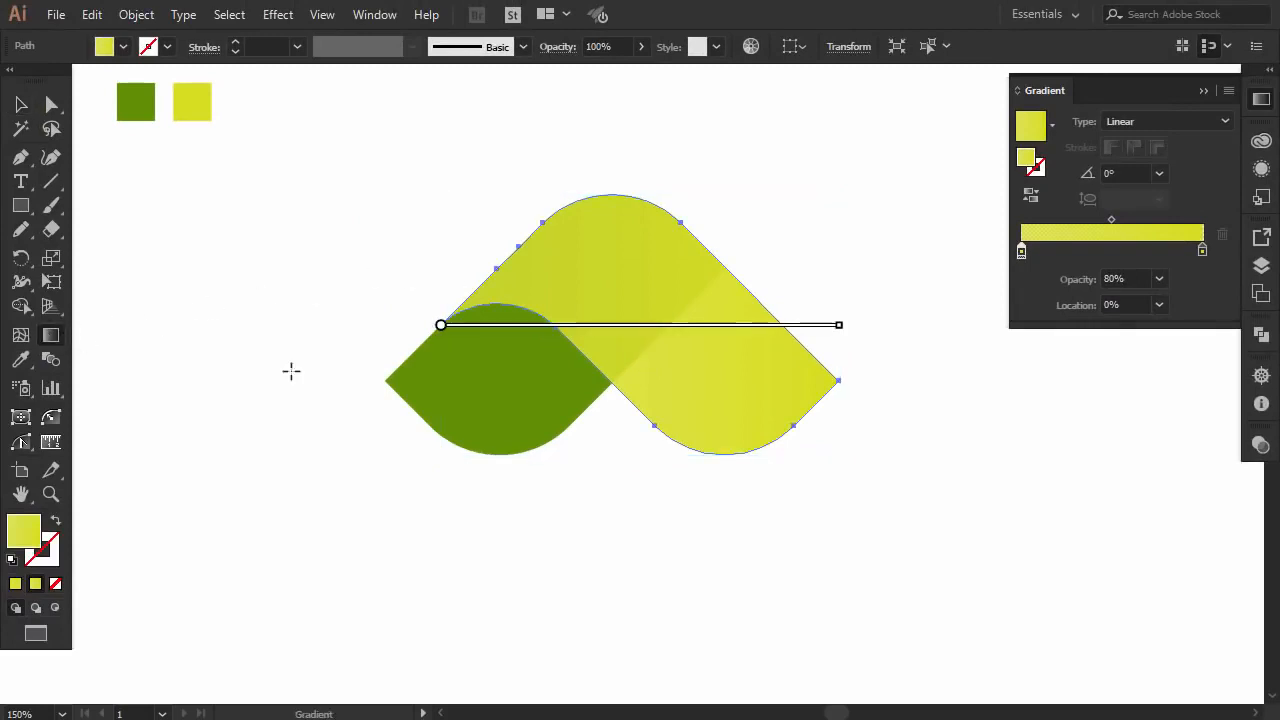
{"action": "left_click_drag", "start_coordinate": [713, 436], "coordinate": [566, 282]}
{"action": "left_click_drag", "start_coordinate": [666, 295], "coordinate": [767, 384]}
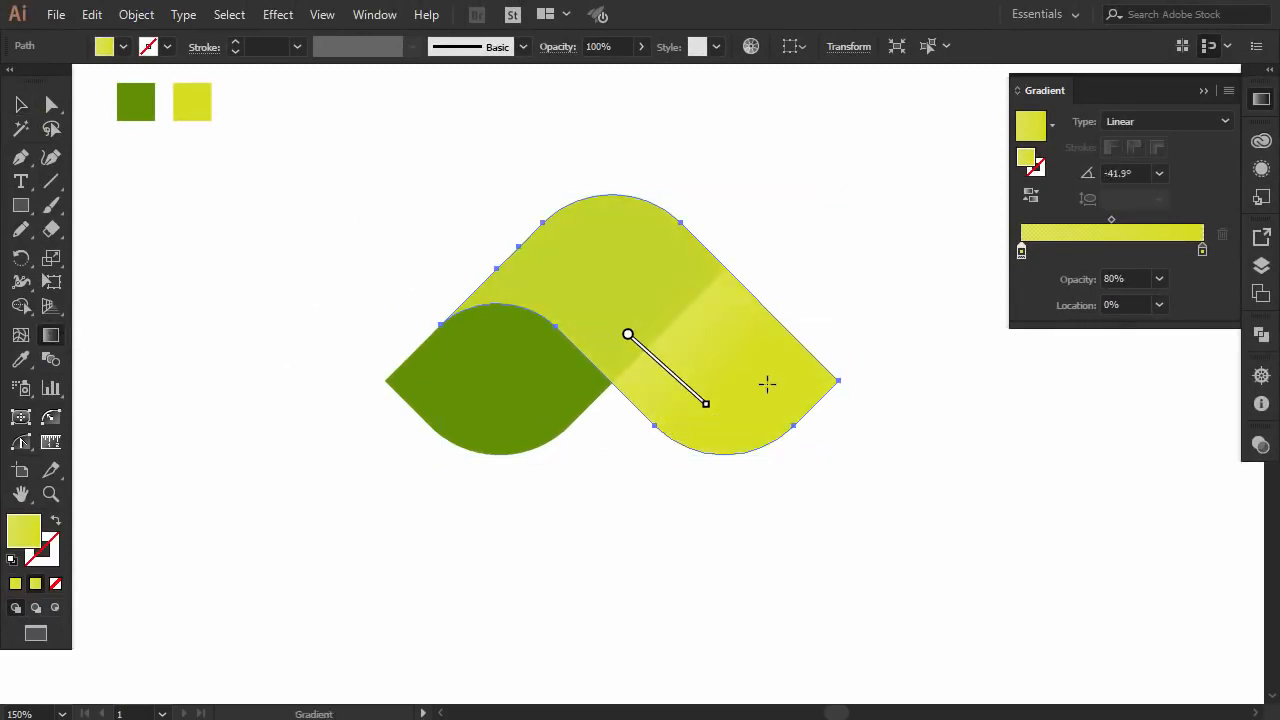
{"action": "left_click_drag", "start_coordinate": [566, 277], "coordinate": [758, 362]}
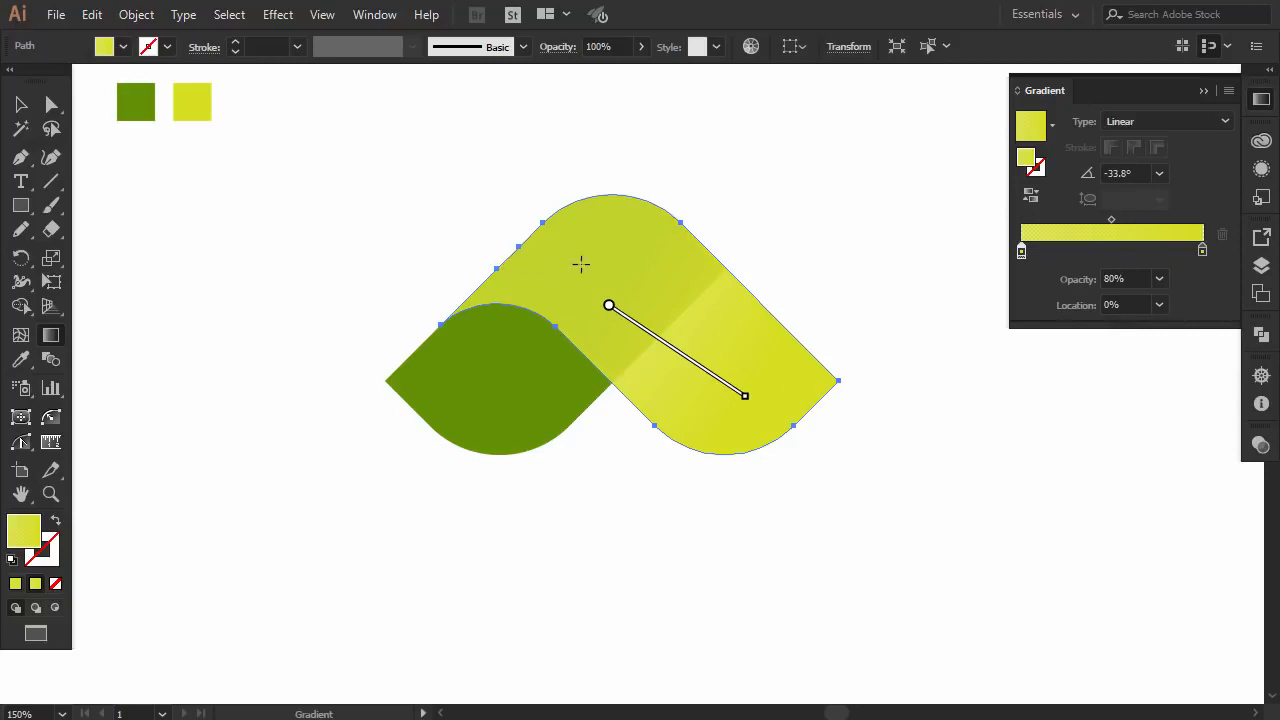
{"action": "left_click_drag", "start_coordinate": [586, 290], "coordinate": [730, 390]}
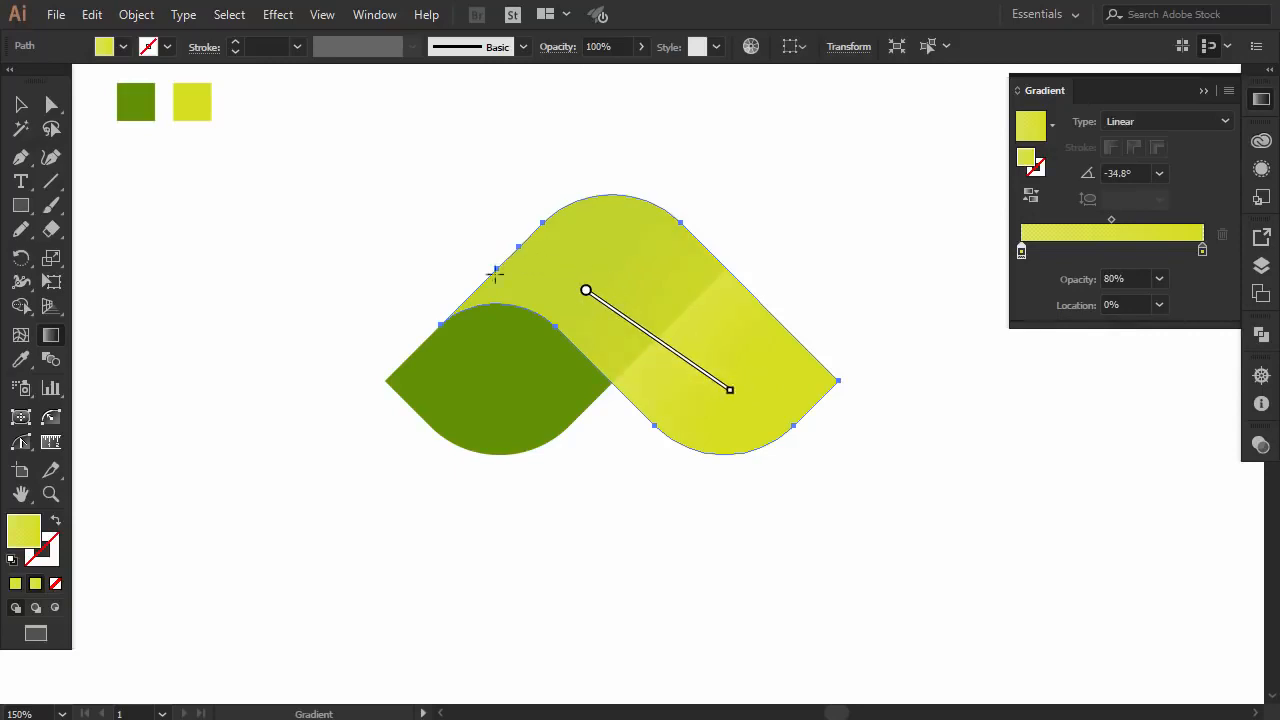
{"action": "left_click", "coordinate": [16, 103]}
{"action": "left_click", "coordinate": [371, 228]}
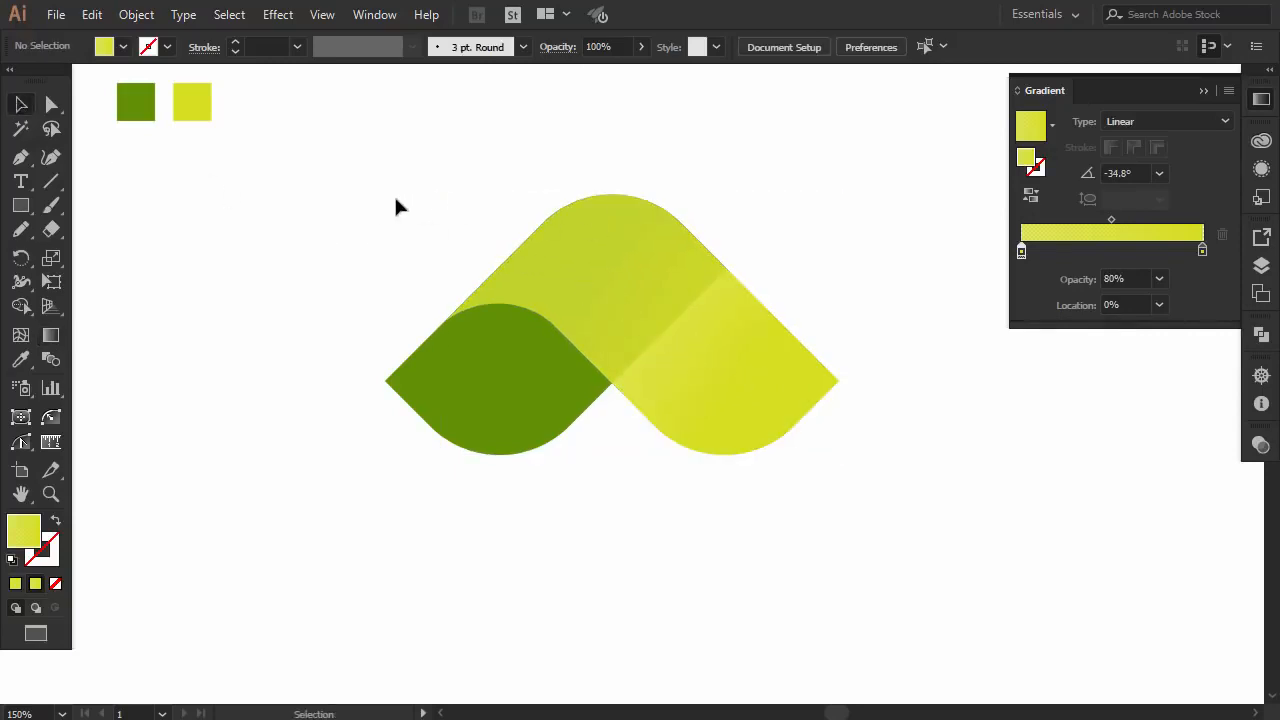
Rotate the whole folded-ribbon artwork 180° and delete the green and yellow reference swatches.
{"action": "left_click_drag", "start_coordinate": [394, 200], "coordinate": [700, 455]}
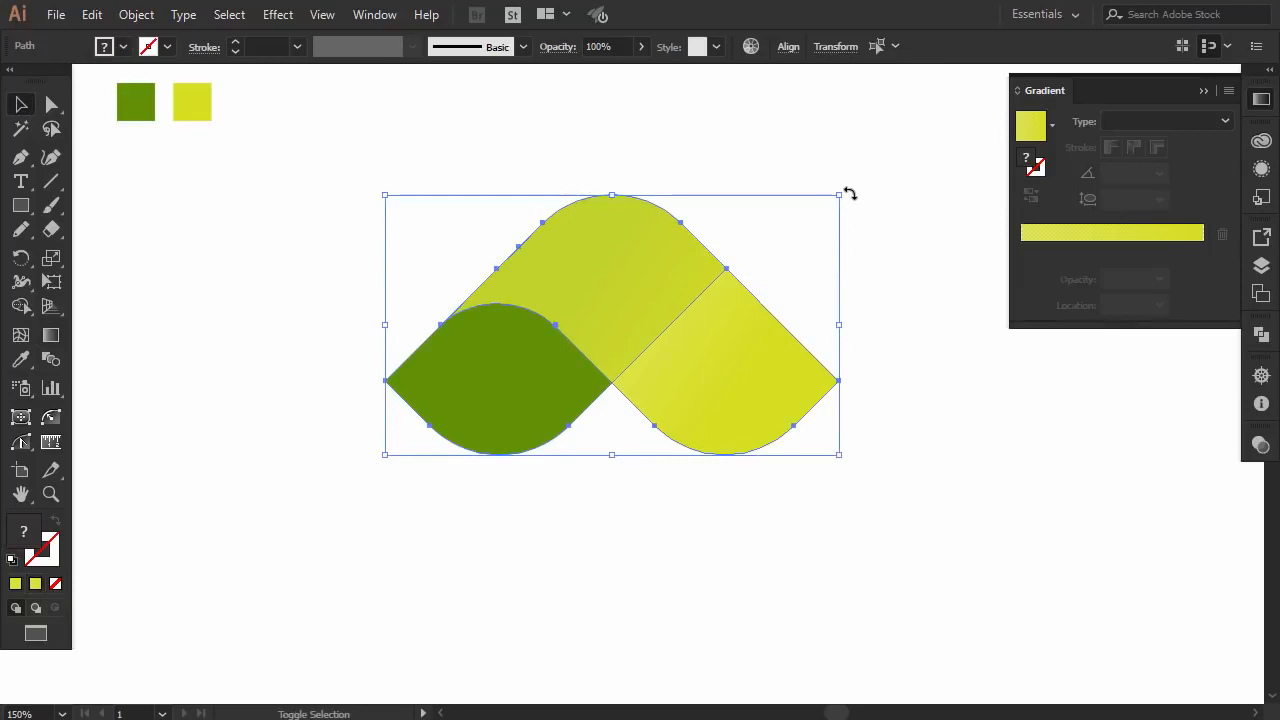
{"action": "left_click_drag", "start_coordinate": [849, 194], "coordinate": [483, 390]}
{"action": "left_click", "coordinate": [948, 379]}
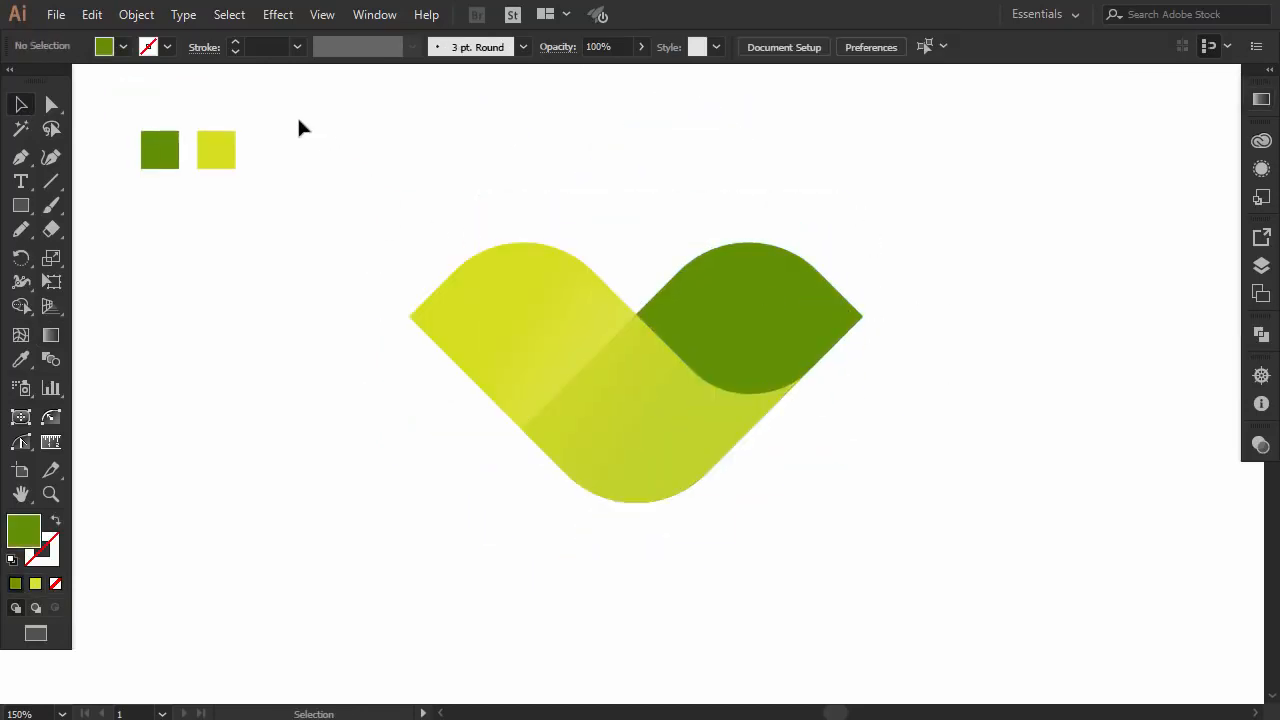
{"action": "left_click_drag", "start_coordinate": [297, 121], "coordinate": [121, 208]}
{"action": "left_click", "coordinate": [121, 218]}
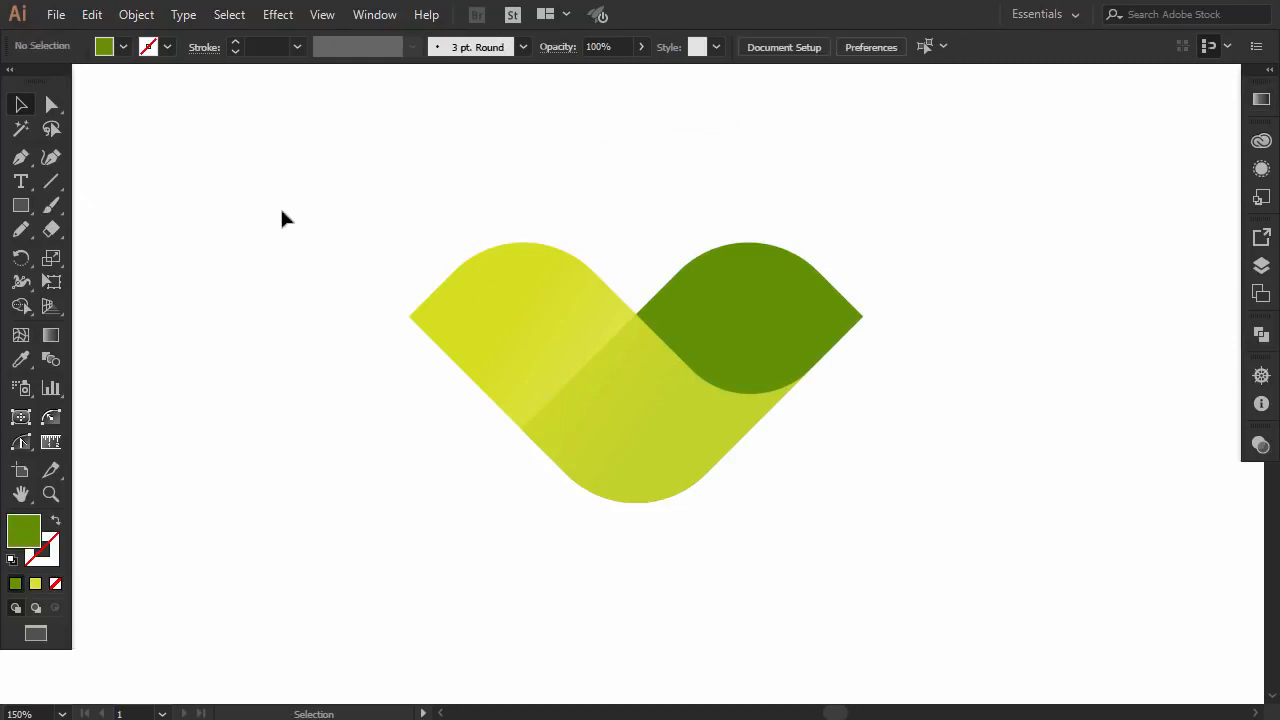
Rotate the logo 90° counter-clockwise so the green part is on top, and scale it to about half its size.
{"action": "left_click_drag", "start_coordinate": [329, 200], "coordinate": [873, 292]}
{"action": "left_click_drag", "start_coordinate": [864, 246], "coordinate": [565, 255]}
{"action": "left_click", "coordinate": [813, 305]}
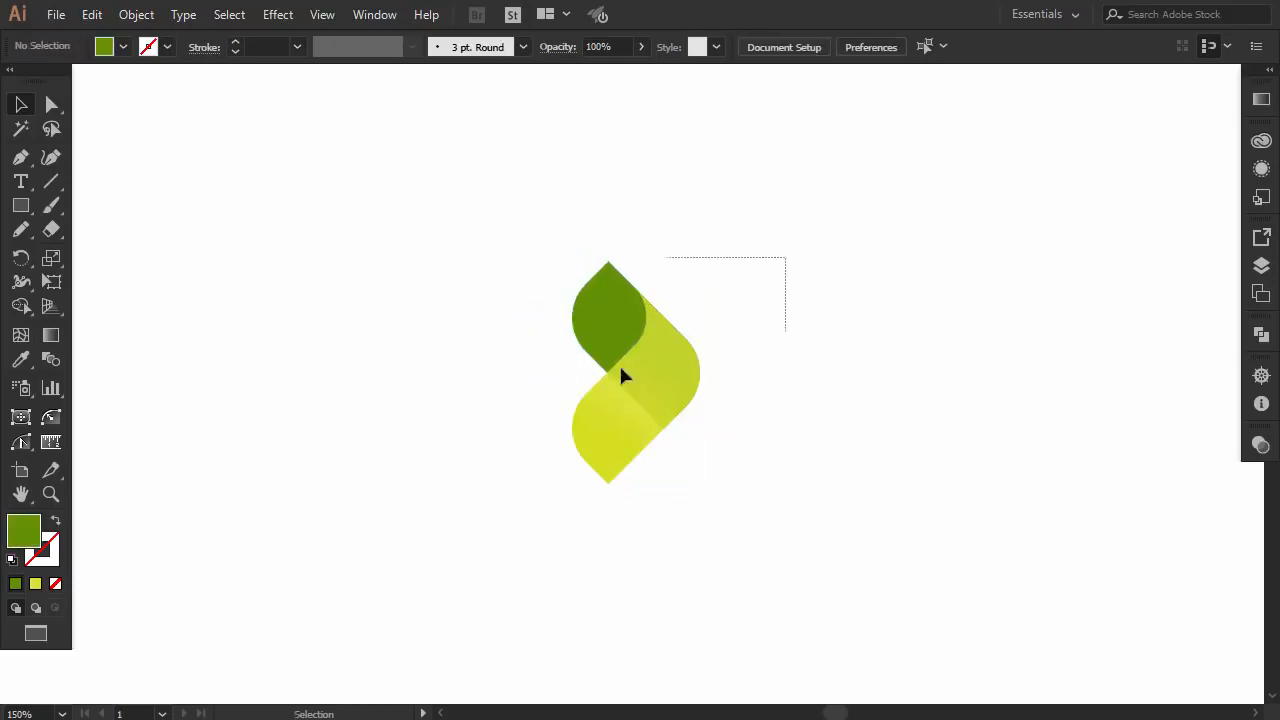
Move the logo mark toward the left side of the artboard, leaving room for text beside it.
{"action": "left_click_drag", "start_coordinate": [621, 375], "coordinate": [337, 410]}
{"action": "left_click", "coordinate": [525, 390]}
{"action": "key", "text": "ctrl+shift+a"}
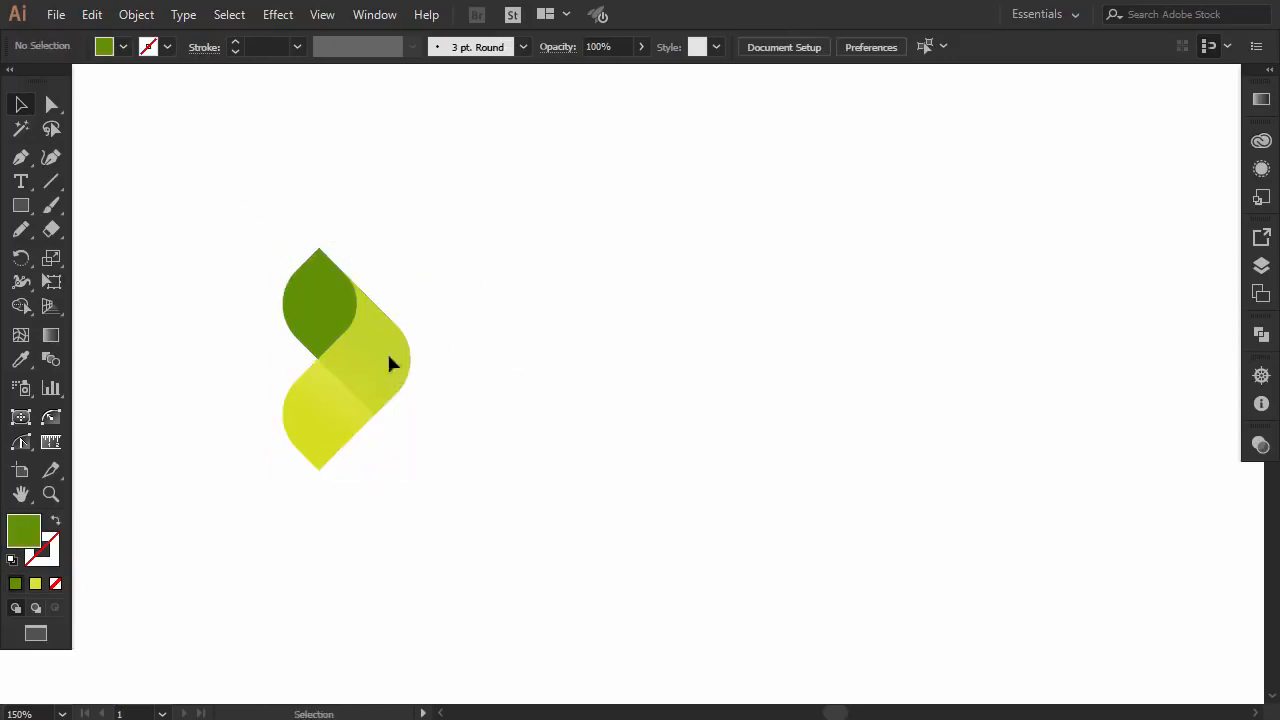
Add the text GENERIC beside the logo mark and enlarge it to about 49 pt.
{"action": "left_click", "coordinate": [20, 181]}
{"action": "left_click", "coordinate": [694, 334]}
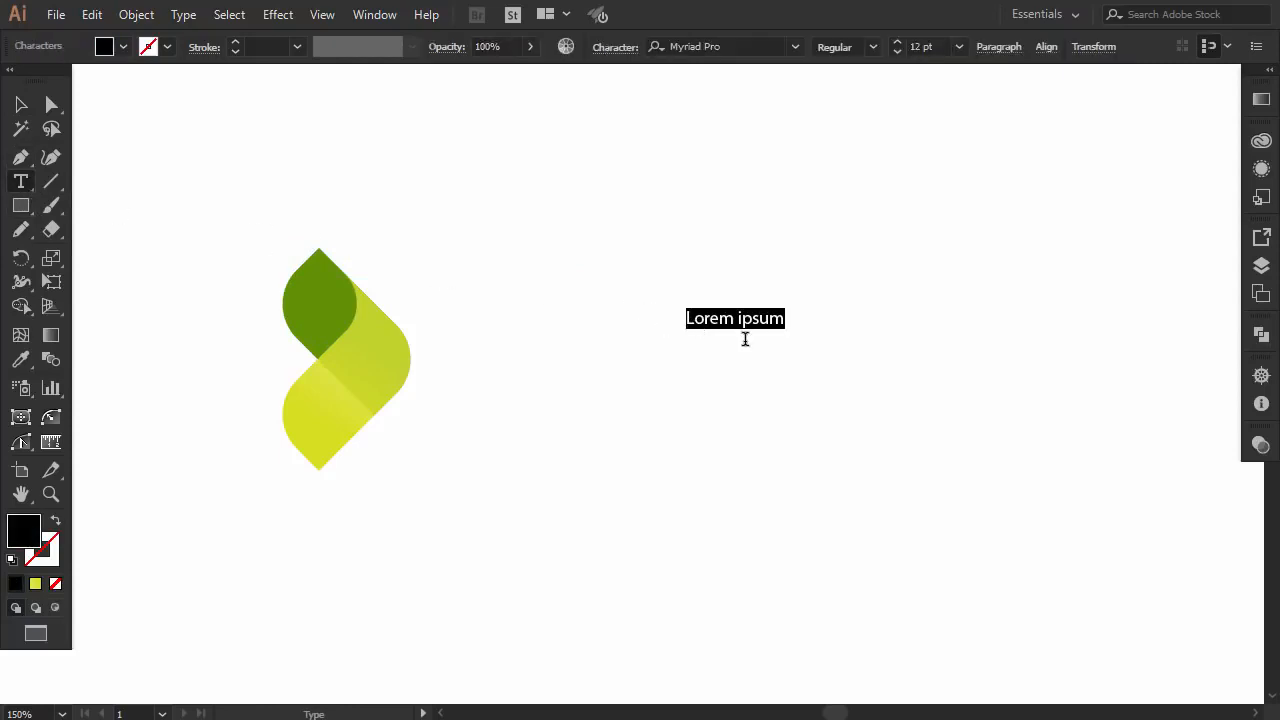
{"action": "type", "text": "GENERIC"}
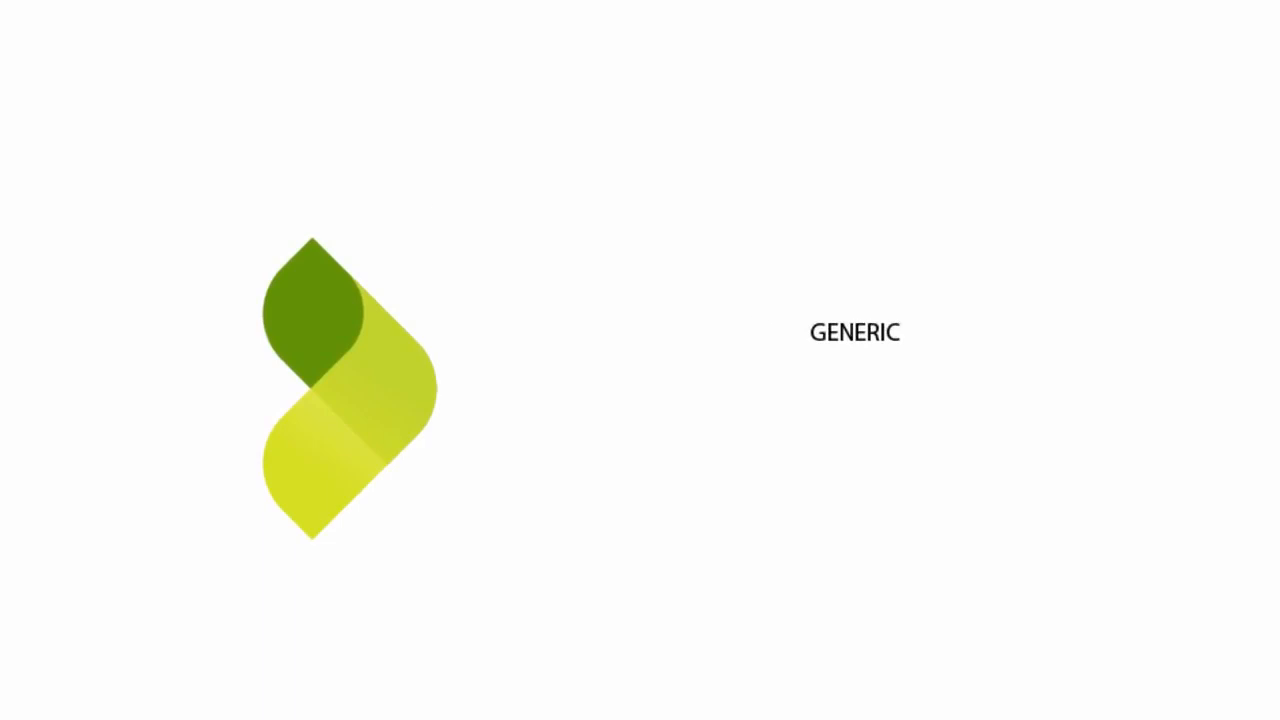
{"action": "key", "text": "Escape"}
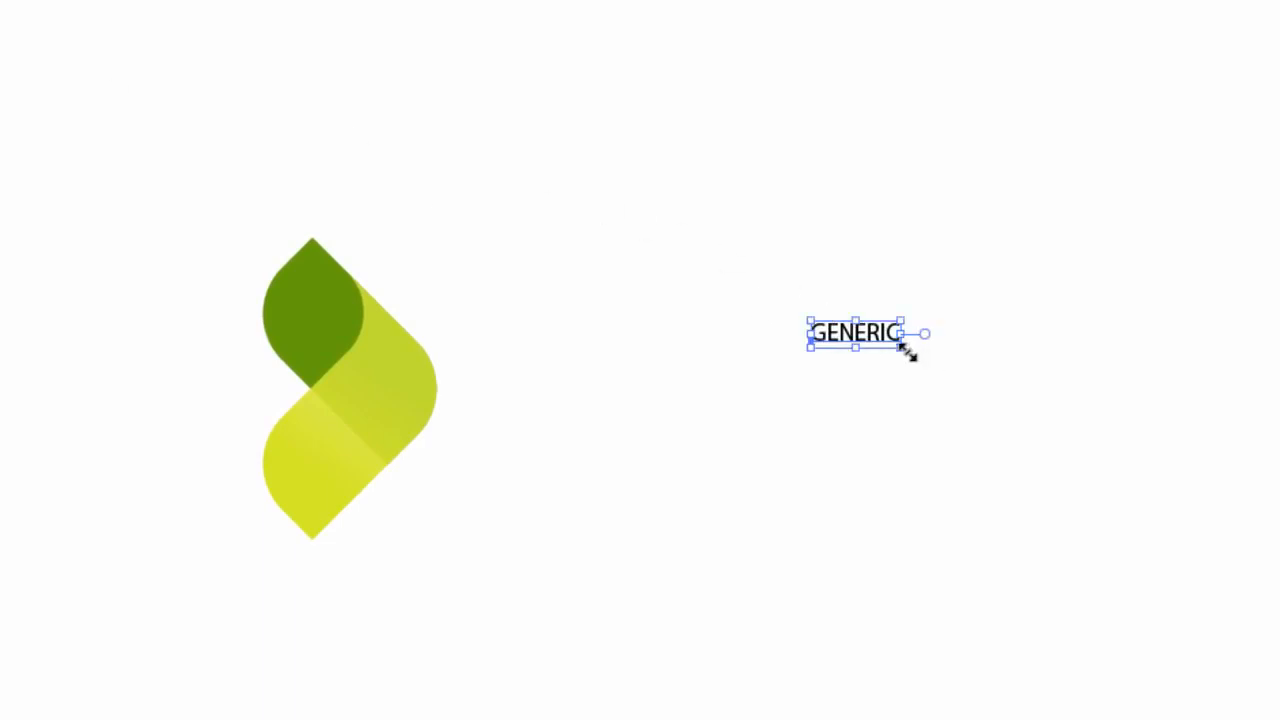
{"action": "left_click_drag", "start_coordinate": [903, 347], "coordinate": [1023, 451]}
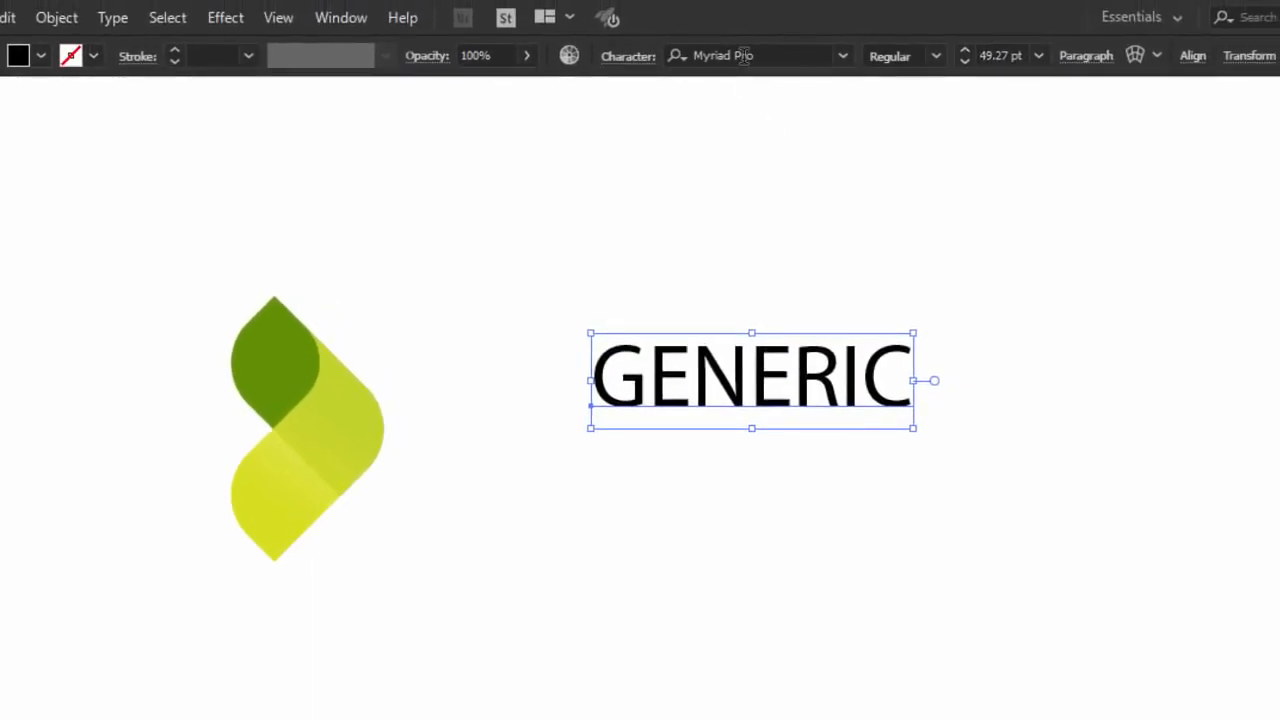
Set the font of the GENERIC text to Gotham Bold.
{"action": "left_click", "coordinate": [744, 55]}
{"action": "type", "text": "goth"}
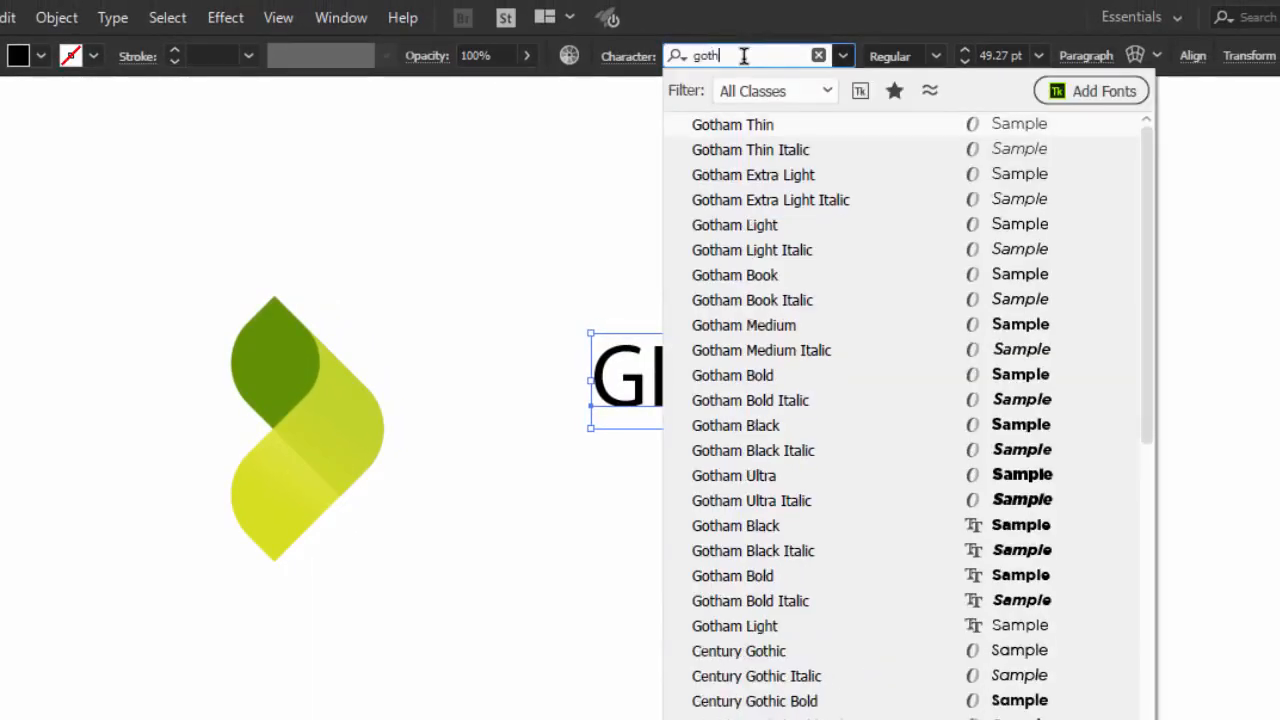
{"action": "type", "text": "a"}
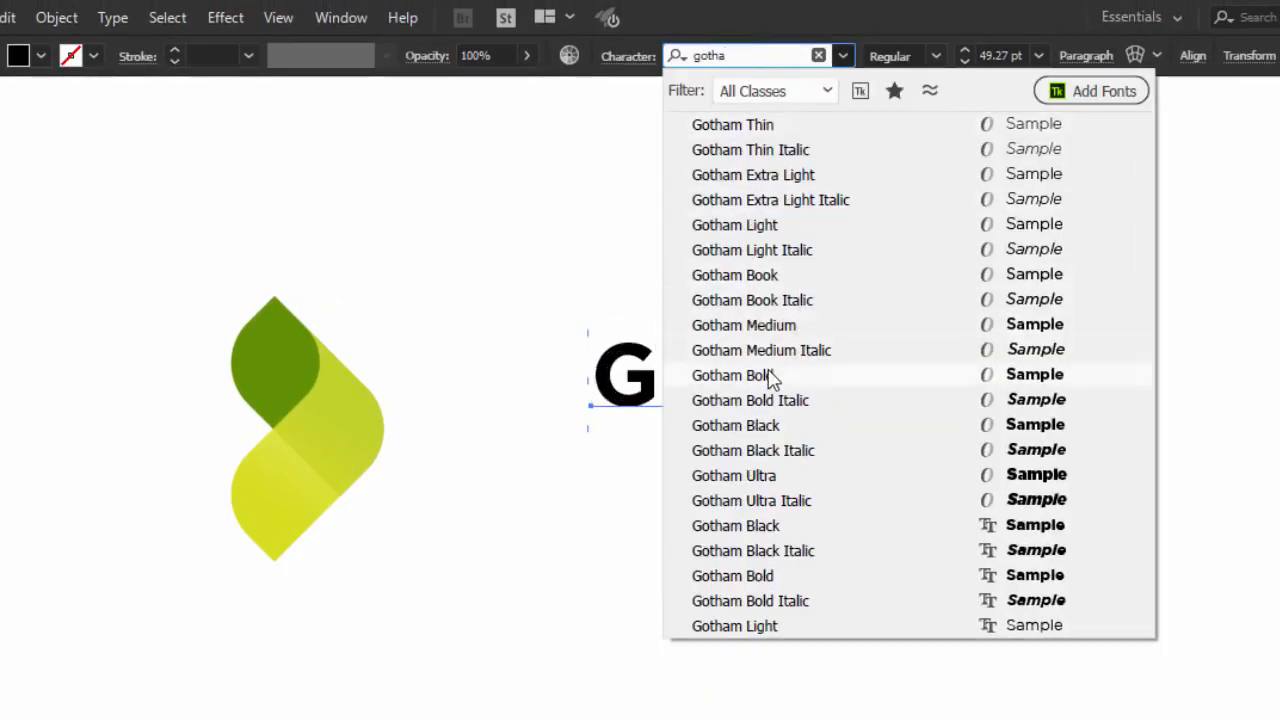
{"action": "left_click", "coordinate": [766, 375]}
Scale the GENERIC text down to about 37 pt and place it close to the logo mark's right side.
{"action": "key", "text": "ctrl+shift+a"}
{"action": "left_click_drag", "start_coordinate": [954, 372], "coordinate": [813, 372]}
{"action": "left_click_drag", "start_coordinate": [872, 337], "coordinate": [764, 357]}
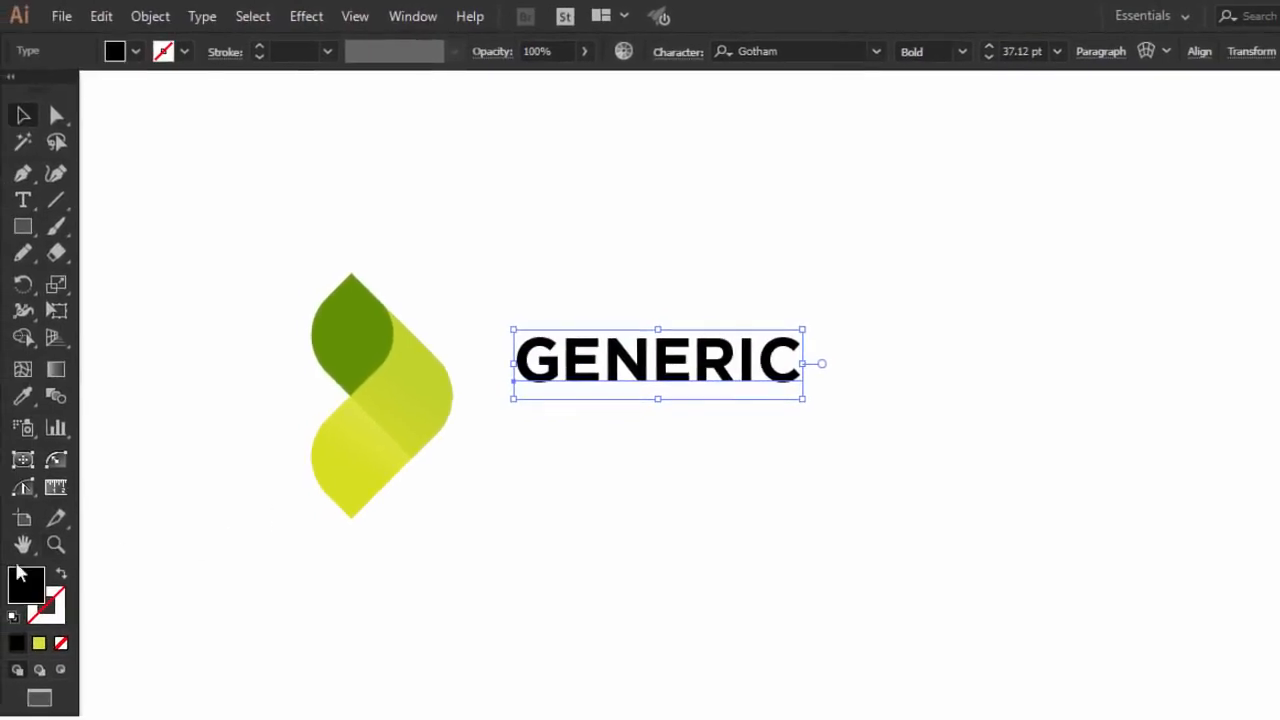
Fill the GENERIC text with the medium grey 727272.
{"action": "double_click", "coordinate": [22, 590]}
{"action": "left_click", "coordinate": [434, 423]}
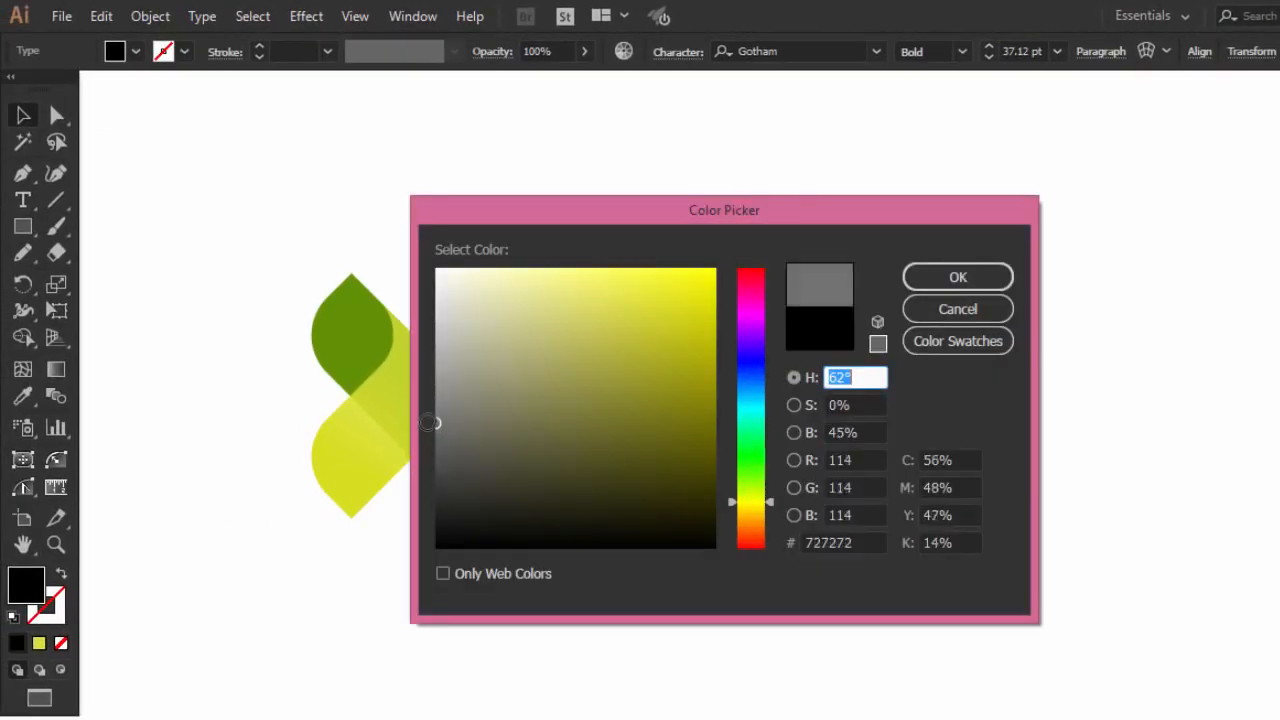
{"action": "left_click", "coordinate": [958, 277]}
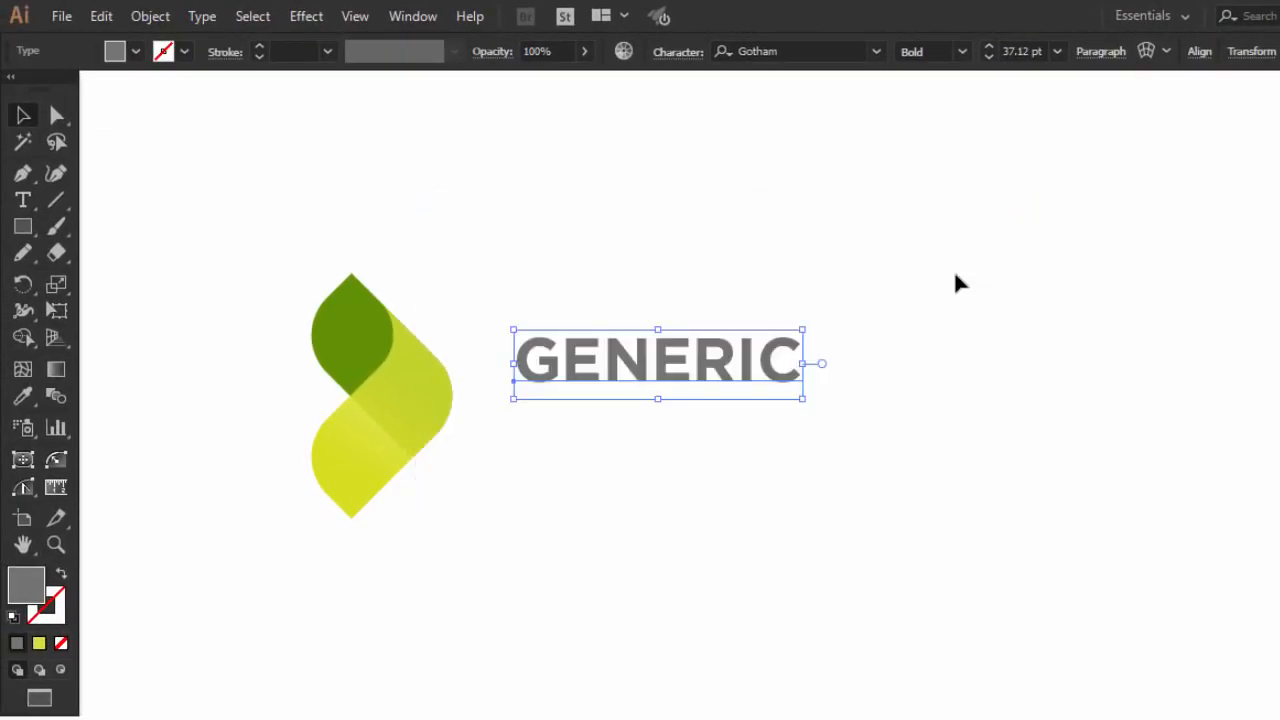
{"action": "left_click", "coordinate": [960, 280]}
Duplicate the GENERIC text directly below itself and change the copy's wording to LOGO DESIGN.
{"action": "left_click", "coordinate": [674, 363]}
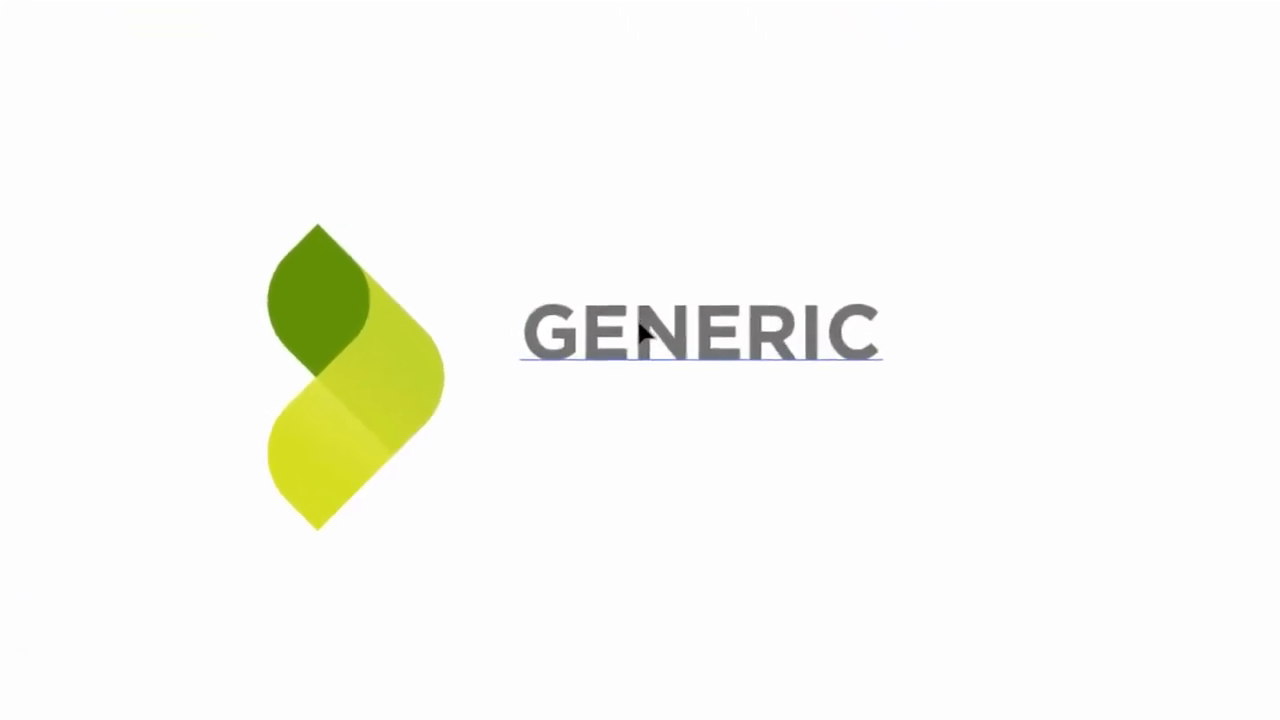
{"action": "left_click_drag", "start_coordinate": [611, 360], "coordinate": [658, 410]}
{"action": "double_click", "coordinate": [629, 400]}
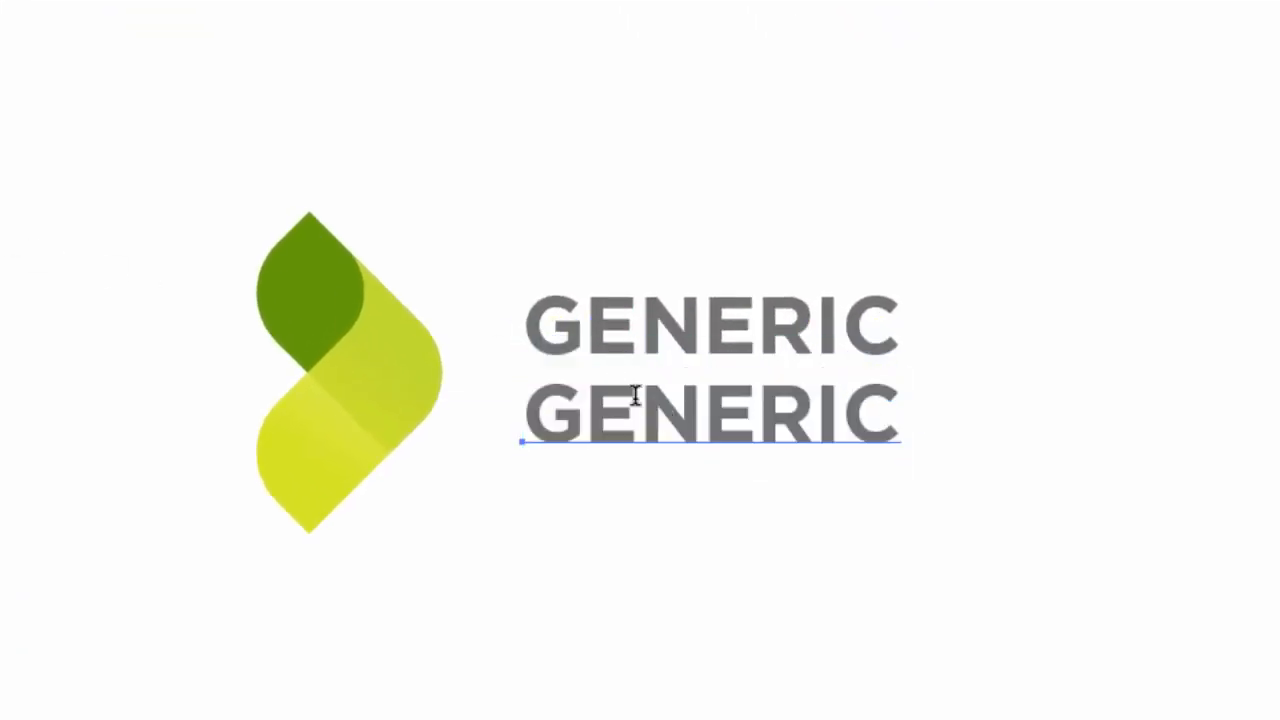
{"action": "key", "text": "ctrl+a"}
{"action": "type", "text": "LOG"}
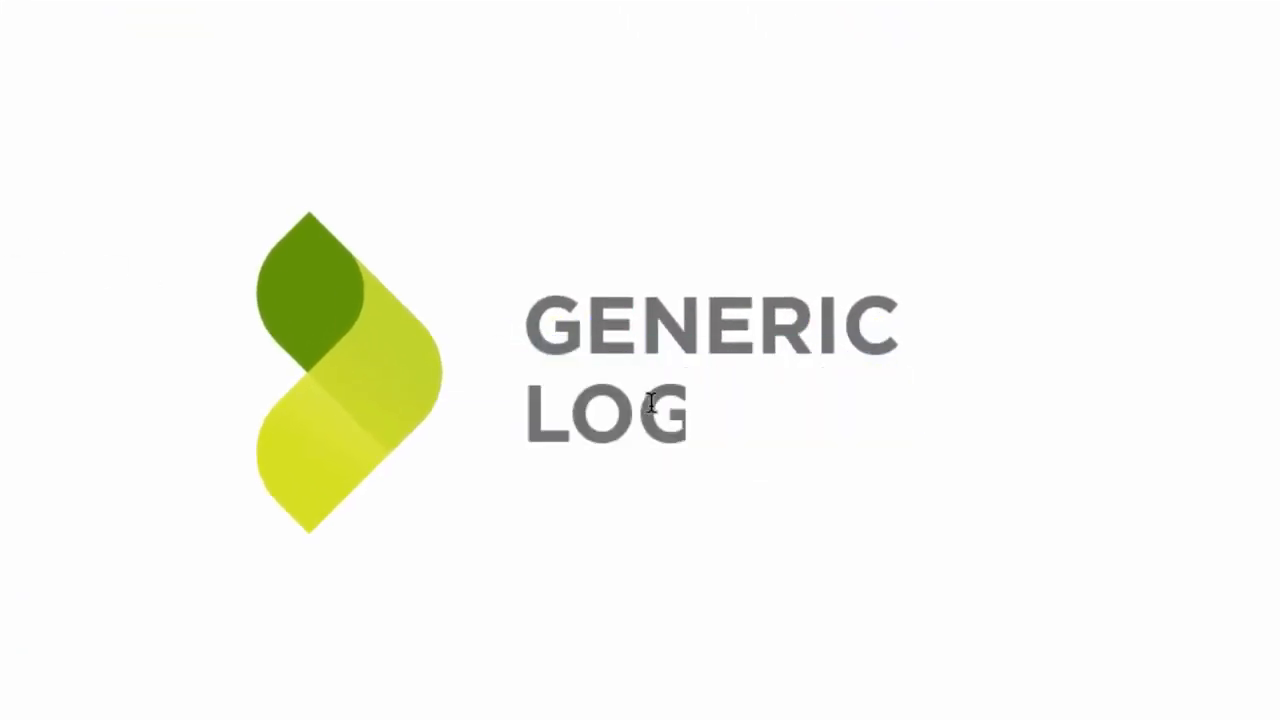
{"action": "type", "text": "O DESI"}
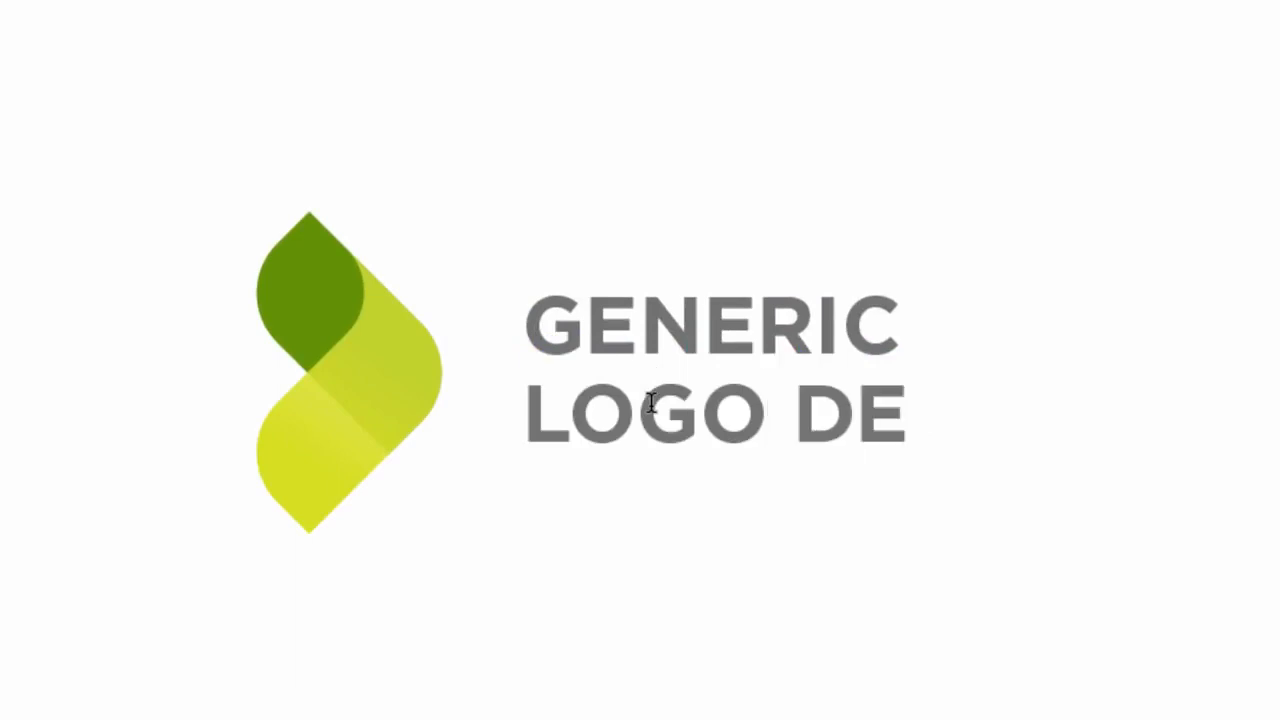
{"action": "type", "text": "GN"}
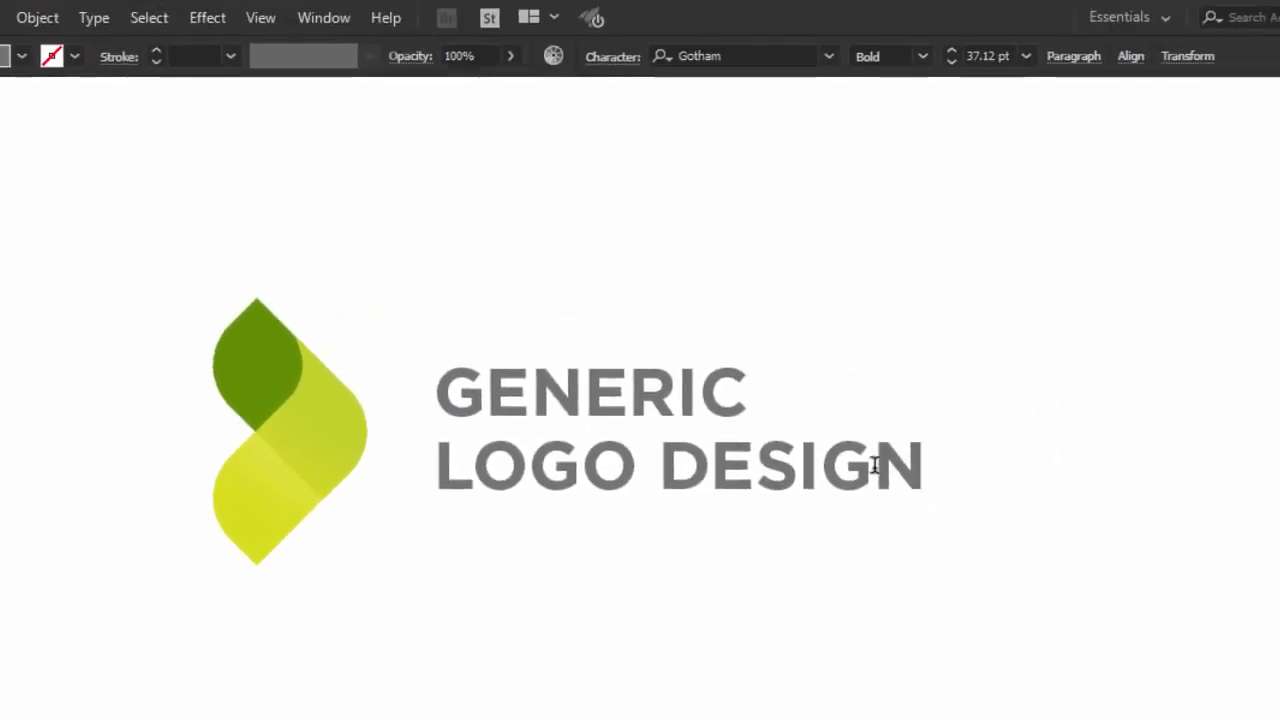
Set the font style of the LOGO DESIGN text to Light.
{"action": "left_click_drag", "start_coordinate": [925, 466], "coordinate": [444, 473]}
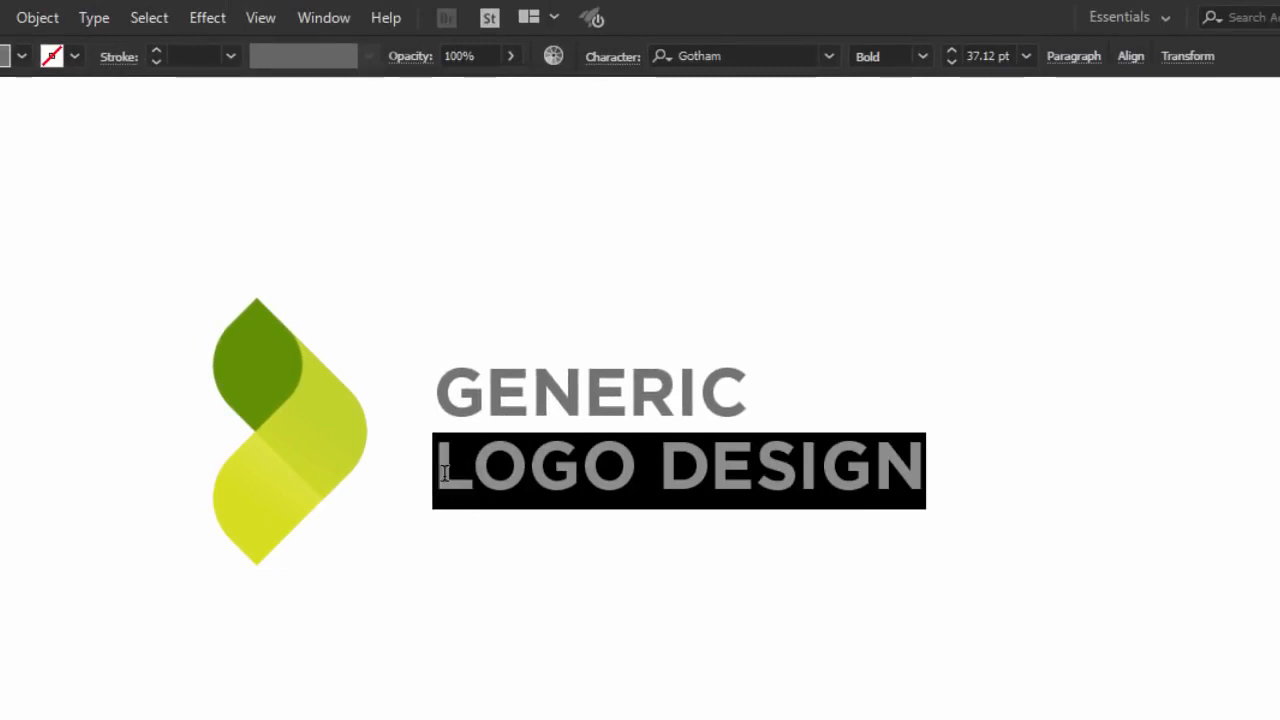
{"action": "left_click", "coordinate": [921, 56]}
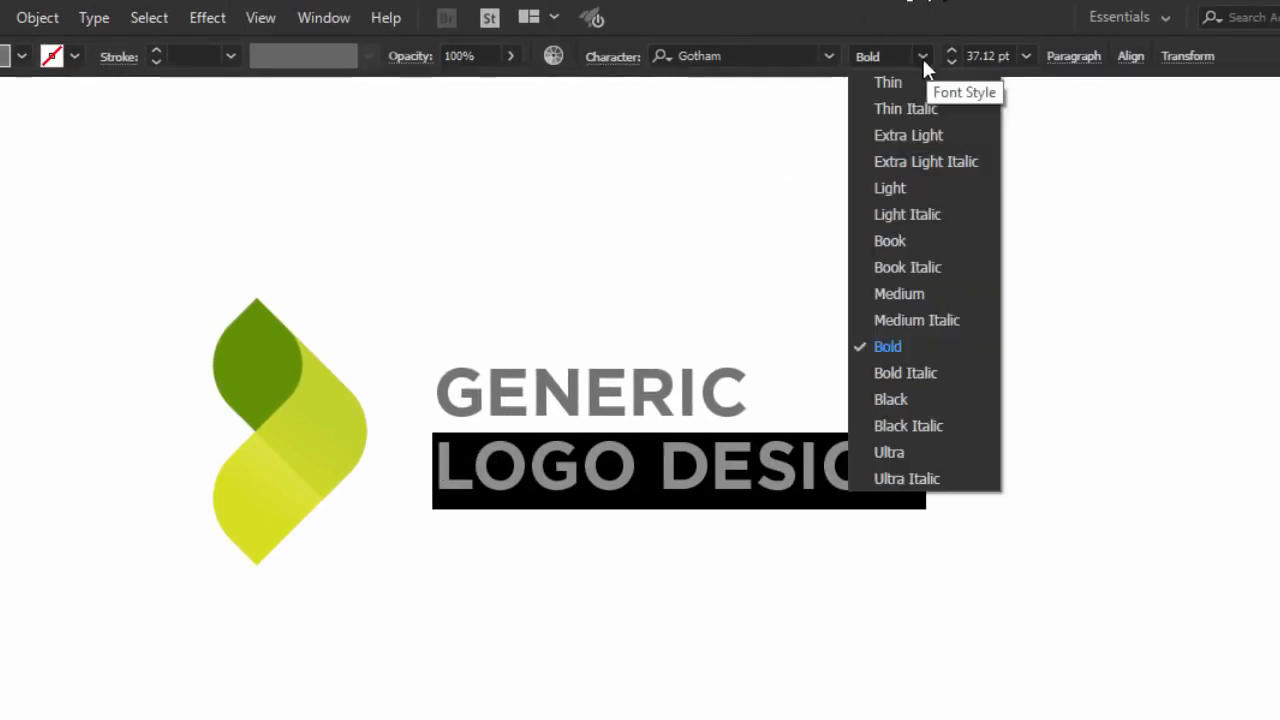
{"action": "left_click", "coordinate": [888, 187]}
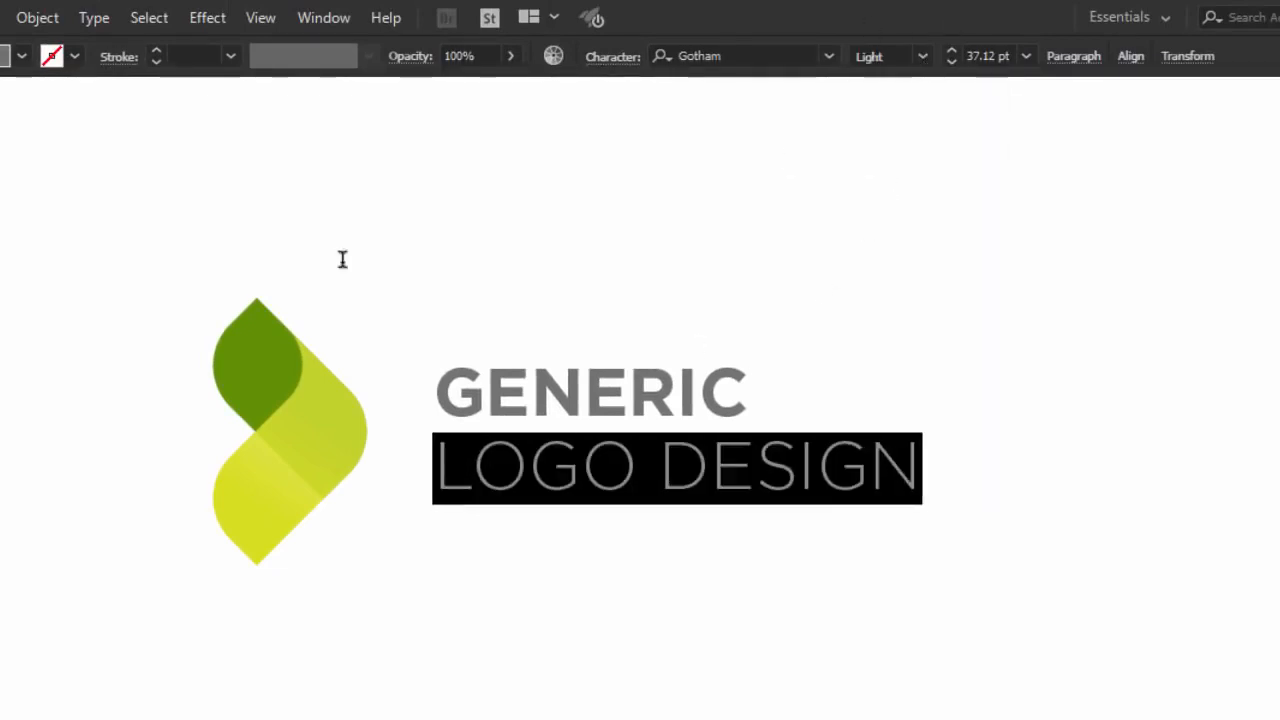
{"action": "key", "text": "Escape"}
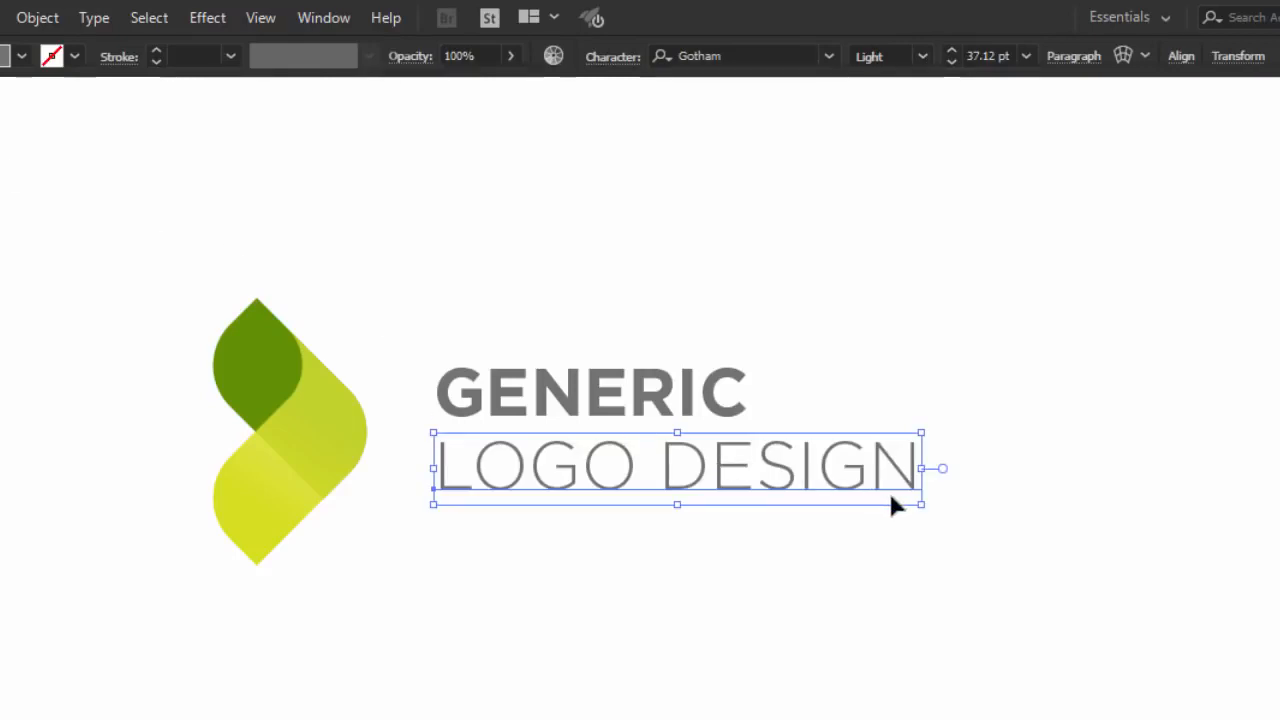
Scale the LOGO DESIGN text down to about 14 pt and place it just beneath GENERIC.
{"action": "left_click_drag", "start_coordinate": [918, 505], "coordinate": [745, 462]}
{"action": "left_click", "coordinate": [534, 466]}
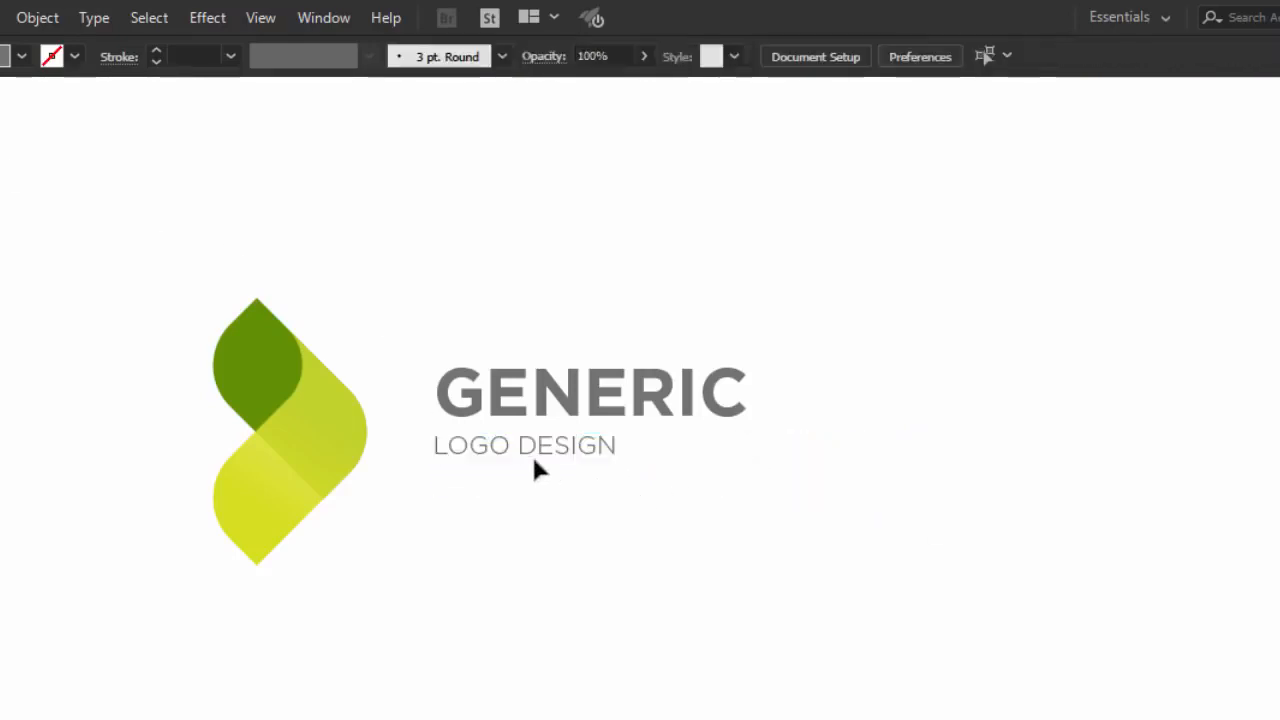
{"action": "left_click_drag", "start_coordinate": [534, 457], "coordinate": [543, 448]}
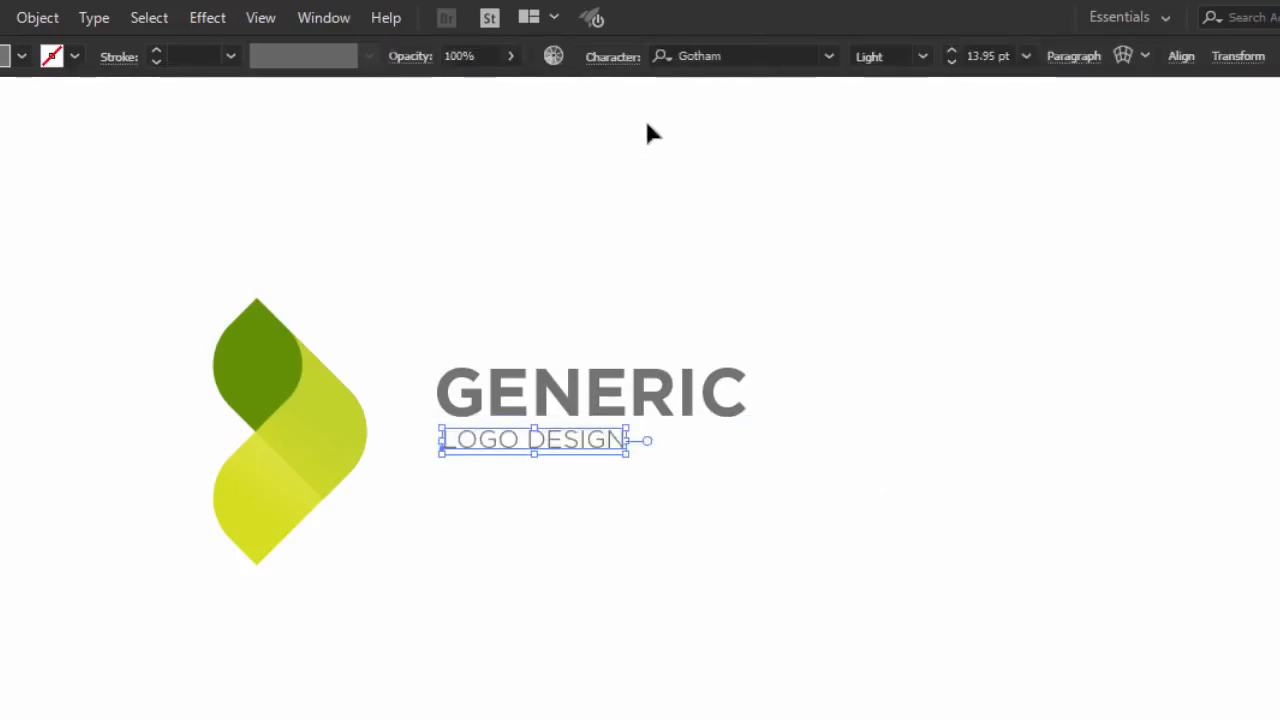
Set the tracking of the LOGO DESIGN text to 200.
{"action": "left_click", "coordinate": [612, 57]}
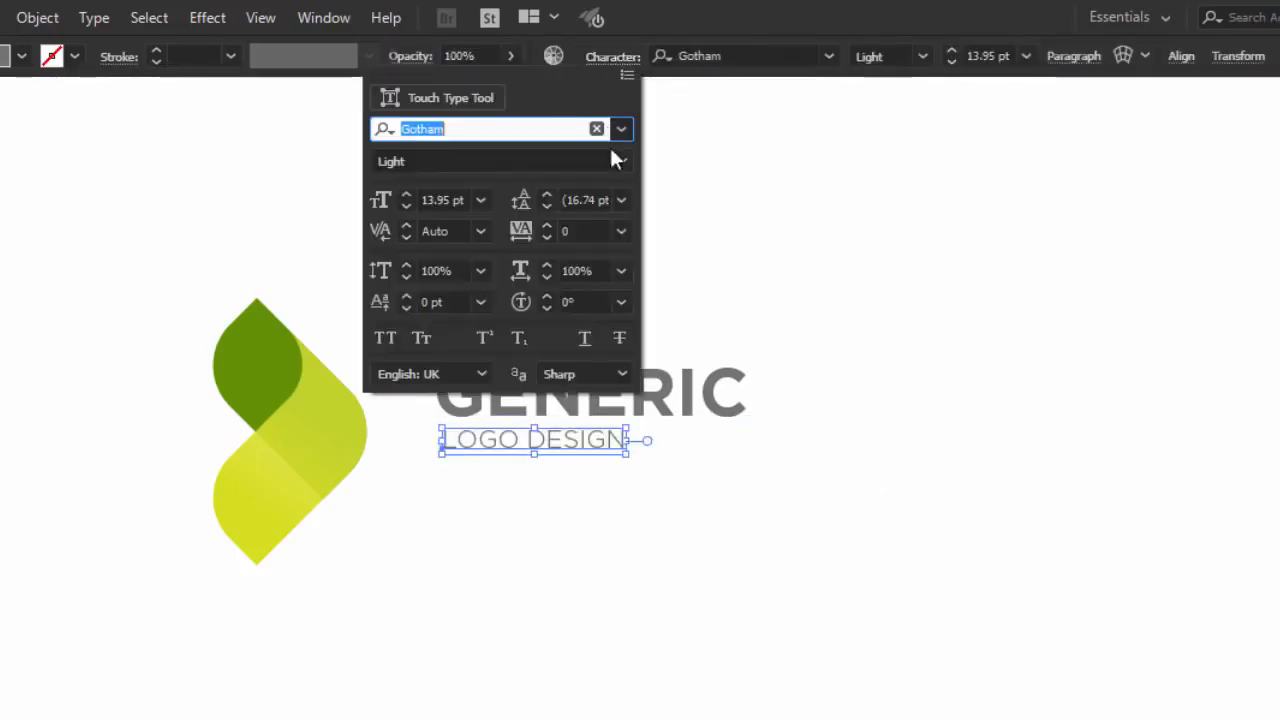
{"action": "left_click", "coordinate": [621, 231]}
{"action": "left_click", "coordinate": [650, 611]}
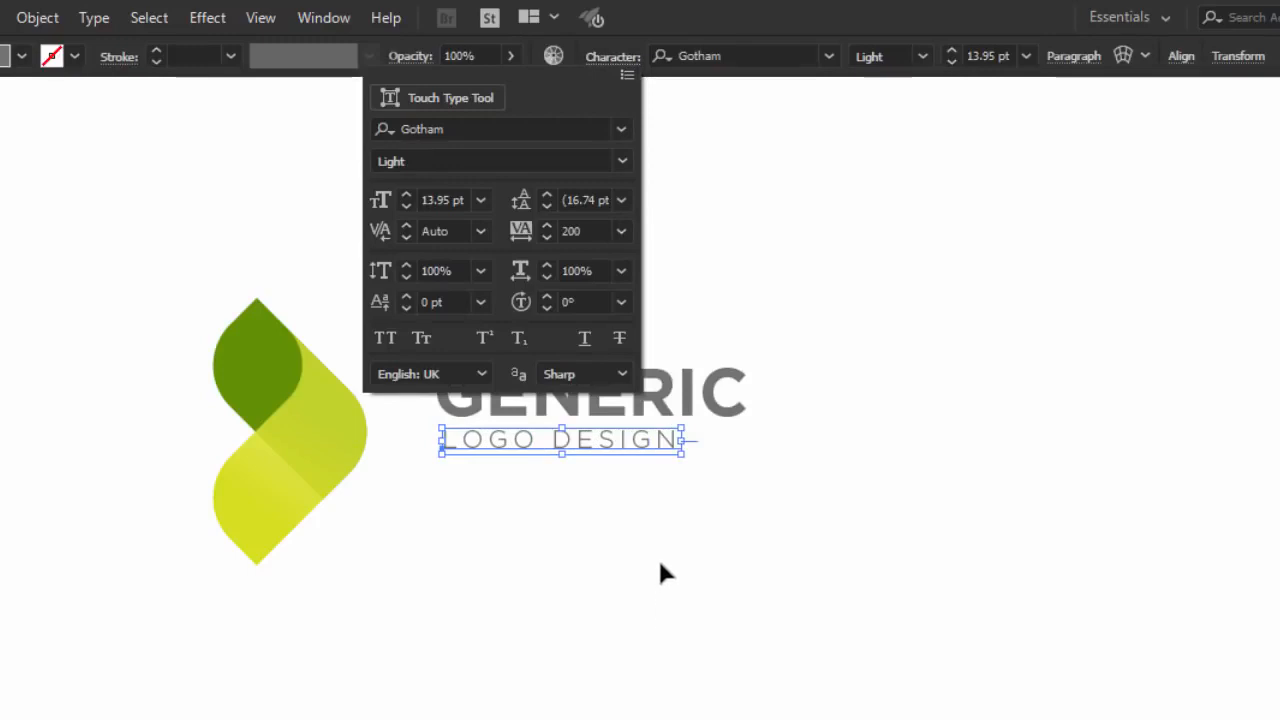
{"action": "left_click", "coordinate": [661, 571]}
{"action": "left_click", "coordinate": [668, 560]}
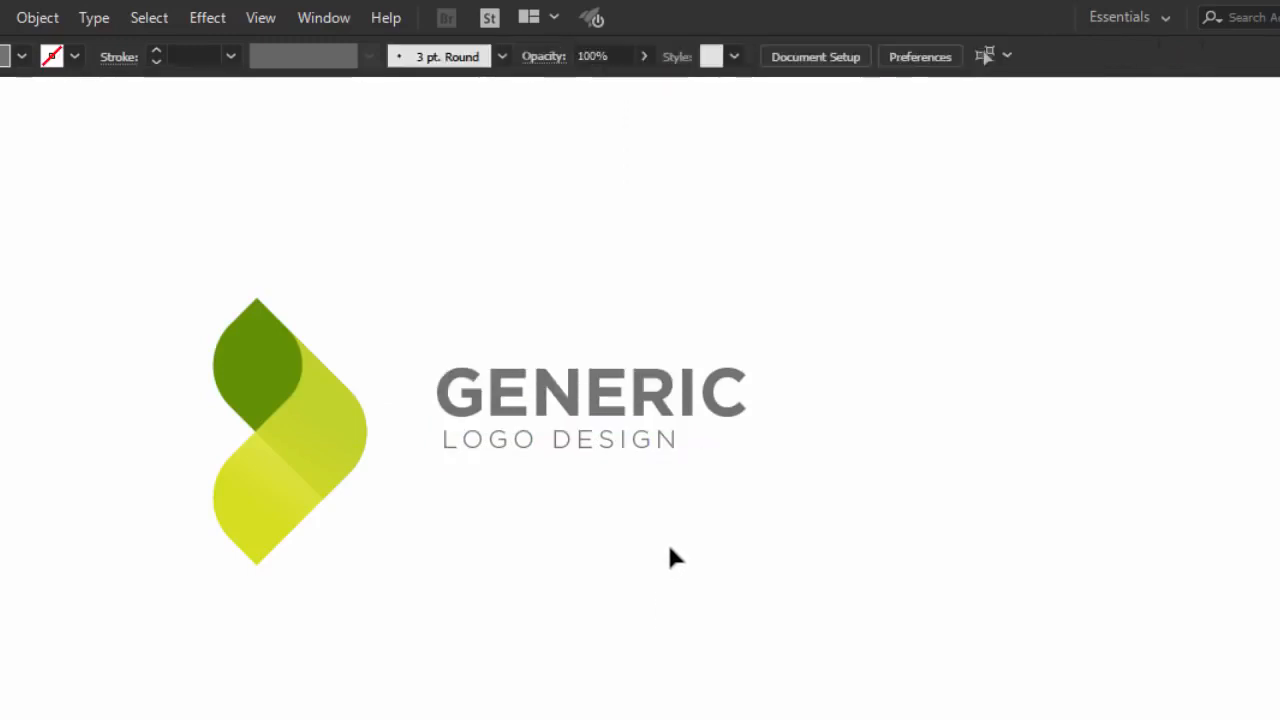
Nudge the LOGO DESIGN tagline slightly left and up to line up with the left edge of GENERIC.
{"action": "left_click", "coordinate": [588, 448]}
{"action": "key", "text": "Left"}
{"action": "key", "text": "Left"}
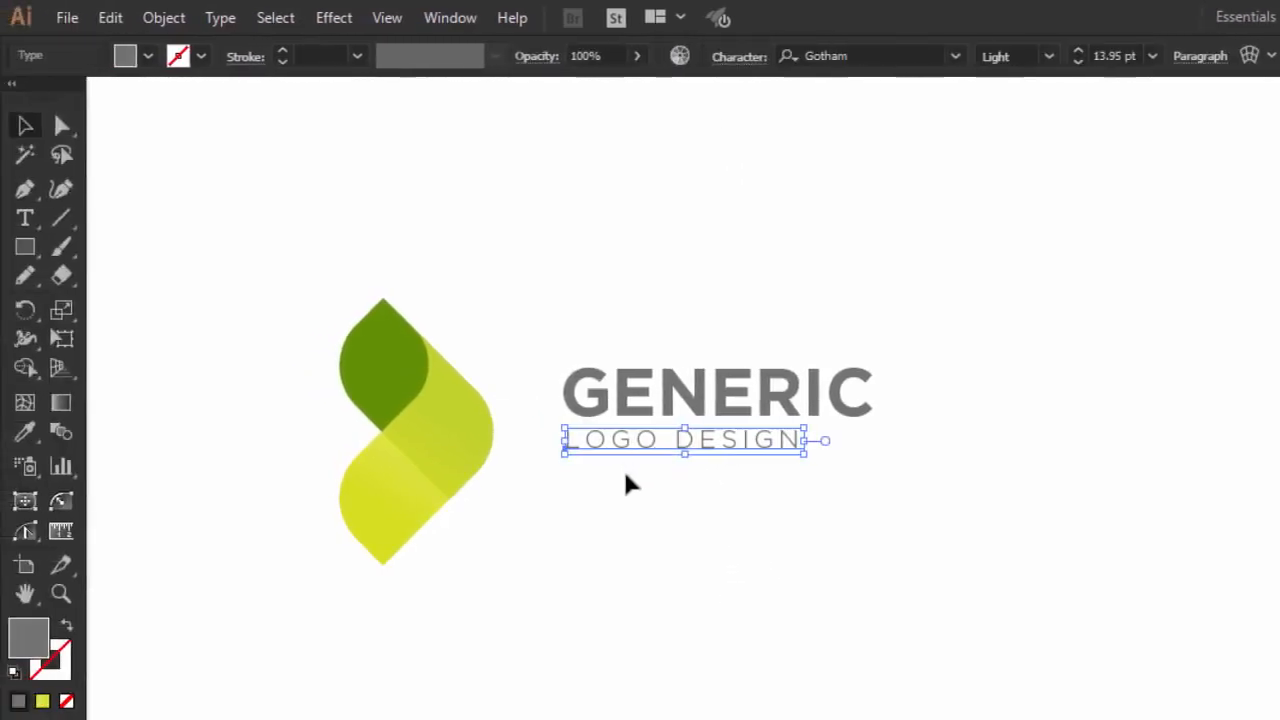
{"action": "left_click", "coordinate": [626, 466]}
{"action": "left_click", "coordinate": [626, 450]}
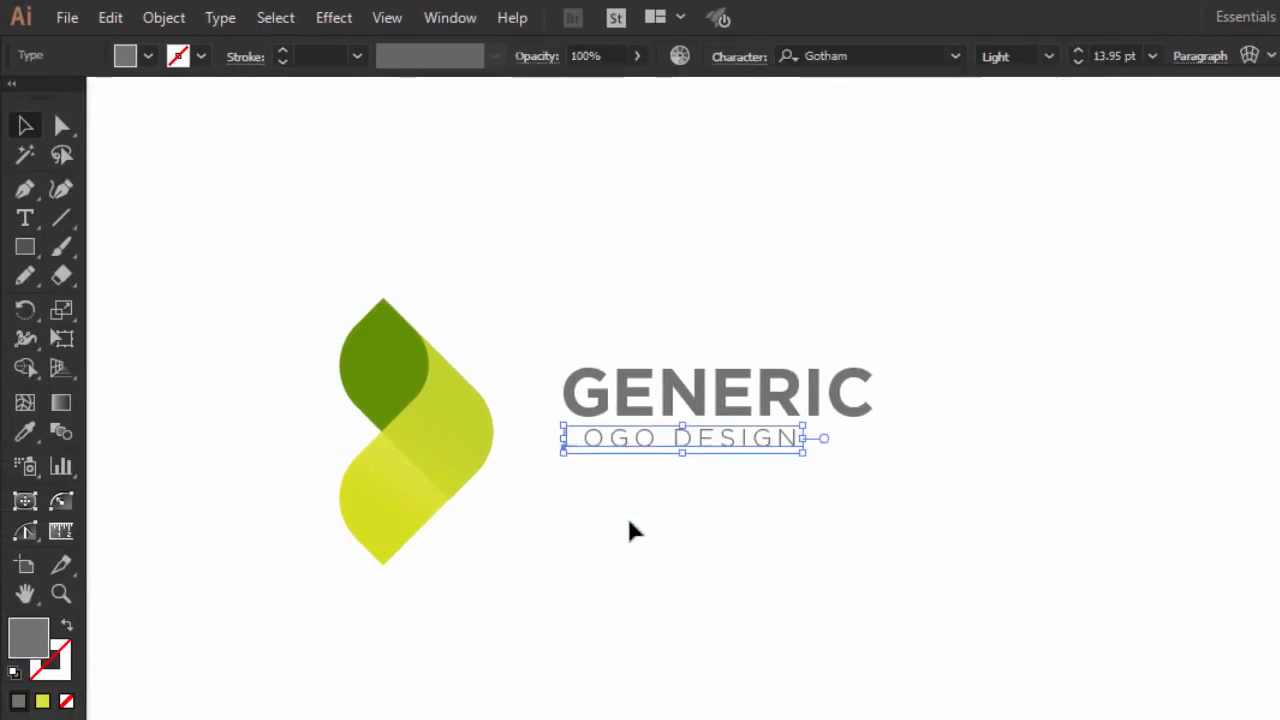
Recolor the LOGO DESIGN tagline with the dark green sampled from the upper ribbon shape.
{"action": "left_click", "coordinate": [630, 530]}
{"action": "left_click", "coordinate": [636, 444]}
{"action": "left_click", "coordinate": [662, 572]}
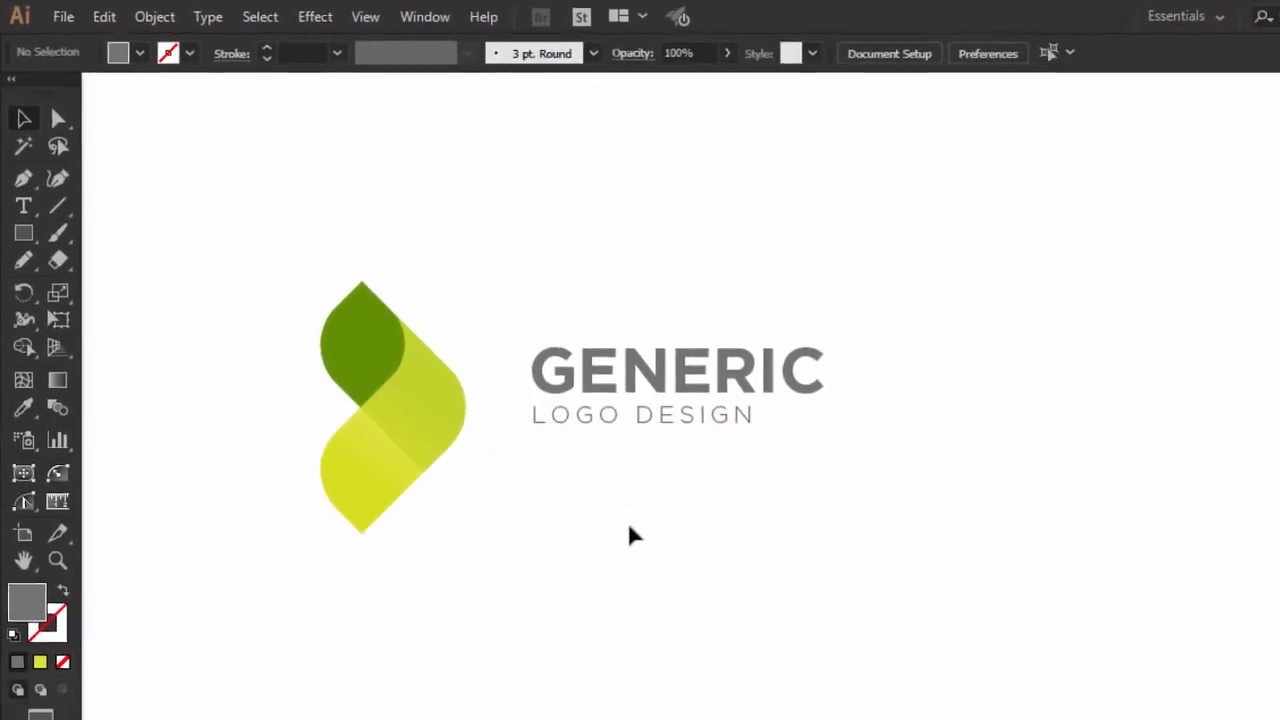
{"action": "left_click", "coordinate": [631, 452]}
{"action": "left_click", "coordinate": [661, 512]}
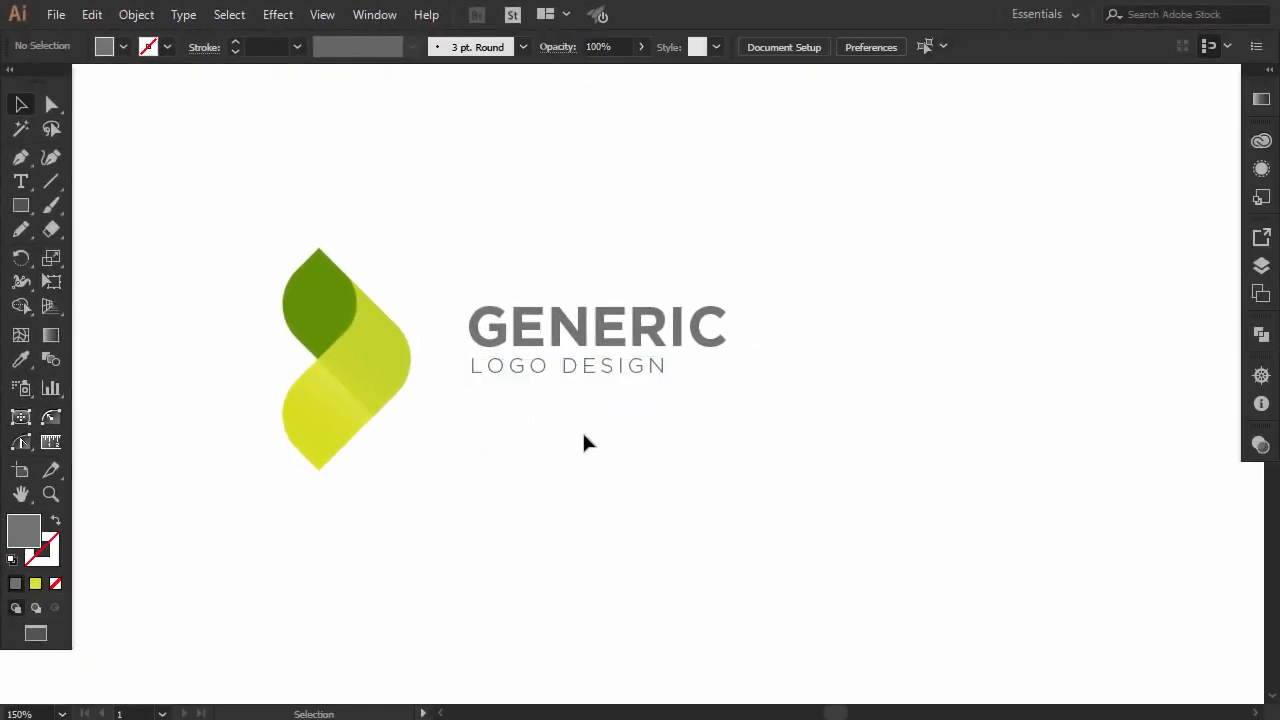
{"action": "left_click", "coordinate": [571, 372]}
{"action": "left_click", "coordinate": [21, 359]}
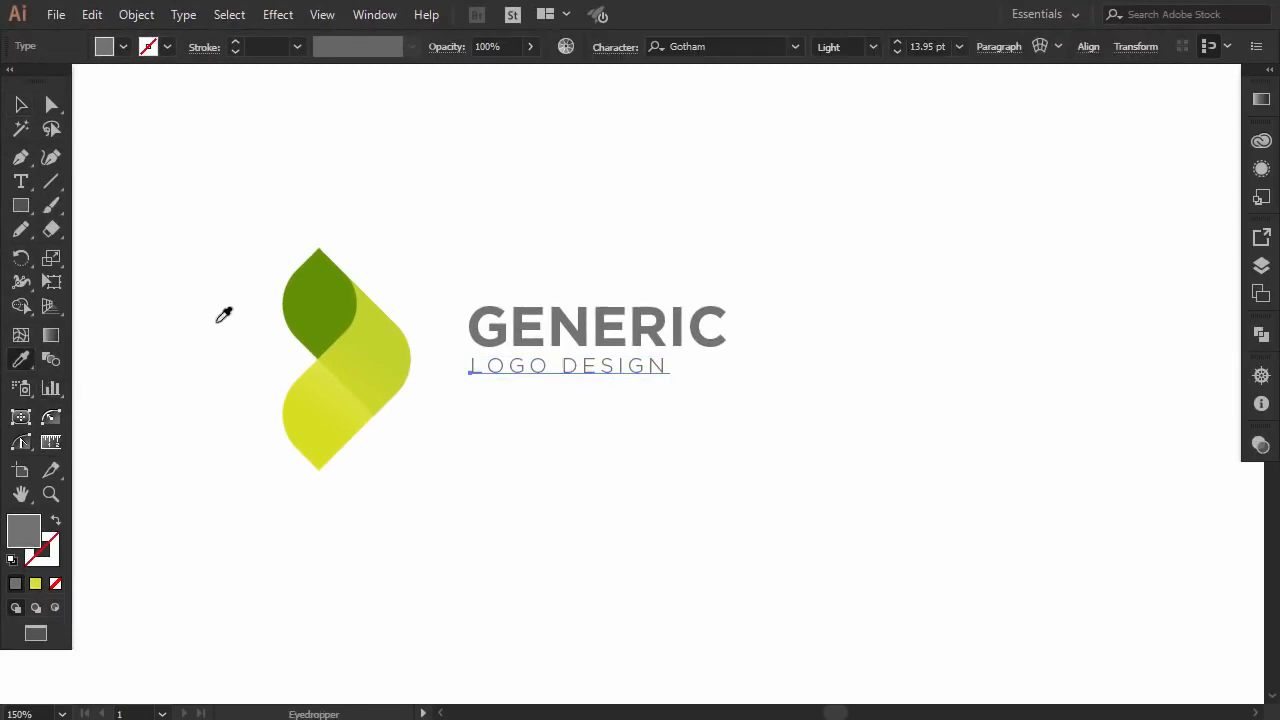
{"action": "left_click", "coordinate": [307, 300]}
{"action": "left_click", "coordinate": [21, 105]}
{"action": "left_click", "coordinate": [565, 485]}
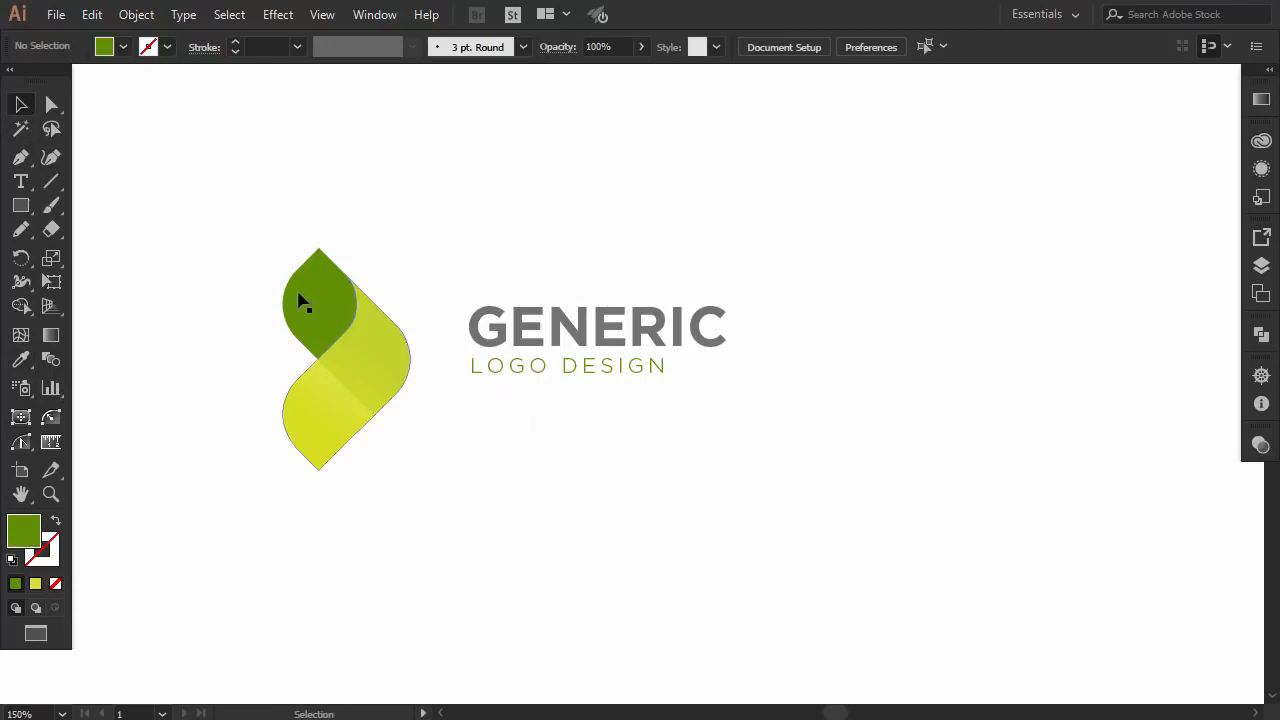
Scale the whole ribbon symbol down proportionally and move it closer to the GENERIC text.
{"action": "left_click_drag", "start_coordinate": [267, 272], "coordinate": [314, 409]}
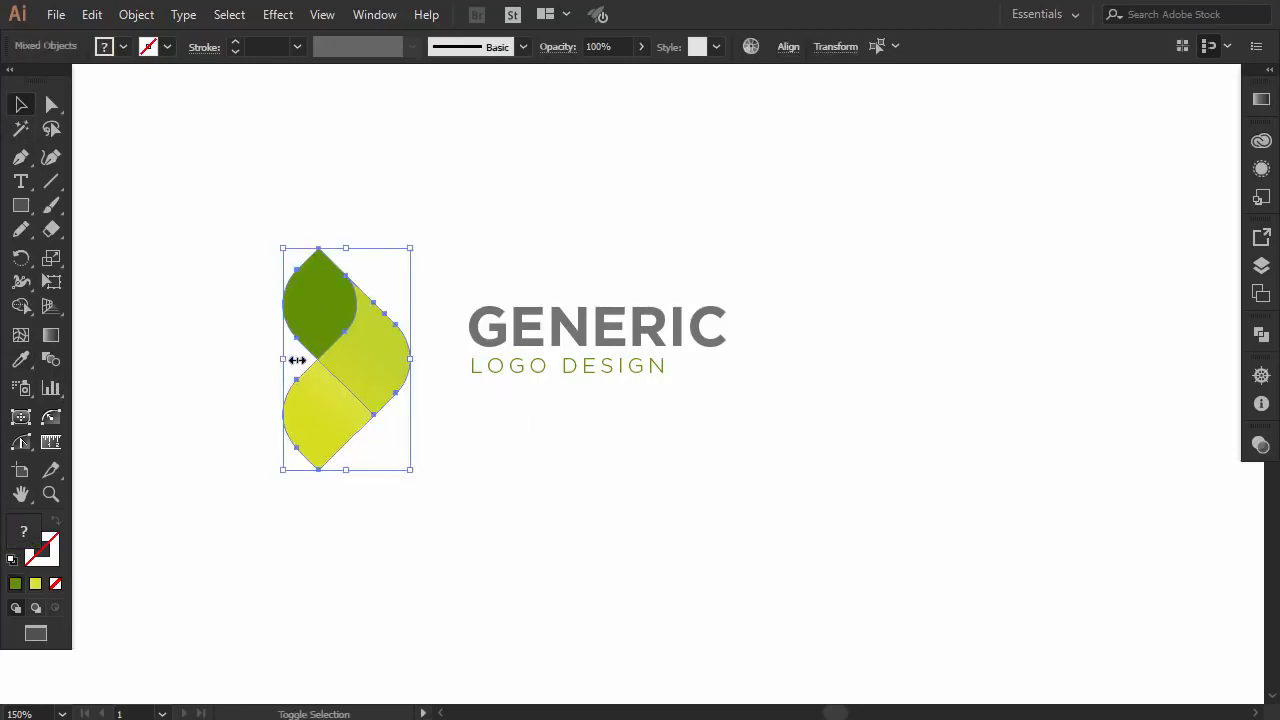
{"action": "left_click_drag", "start_coordinate": [297, 360], "coordinate": [314, 357]}
{"action": "left_click", "coordinate": [530, 466]}
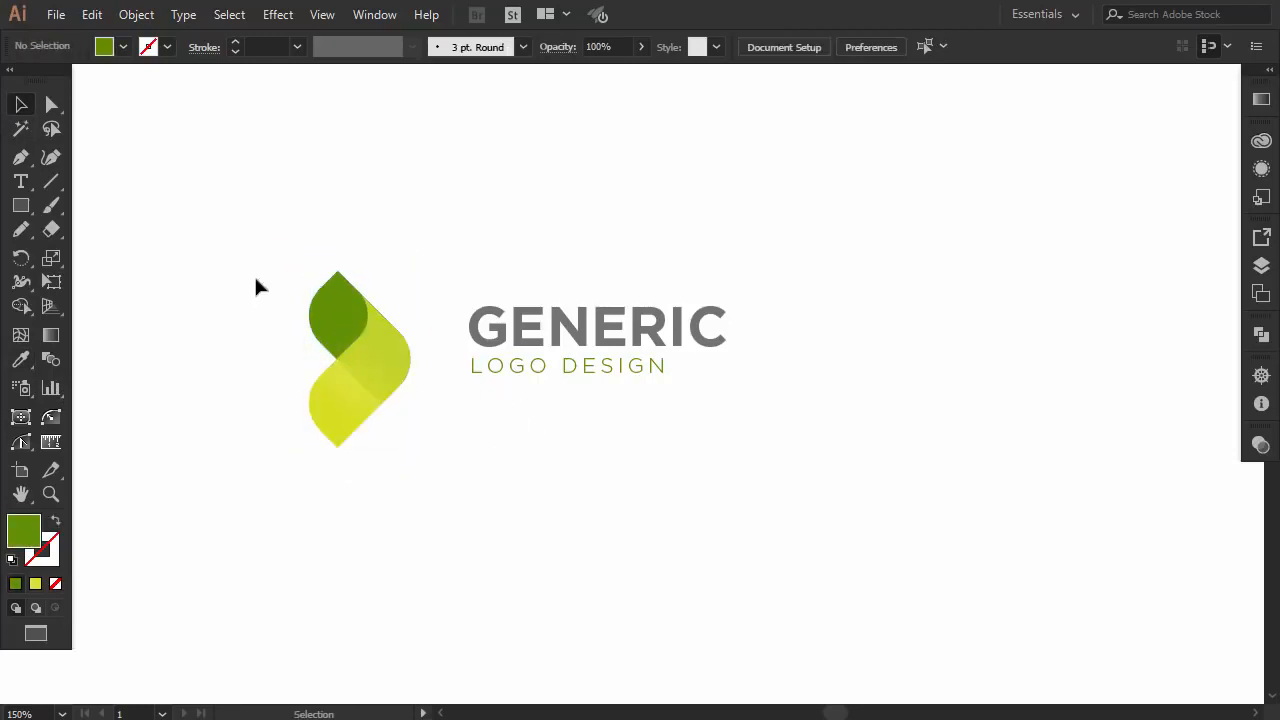
{"action": "left_click_drag", "start_coordinate": [256, 287], "coordinate": [414, 485]}
{"action": "left_click_drag", "start_coordinate": [394, 378], "coordinate": [408, 366]}
{"action": "left_click", "coordinate": [483, 473]}
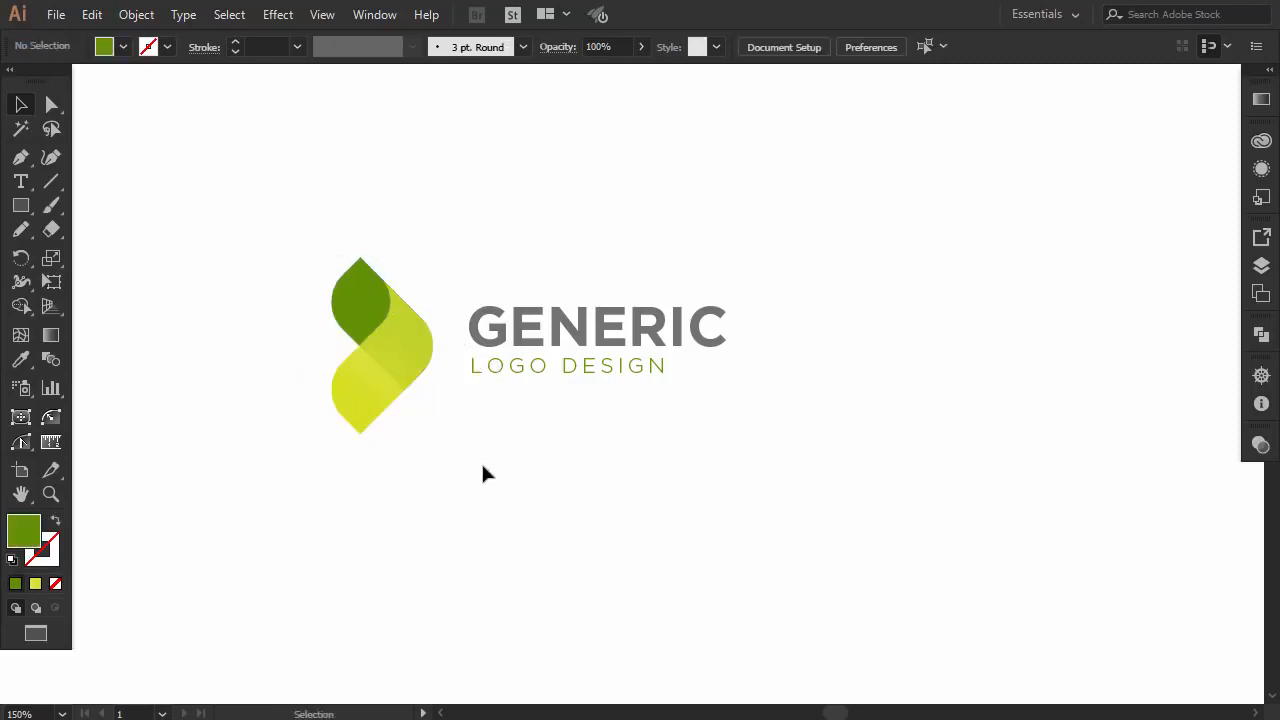
{"action": "left_click_drag", "start_coordinate": [363, 393], "coordinate": [422, 318]}
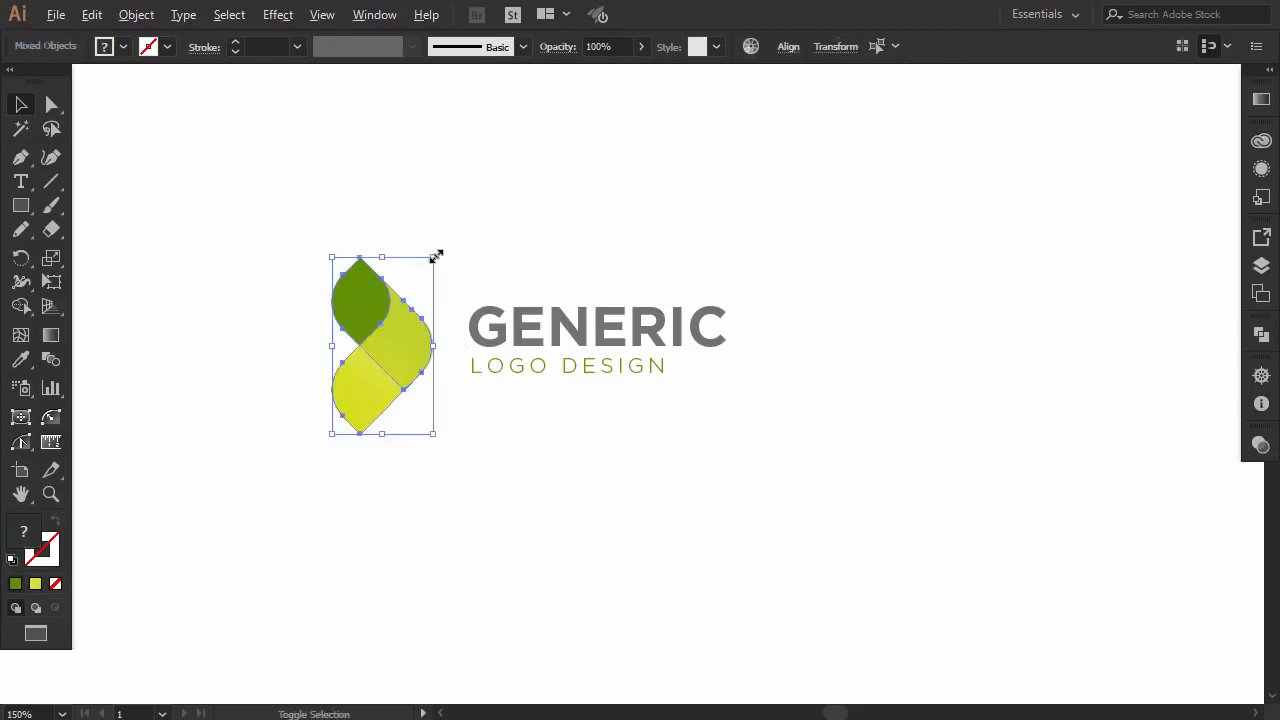
{"action": "left_click_drag", "start_coordinate": [436, 257], "coordinate": [432, 262]}
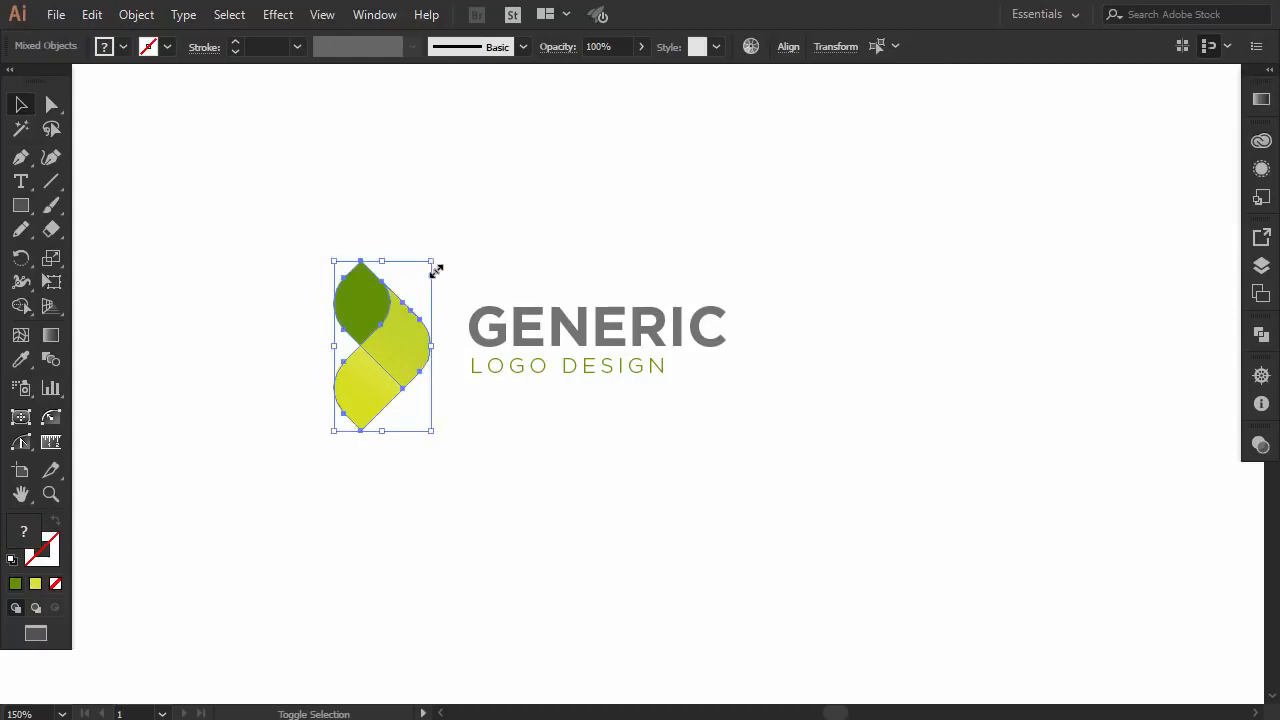
{"action": "left_click", "coordinate": [504, 512]}
Convert GENERIC and LOGO DESIGN to outlines and group them together.
{"action": "left_click", "coordinate": [600, 362]}
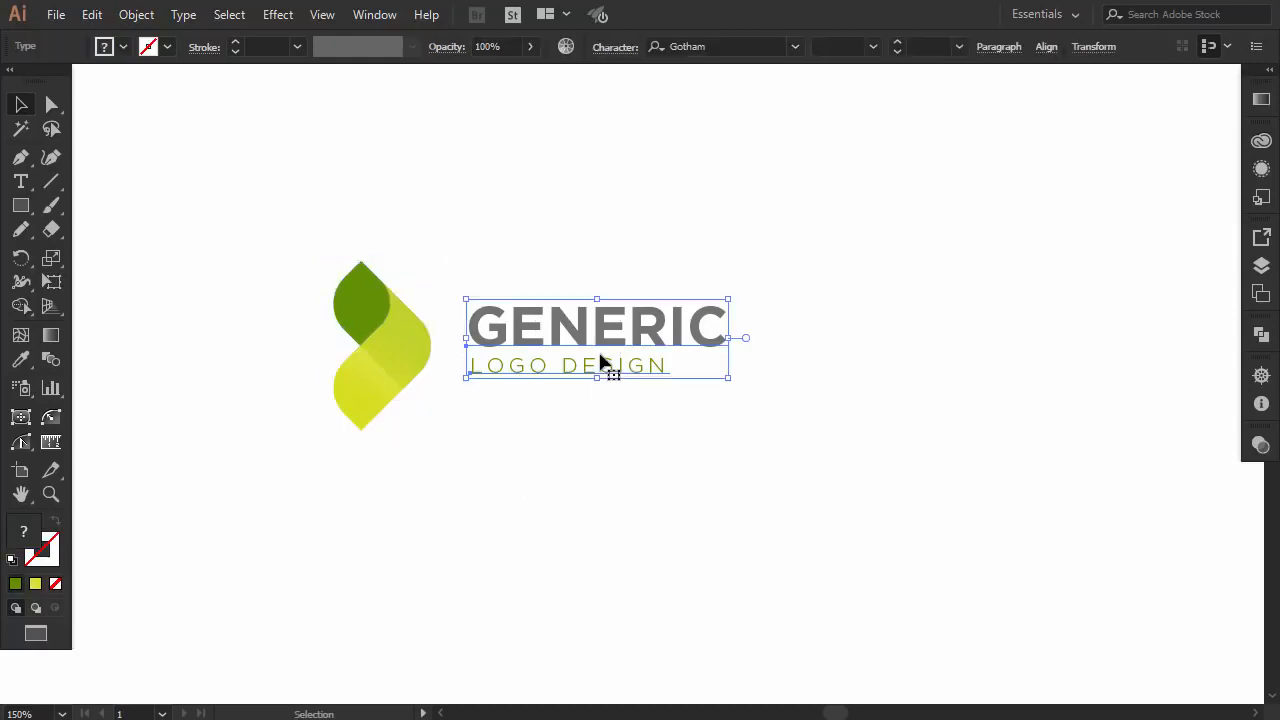
{"action": "right_click", "coordinate": [600, 362]}
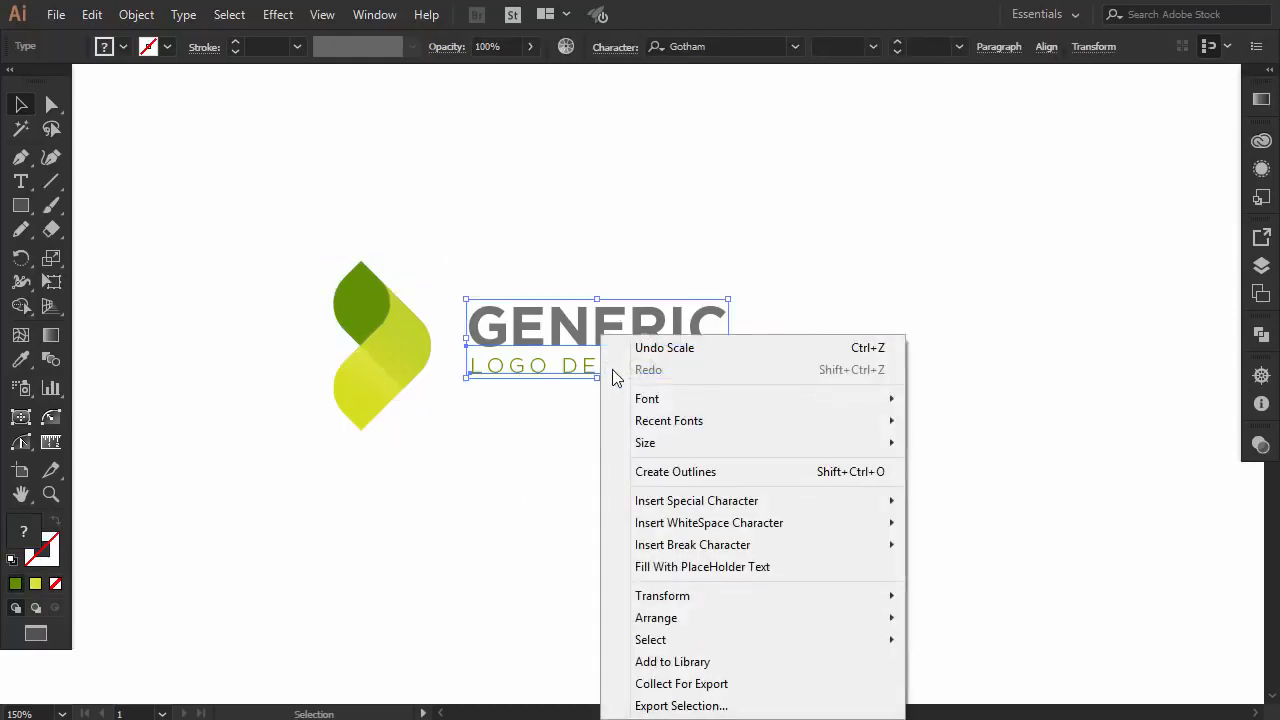
{"action": "left_click", "coordinate": [686, 476]}
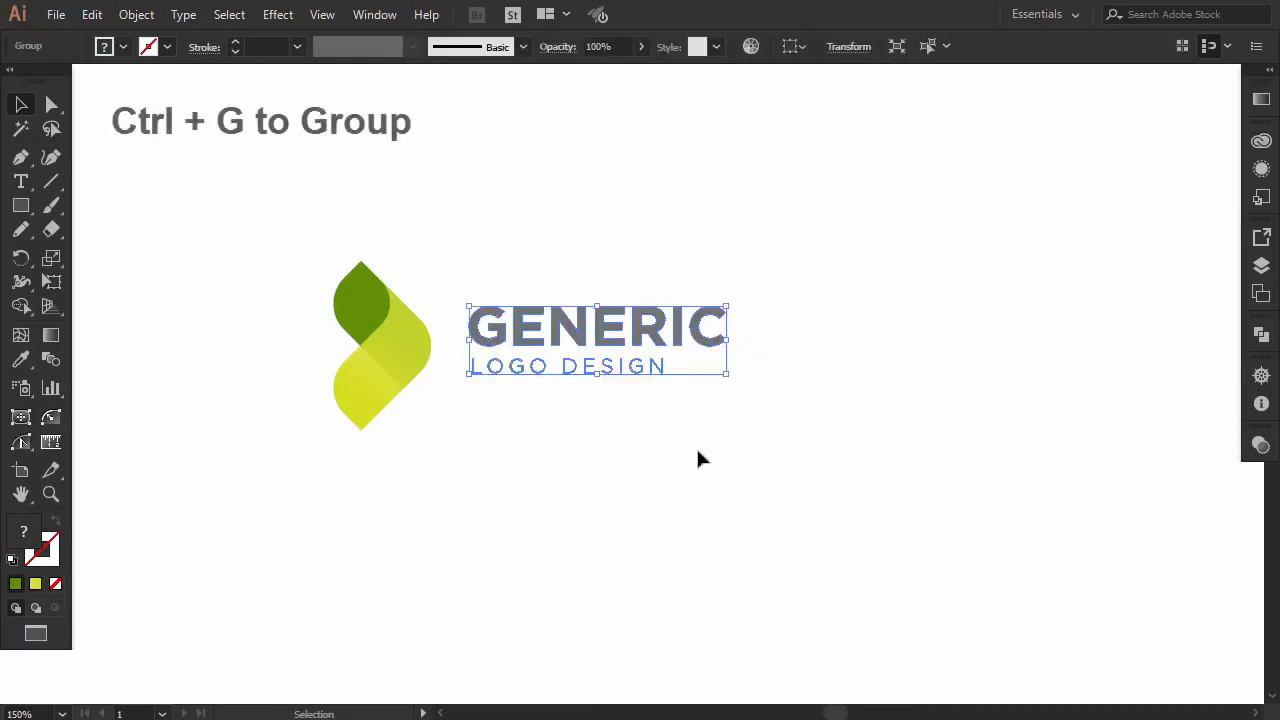
{"action": "left_click", "coordinate": [695, 446]}
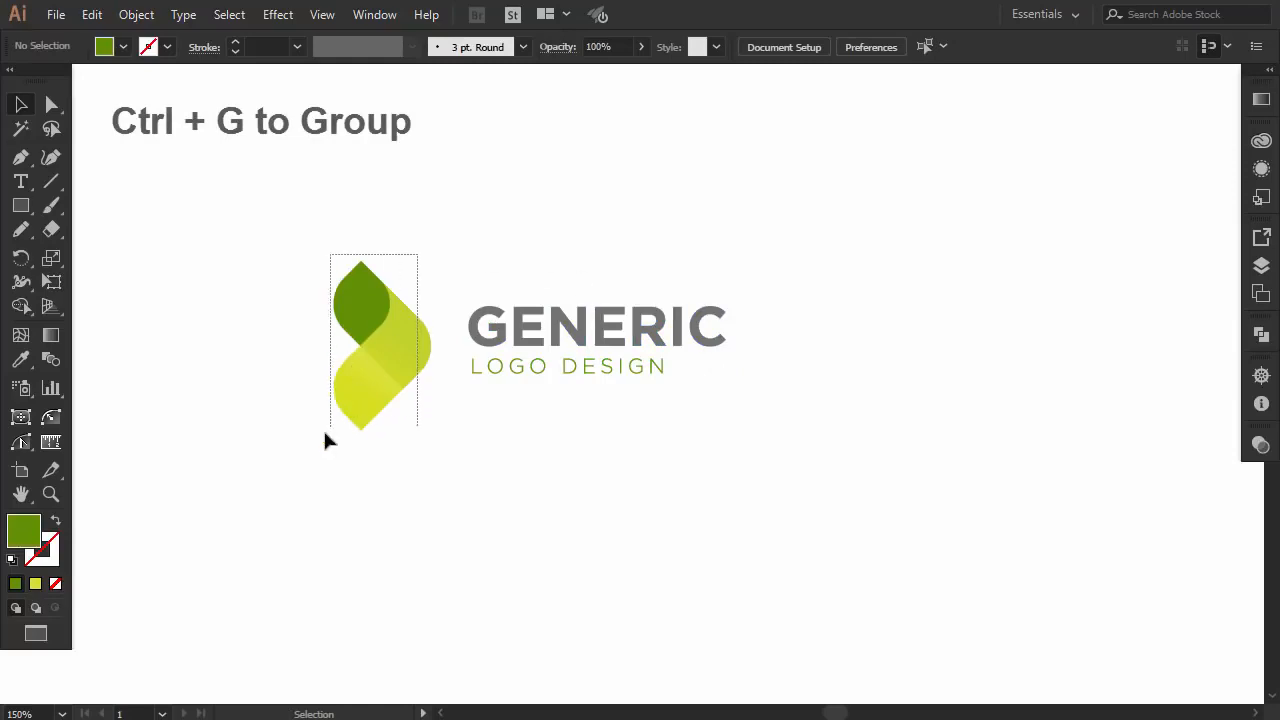
Group the ribbon shapes and align the symbol with the text group by their vertical centers.
{"action": "left_click_drag", "start_coordinate": [323, 440], "coordinate": [323, 440]}
{"action": "key", "text": "ctrl+g"}
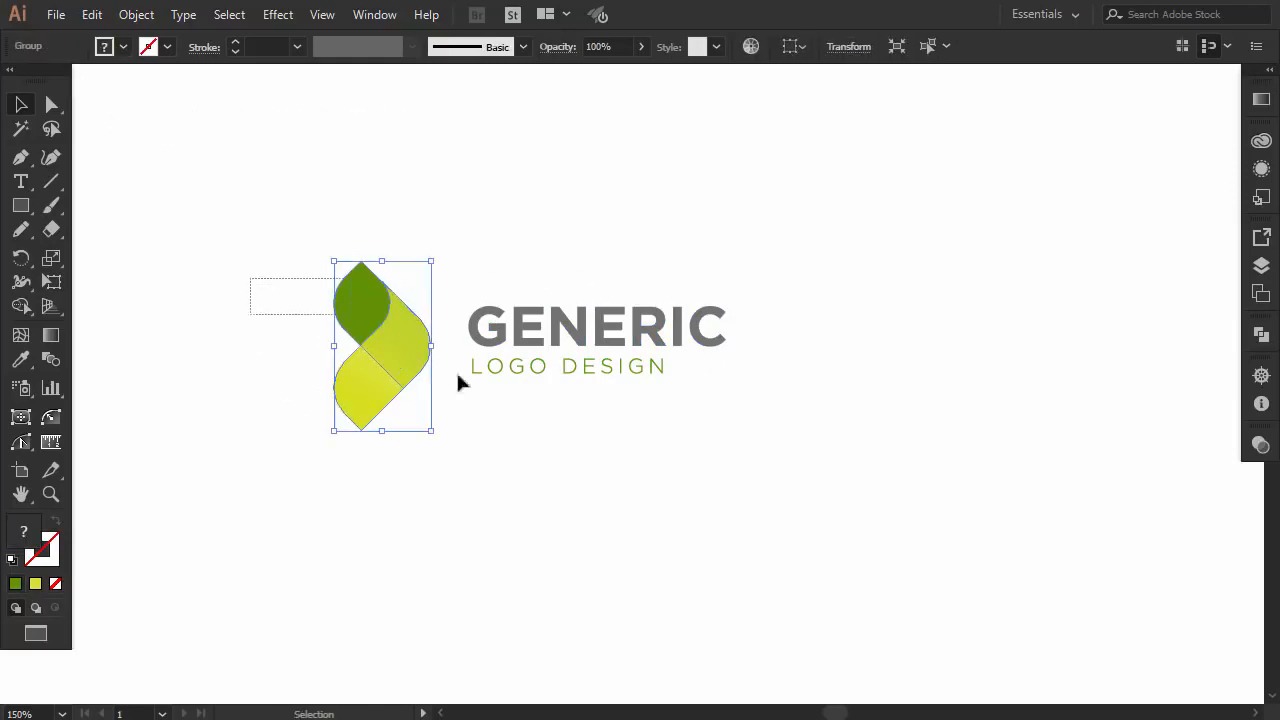
{"action": "left_click_drag", "start_coordinate": [460, 383], "coordinate": [613, 447]}
{"action": "left_click", "coordinate": [786, 46]}
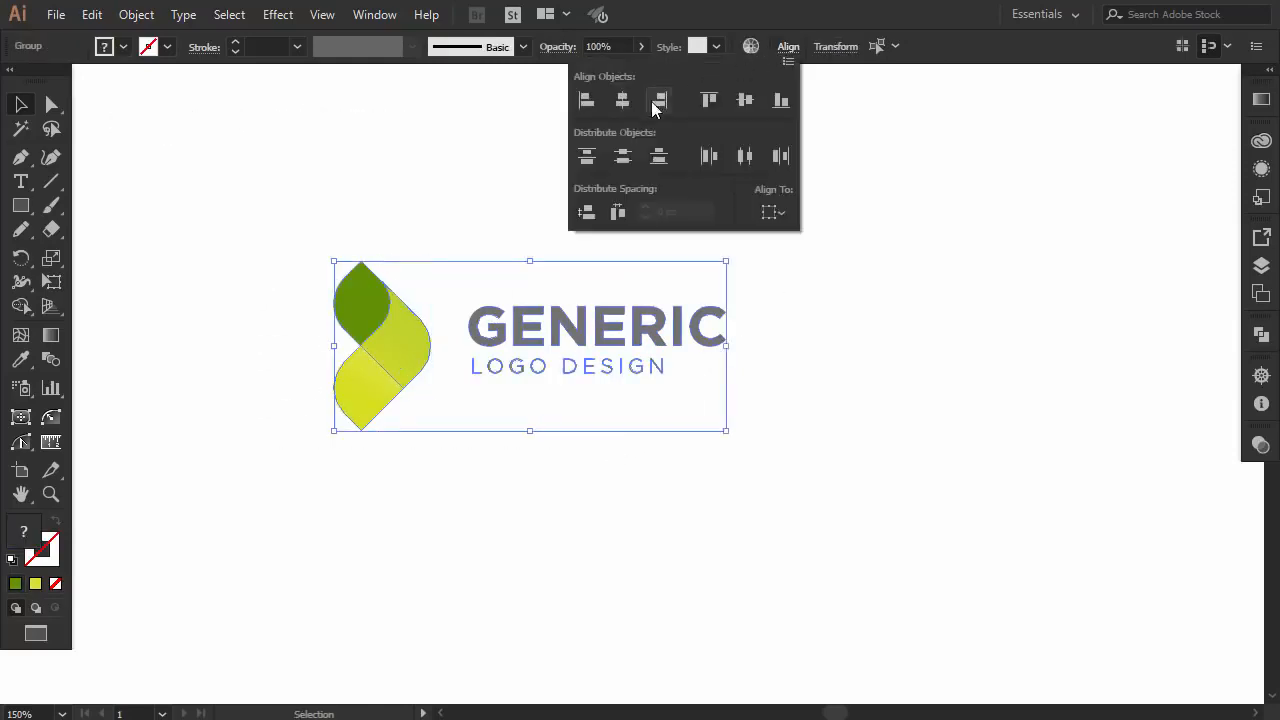
{"action": "left_click", "coordinate": [733, 98]}
{"action": "left_click", "coordinate": [865, 384]}
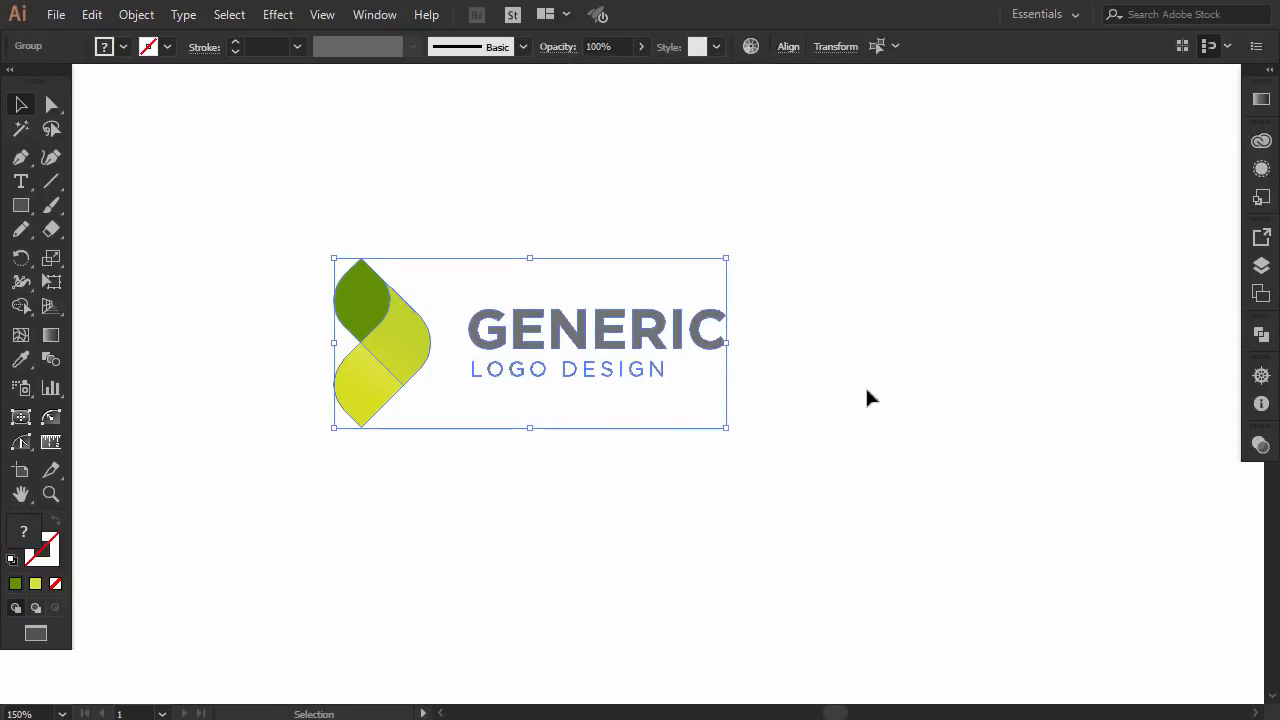
Tighten the gap between the text group and the symbol, and scale the ribbon symbol down slightly.
{"action": "left_click_drag", "start_coordinate": [618, 342], "coordinate": [605, 343]}
{"action": "left_click", "coordinate": [374, 400]}
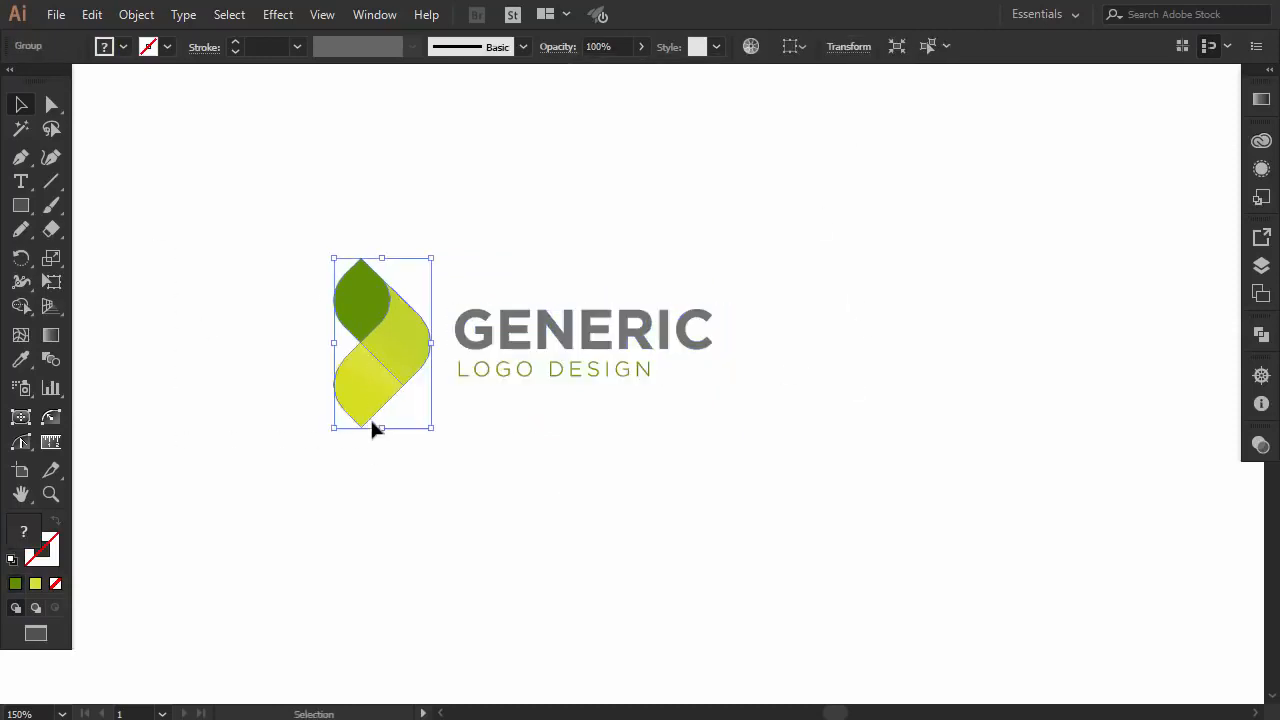
{"action": "left_click", "coordinate": [648, 397]}
Duplicate the complete logo to the right and shift both logos left to center them in the view.
{"action": "left_click_drag", "start_coordinate": [334, 342], "coordinate": [820, 341]}
{"action": "key", "text": "ctrl+a"}
{"action": "key", "text": "shift+Left"}
{"action": "key", "text": "shift+Left"}
{"action": "key", "text": "shift+Left"}
{"action": "key", "text": "shift+Left"}
{"action": "key", "text": "shift+Left"}
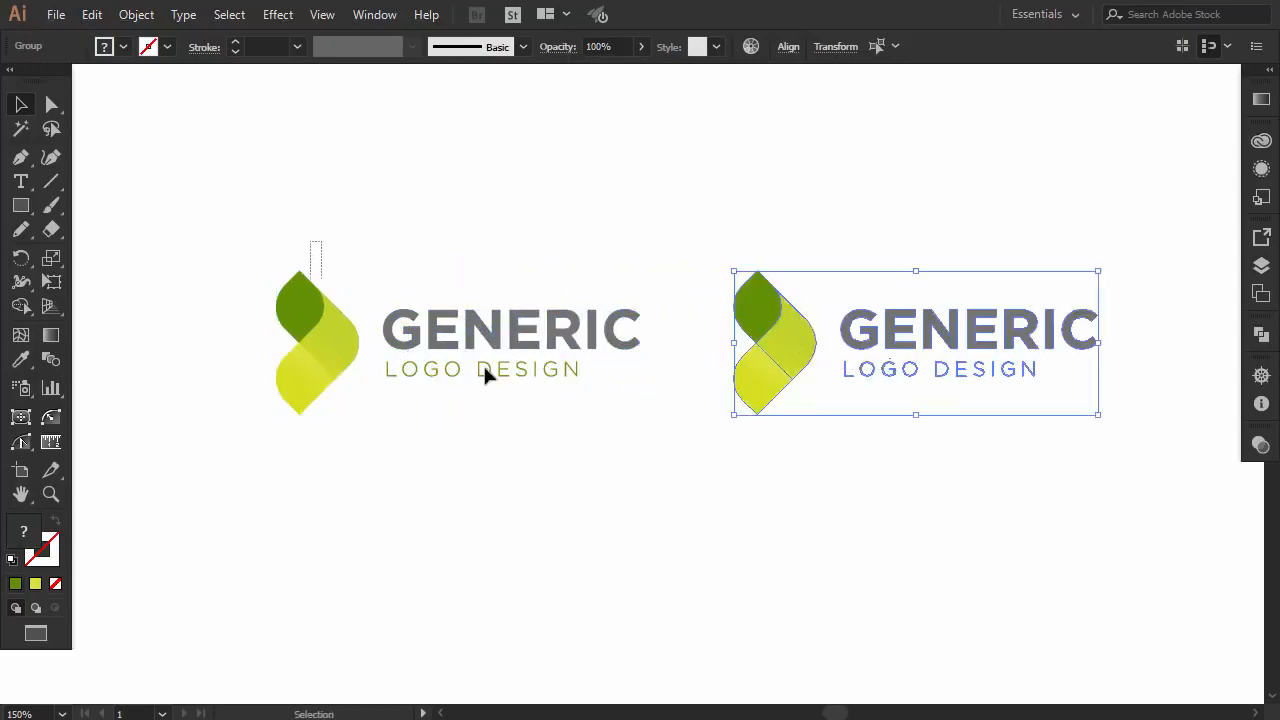
{"action": "left_click_drag", "start_coordinate": [483, 373], "coordinate": [1036, 440]}
{"action": "left_click_drag", "start_coordinate": [771, 349], "coordinate": [725, 349]}
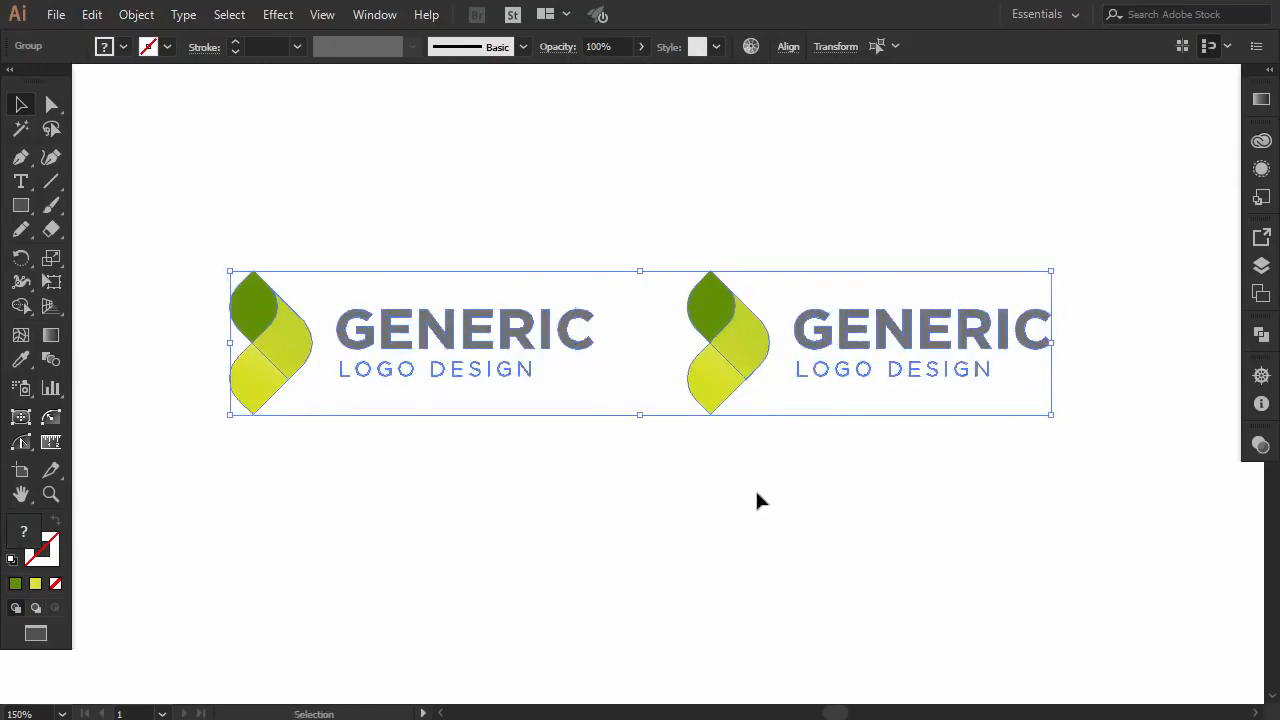
{"action": "left_click", "coordinate": [757, 500]}
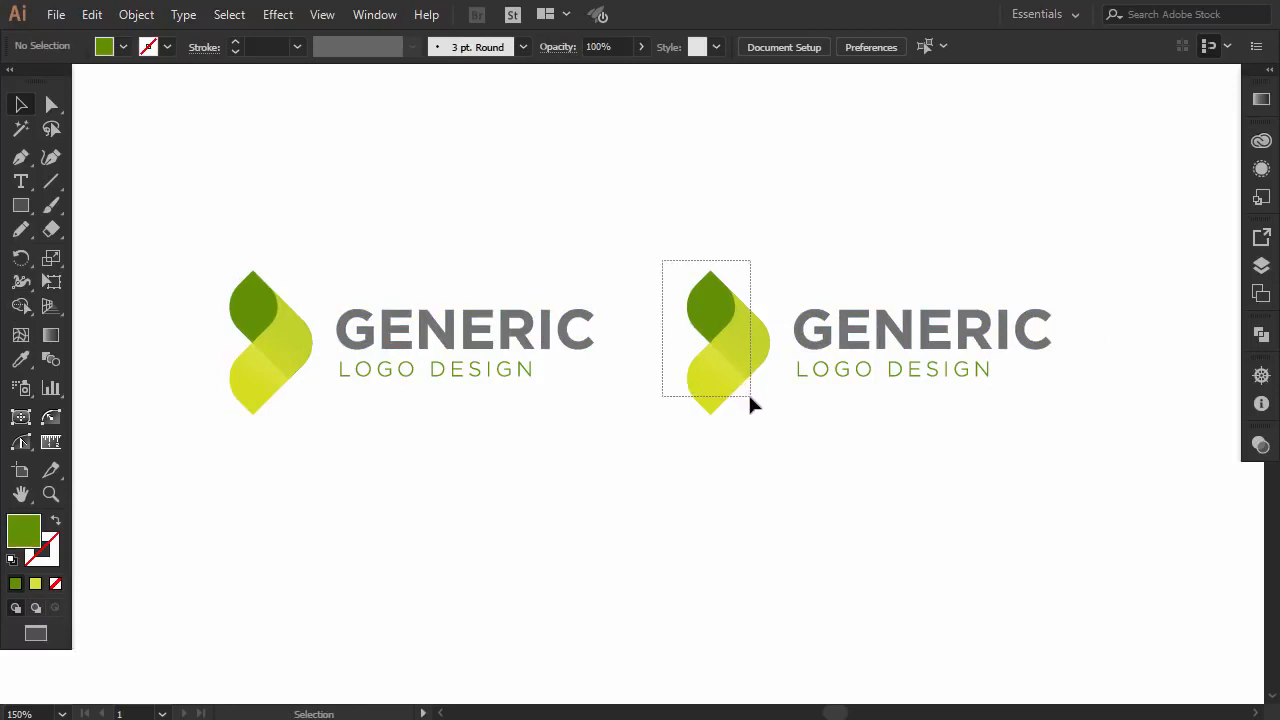
Rotate the copied logo's symbol clockwise by 90° so it points down and place it above its GENERIC text.
{"action": "left_click_drag", "start_coordinate": [750, 396], "coordinate": [925, 425]}
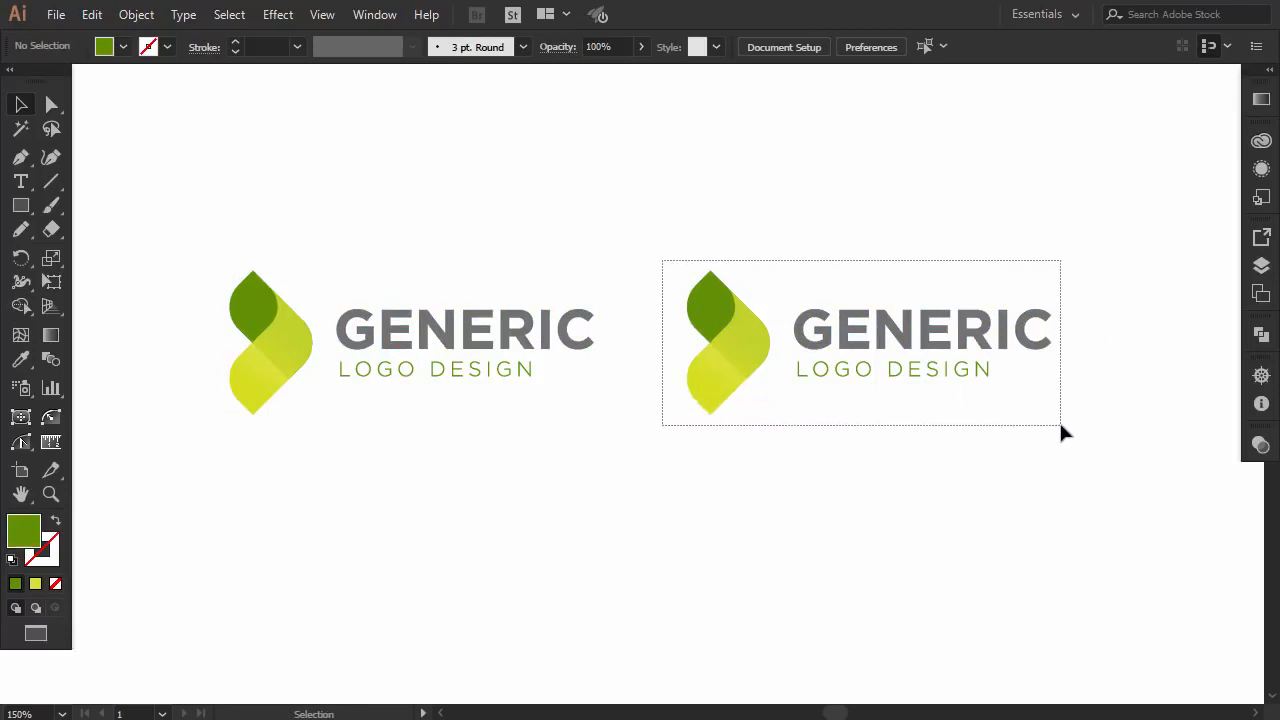
{"action": "left_click_drag", "start_coordinate": [1061, 426], "coordinate": [778, 404]}
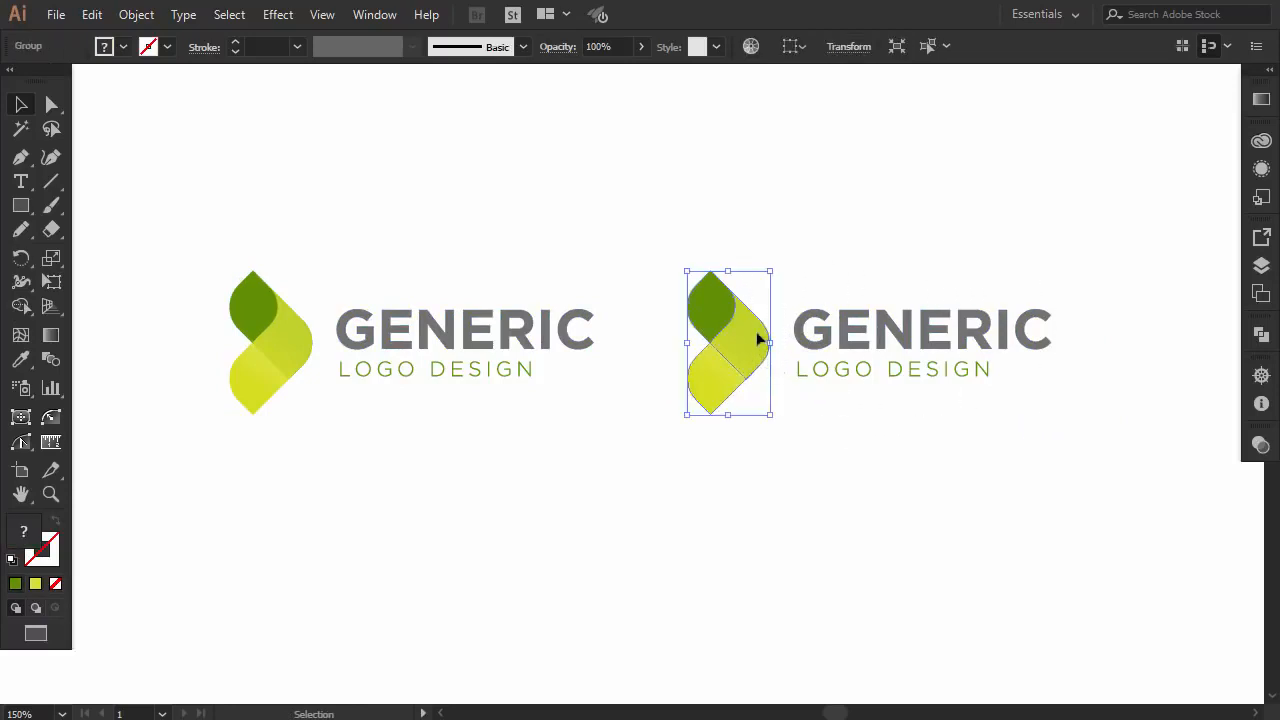
{"action": "left_click_drag", "start_coordinate": [757, 341], "coordinate": [926, 215]}
{"action": "left_click_drag", "start_coordinate": [941, 132], "coordinate": [982, 262]}
{"action": "left_click_drag", "start_coordinate": [886, 234], "coordinate": [903, 257]}
{"action": "left_click_drag", "start_coordinate": [986, 200], "coordinate": [986, 200]}
{"action": "left_click", "coordinate": [985, 270]}
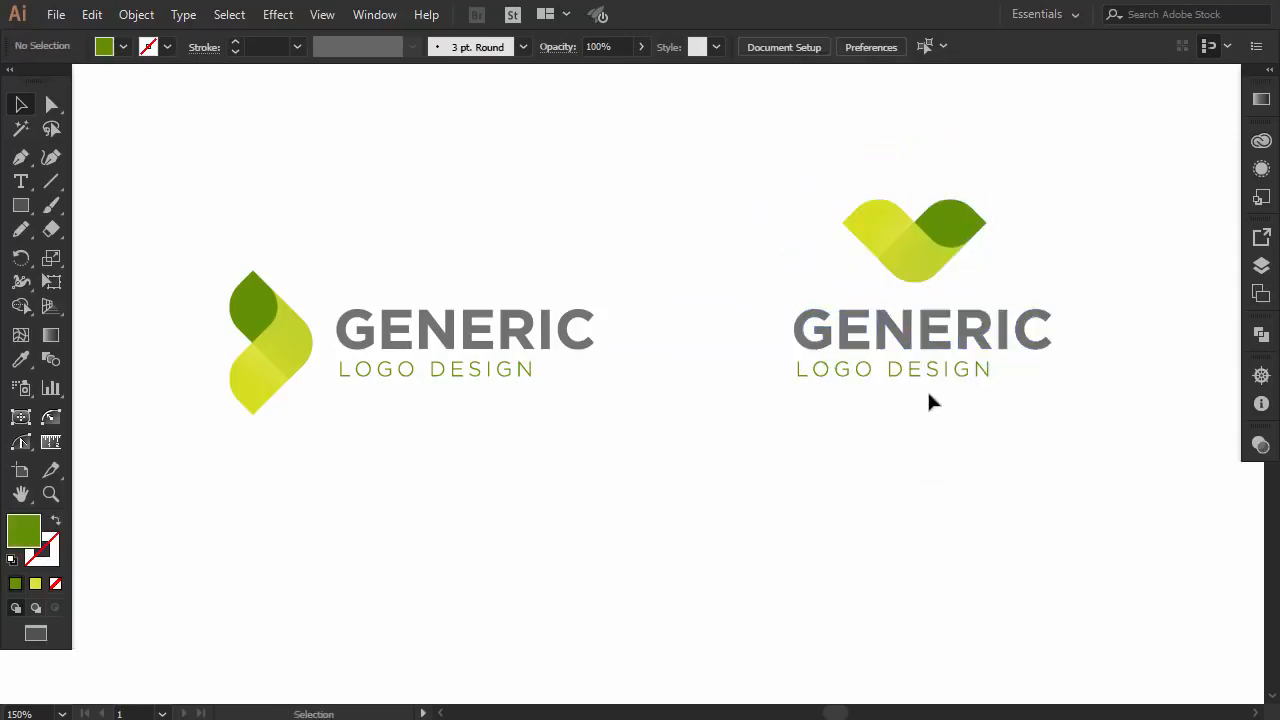
Horizontally center the rotated symbol, GENERIC and LOGO DESIGN on each other in the stacked copy.
{"action": "left_click", "coordinate": [926, 371]}
{"action": "left_click", "coordinate": [930, 232], "text": "shift"}
{"action": "left_click", "coordinate": [788, 47]}
{"action": "left_click", "coordinate": [623, 102]}
{"action": "left_click", "coordinate": [800, 142]}
{"action": "left_click", "coordinate": [906, 374]}
{"action": "left_click_drag", "start_coordinate": [907, 380], "coordinate": [907, 376]}
{"action": "left_click_drag", "start_coordinate": [1056, 420], "coordinate": [850, 196]}
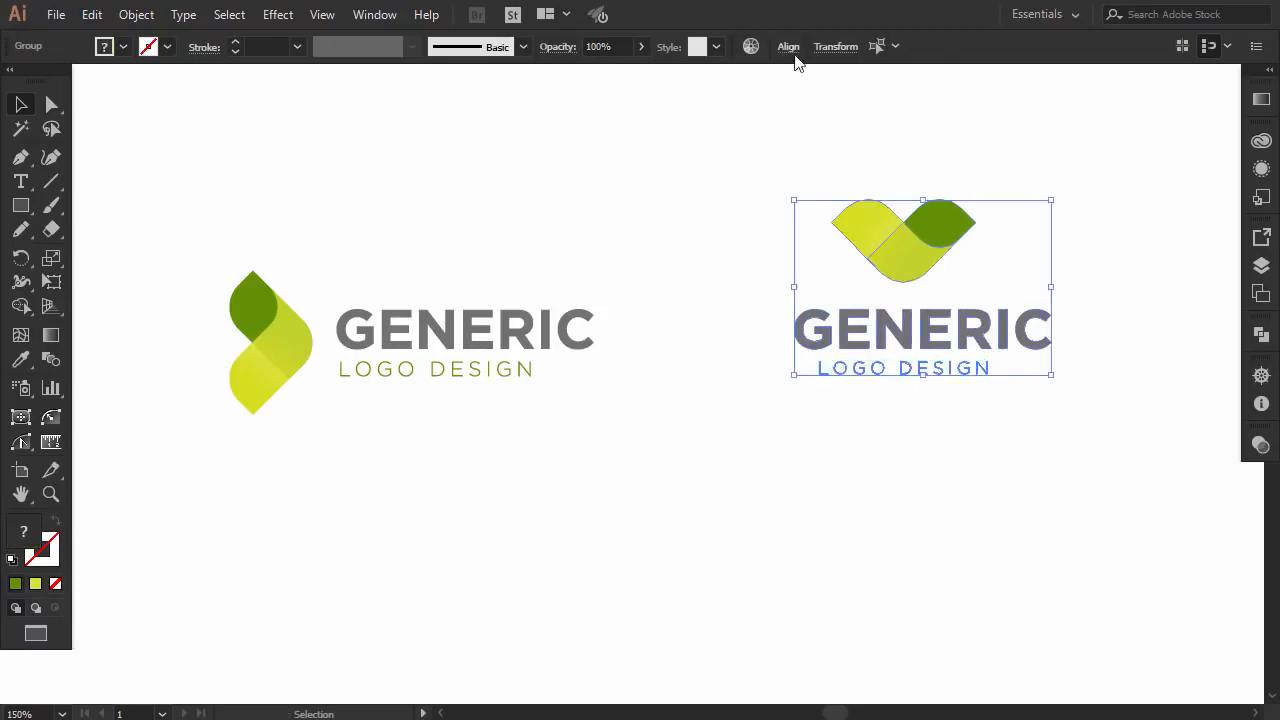
{"action": "left_click", "coordinate": [788, 47]}
{"action": "left_click", "coordinate": [623, 102]}
{"action": "left_click", "coordinate": [800, 142]}
{"action": "left_click_drag", "start_coordinate": [911, 374], "coordinate": [911, 382]}
{"action": "left_click_drag", "start_coordinate": [1060, 302], "coordinate": [862, 432]}
{"action": "left_click_drag", "start_coordinate": [911, 386], "coordinate": [912, 374]}
Nudge the stacked logo down to balance it with the horizontal logo.
{"action": "left_click_drag", "start_coordinate": [1037, 183], "coordinate": [820, 439]}
{"action": "key", "text": "Down"}
{"action": "key", "text": "Down"}
{"action": "key", "text": "Down"}
{"action": "key", "text": "Down"}
{"action": "key", "text": "Down"}
{"action": "key", "text": "Down"}
{"action": "key", "text": "Down"}
{"action": "key", "text": "Down"}
{"action": "key", "text": "Down"}
{"action": "key", "text": "Down"}
{"action": "key", "text": "Up"}
{"action": "key", "text": "Up"}
{"action": "key", "text": "Up"}
{"action": "key", "text": "Down"}
{"action": "key", "text": "Down"}
{"action": "key", "text": "Down"}
{"action": "key", "text": "Down"}
{"action": "key", "text": "Down"}
{"action": "key", "text": "Down"}
{"action": "key", "text": "Down"}
{"action": "key", "text": "Down"}
{"action": "key", "text": "Down"}
{"action": "key", "text": "Down"}
{"action": "key", "text": "Down"}
{"action": "key", "text": "Down"}
{"action": "key", "text": "Down"}
{"action": "key", "text": "Down"}
{"action": "key", "text": "Down"}
{"action": "key", "text": "Down"}
{"action": "key", "text": "Down"}
{"action": "key", "text": "Down"}
{"action": "key", "text": "Down"}
{"action": "key", "text": "Down"}
{"action": "left_click", "coordinate": [1103, 335]}
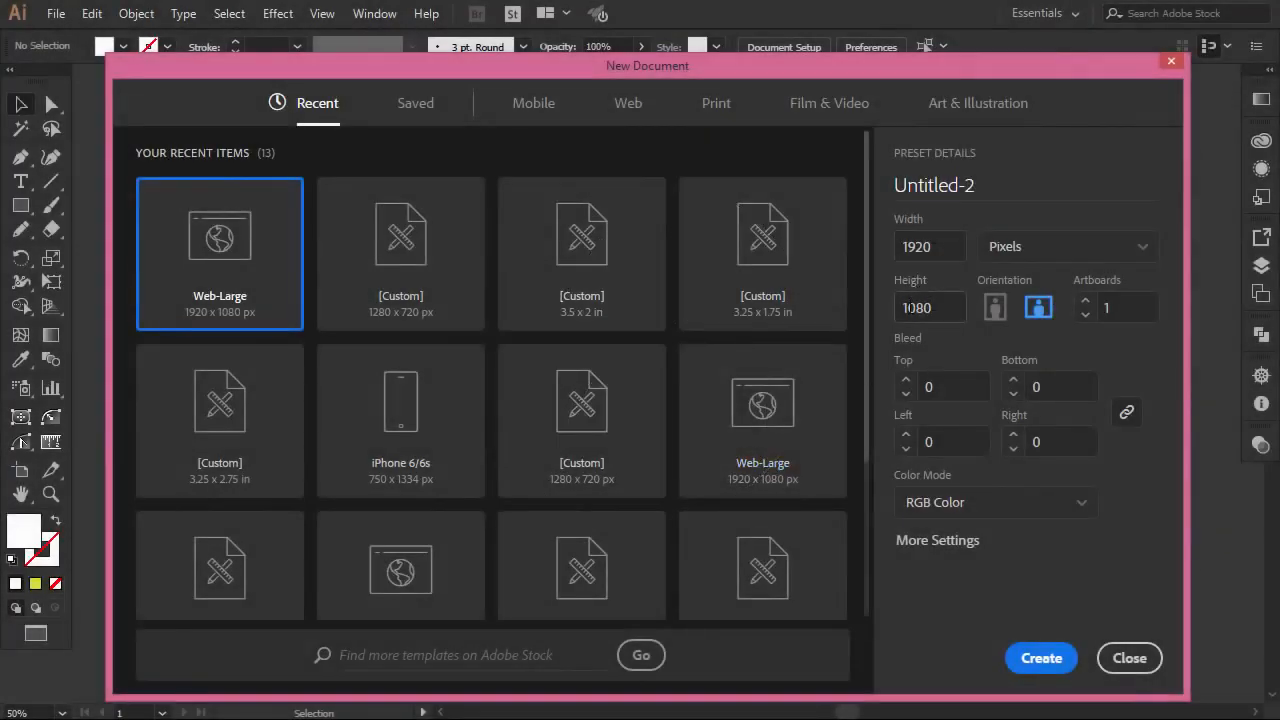
Create a 1920 x 1080 px Web-Large document and paste the horizontal logo into its left half.
{"action": "left_click", "coordinate": [1043, 666]}
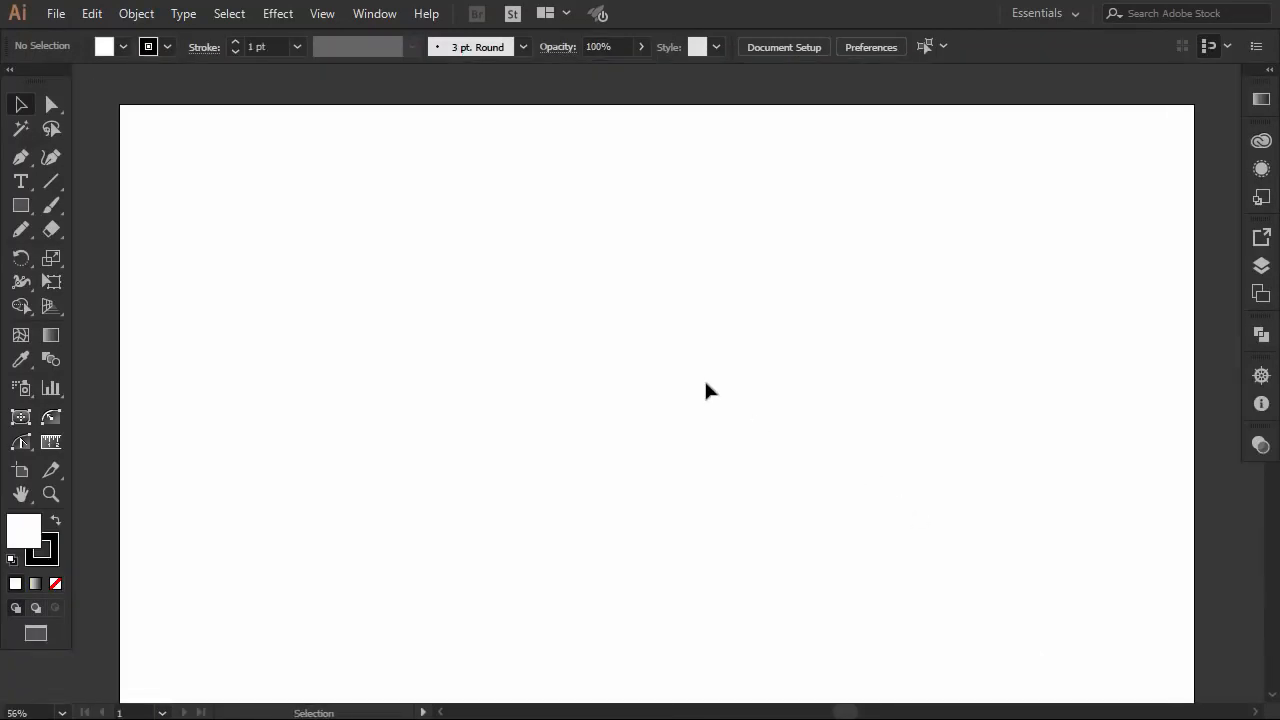
{"action": "key", "text": "ctrl+v"}
{"action": "left_click", "coordinate": [687, 490]}
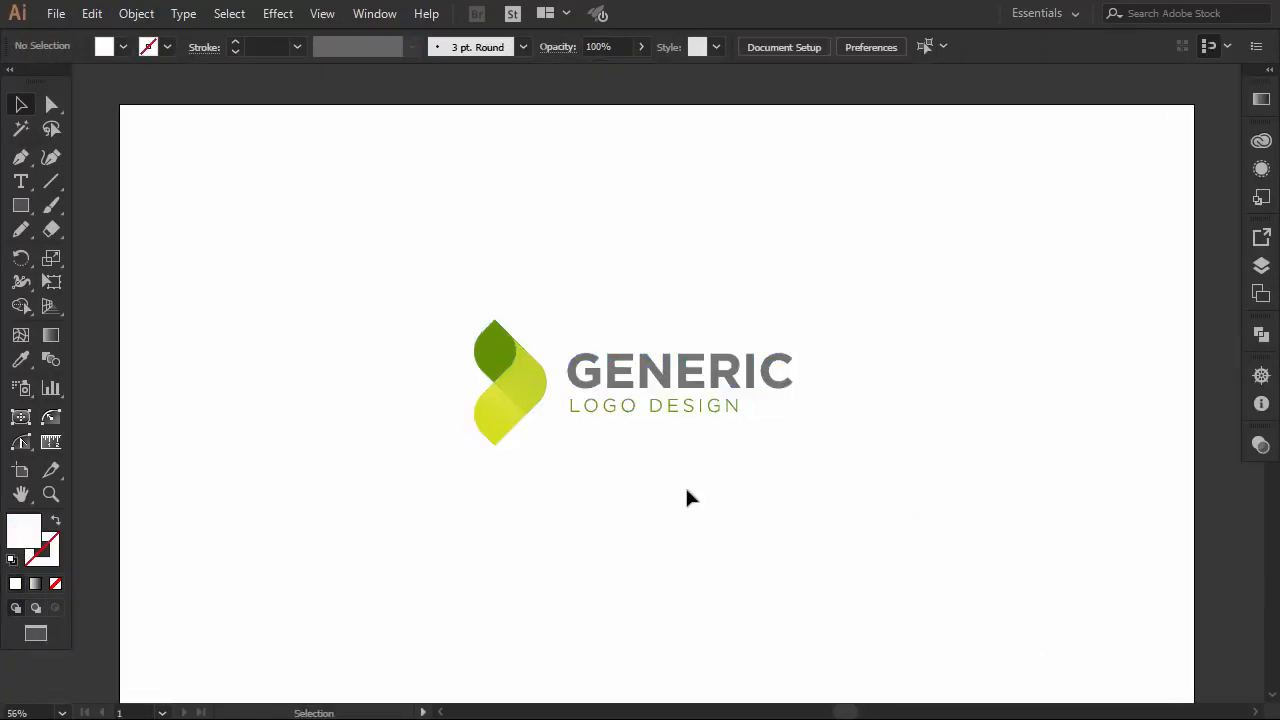
{"action": "left_click_drag", "start_coordinate": [832, 305], "coordinate": [293, 360]}
Duplicate the ribbon symbol into the right half of the artboard and enlarge the copy.
{"action": "left_click_drag", "start_coordinate": [234, 275], "coordinate": [323, 402]}
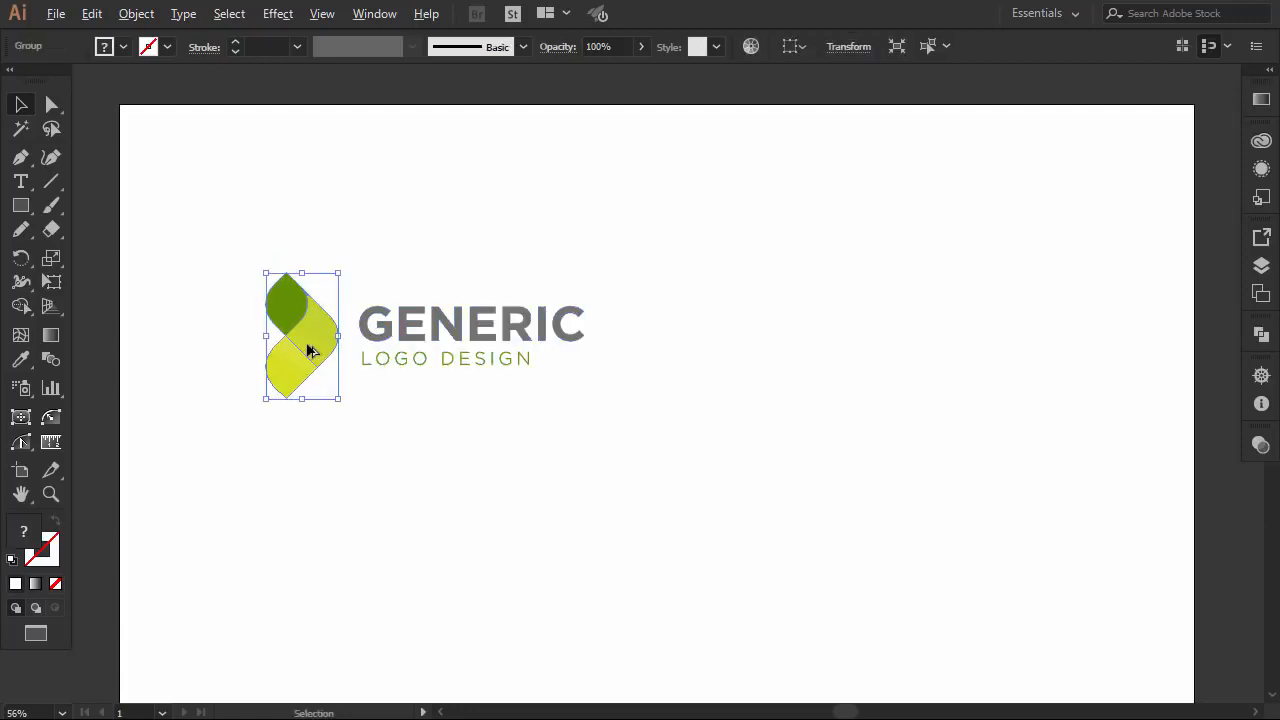
{"action": "left_click_drag", "start_coordinate": [309, 350], "coordinate": [965, 355]}
{"action": "left_click", "coordinate": [740, 343], "text": "shift"}
{"action": "left_click", "coordinate": [731, 344]}
Position the horizontal logo and the enlarged symbol side by side on the same horizontal centerline.
{"action": "left_click_drag", "start_coordinate": [1062, 227], "coordinate": [312, 420]}
{"action": "left_click", "coordinate": [290, 419]}
{"action": "left_click", "coordinate": [760, 258]}
{"action": "left_click_drag", "start_coordinate": [858, 300], "coordinate": [870, 300]}
{"action": "left_click", "coordinate": [673, 463]}
Extend the artboard downward to a height of 2526 px.
{"action": "scroll", "coordinate": [830, 478], "scroll_direction": "down", "scroll_amount": 2}
{"action": "scroll", "coordinate": [966, 490], "scroll_direction": "down", "scroll_amount": 2}
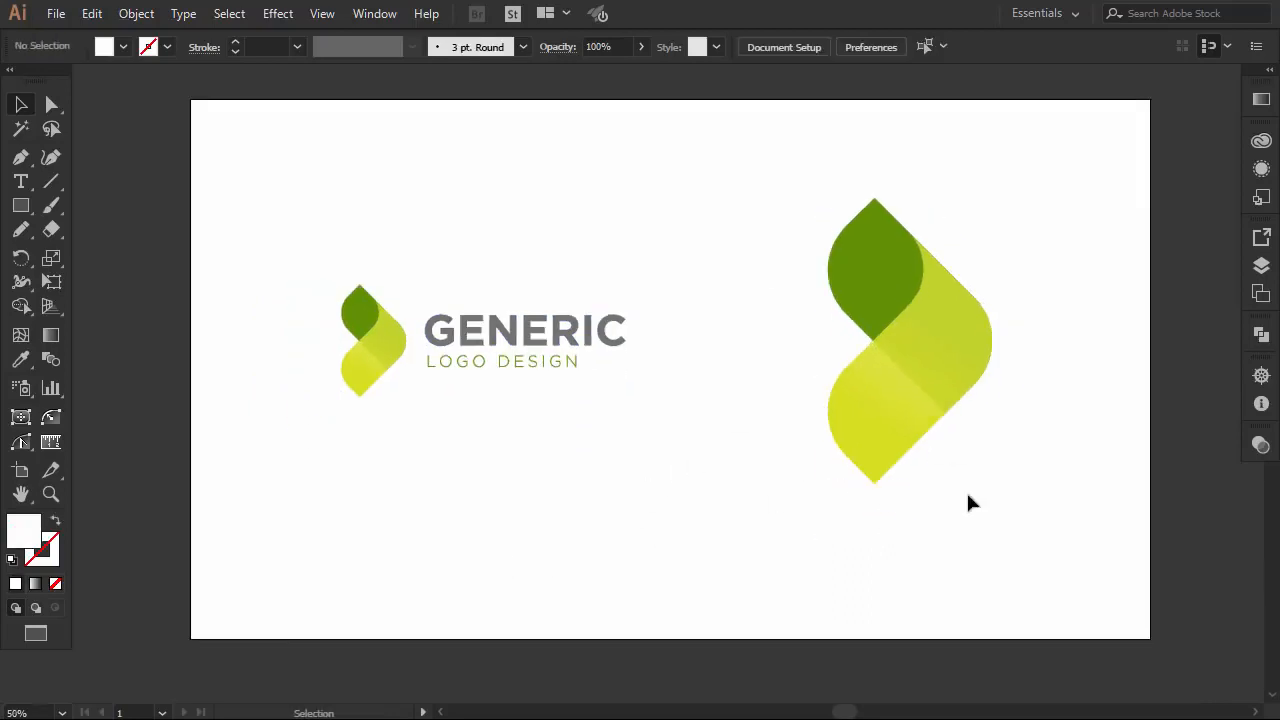
{"action": "scroll", "coordinate": [939, 562], "scroll_direction": "right", "scroll_amount": 4}
{"action": "scroll", "coordinate": [725, 506], "scroll_direction": "down", "scroll_amount": 1}
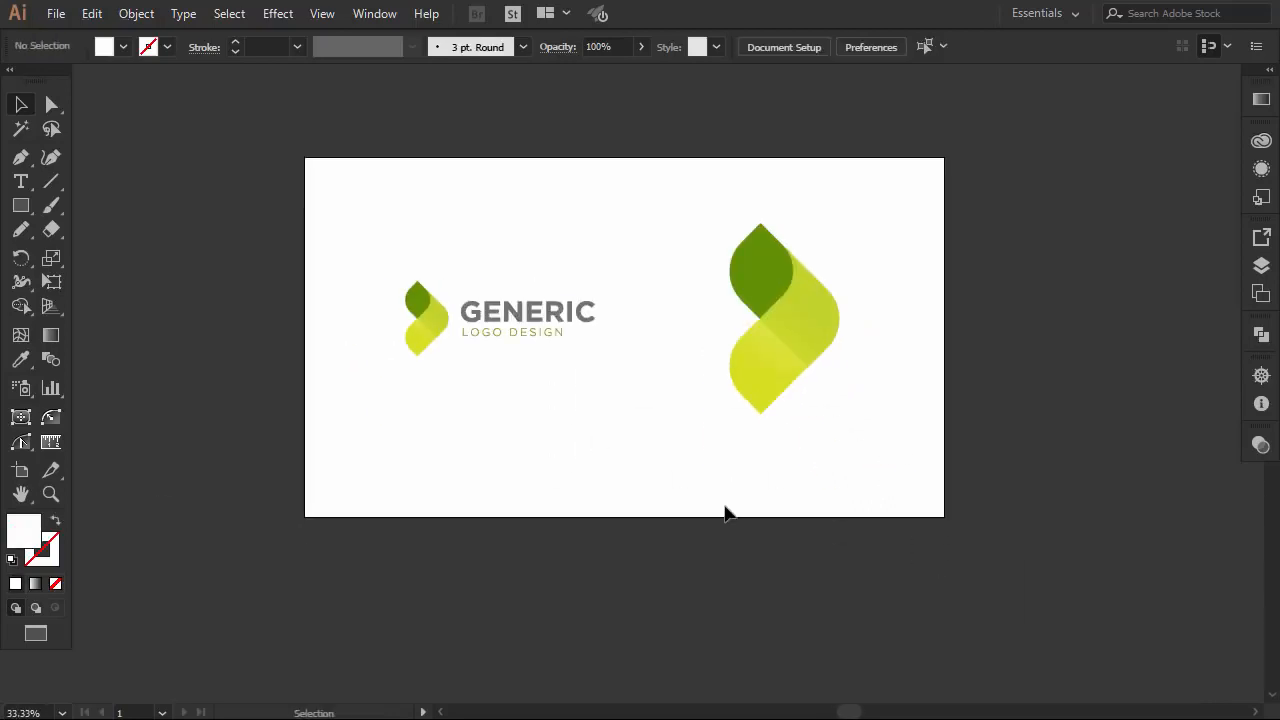
{"action": "left_click", "coordinate": [20, 472]}
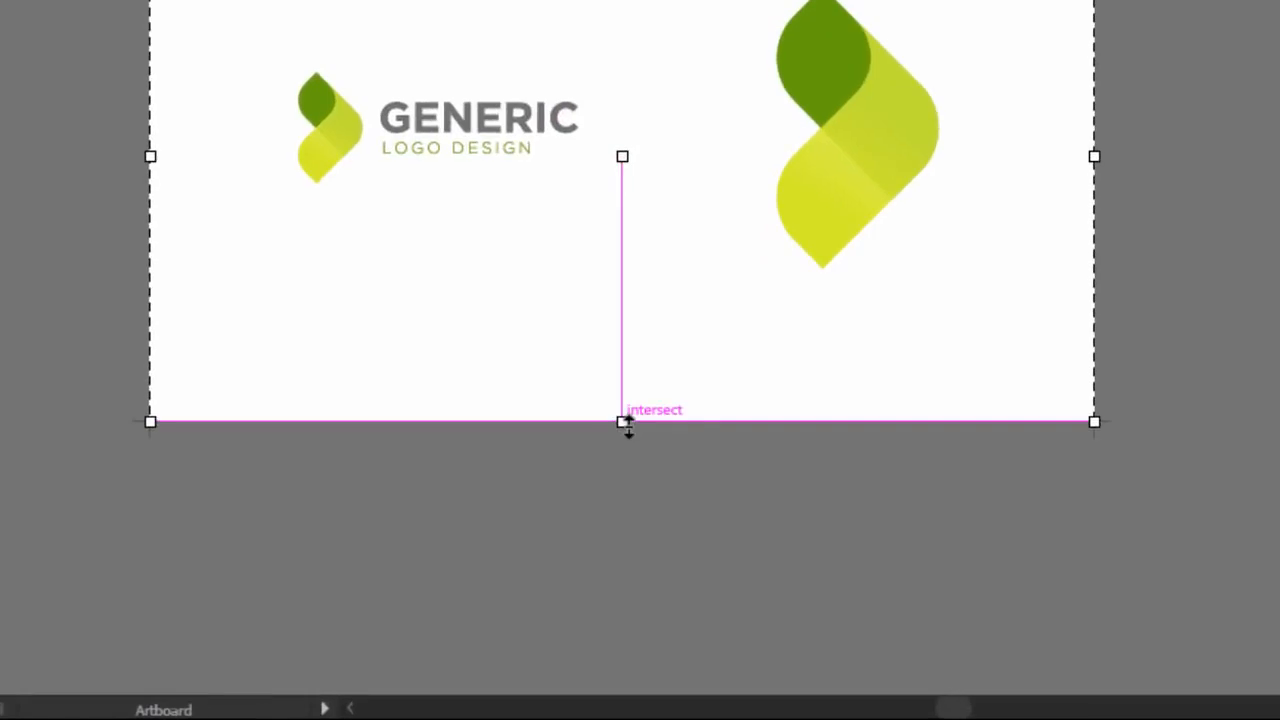
{"action": "left_click_drag", "start_coordinate": [622, 422], "coordinate": [672, 628]}
{"action": "scroll", "coordinate": [674, 596], "scroll_direction": "up", "scroll_amount": 2}
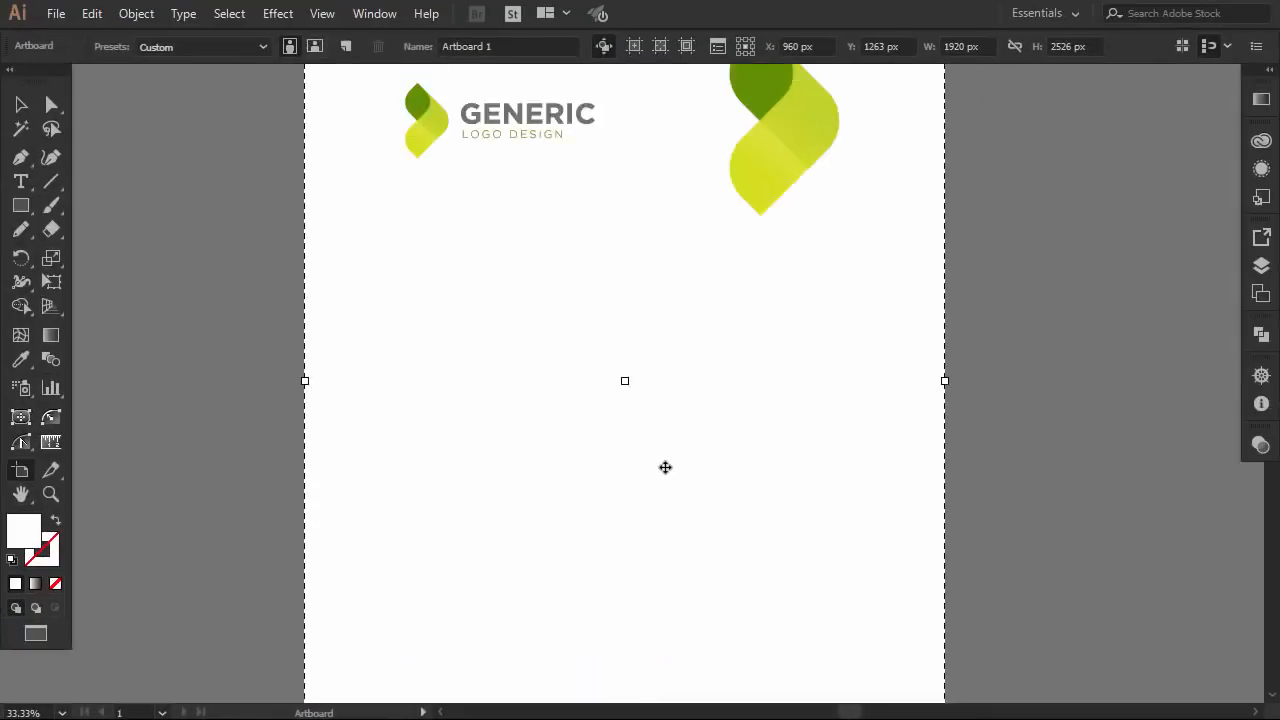
{"action": "scroll", "coordinate": [665, 467], "scroll_direction": "up", "scroll_amount": 3}
{"action": "left_click", "coordinate": [21, 105]}
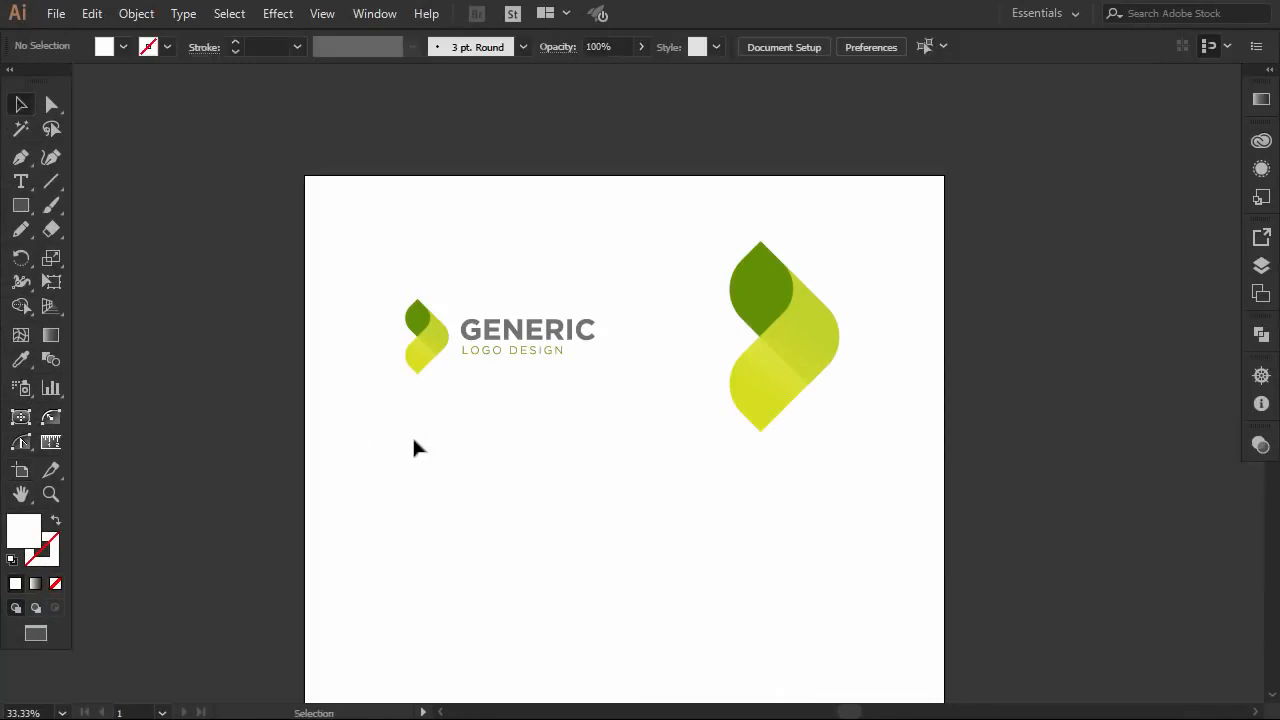
{"action": "scroll", "coordinate": [465, 442], "scroll_direction": "up", "scroll_amount": 2}
{"action": "scroll", "coordinate": [816, 449], "scroll_direction": "right", "scroll_amount": 3}
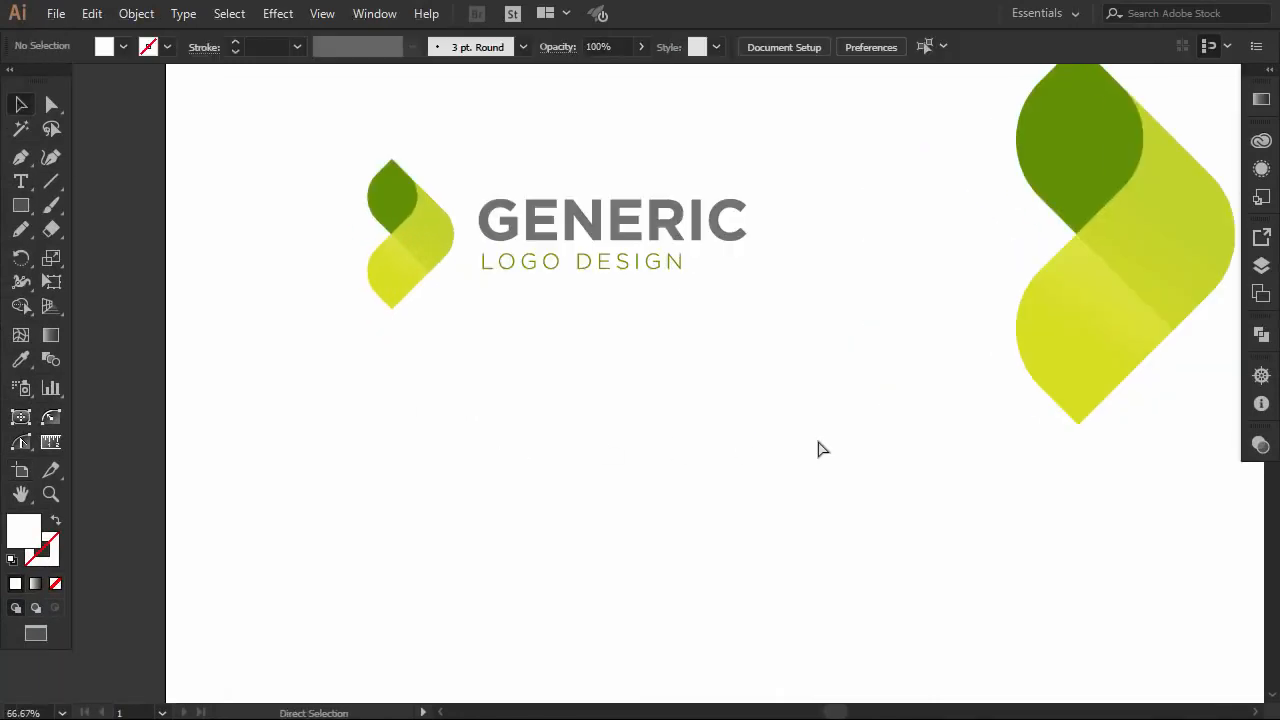
{"action": "scroll", "coordinate": [833, 322], "scroll_direction": "down", "scroll_amount": 2}
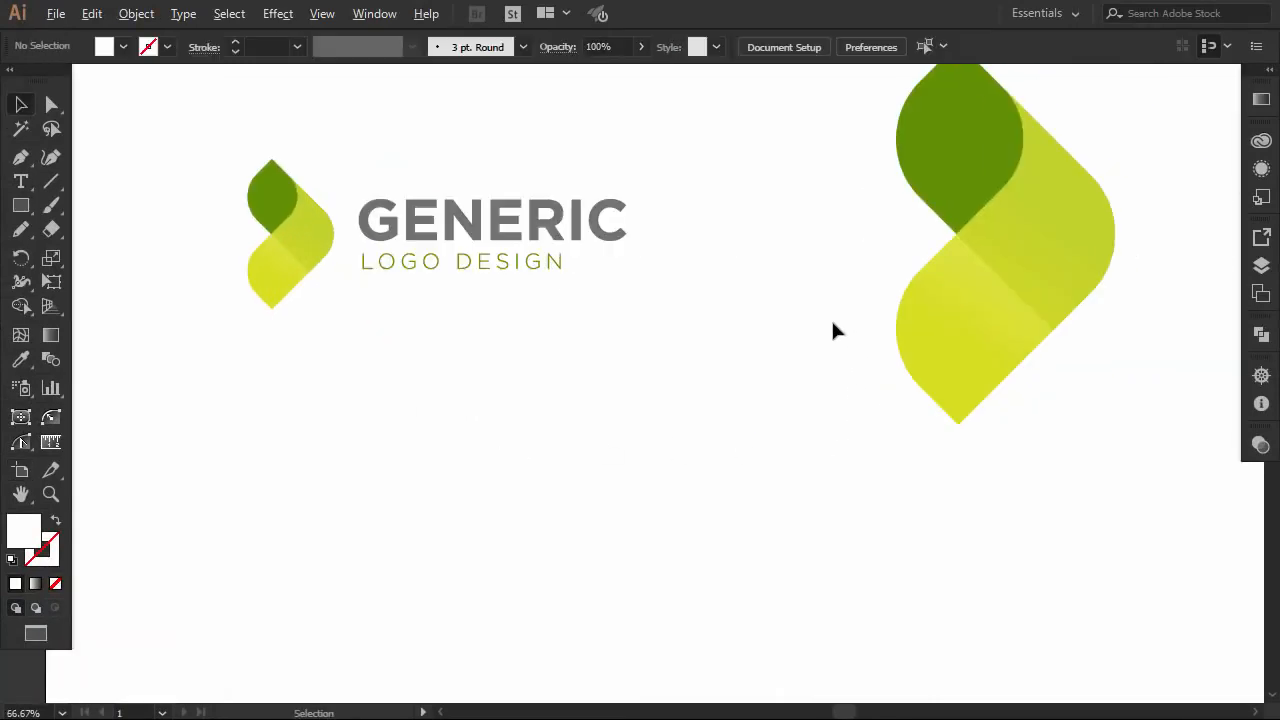
Duplicate the large ribbon symbol into the empty area below the logos and ungroup the copy.
{"action": "left_click_drag", "start_coordinate": [866, 209], "coordinate": [1050, 345]}
{"action": "left_click_drag", "start_coordinate": [968, 323], "coordinate": [700, 575]}
{"action": "left_click", "coordinate": [868, 554]}
{"action": "right_click", "coordinate": [722, 510]}
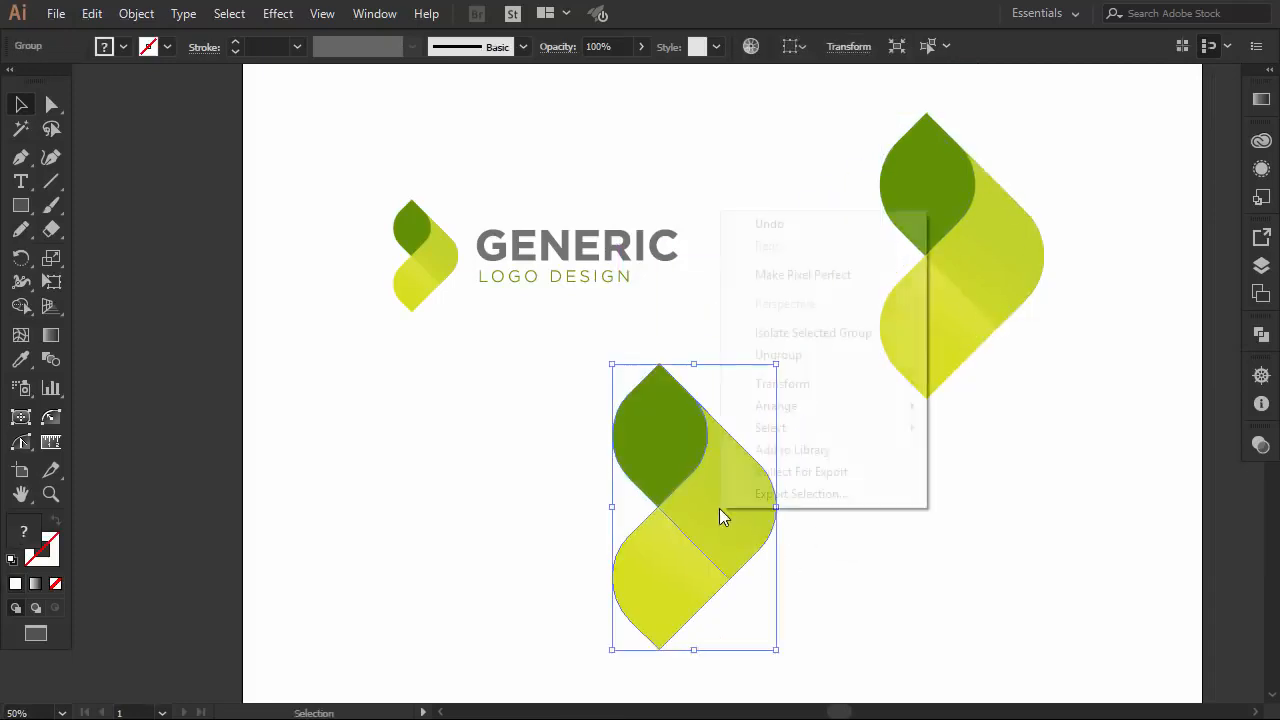
{"action": "left_click", "coordinate": [798, 356]}
{"action": "left_click", "coordinate": [857, 472]}
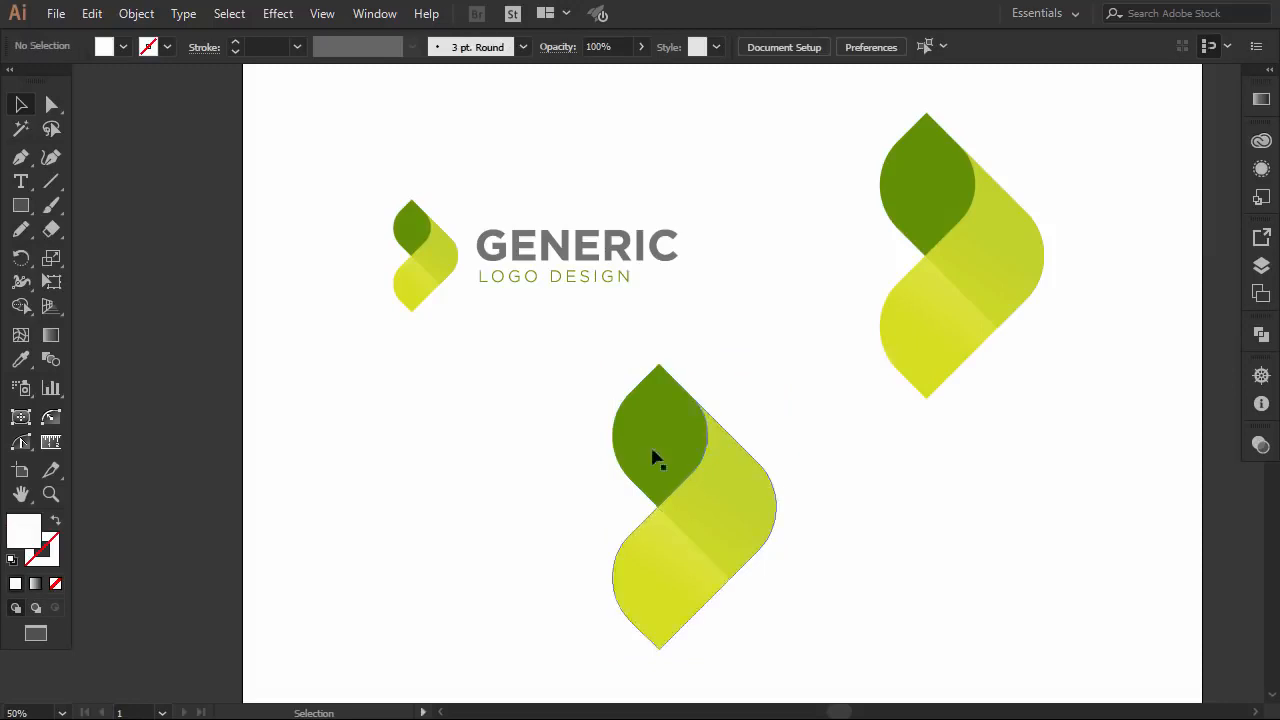
Offset a copy of the lower symbol's yellow ribbon slightly up and left, and subtract it from the green shapes behind with Minus Front.
{"action": "left_click", "coordinate": [728, 474]}
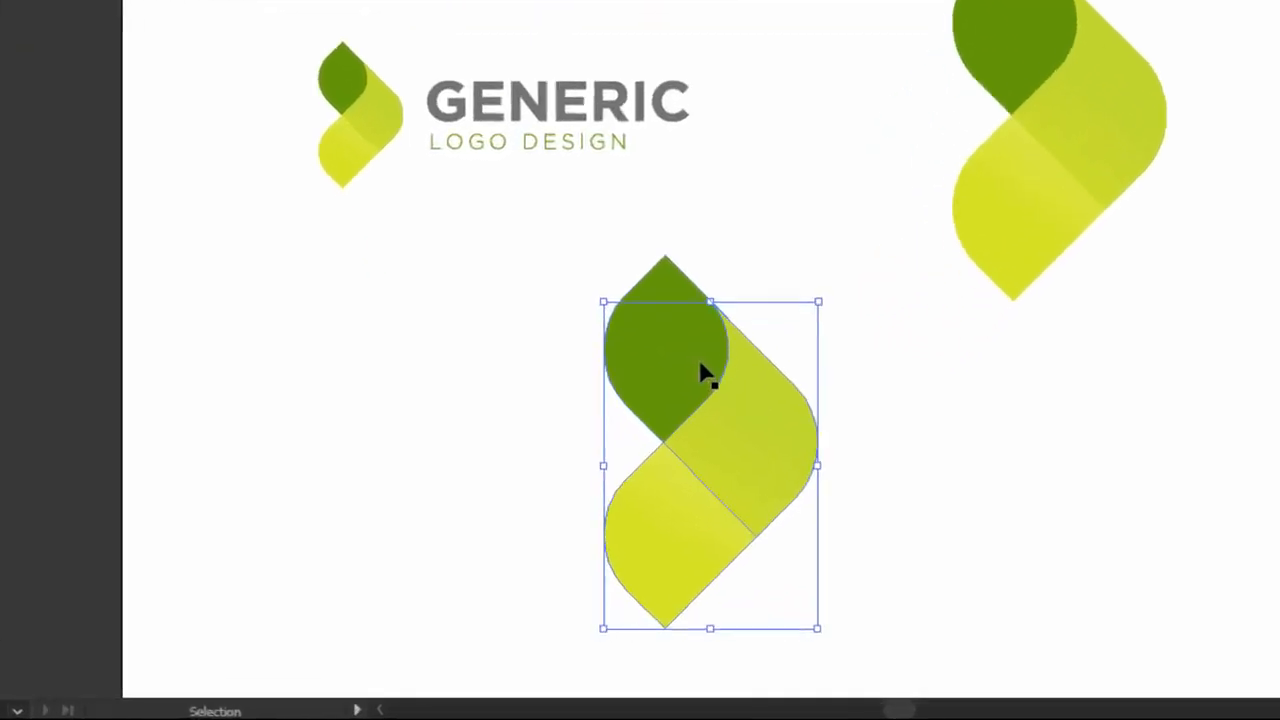
{"action": "mouse_move", "coordinate": [757, 356]}
{"action": "left_mouse_down"}
{"action": "mouse_move", "coordinate": [751, 340]}
{"action": "mouse_move", "coordinate": [740, 346]}
{"action": "left_mouse_up"}
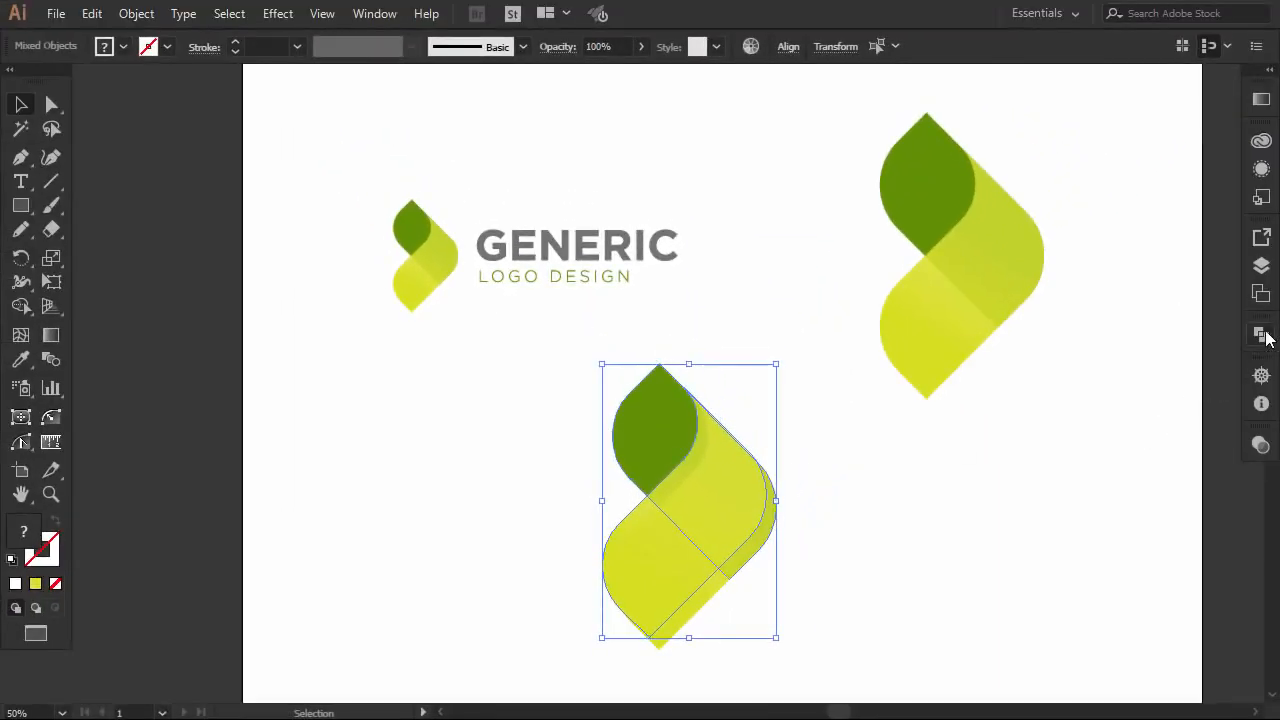
{"action": "left_click", "coordinate": [1262, 334]}
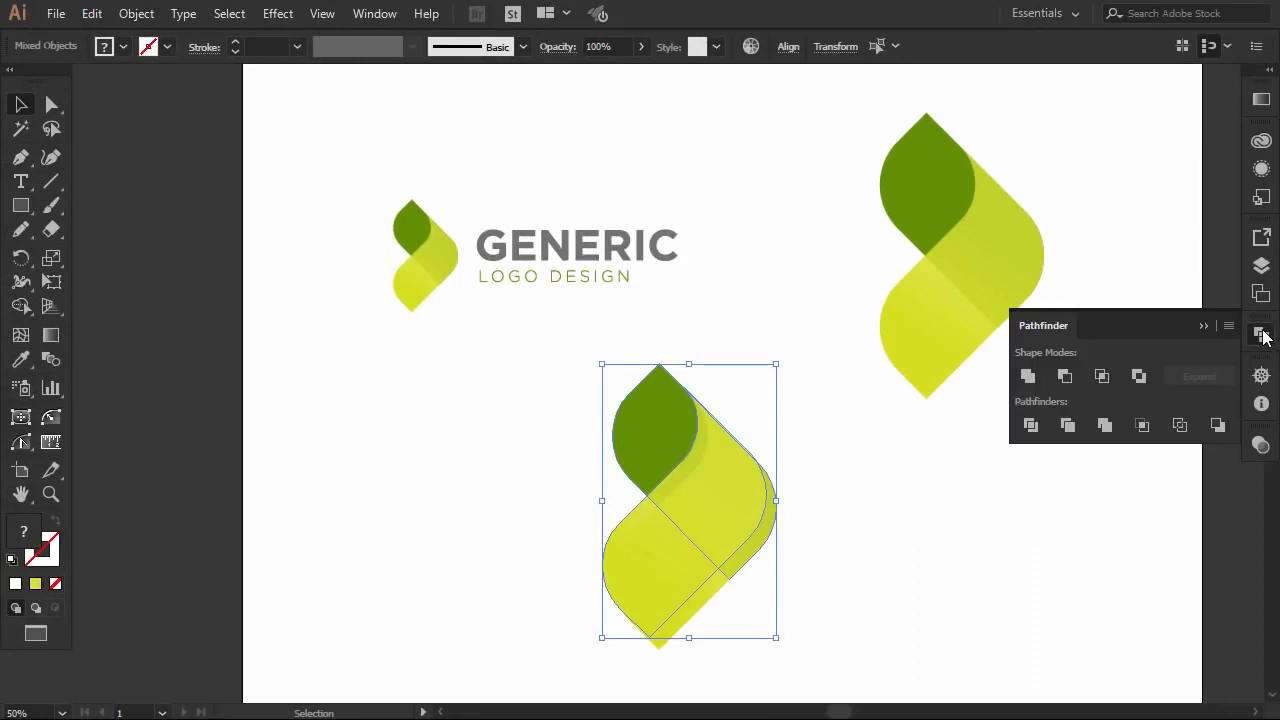
{"action": "left_click", "coordinate": [1071, 374]}
{"action": "left_click", "coordinate": [1204, 326]}
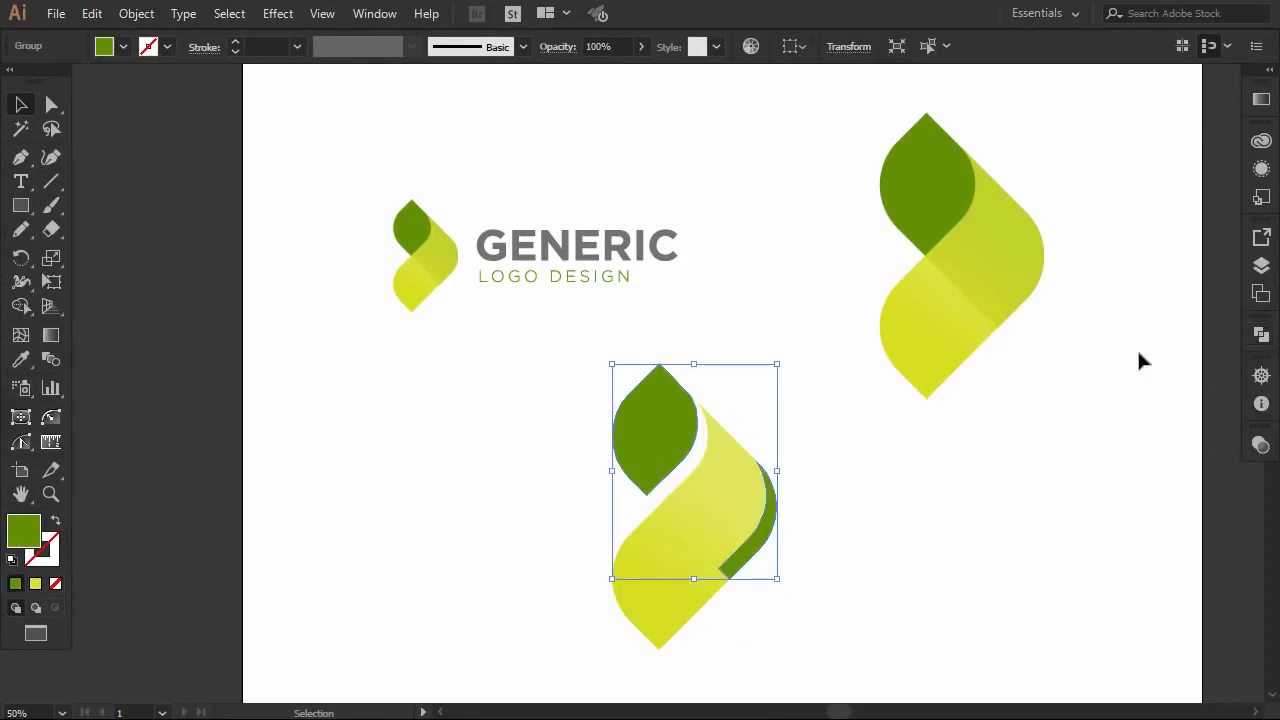
Ungroup the subtracted green shapes and delete the leftover sliver along the ribbon's right edge.
{"action": "left_click", "coordinate": [926, 449]}
{"action": "left_click", "coordinate": [766, 520]}
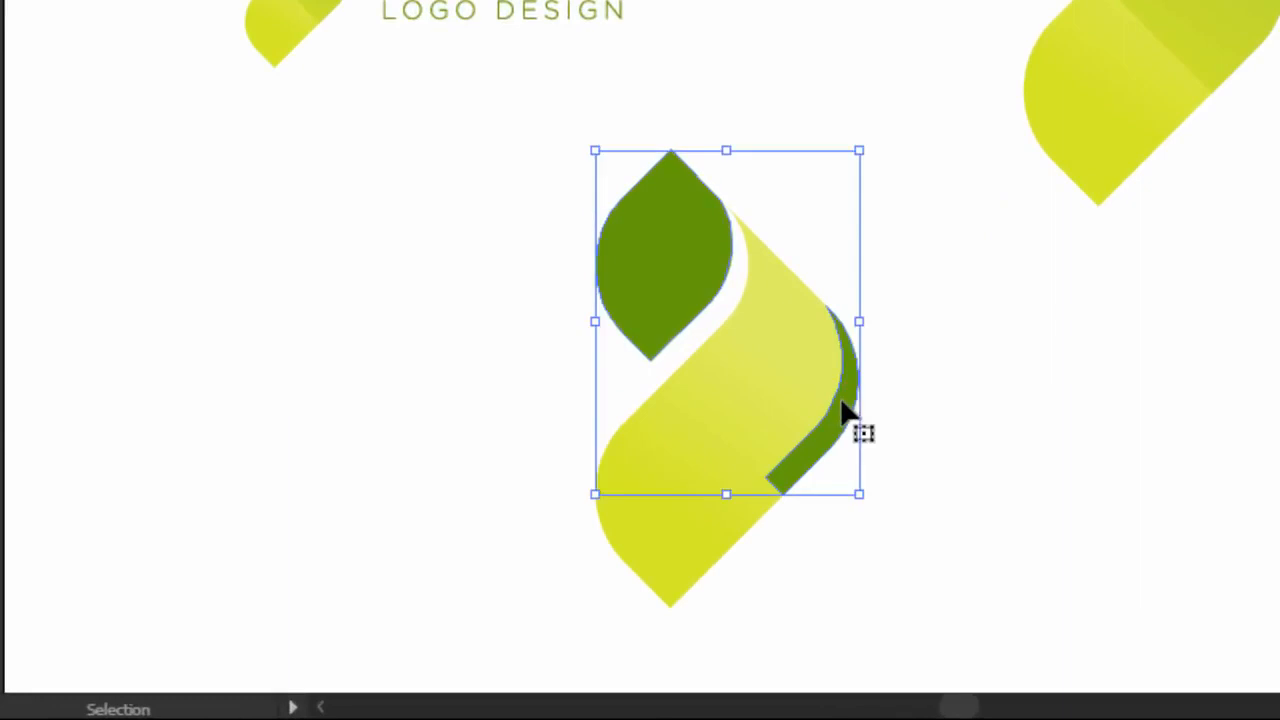
{"action": "right_click", "coordinate": [843, 408]}
{"action": "left_click", "coordinate": [966, 183]}
{"action": "left_click", "coordinate": [995, 335]}
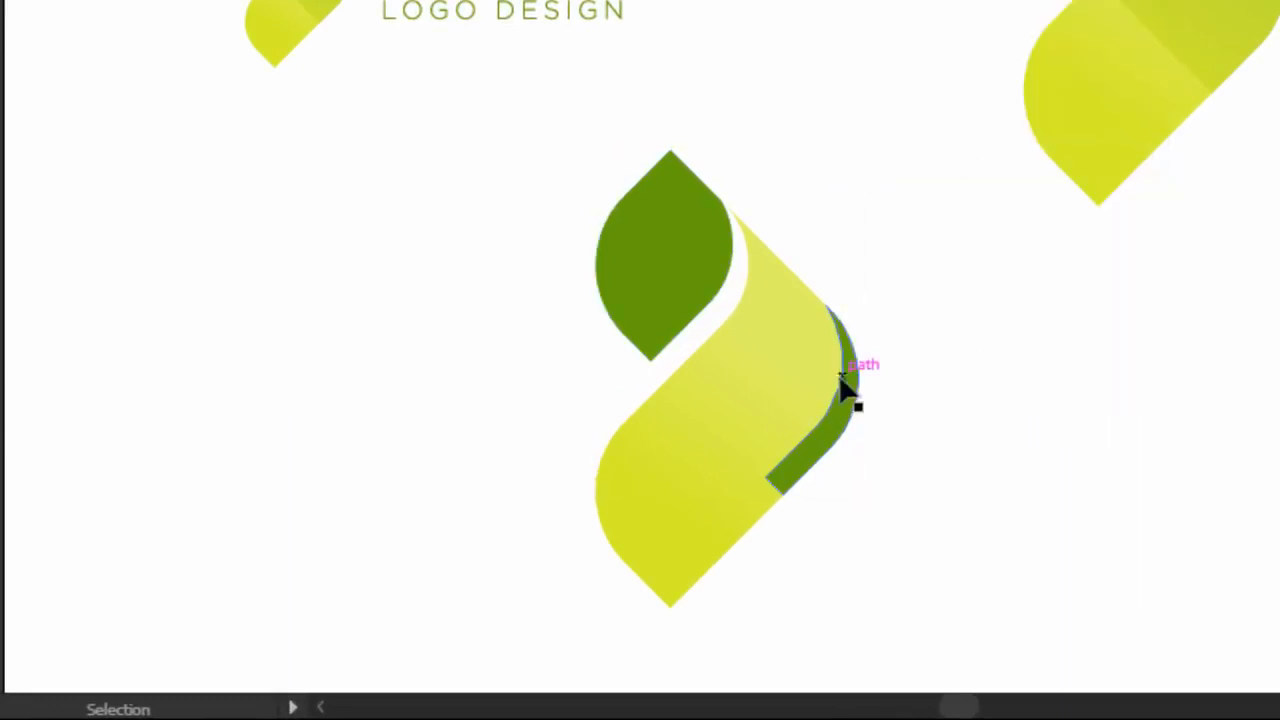
{"action": "left_click", "coordinate": [852, 402]}
{"action": "key", "text": "Delete"}
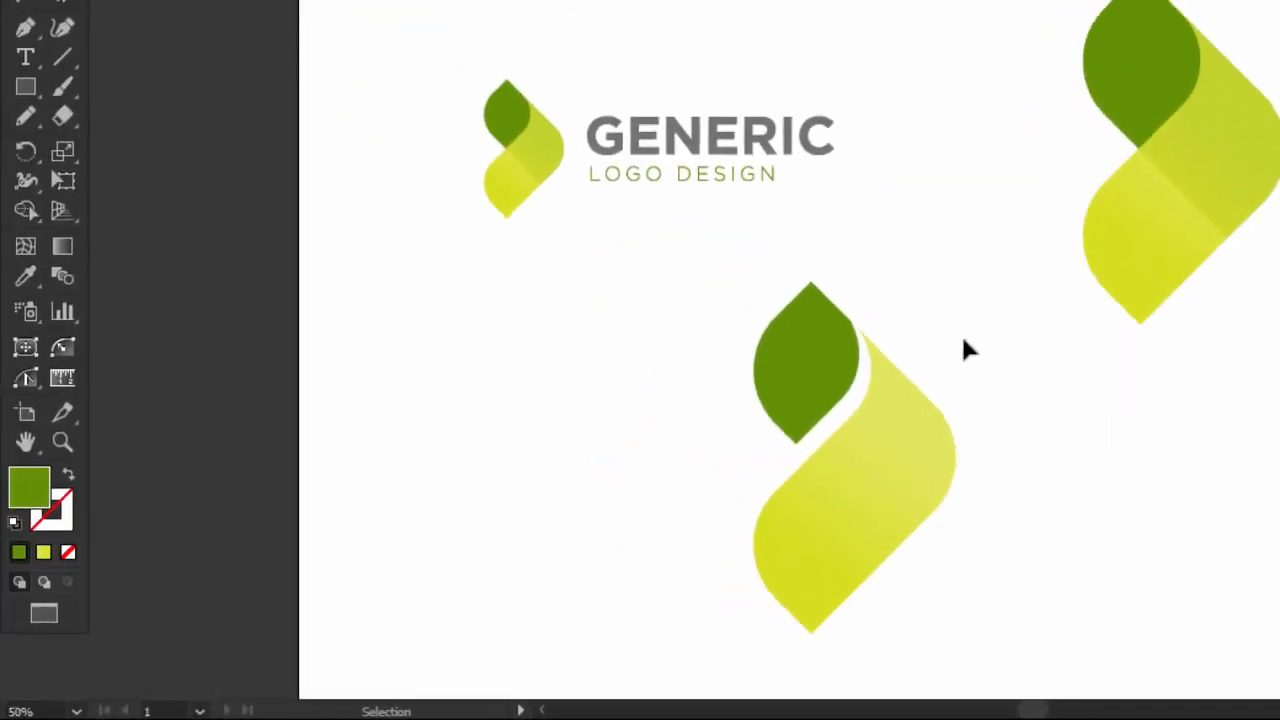
Fill the two-piece symbol with the leaf's solid dark green and move it, at about half size, below the horizontal logo.
{"action": "left_click_drag", "start_coordinate": [966, 340], "coordinate": [755, 508]}
{"action": "left_click", "coordinate": [26, 277]}
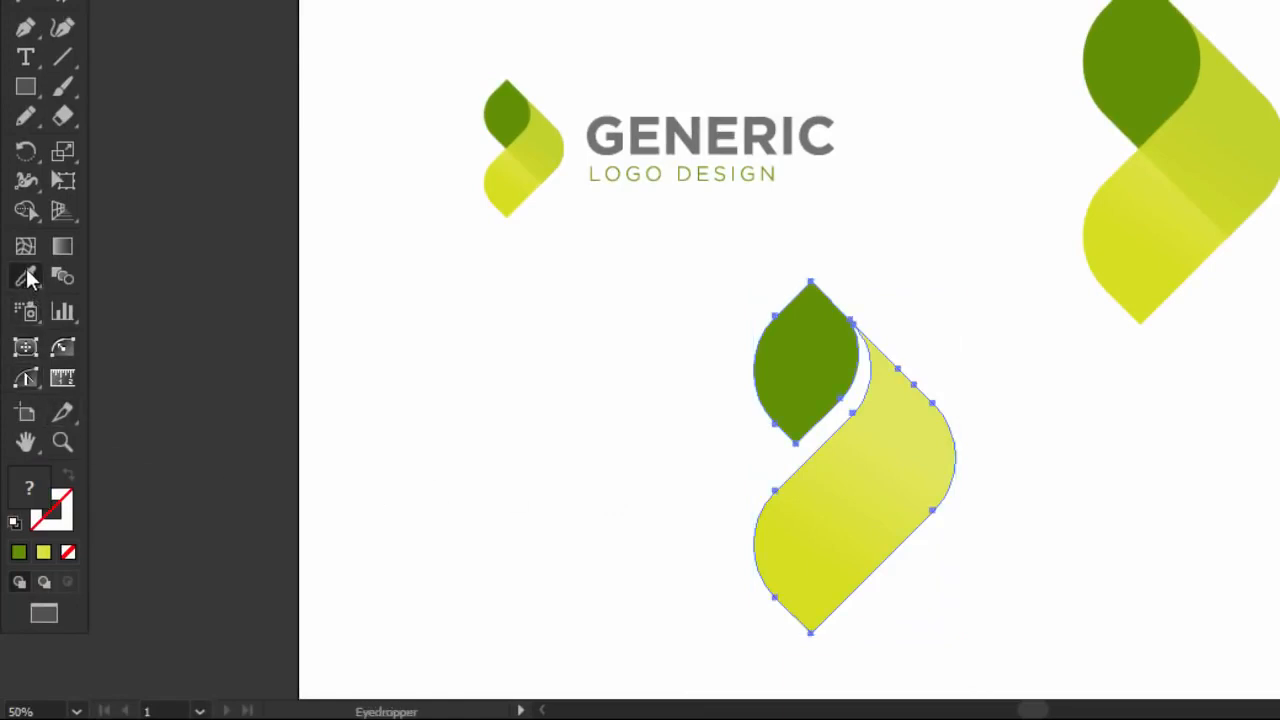
{"action": "left_click", "coordinate": [787, 329]}
{"action": "left_click", "coordinate": [35, 6]}
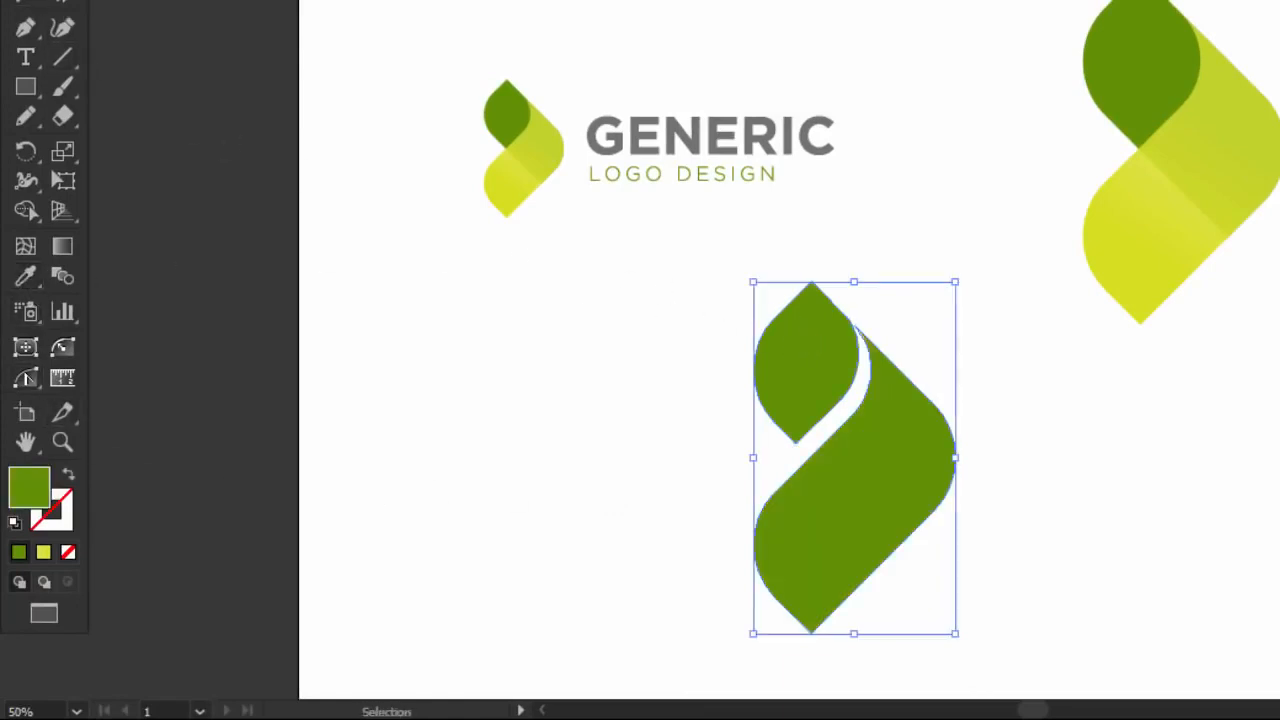
{"action": "left_click_drag", "start_coordinate": [958, 282], "coordinate": [906, 366]}
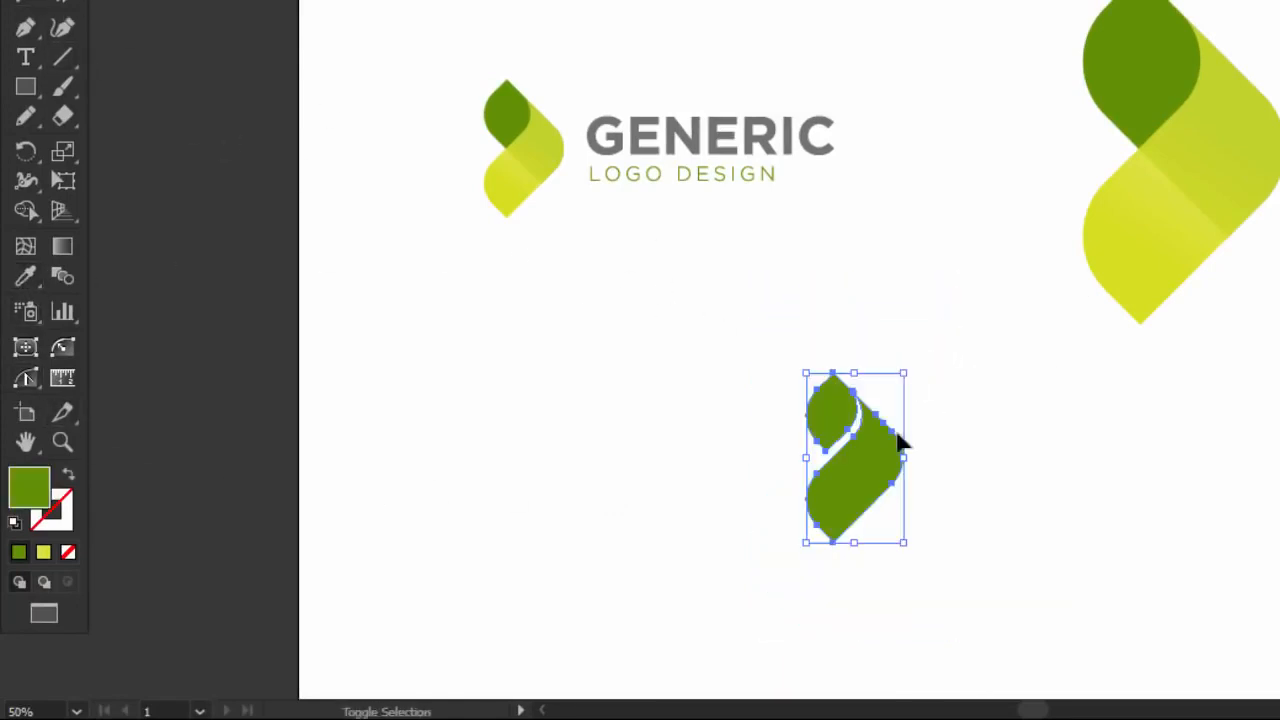
{"action": "left_click_drag", "start_coordinate": [812, 465], "coordinate": [540, 458]}
Recolor the two-piece symbol with the gray of GENERIC and fit it beneath the colored logo's symbol at a similar size.
{"action": "left_click", "coordinate": [25, 277]}
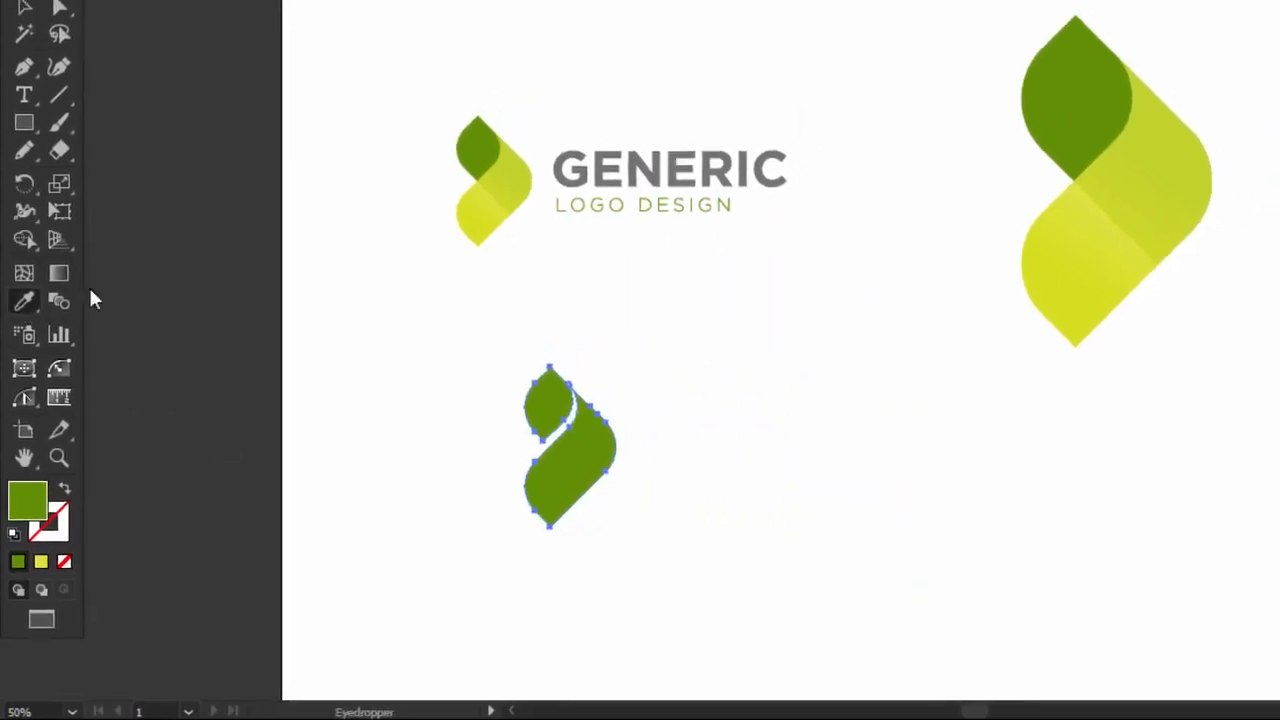
{"action": "left_click", "coordinate": [676, 140]}
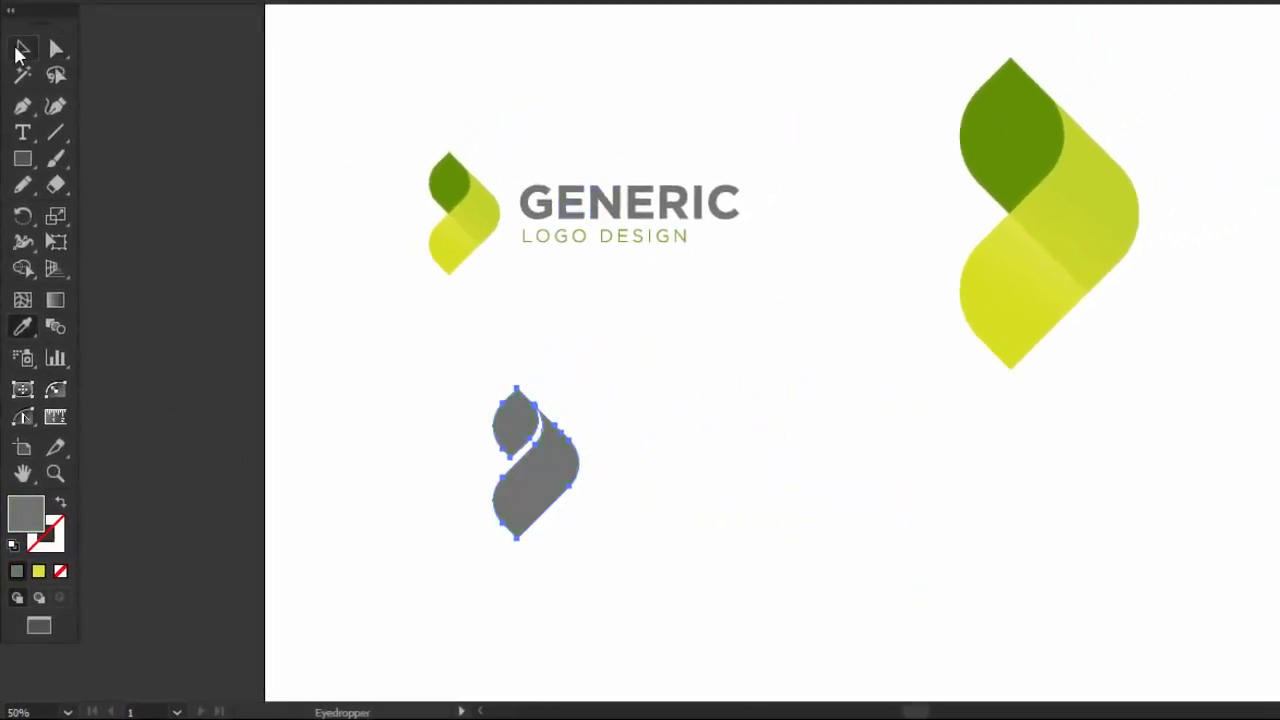
{"action": "left_click", "coordinate": [23, 48]}
{"action": "left_click", "coordinate": [330, 435]}
{"action": "left_click_drag", "start_coordinate": [530, 490], "coordinate": [570, 540]}
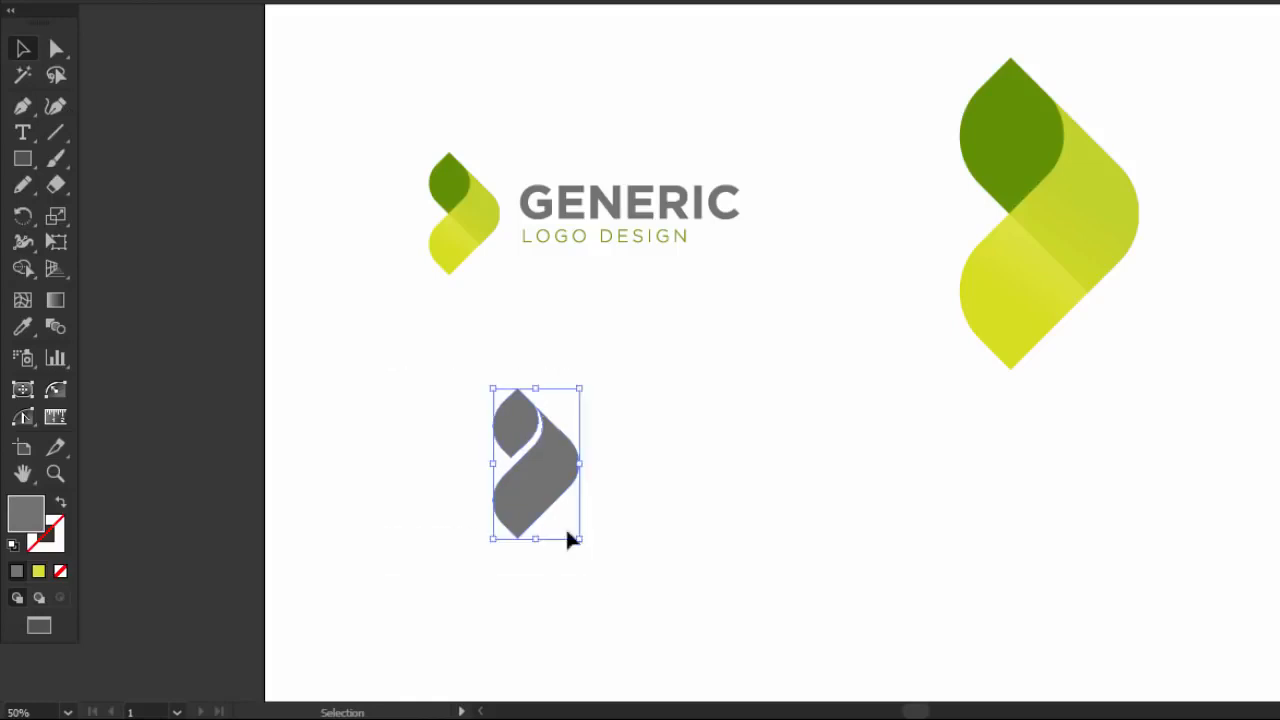
{"action": "left_click_drag", "start_coordinate": [521, 485], "coordinate": [468, 445]}
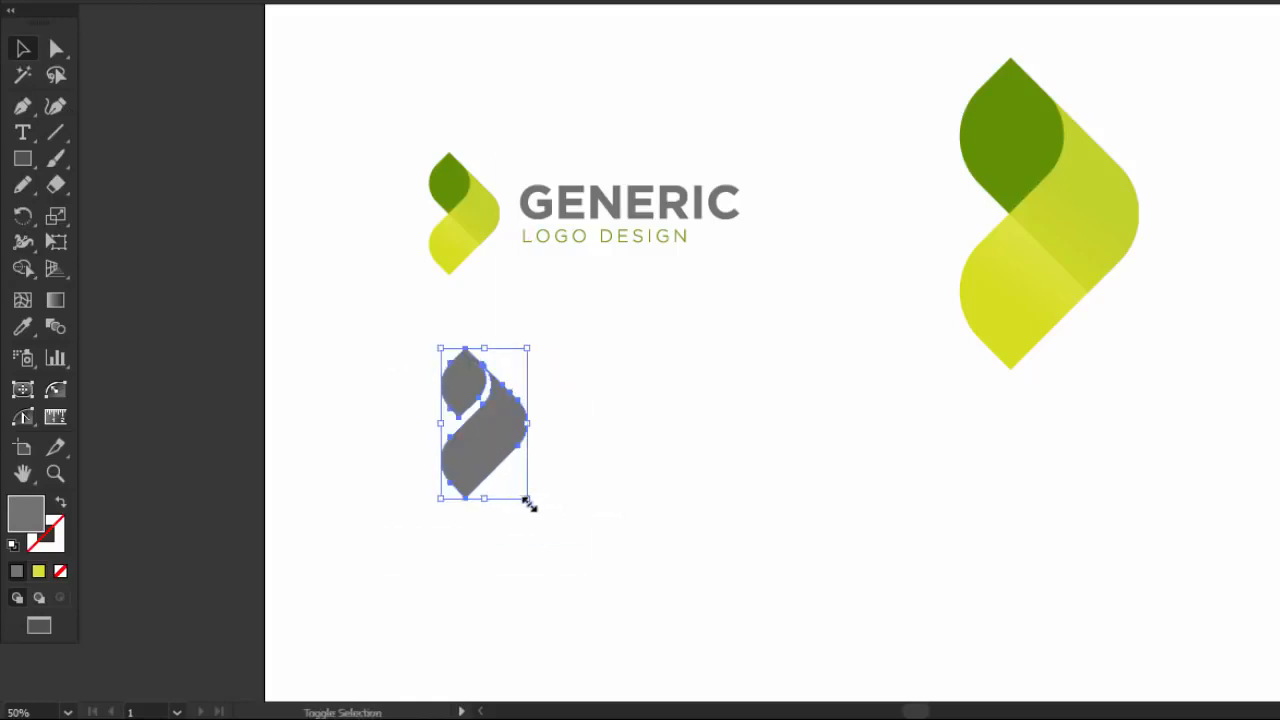
{"action": "left_click_drag", "start_coordinate": [527, 500], "coordinate": [467, 419]}
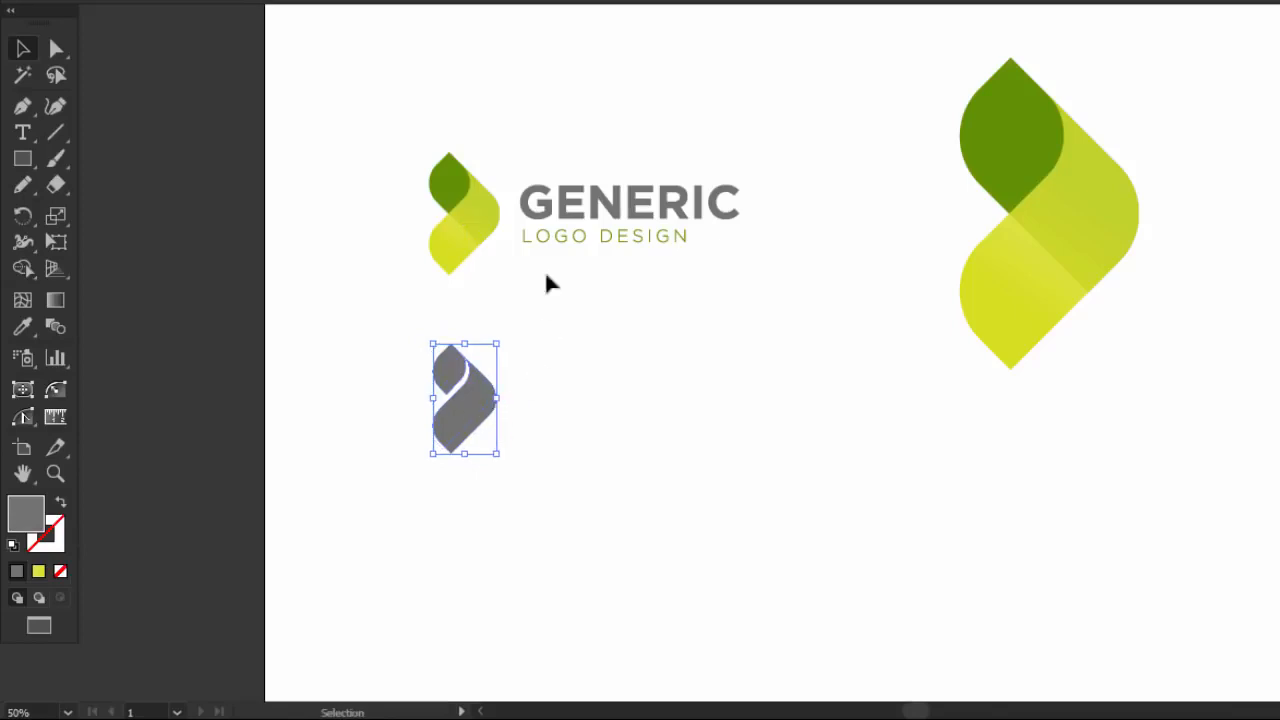
Duplicate the GENERIC LOGO DESIGN text beside the gray symbol and recolor the copy with the symbol's gray.
{"action": "left_click", "coordinate": [595, 235]}
{"action": "left_click_drag", "start_coordinate": [623, 243], "coordinate": [622, 399]}
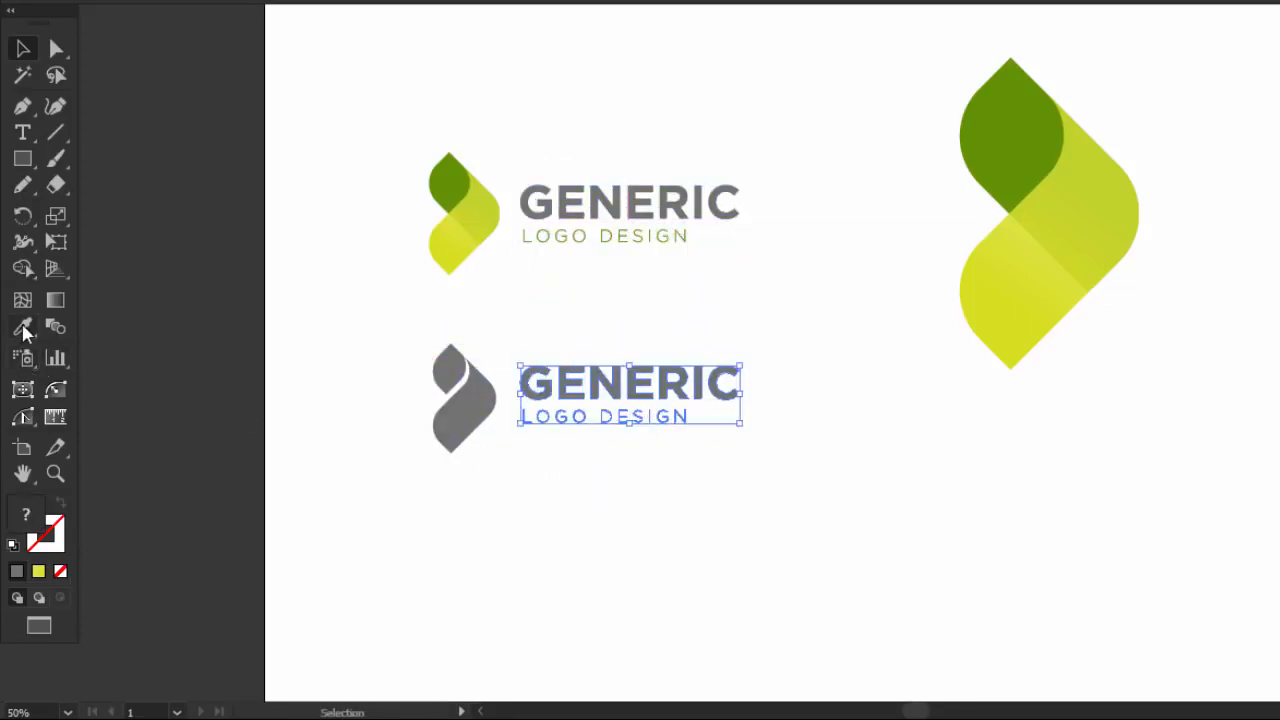
{"action": "left_click", "coordinate": [23, 327]}
{"action": "left_click", "coordinate": [475, 433]}
{"action": "left_click", "coordinate": [29, 51]}
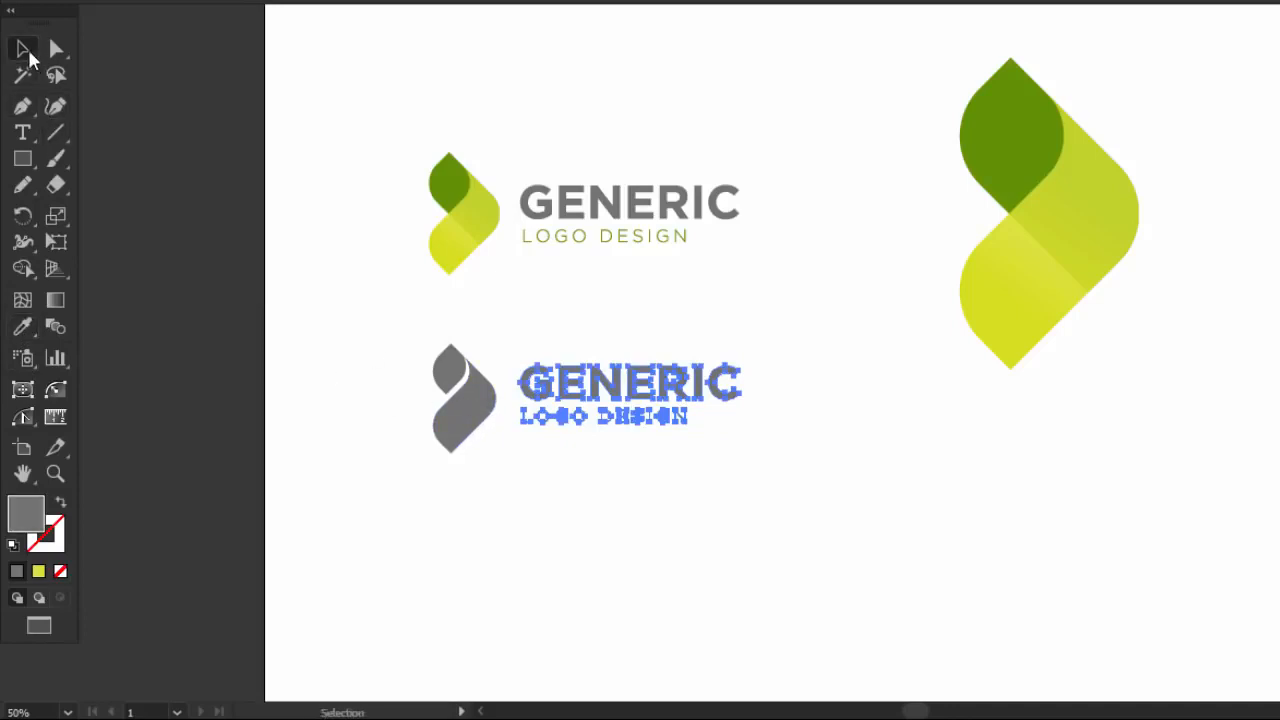
{"action": "left_click", "coordinate": [236, 308]}
Scale down the gray symbol and text together and group them as one logo.
{"action": "left_click_drag", "start_coordinate": [417, 346], "coordinate": [755, 478]}
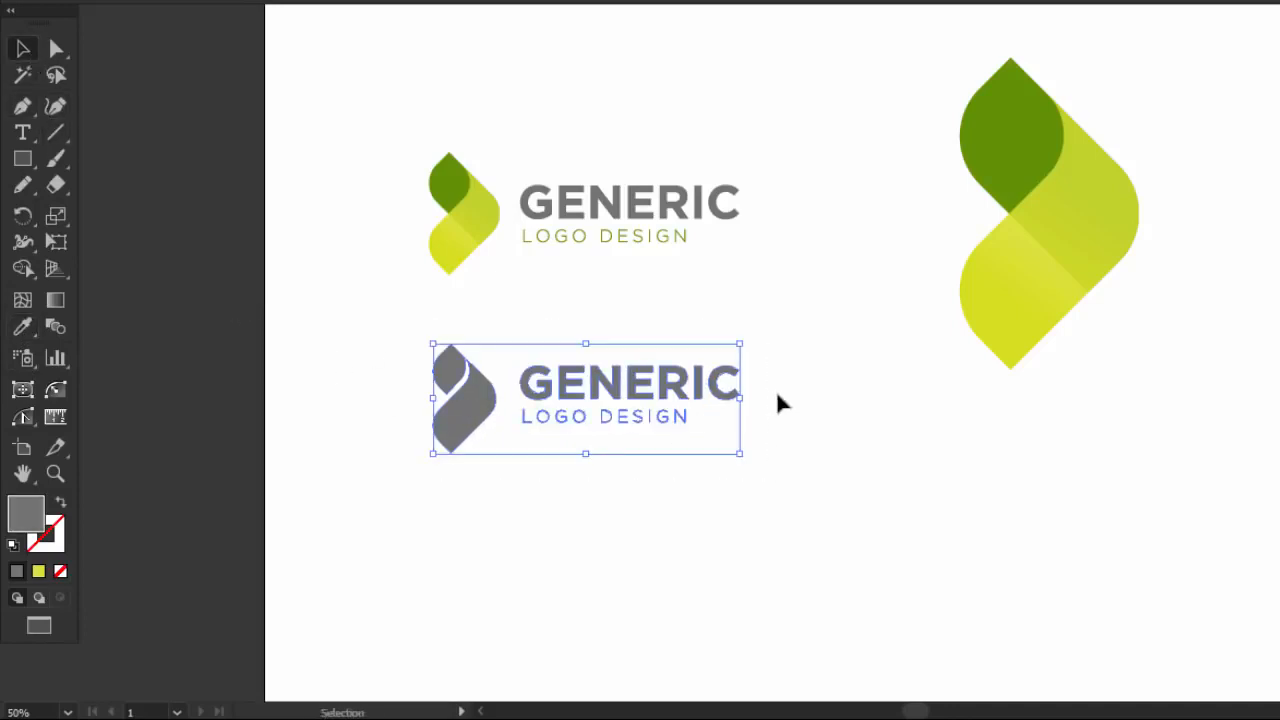
{"action": "left_click_drag", "start_coordinate": [739, 347], "coordinate": [614, 505]}
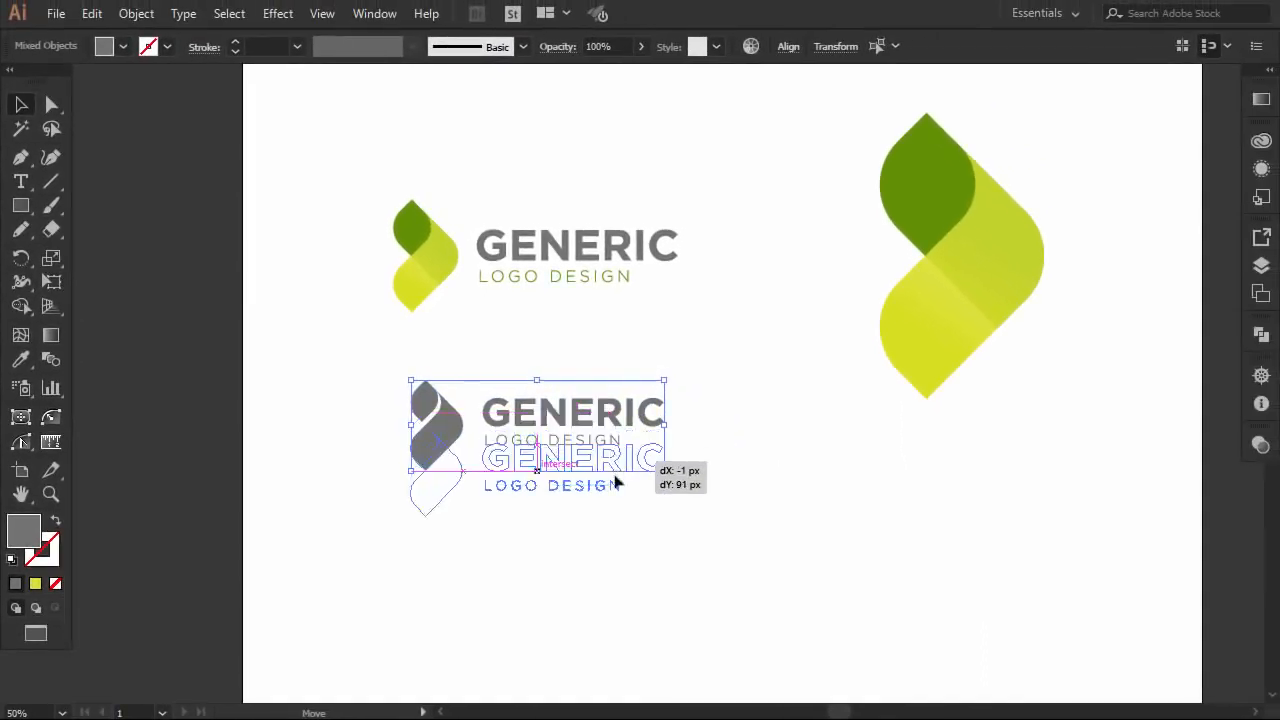
{"action": "left_click", "coordinate": [540, 540]}
{"action": "left_click_drag", "start_coordinate": [447, 513], "coordinate": [449, 514]}
{"action": "left_click_drag", "start_coordinate": [360, 449], "coordinate": [650, 503]}
{"action": "key", "text": "ctrl+g"}
Position the gray logo centered beneath the colored horizontal logo.
{"action": "left_click", "coordinate": [788, 46]}
{"action": "left_click", "coordinate": [744, 100]}
{"action": "left_click", "coordinate": [568, 500]}
{"action": "left_click_drag", "start_coordinate": [568, 563], "coordinate": [430, 470]}
{"action": "left_click_drag", "start_coordinate": [474, 518], "coordinate": [463, 518]}
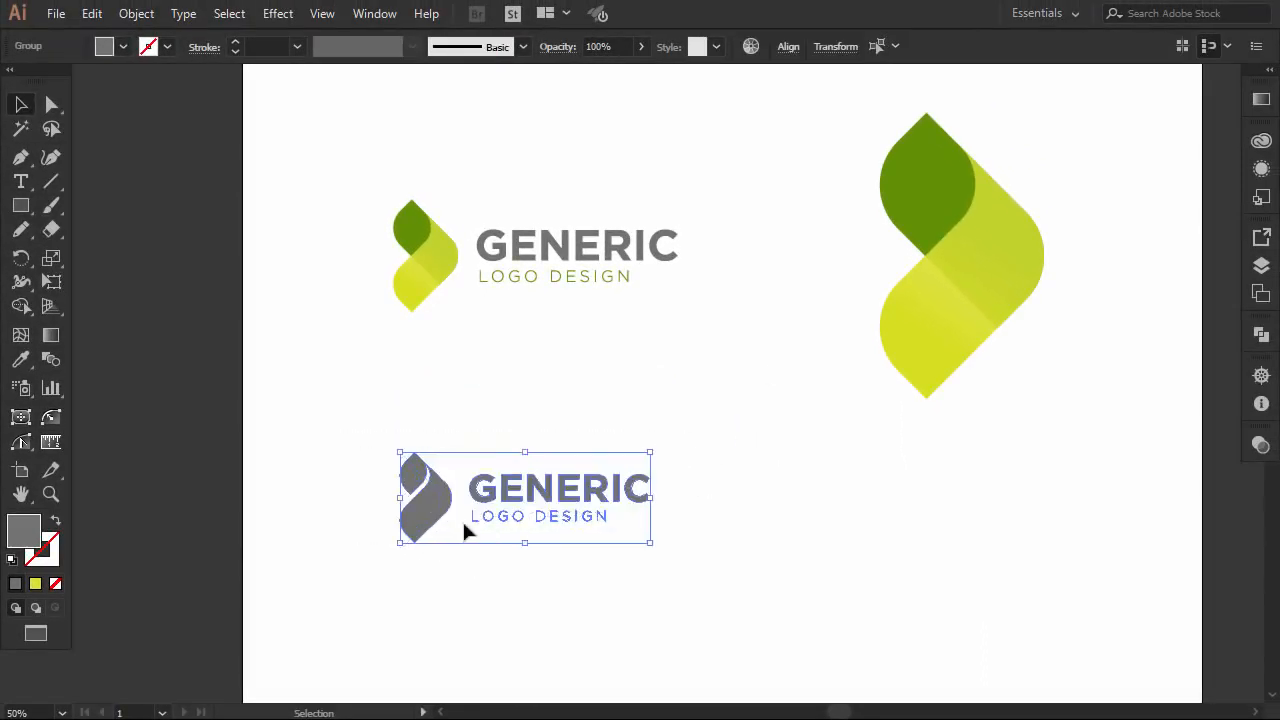
{"action": "left_click_drag", "start_coordinate": [520, 485], "coordinate": [530, 414]}
{"action": "left_click", "coordinate": [716, 480]}
{"action": "left_click_drag", "start_coordinate": [716, 480], "coordinate": [652, 443]}
{"action": "scroll", "coordinate": [653, 445], "scroll_direction": "down", "scroll_amount": 1}
{"action": "scroll", "coordinate": [760, 470], "scroll_direction": "down", "scroll_amount": 1}
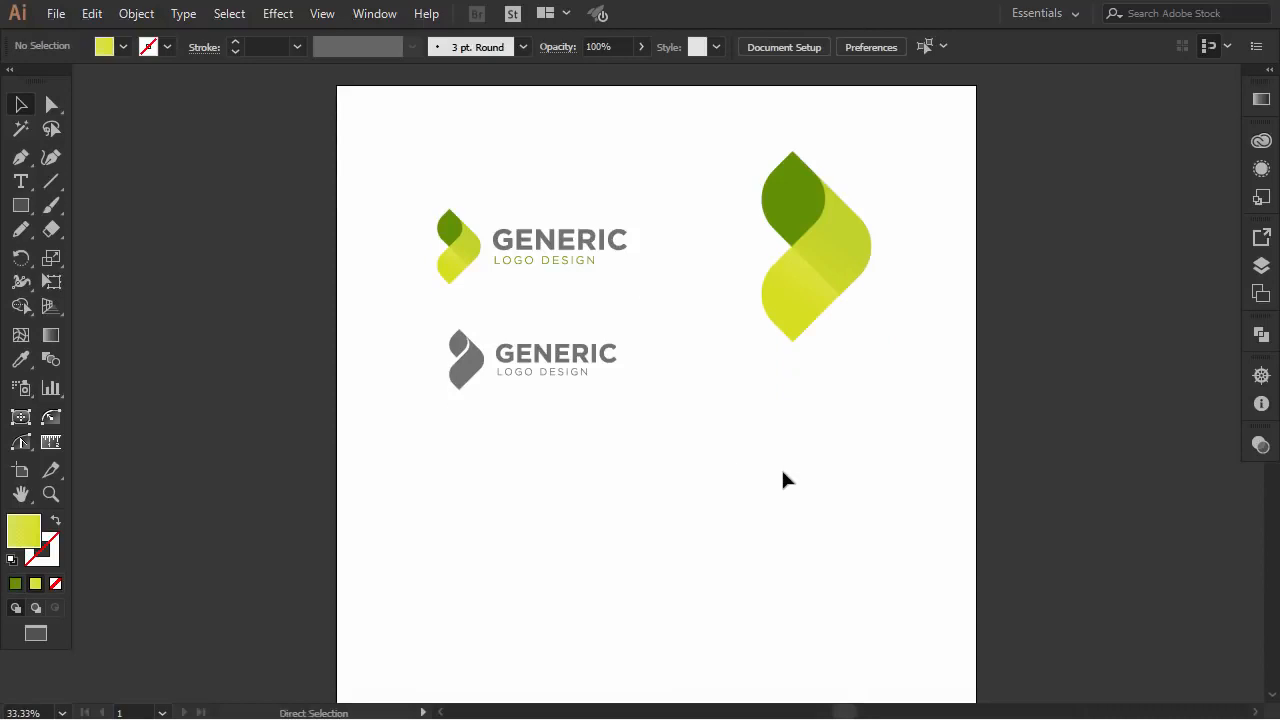
Paste the photo of hands typing on a laptop, enlarge it to the full artboard width and place it beneath the logos.
{"action": "key", "text": "ctrl+v"}
{"action": "left_click_drag", "start_coordinate": [696, 405], "coordinate": [562, 523]}
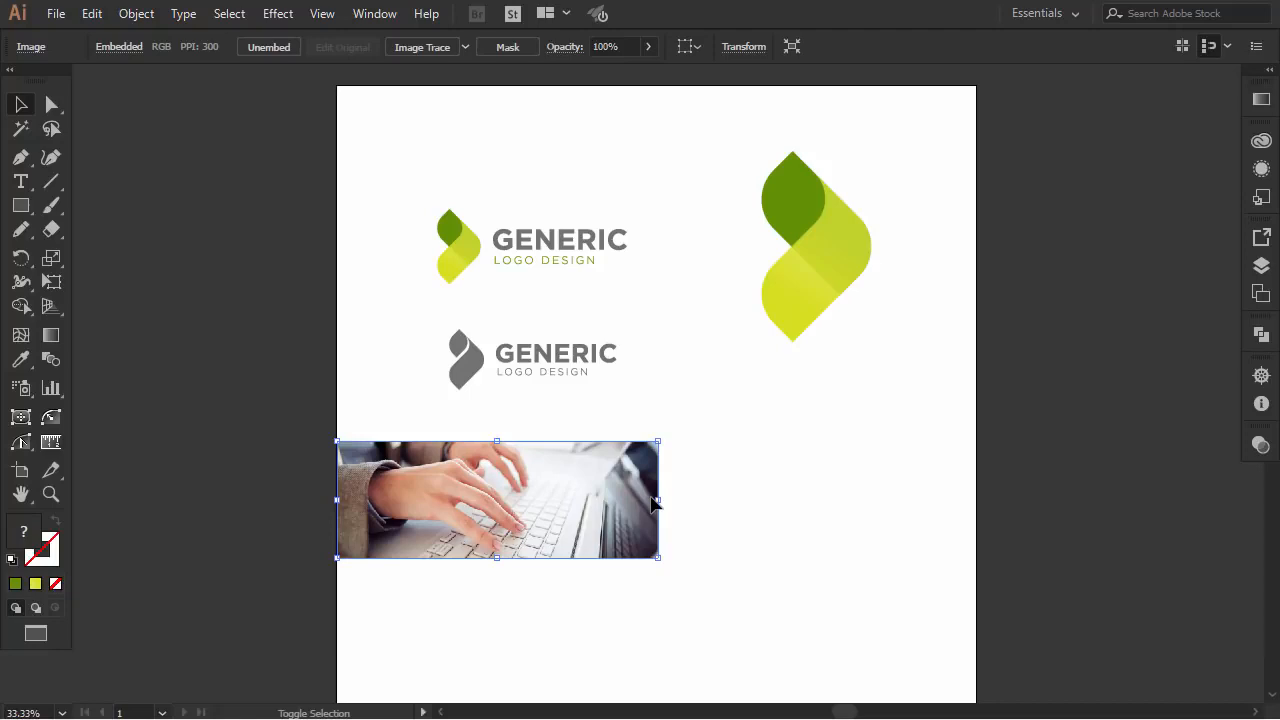
{"action": "left_click_drag", "start_coordinate": [660, 499], "coordinate": [959, 508]}
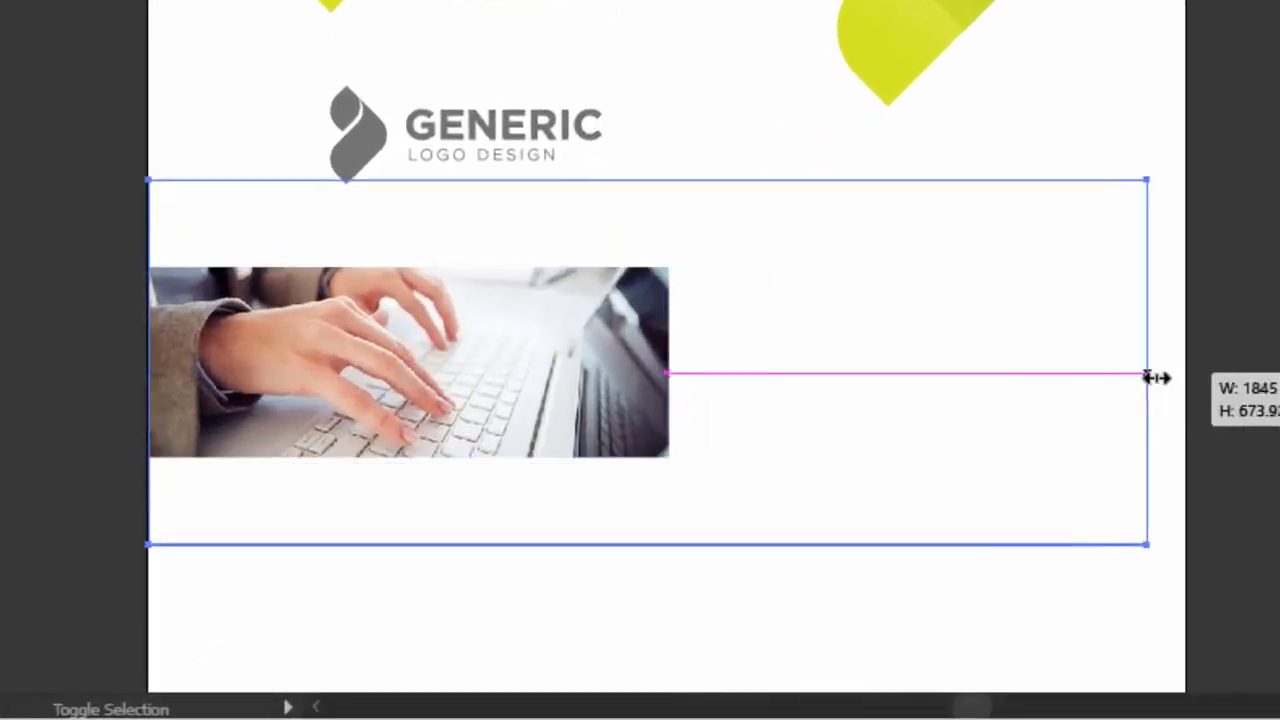
{"action": "left_click_drag", "start_coordinate": [1157, 377], "coordinate": [1189, 374]}
{"action": "left_click_drag", "start_coordinate": [680, 298], "coordinate": [682, 345]}
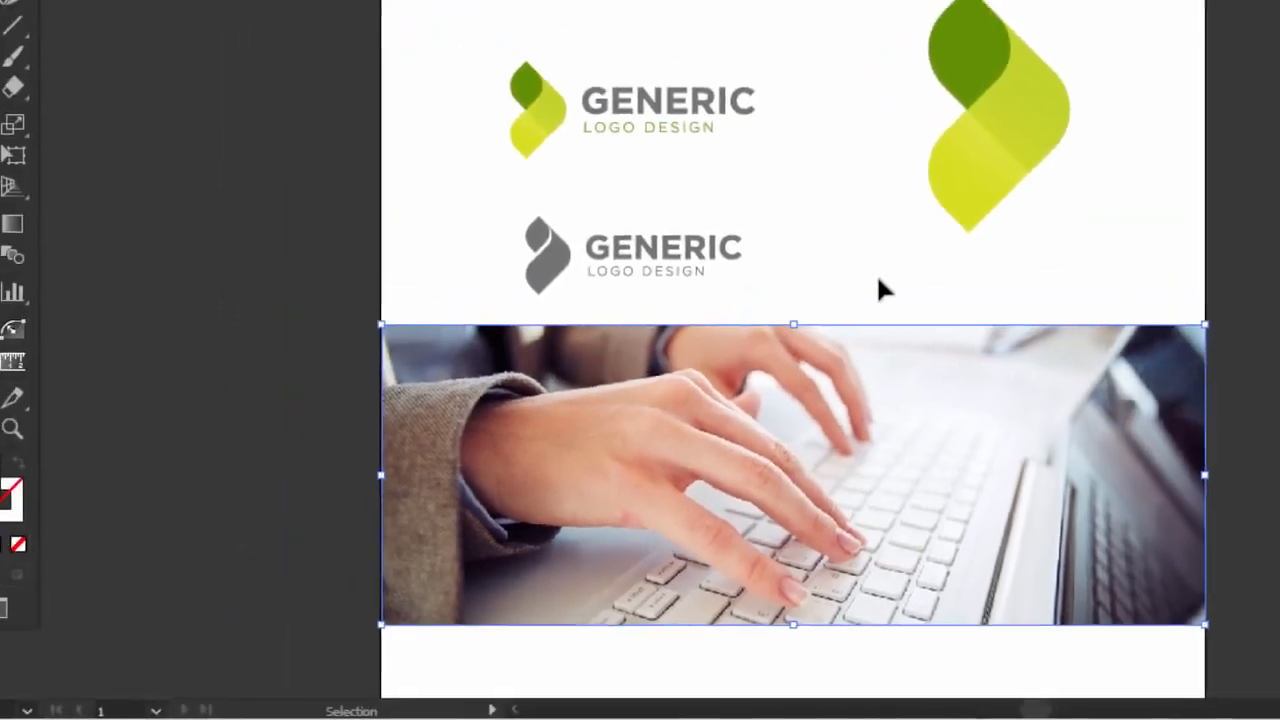
Cover the photo with a rectangle of the same size and fill it with the leaf's dark green.
{"action": "left_click", "coordinate": [226, 152]}
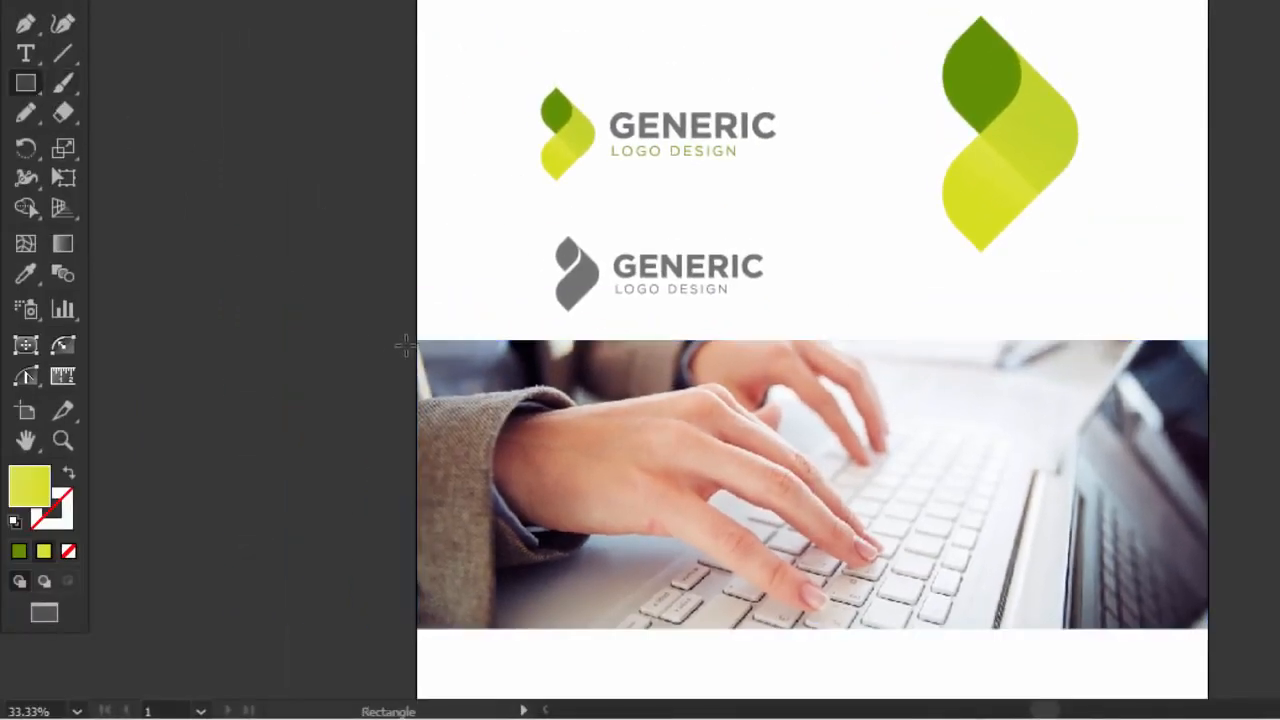
{"action": "left_click_drag", "start_coordinate": [418, 341], "coordinate": [1208, 628]}
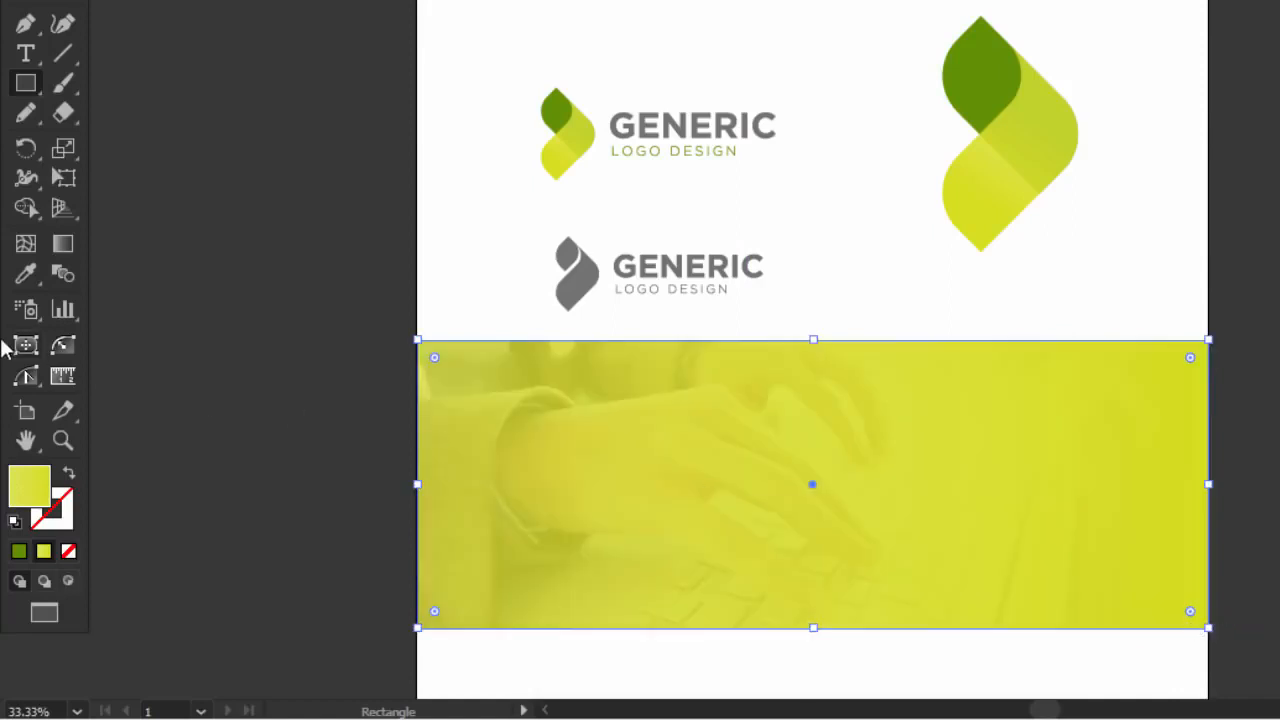
{"action": "left_click", "coordinate": [27, 276]}
{"action": "left_click", "coordinate": [984, 64]}
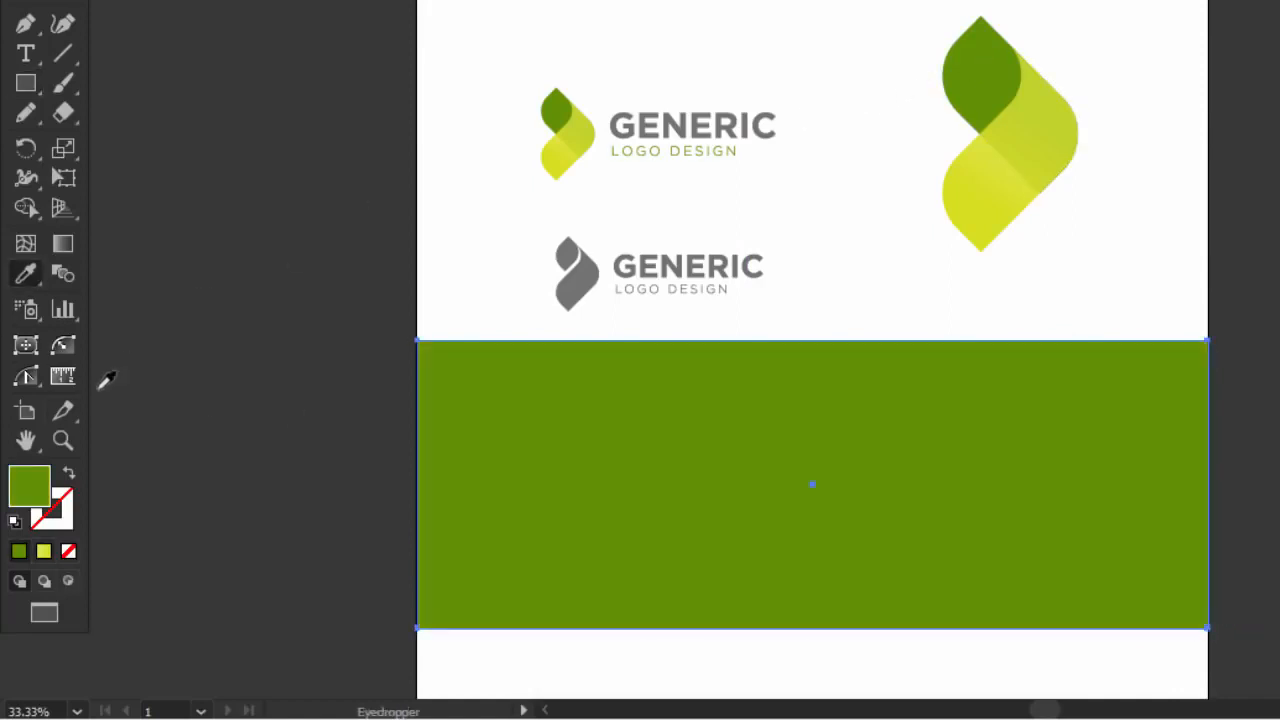
Look up the hex code of the rectangle's dark green fill in the Color Picker.
{"action": "double_click", "coordinate": [27, 486]}
{"action": "double_click", "coordinate": [910, 438]}
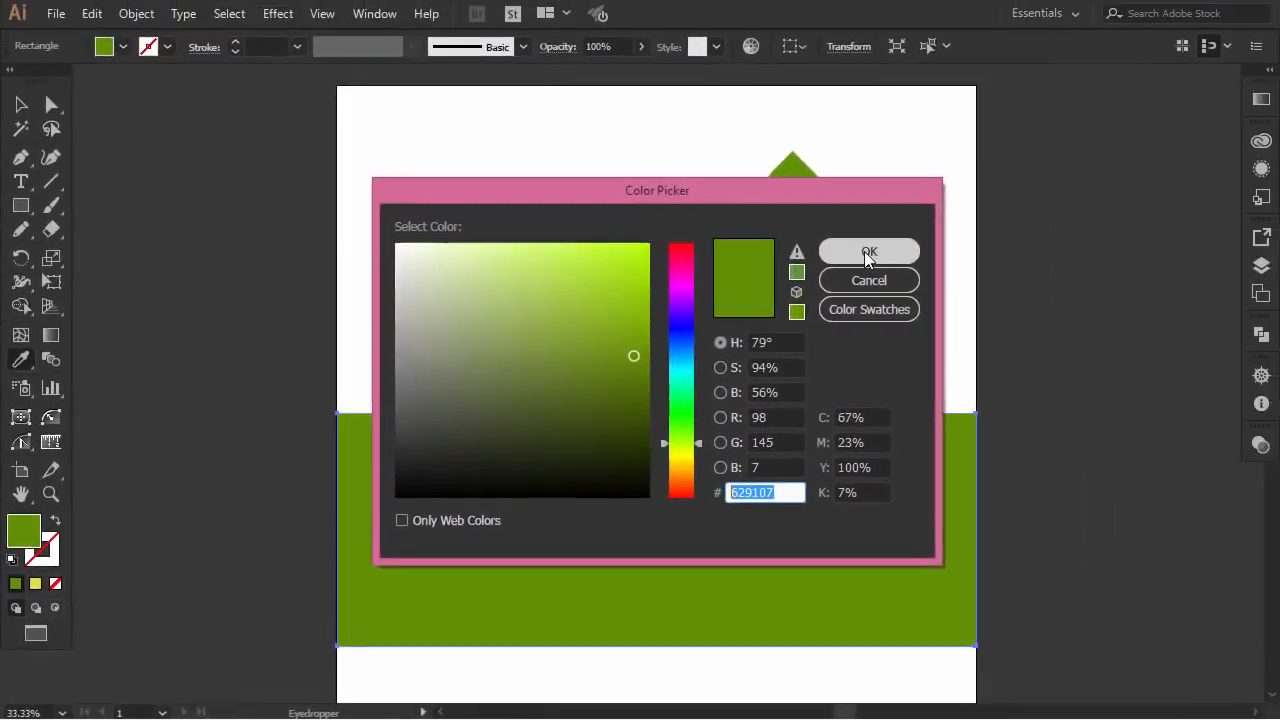
{"action": "left_click", "coordinate": [1075, 140]}
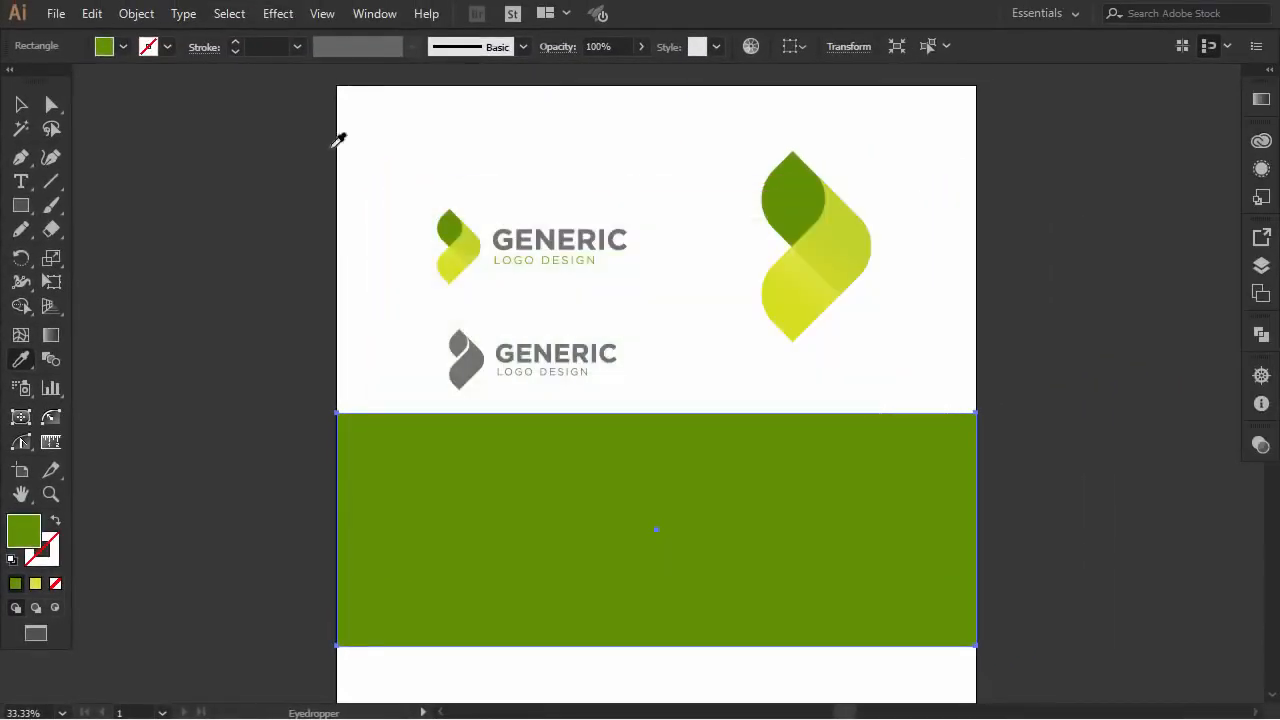
{"action": "left_click", "coordinate": [20, 108]}
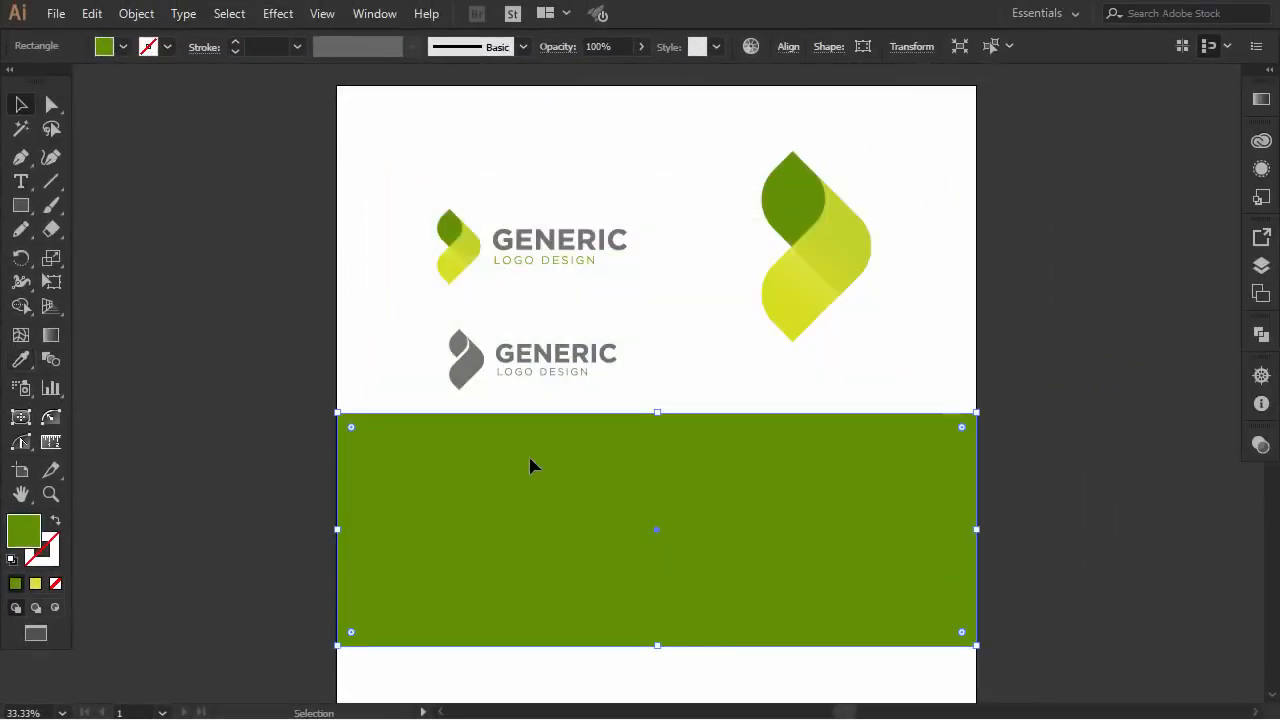
Fill the rectangle over the photo with the logo's yellow gradient and set its right color stop to 629107.
{"action": "left_click", "coordinate": [22, 361]}
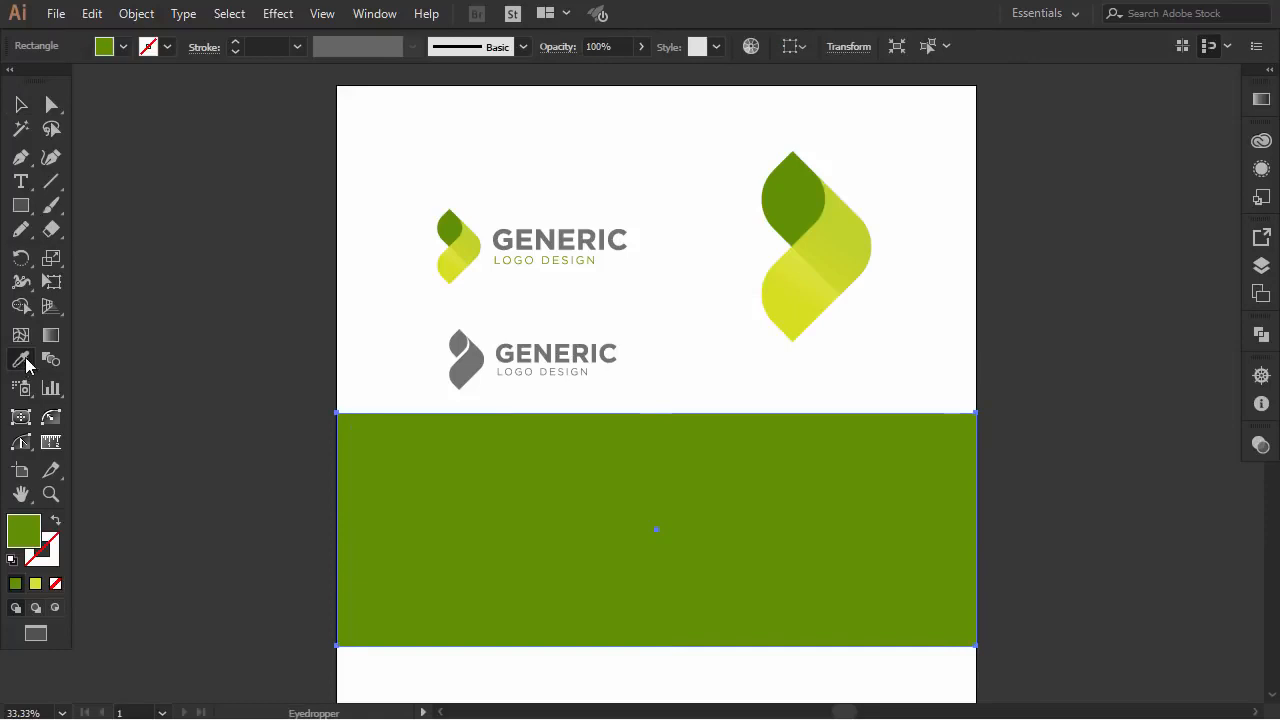
{"action": "left_click", "coordinate": [818, 265]}
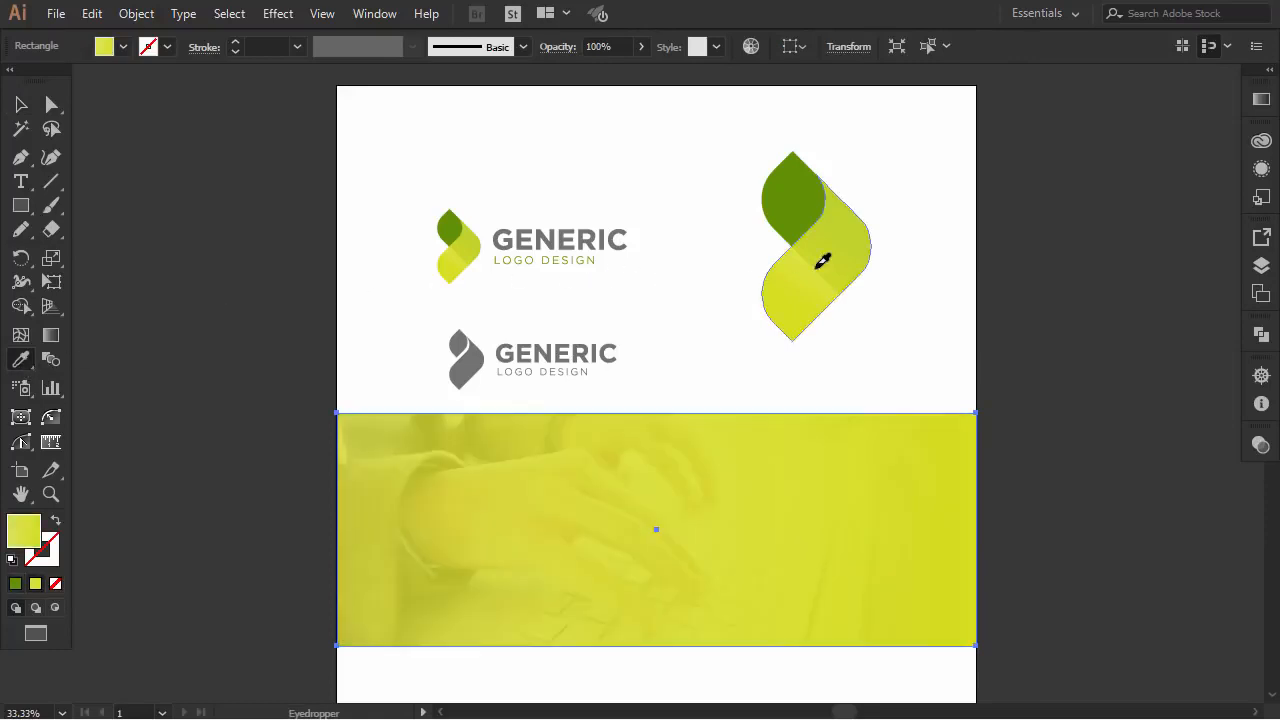
{"action": "left_click", "coordinate": [1262, 102]}
{"action": "left_click", "coordinate": [1206, 250]}
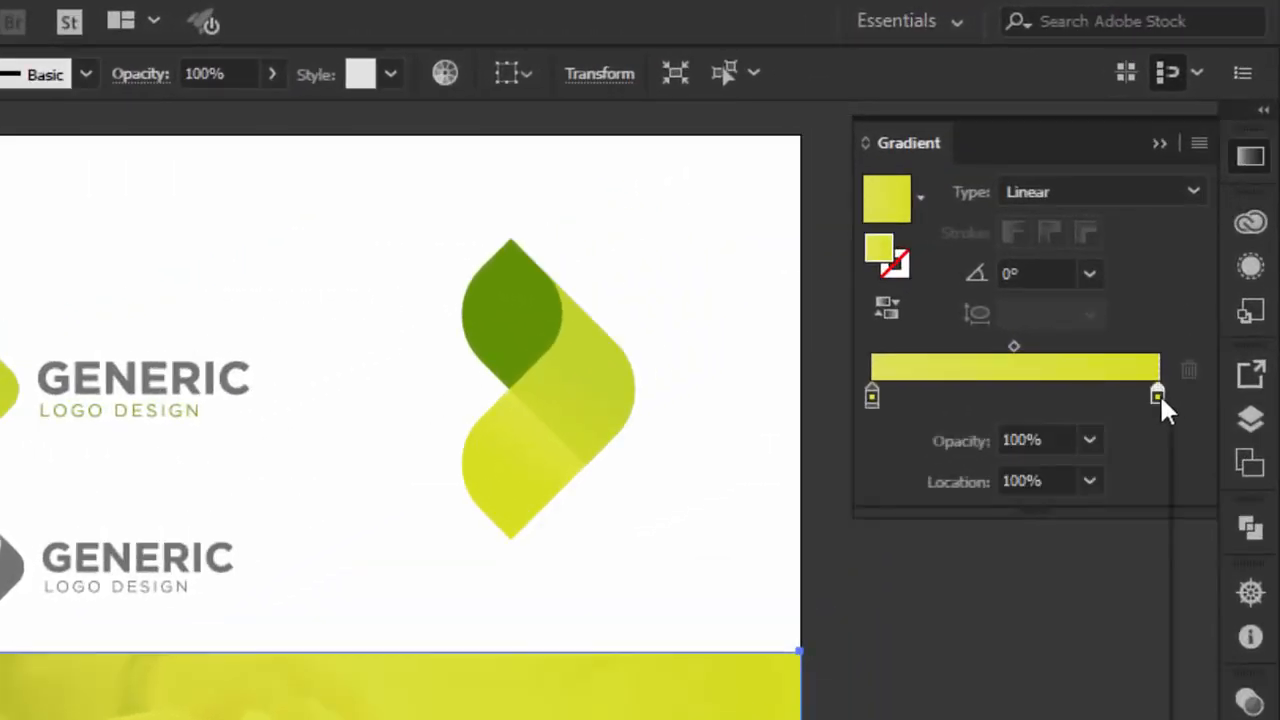
{"action": "double_click", "coordinate": [1157, 395]}
{"action": "left_click_drag", "start_coordinate": [1105, 668], "coordinate": [1040, 668]}
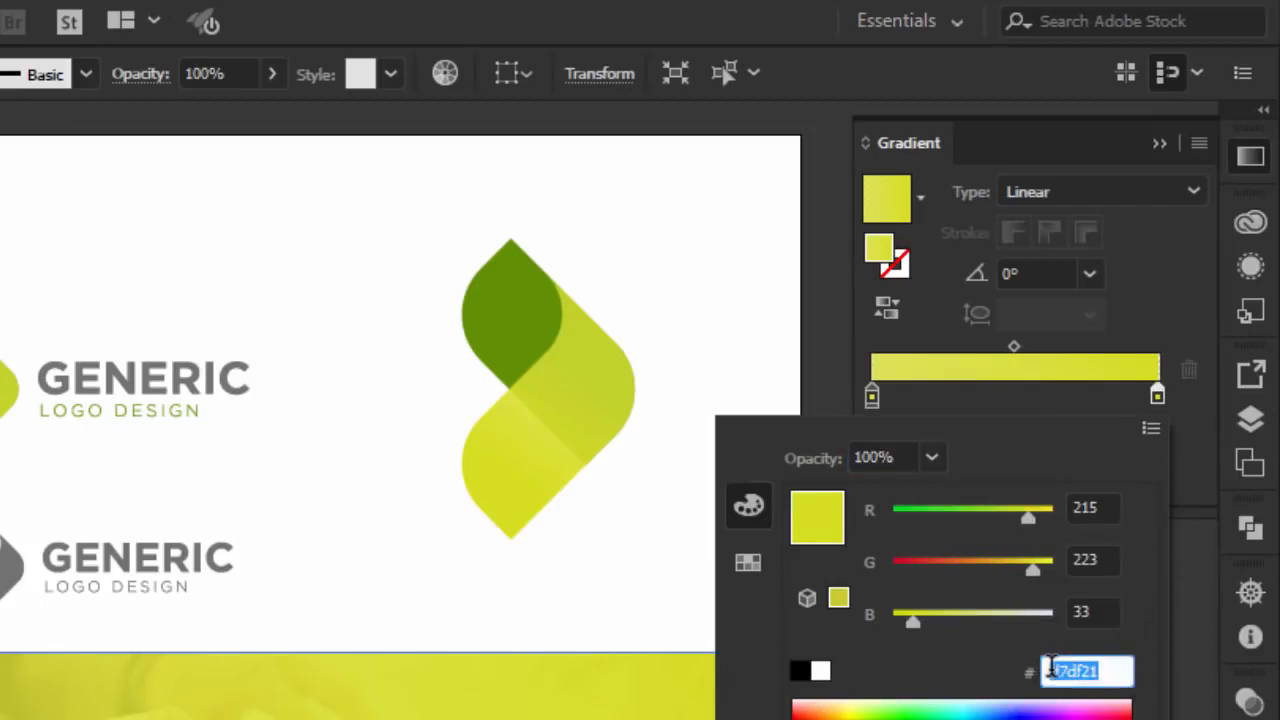
{"action": "type", "text": "629107"}
{"action": "key", "text": "Return"}
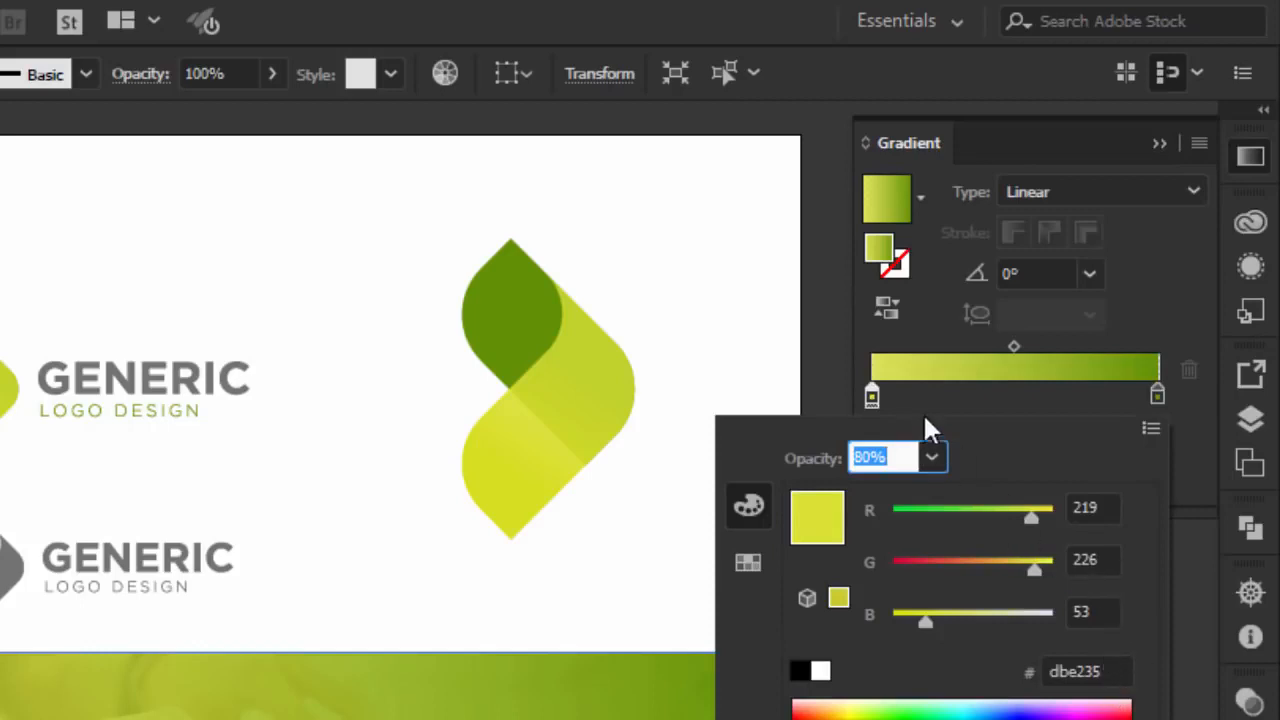
Reduce the opacity of the gradient's left yellow stop to 40%.
{"action": "left_click", "coordinate": [869, 390]}
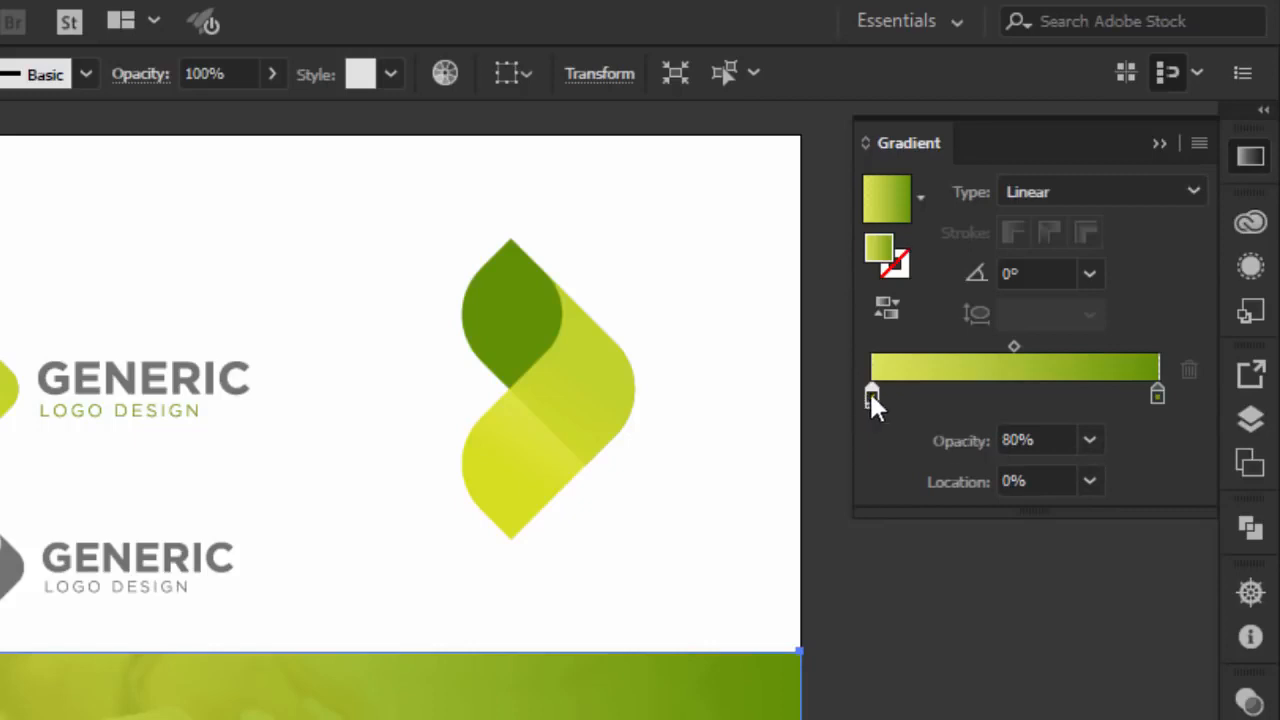
{"action": "left_click", "coordinate": [1090, 442]}
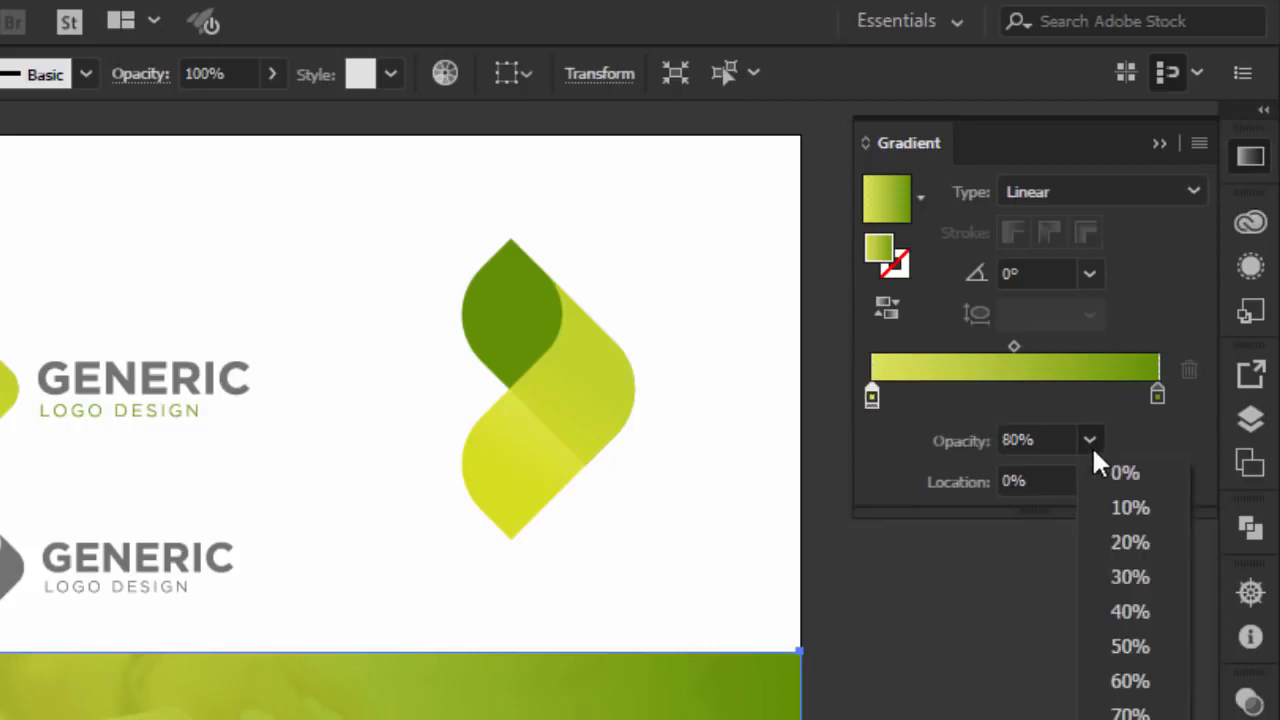
{"action": "left_click", "coordinate": [1134, 614]}
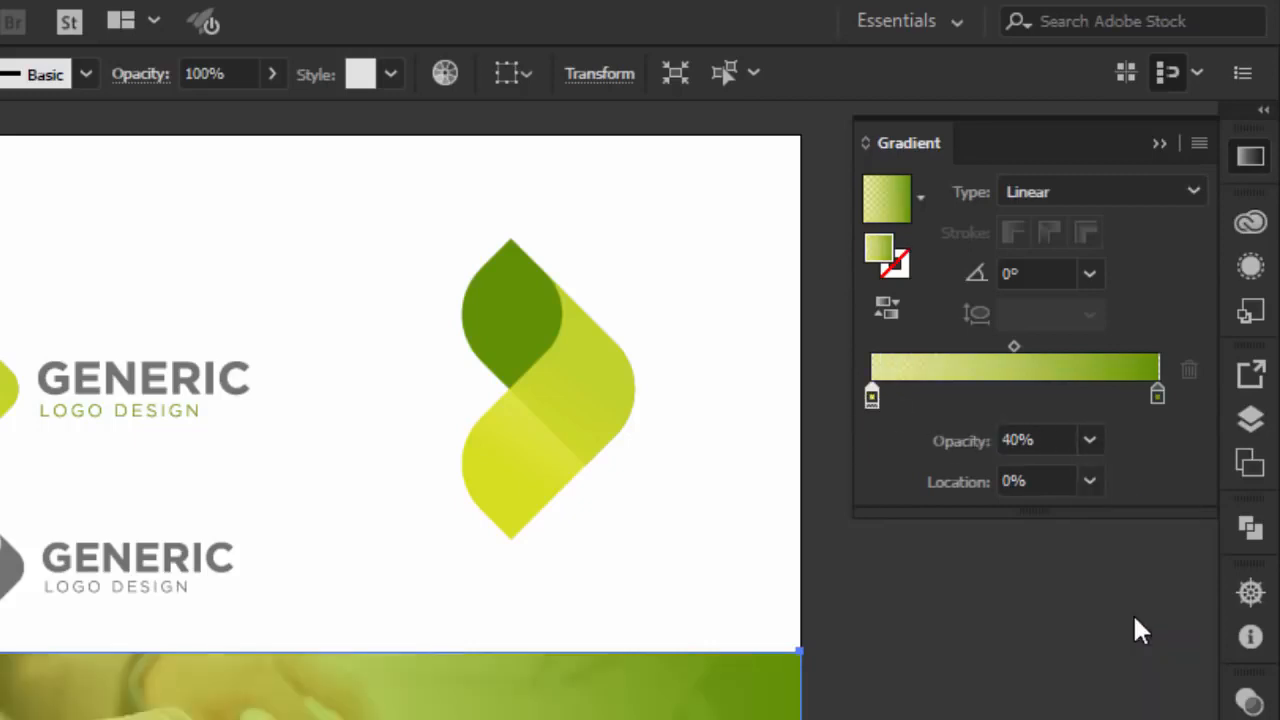
{"action": "left_click", "coordinate": [1159, 395]}
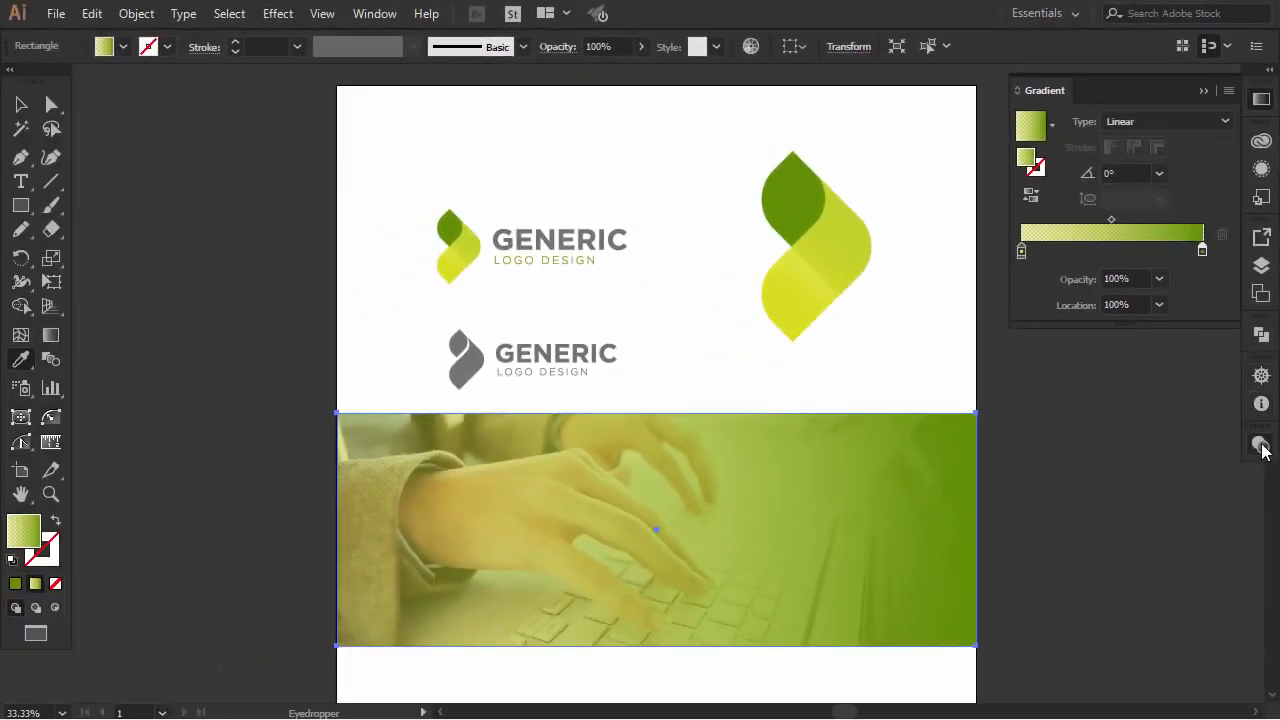
Blend the gradient rectangle into the photo using Multiply mode at 83% opacity.
{"action": "left_click", "coordinate": [1262, 447]}
{"action": "left_click", "coordinate": [1092, 466]}
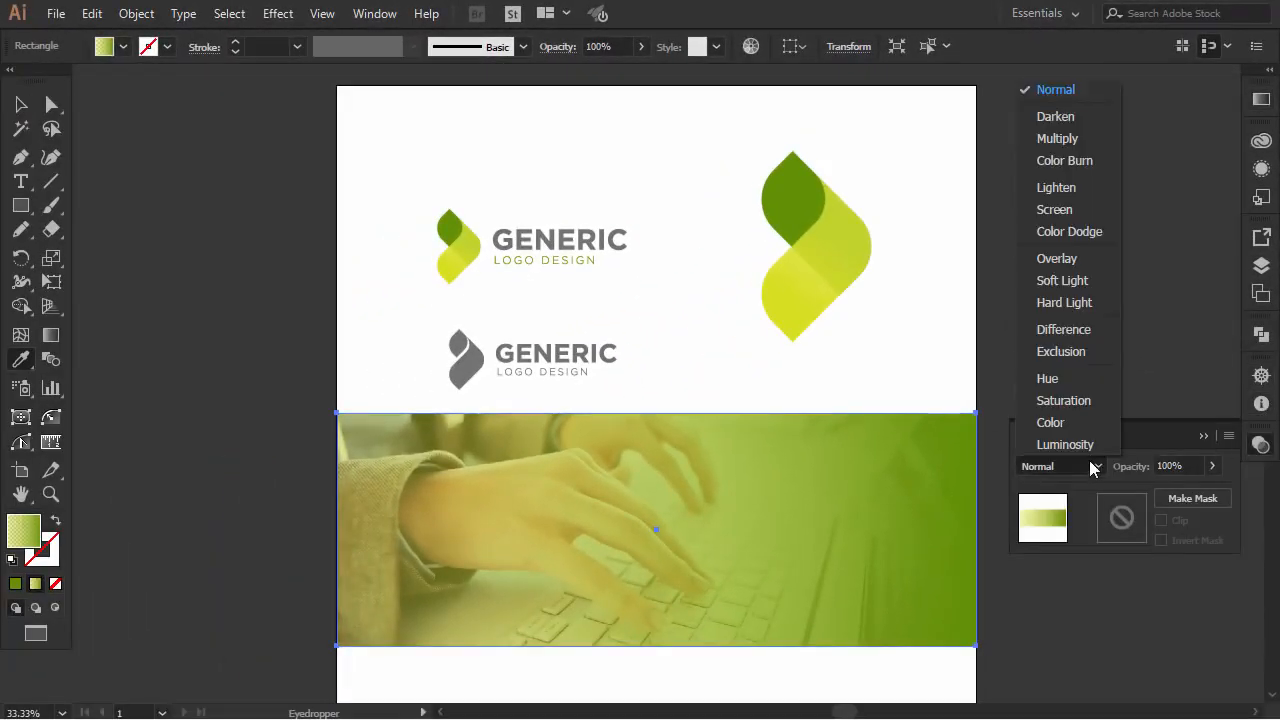
{"action": "left_click", "coordinate": [1062, 139]}
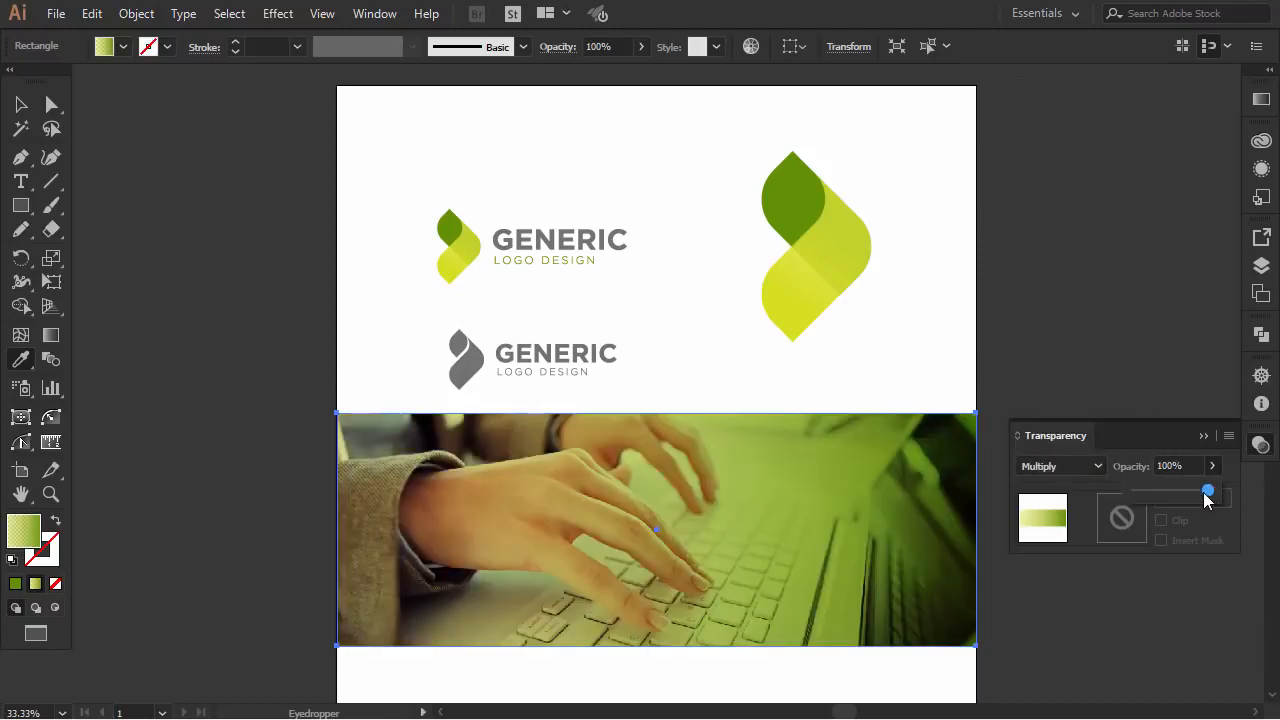
{"action": "left_click_drag", "start_coordinate": [1193, 493], "coordinate": [1190, 493]}
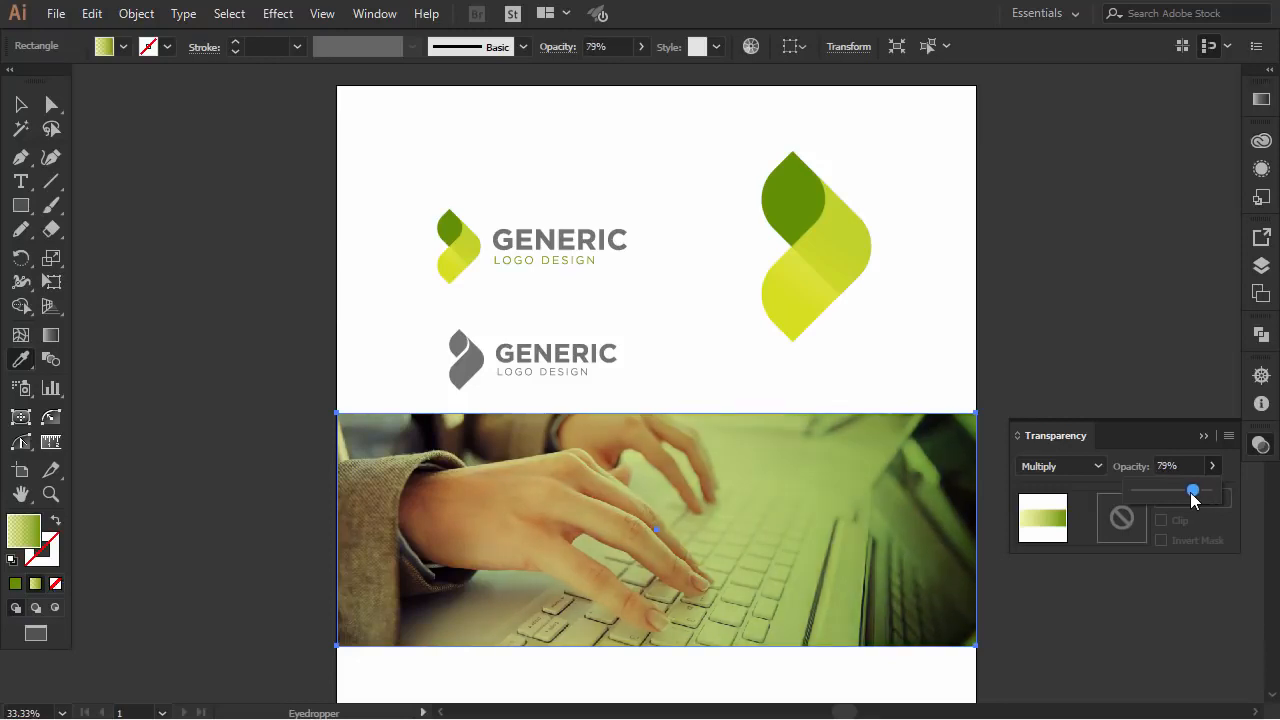
{"action": "left_click", "coordinate": [1204, 438]}
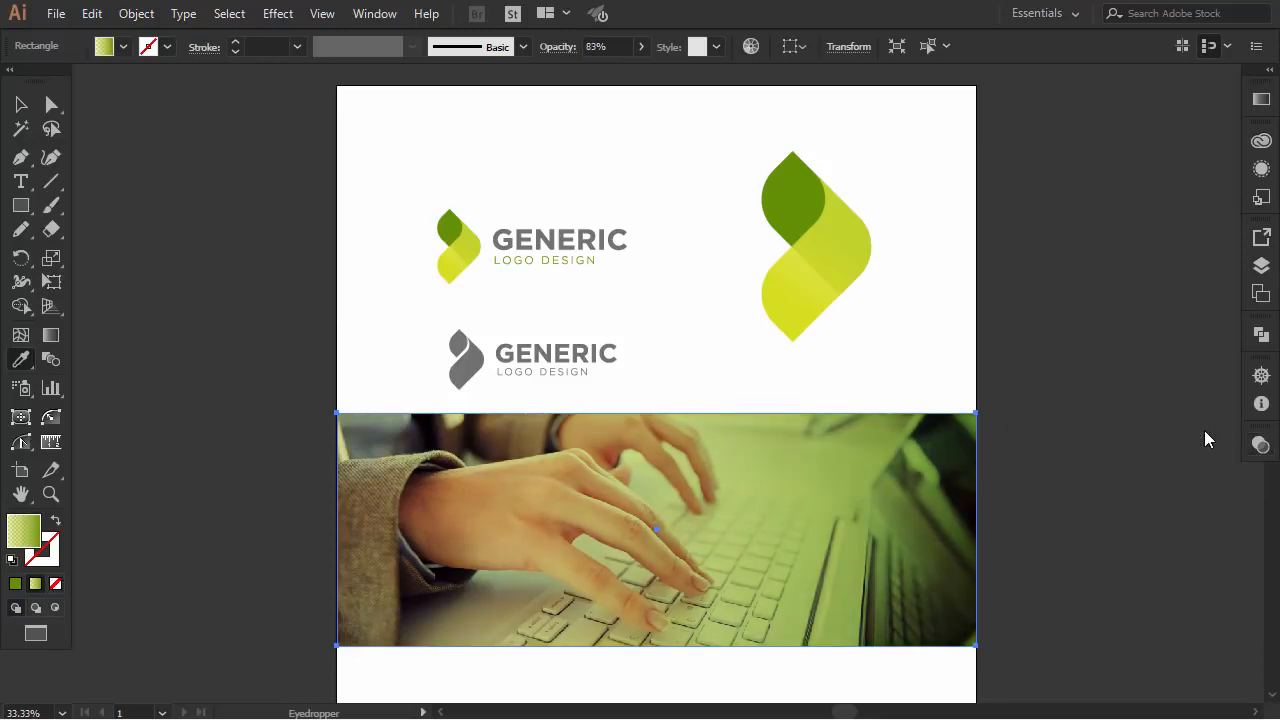
Move the gray logo onto the right part of the photo and bring it in front of the banner.
{"action": "left_click", "coordinate": [22, 105]}
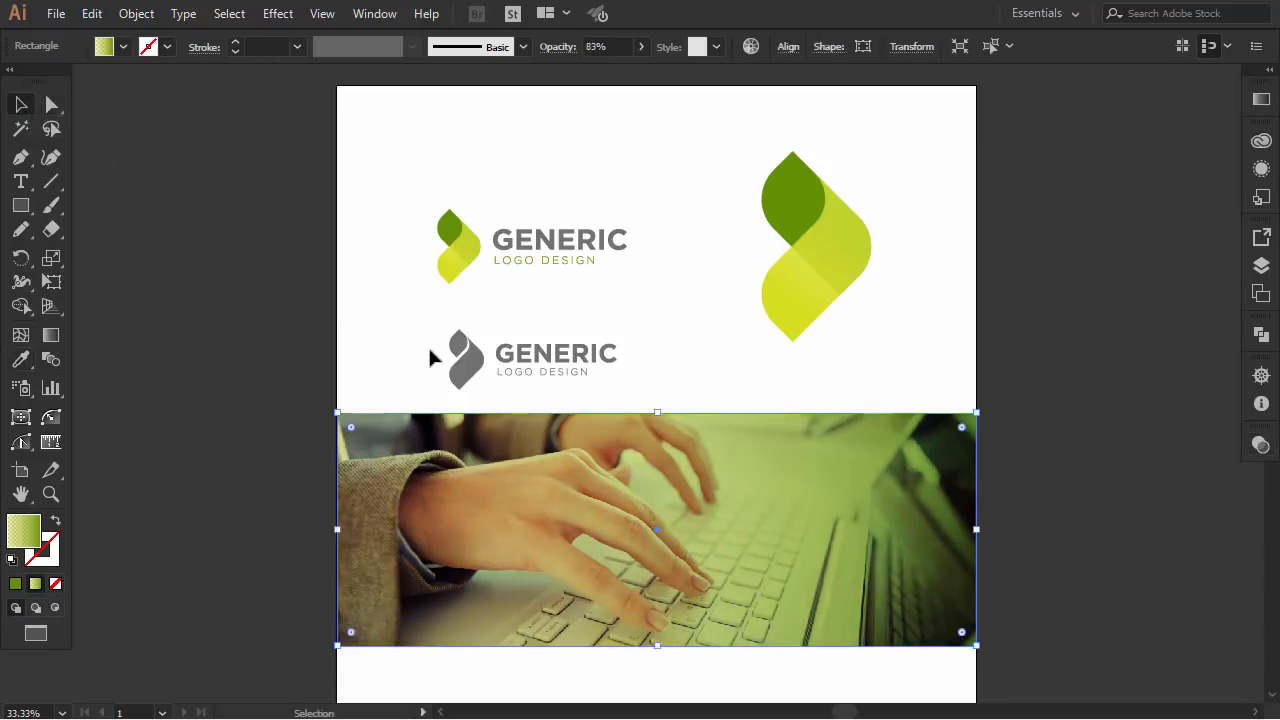
{"action": "left_click_drag", "start_coordinate": [476, 371], "coordinate": [796, 545]}
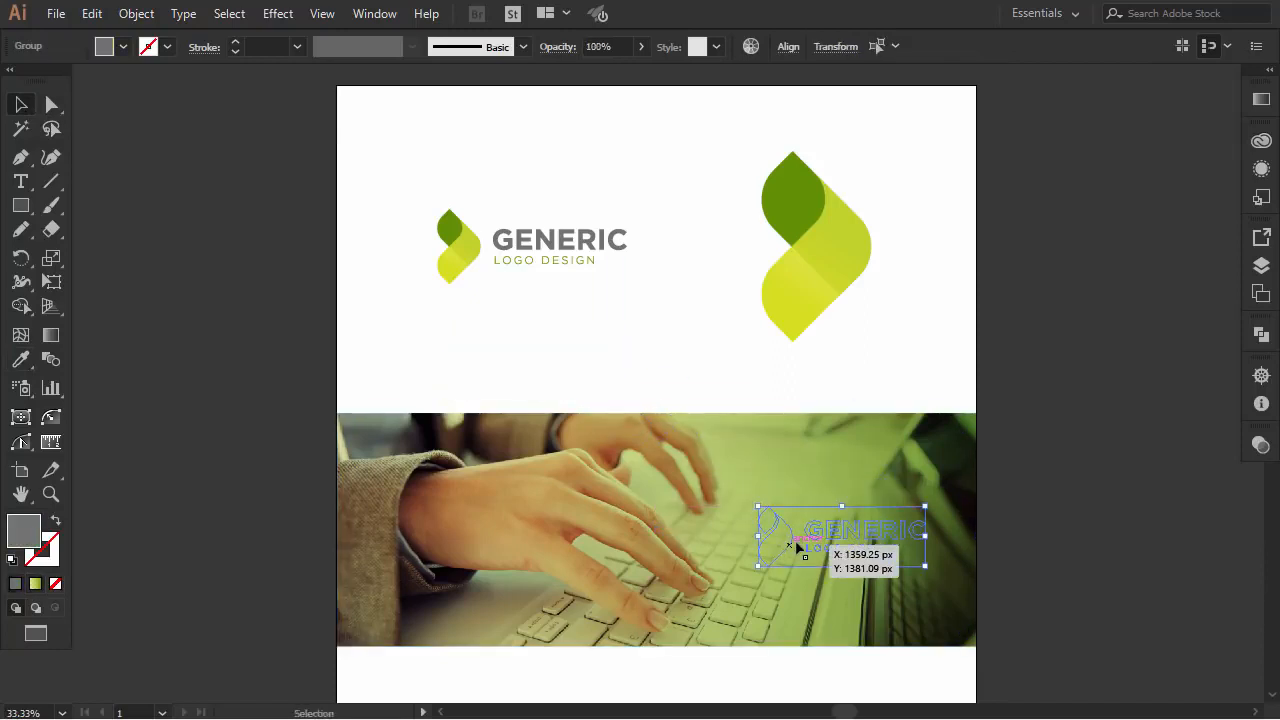
{"action": "right_click", "coordinate": [815, 537]}
{"action": "mouse_move", "coordinate": [866, 435]}
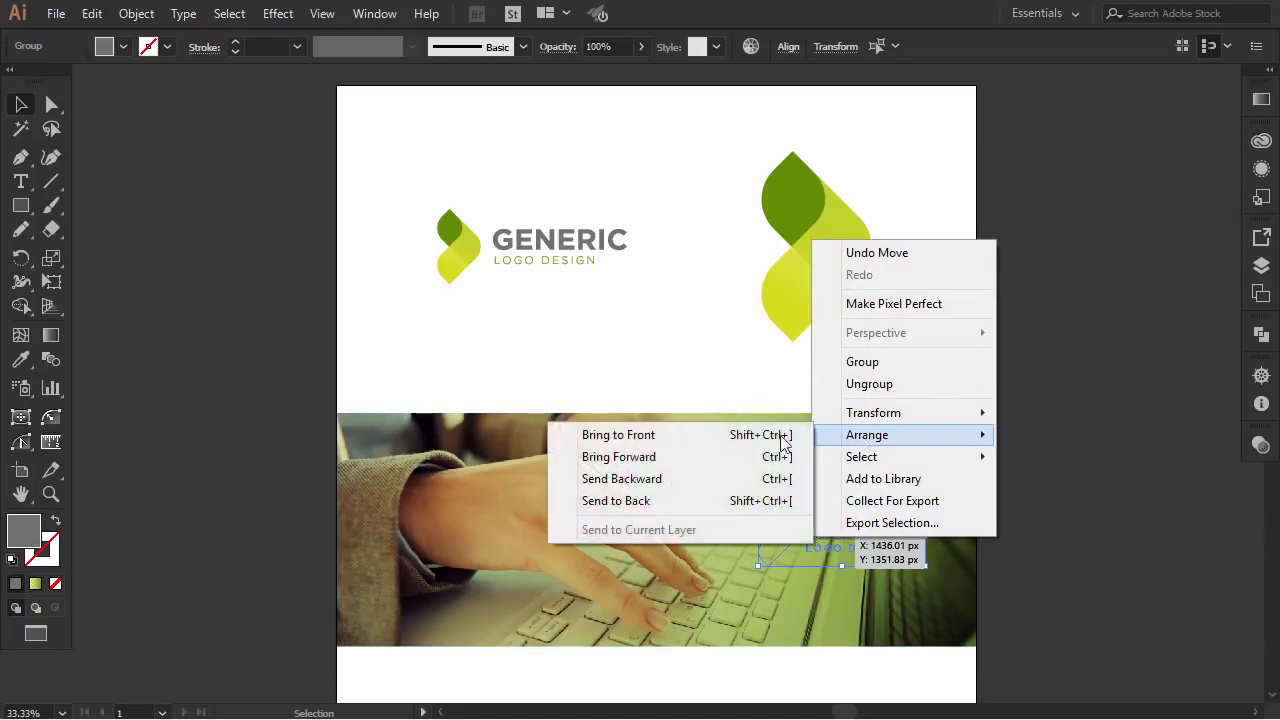
{"action": "left_click", "coordinate": [777, 455]}
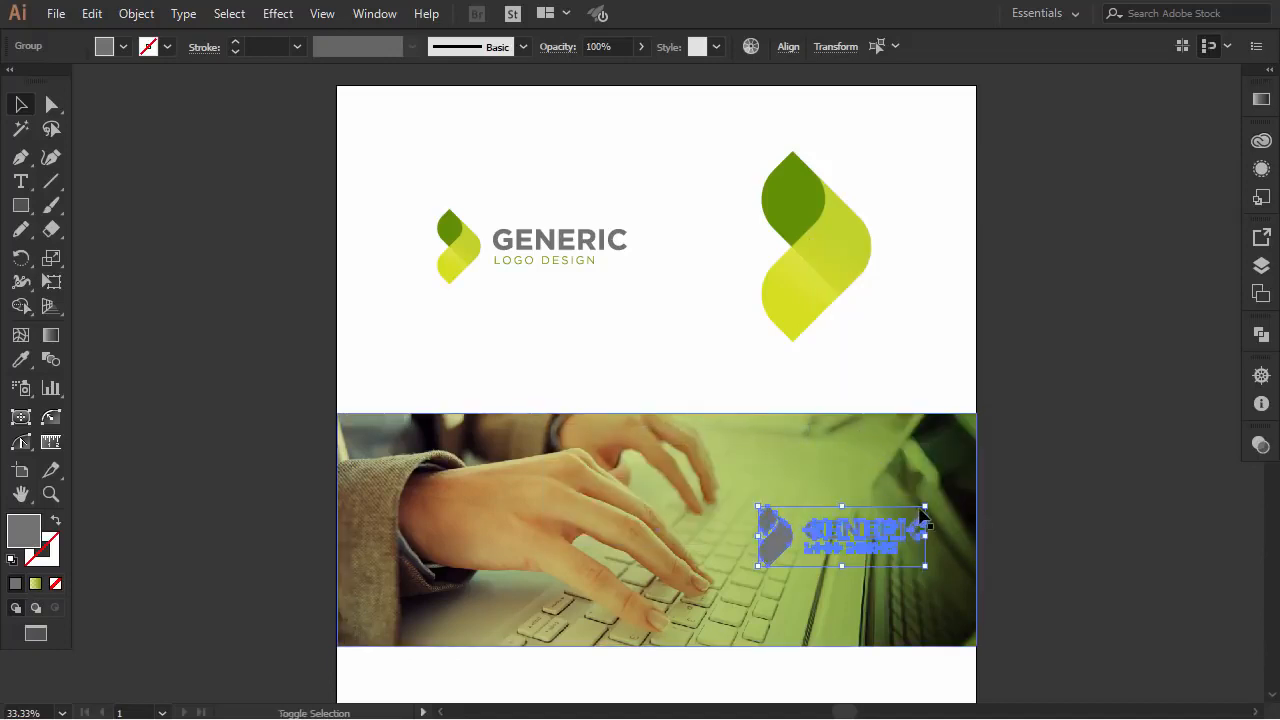
Enlarge the gray logo slightly over the laptop keyboard and recolor it white.
{"action": "left_click_drag", "start_coordinate": [925, 507], "coordinate": [948, 498]}
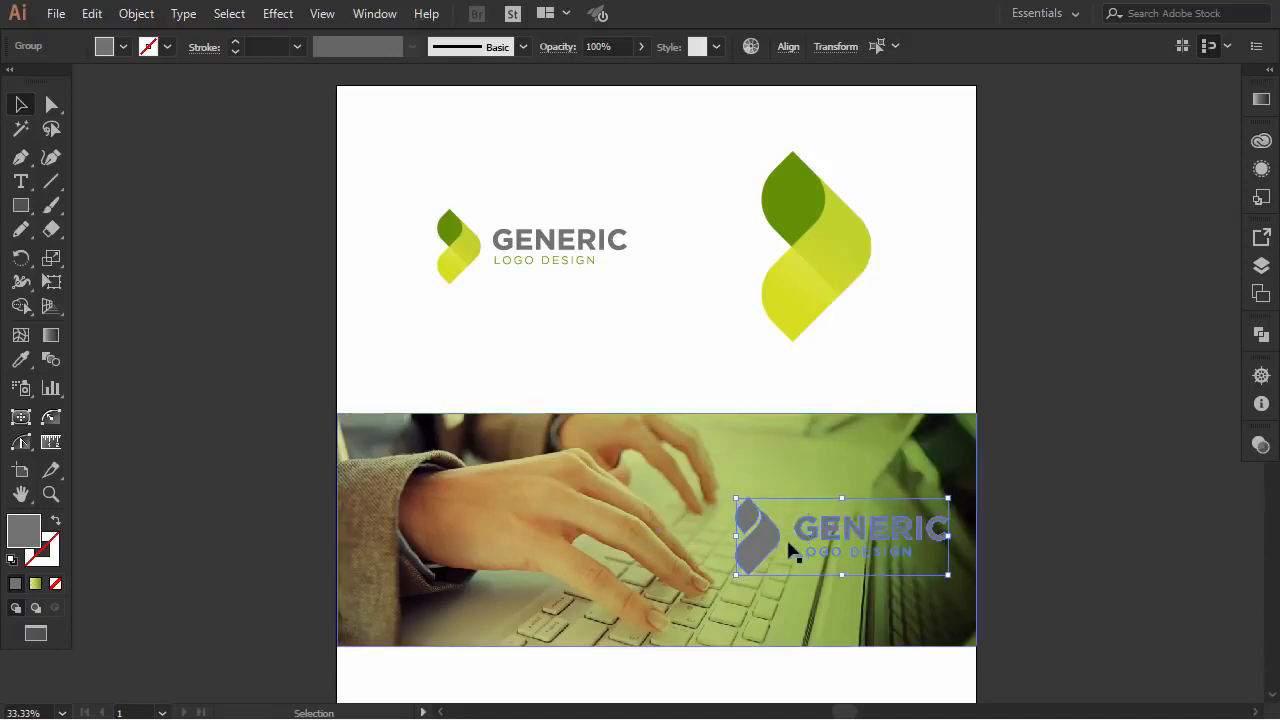
{"action": "left_click_drag", "start_coordinate": [760, 546], "coordinate": [737, 540]}
{"action": "key", "text": "i"}
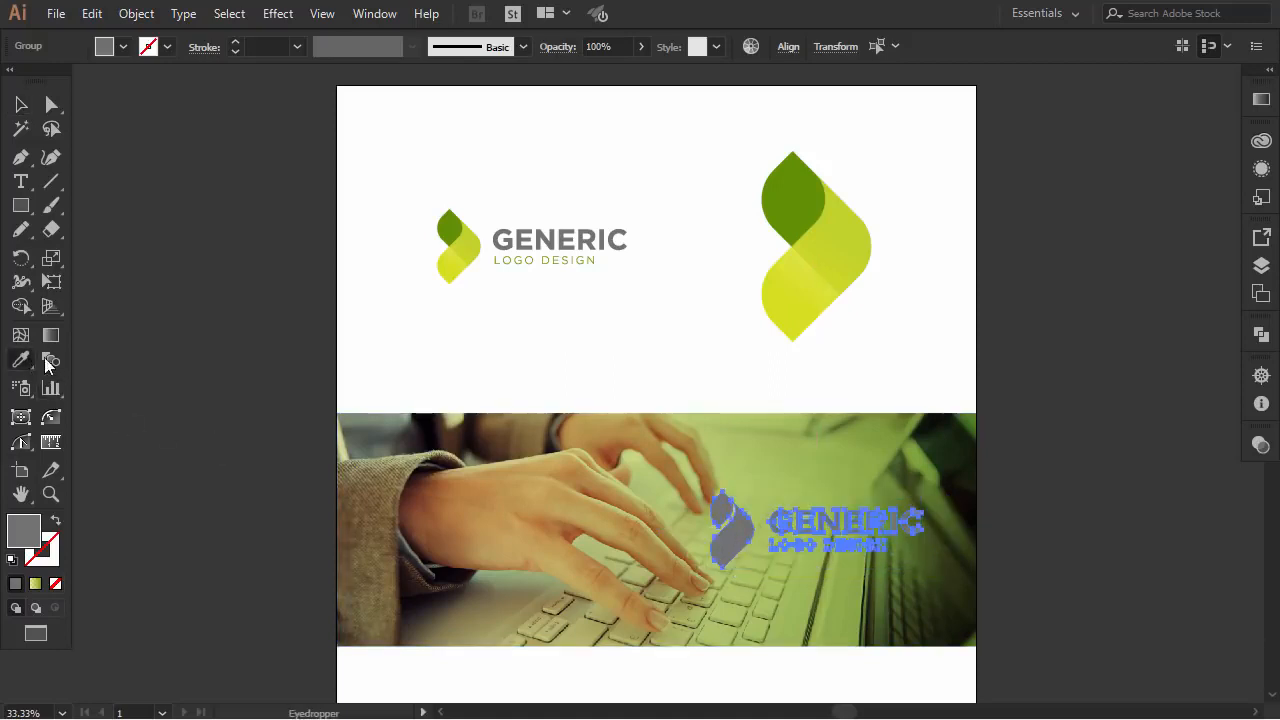
{"action": "left_click", "coordinate": [423, 365]}
{"action": "left_click", "coordinate": [22, 105]}
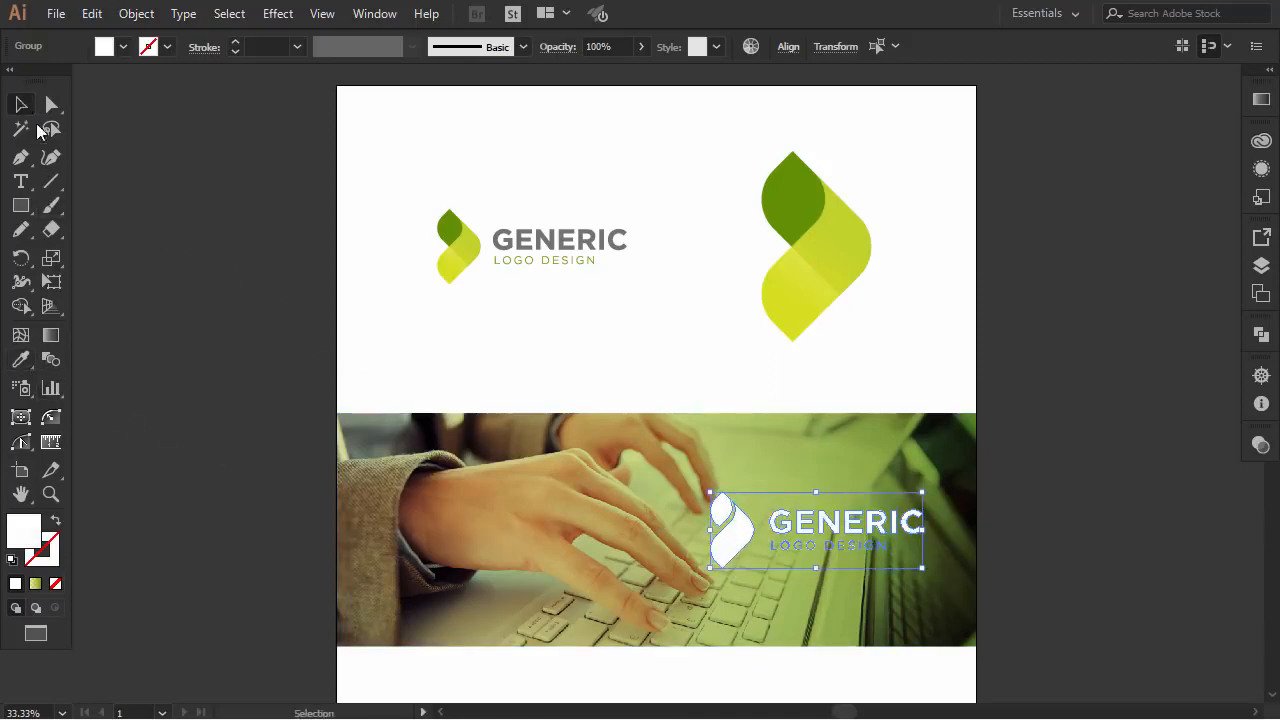
{"action": "left_click", "coordinate": [140, 280]}
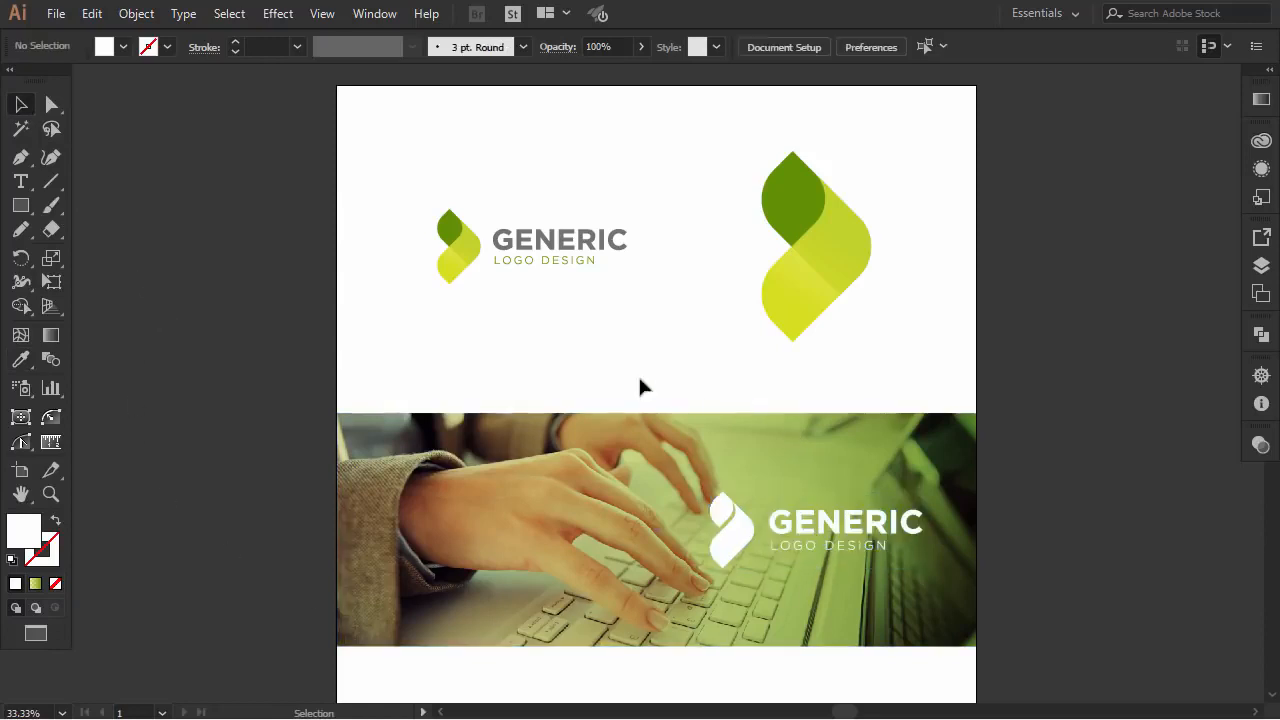
Draw a thin strip across the full width of the photo's top edge and fill it with the leaf's dark green.
{"action": "left_click", "coordinate": [20, 207]}
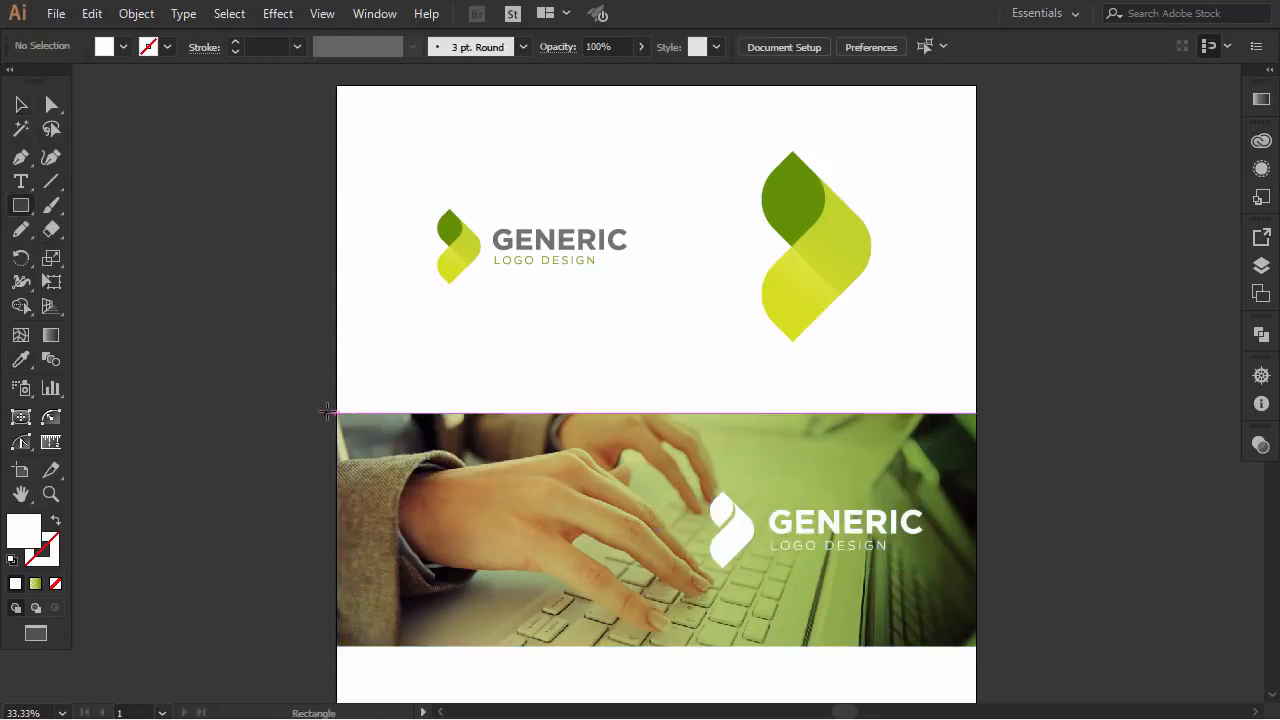
{"action": "left_click_drag", "start_coordinate": [335, 414], "coordinate": [977, 425]}
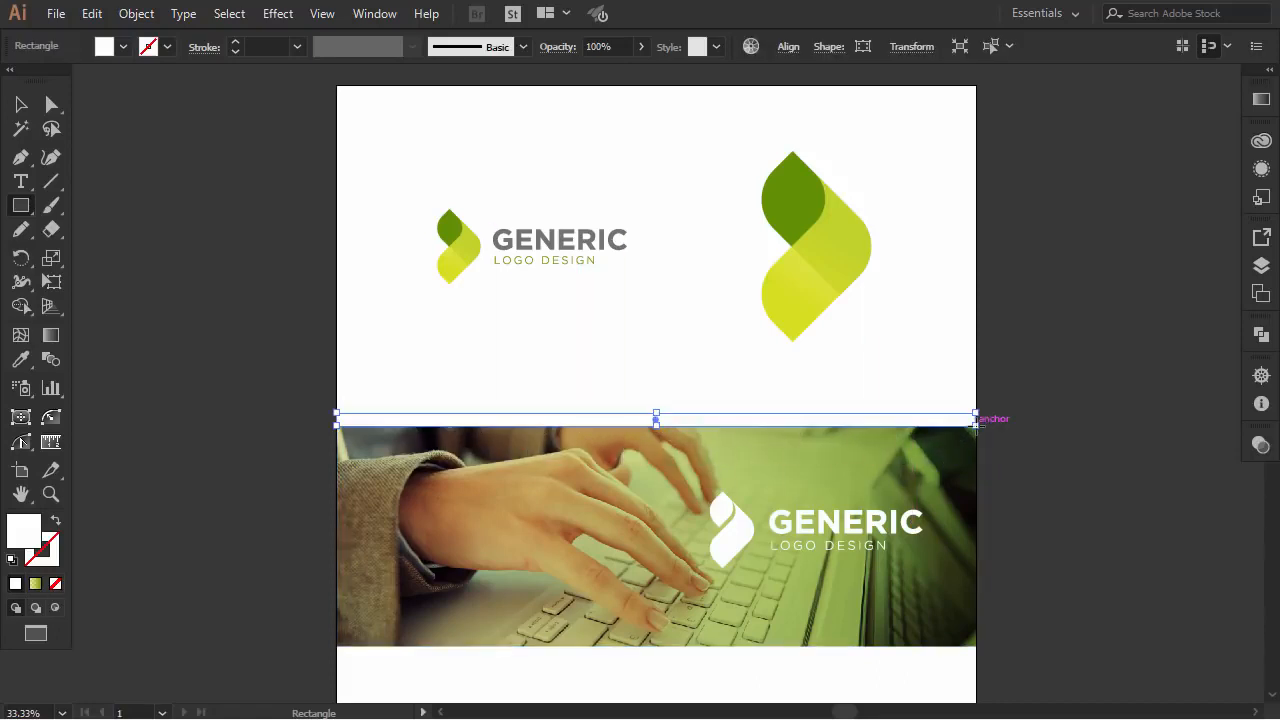
{"action": "left_click", "coordinate": [19, 361]}
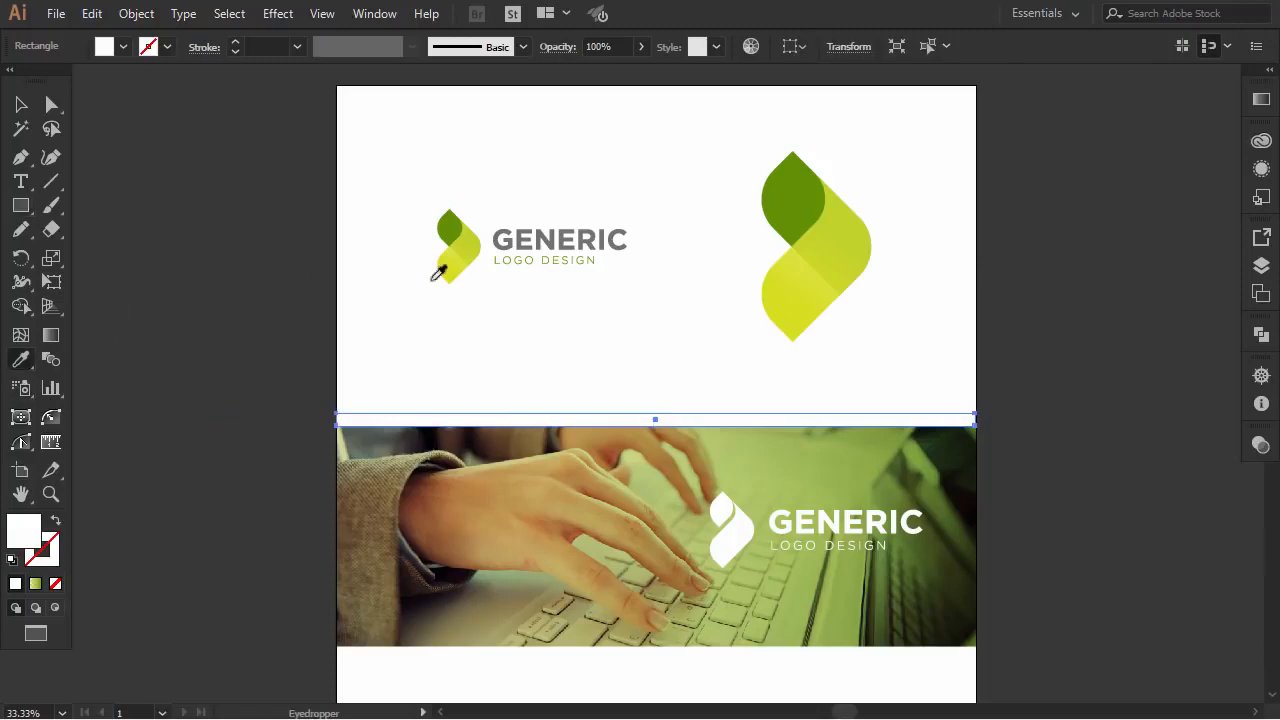
{"action": "left_click", "coordinate": [782, 208]}
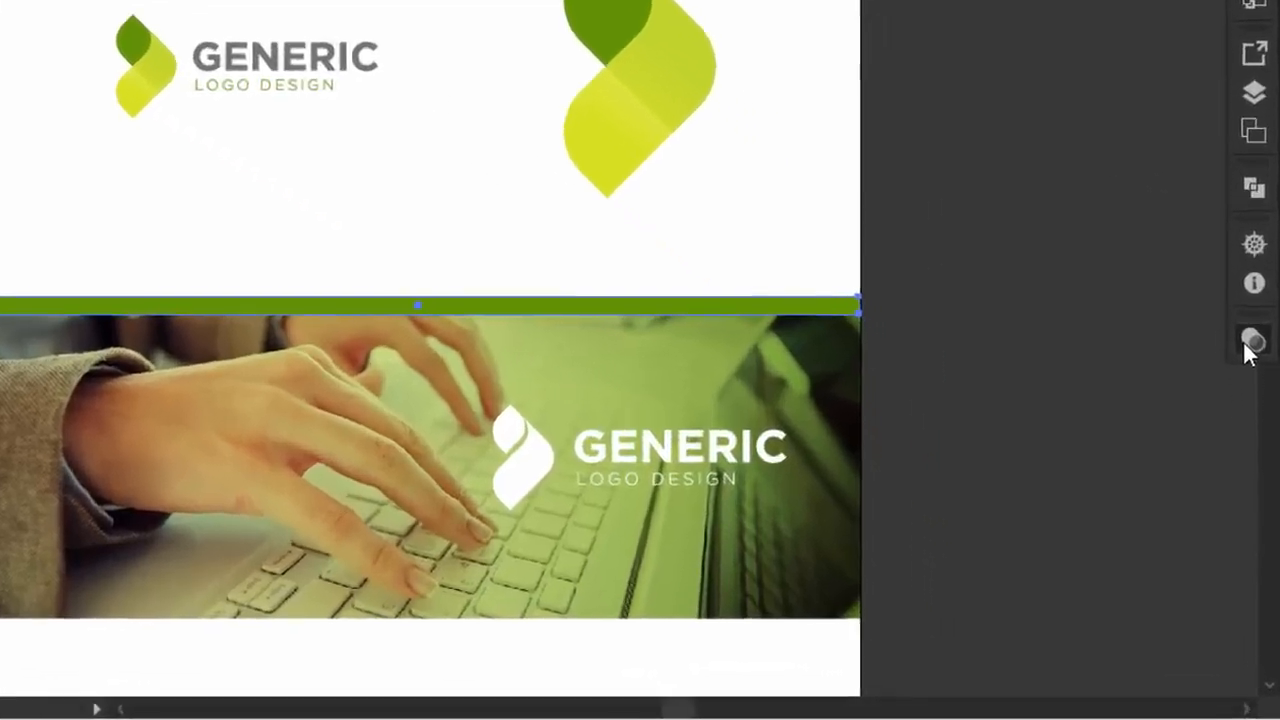
Set the green strip's blend mode to Multiply and its opacity to 68%.
{"action": "left_click", "coordinate": [1250, 343]}
{"action": "left_click", "coordinate": [1005, 329]}
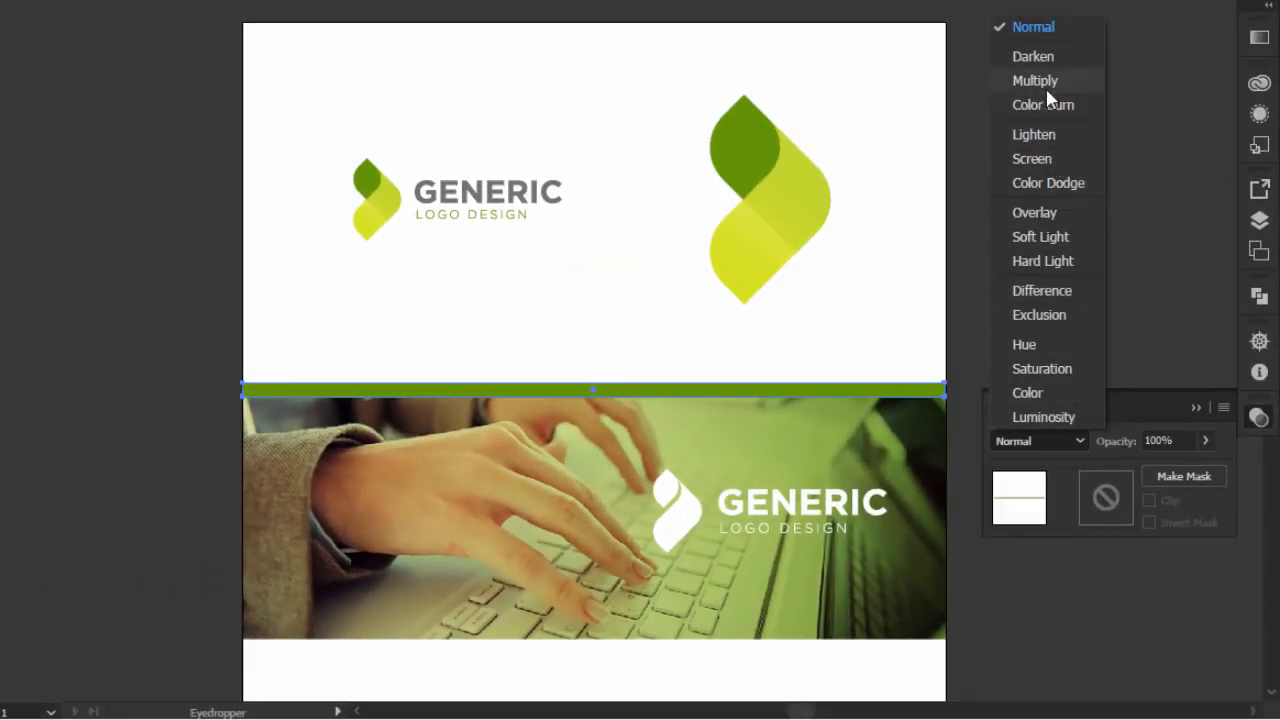
{"action": "left_click", "coordinate": [1046, 88]}
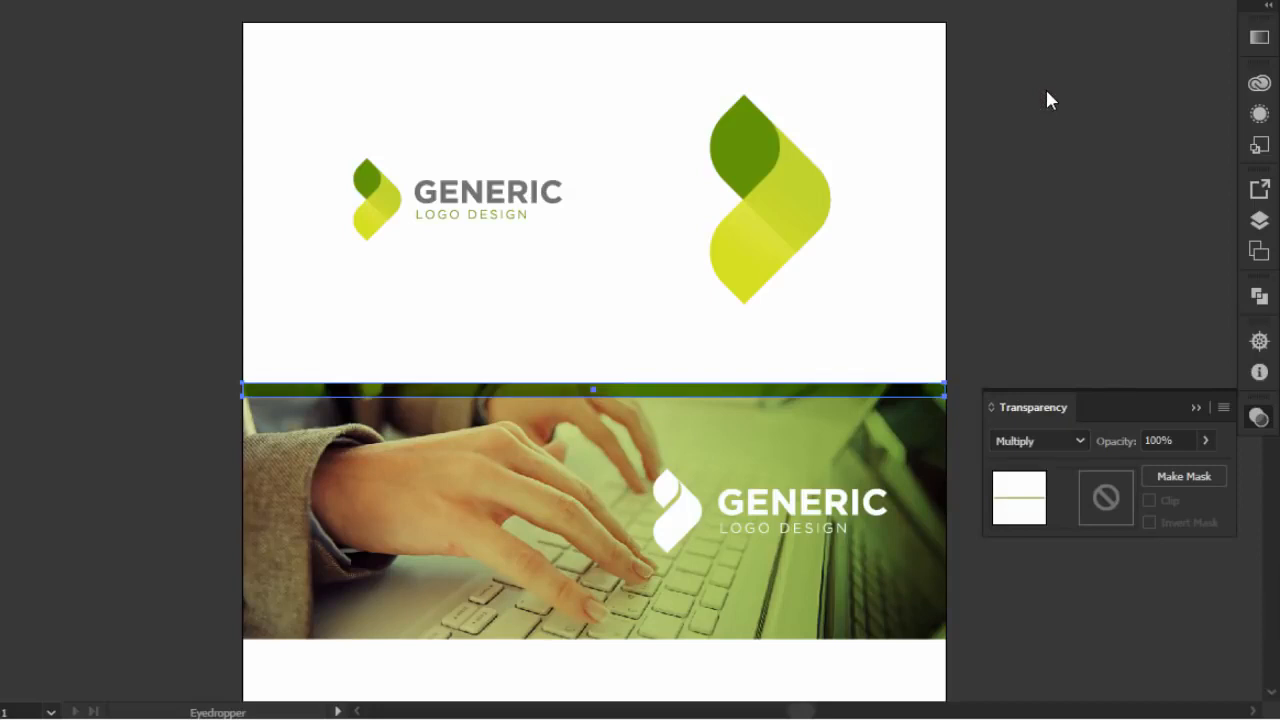
{"action": "left_click", "coordinate": [1205, 441]}
{"action": "left_click_drag", "start_coordinate": [1200, 466], "coordinate": [1172, 468]}
{"action": "left_click", "coordinate": [1197, 407]}
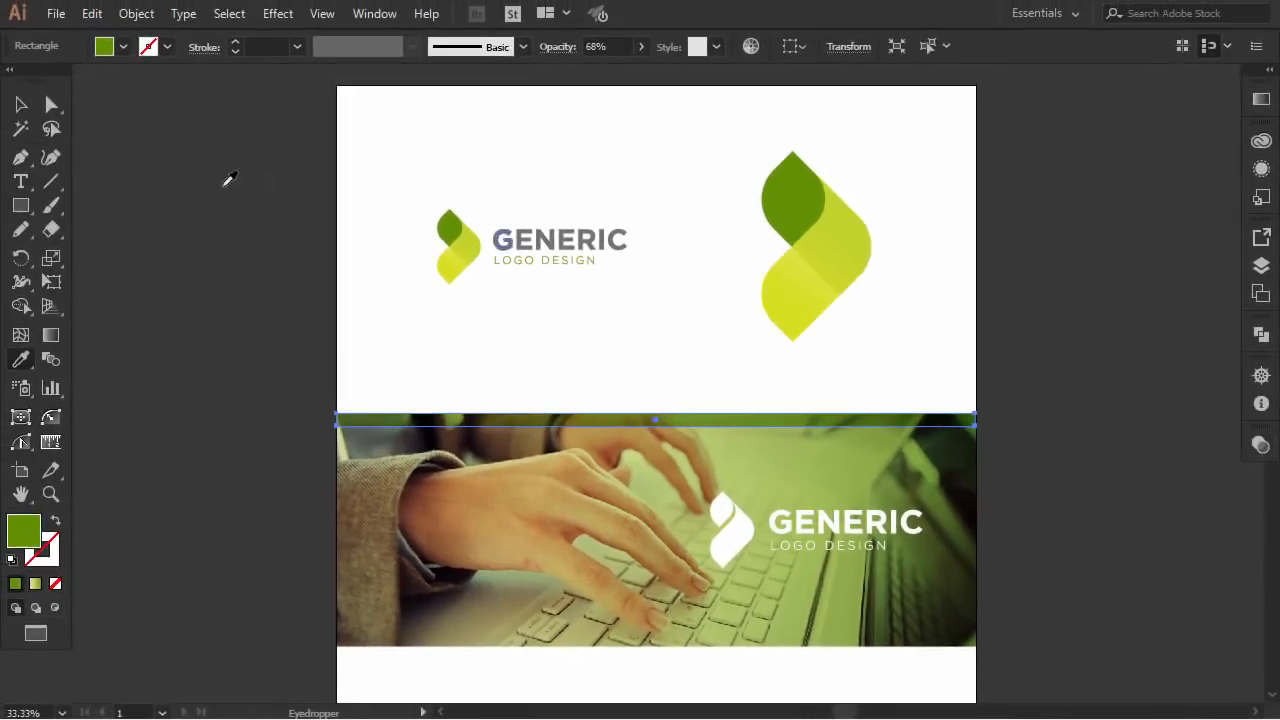
{"action": "left_click", "coordinate": [29, 110]}
{"action": "left_click", "coordinate": [157, 152]}
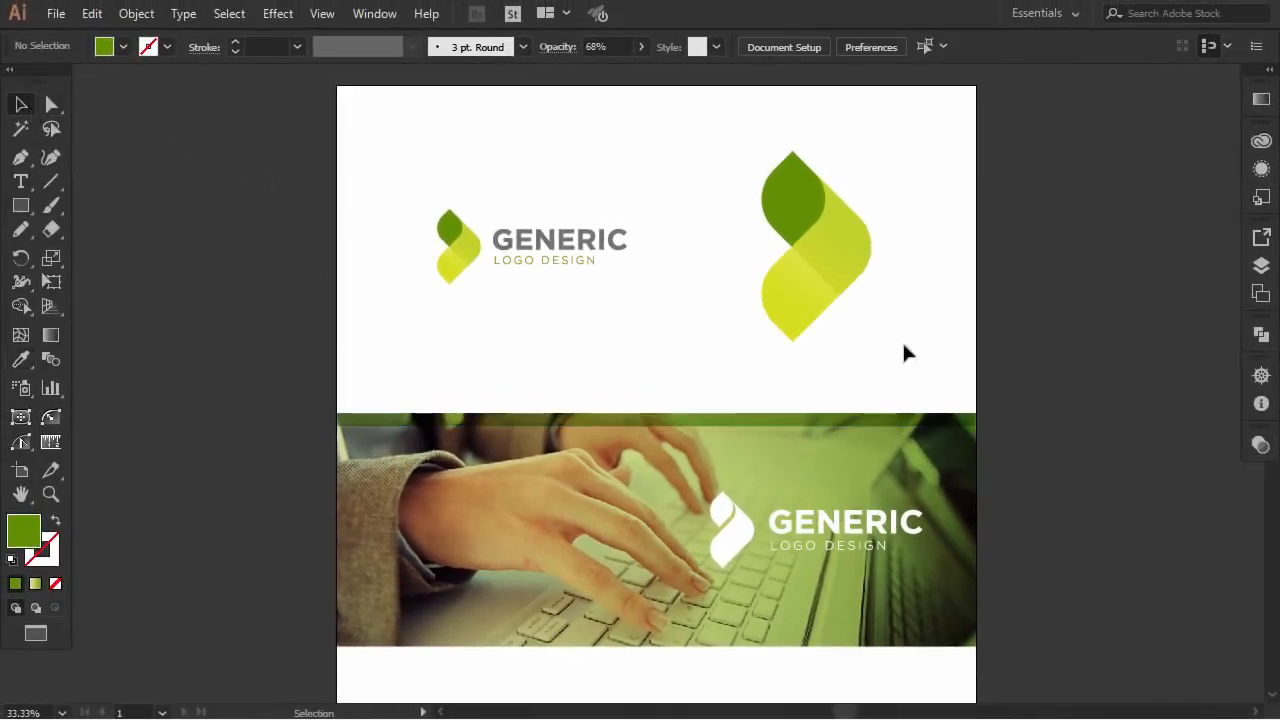
Move the colored horizontal logo and the large icon together slightly down in the white area above the photo.
{"action": "left_click", "coordinate": [910, 434]}
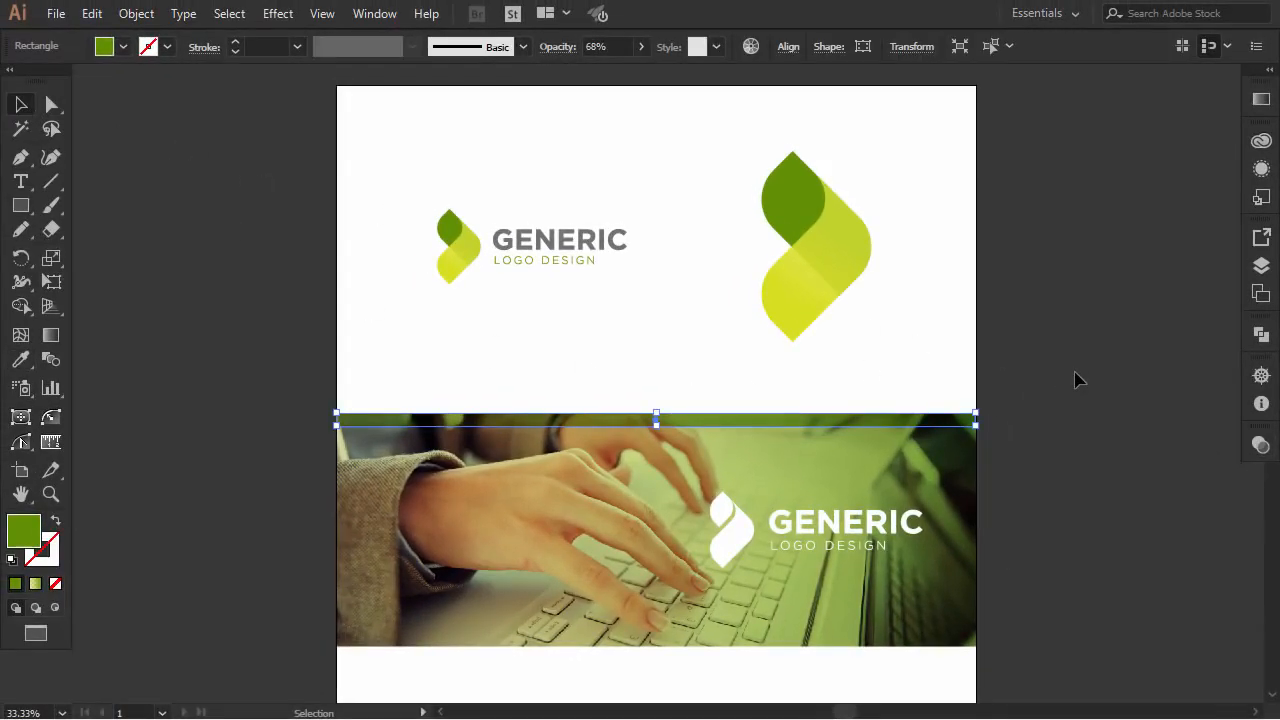
{"action": "left_click_drag", "start_coordinate": [908, 147], "coordinate": [540, 304]}
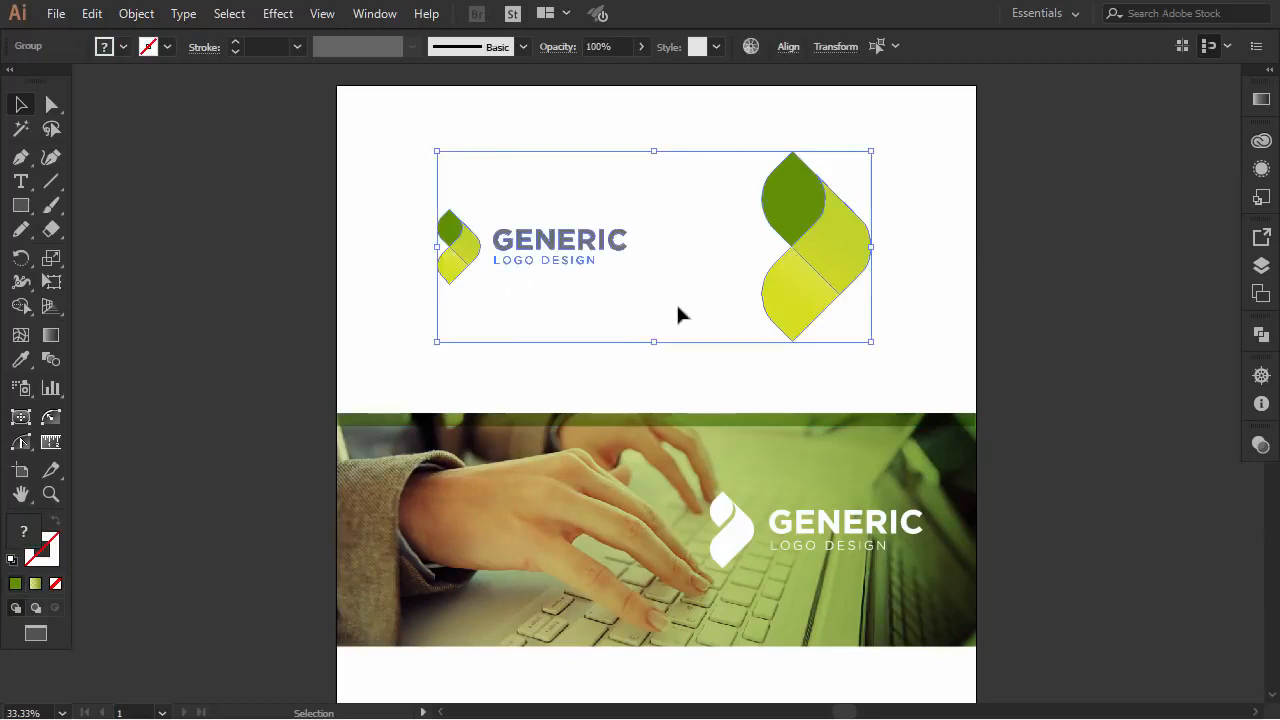
{"action": "left_click_drag", "start_coordinate": [800, 286], "coordinate": [804, 296]}
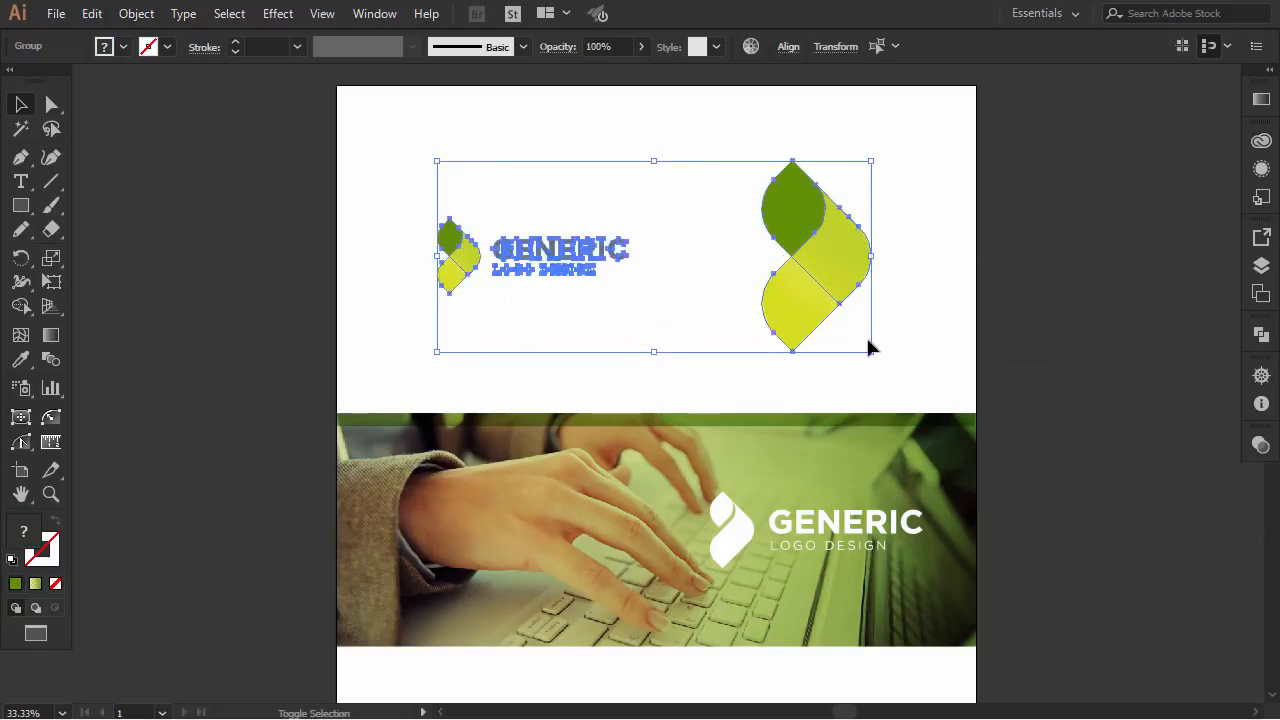
{"action": "left_click", "coordinate": [952, 389]}
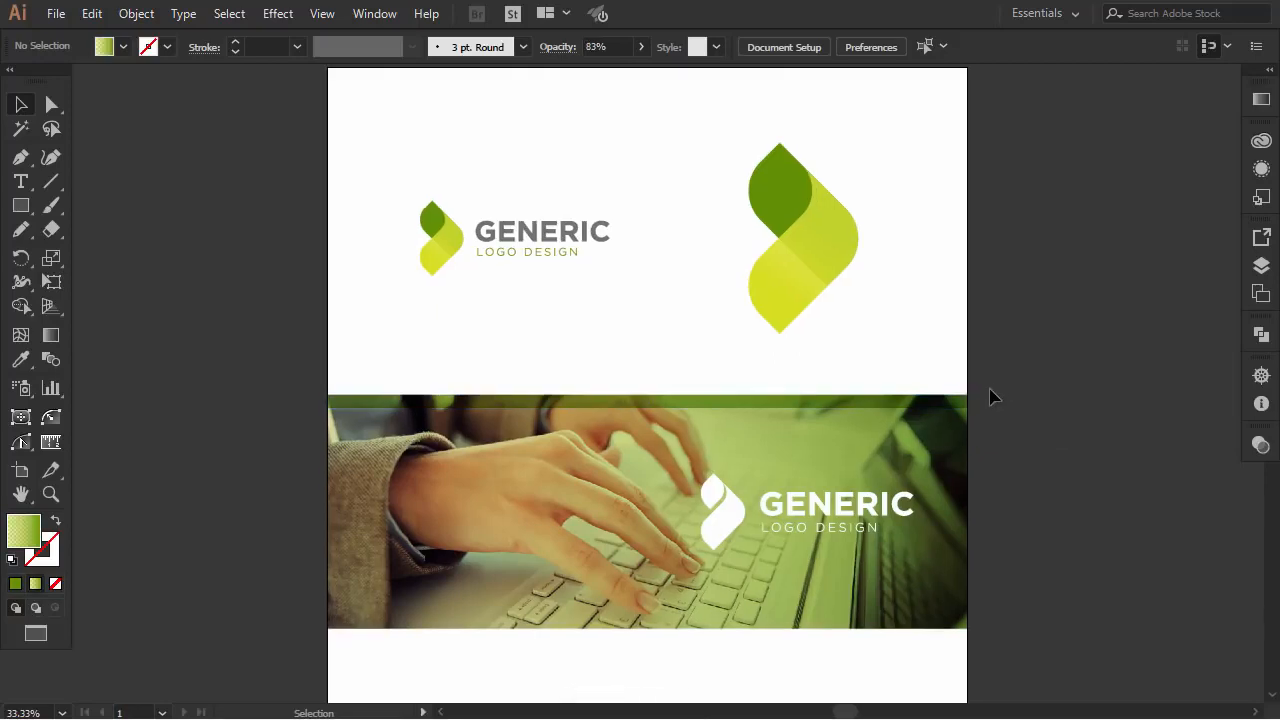
Lock the banner photo together with its green tint and top strip, leaving the white logo unlocked.
{"action": "left_click_drag", "start_coordinate": [990, 397], "coordinate": [305, 433]}
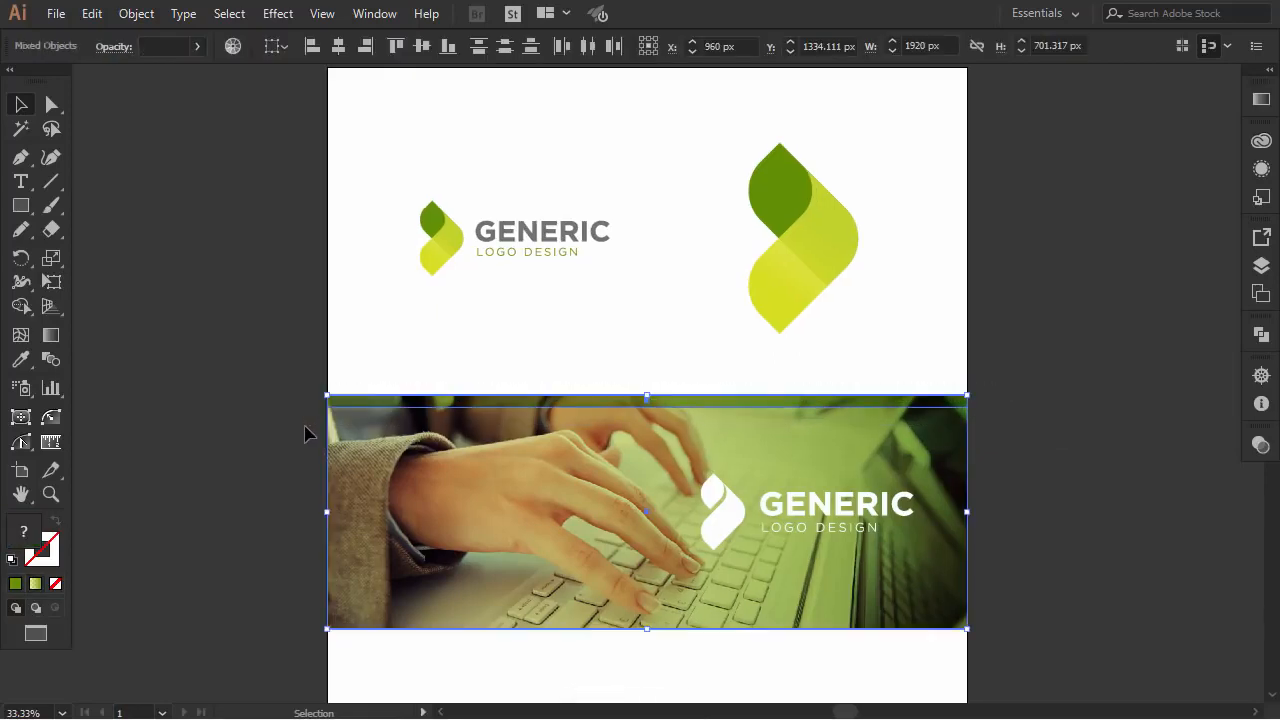
{"action": "left_click", "coordinate": [156, 18]}
{"action": "mouse_move", "coordinate": [354, 134]}
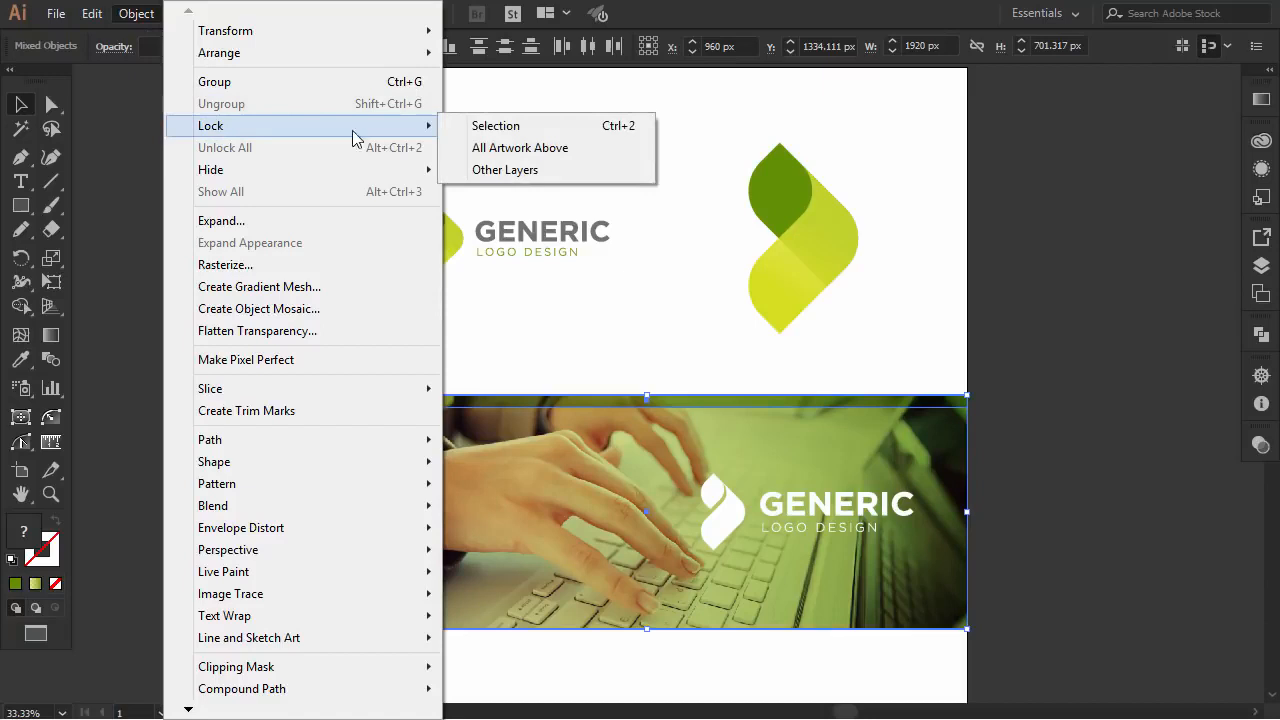
{"action": "left_click", "coordinate": [478, 131]}
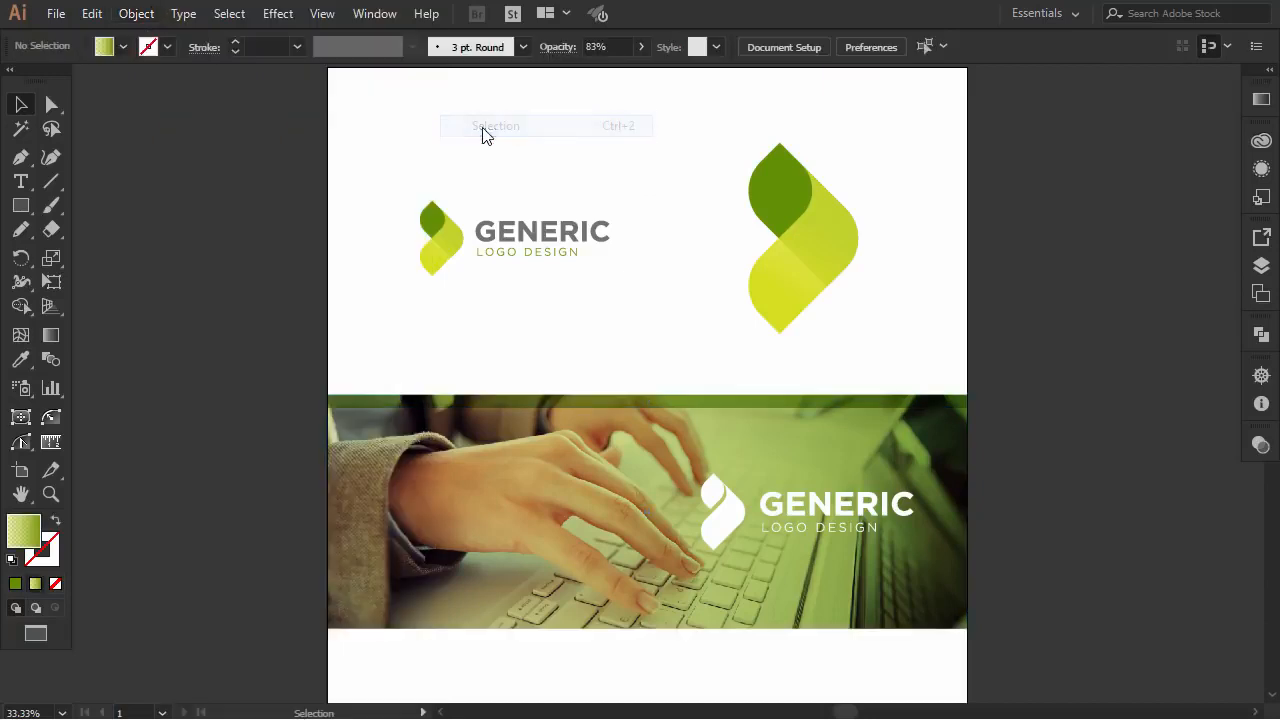
{"action": "left_click", "coordinate": [803, 495]}
{"action": "left_click", "coordinate": [1031, 462]}
Draw a full-width rectangle directly below the photo and fill it with the yellow gradient sampled from the large icon.
{"action": "scroll", "coordinate": [958, 445], "scroll_direction": "down", "scroll_amount": 5}
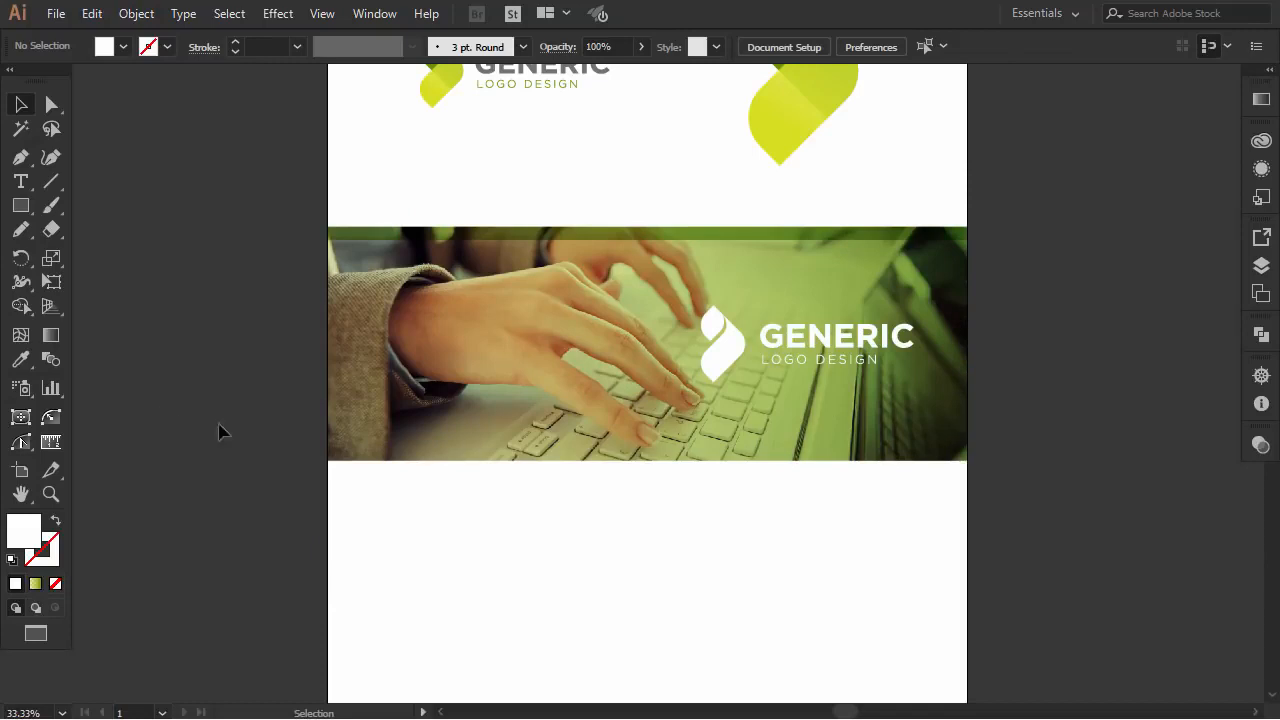
{"action": "left_click", "coordinate": [21, 206]}
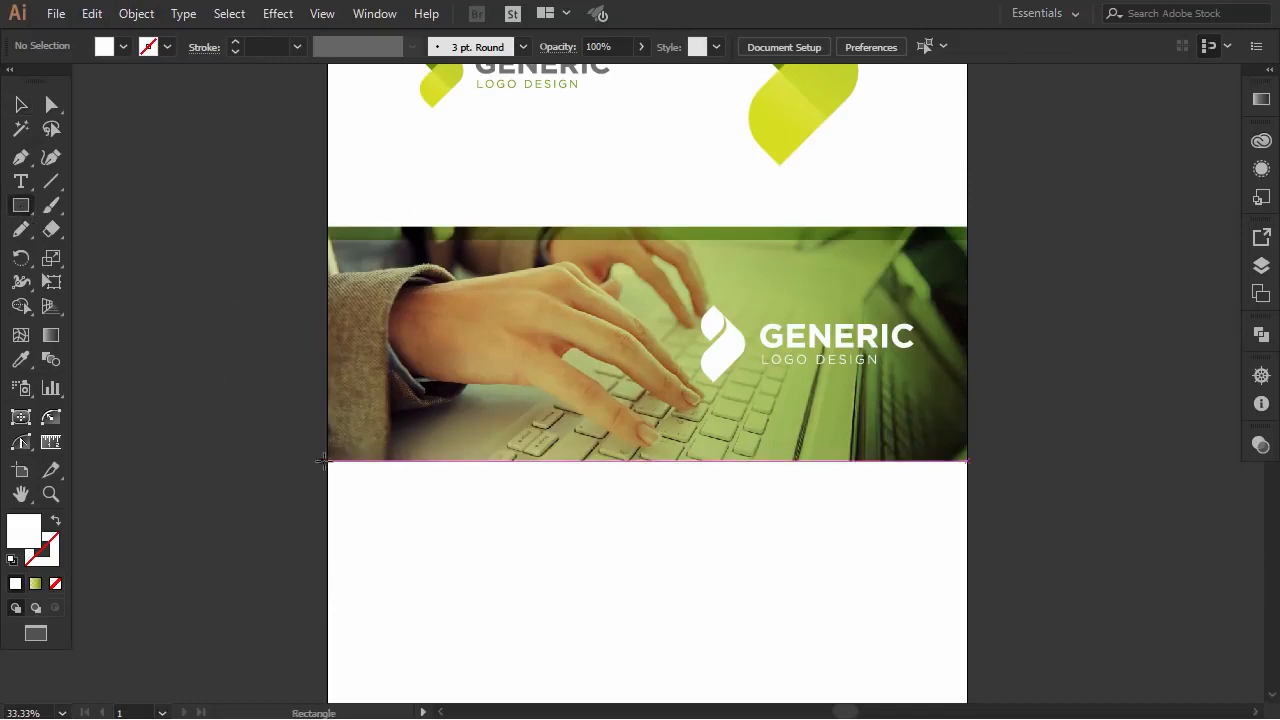
{"action": "left_click_drag", "start_coordinate": [328, 460], "coordinate": [960, 630]}
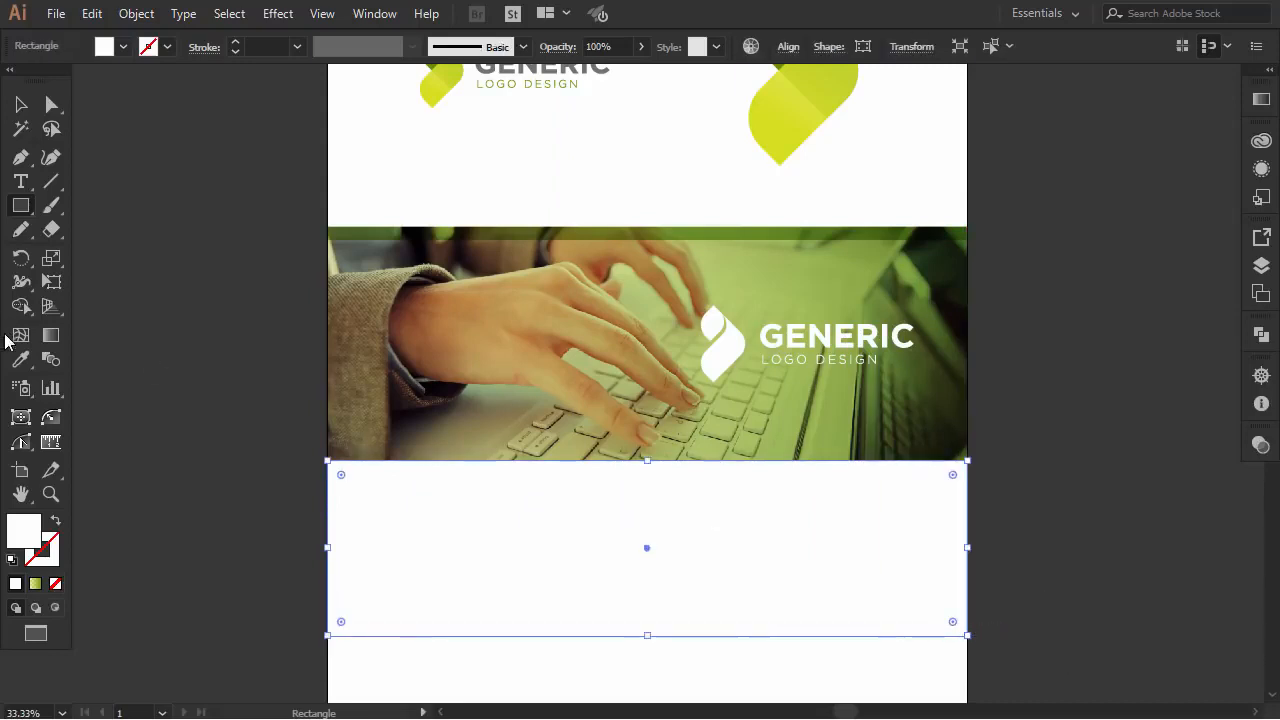
{"action": "left_click", "coordinate": [24, 362]}
{"action": "left_click", "coordinate": [778, 163]}
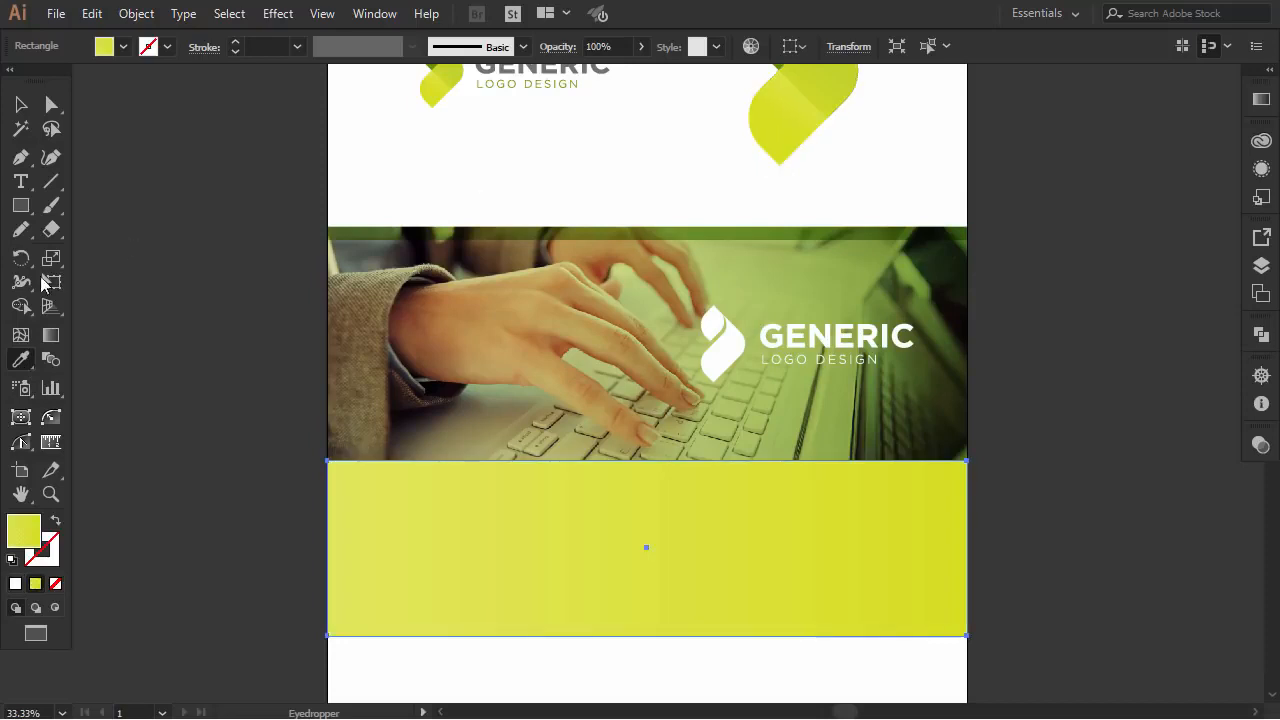
Redraw the yellow band's gradient horizontally, from near its left end to well beyond the artboard's right edge.
{"action": "left_click", "coordinate": [56, 338]}
{"action": "left_click_drag", "start_coordinate": [386, 517], "coordinate": [1138, 518]}
{"action": "scroll", "coordinate": [825, 444], "scroll_direction": "down", "scroll_amount": 1}
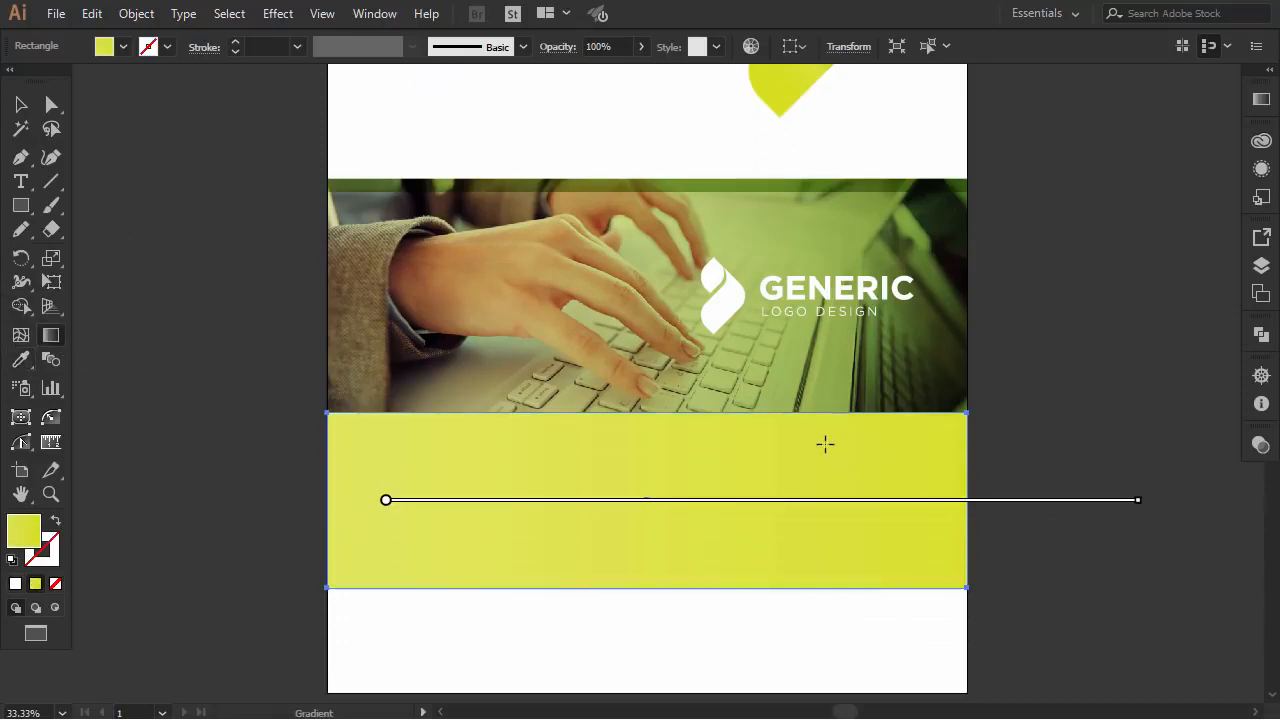
{"action": "scroll", "coordinate": [760, 397], "scroll_direction": "up", "scroll_amount": 2}
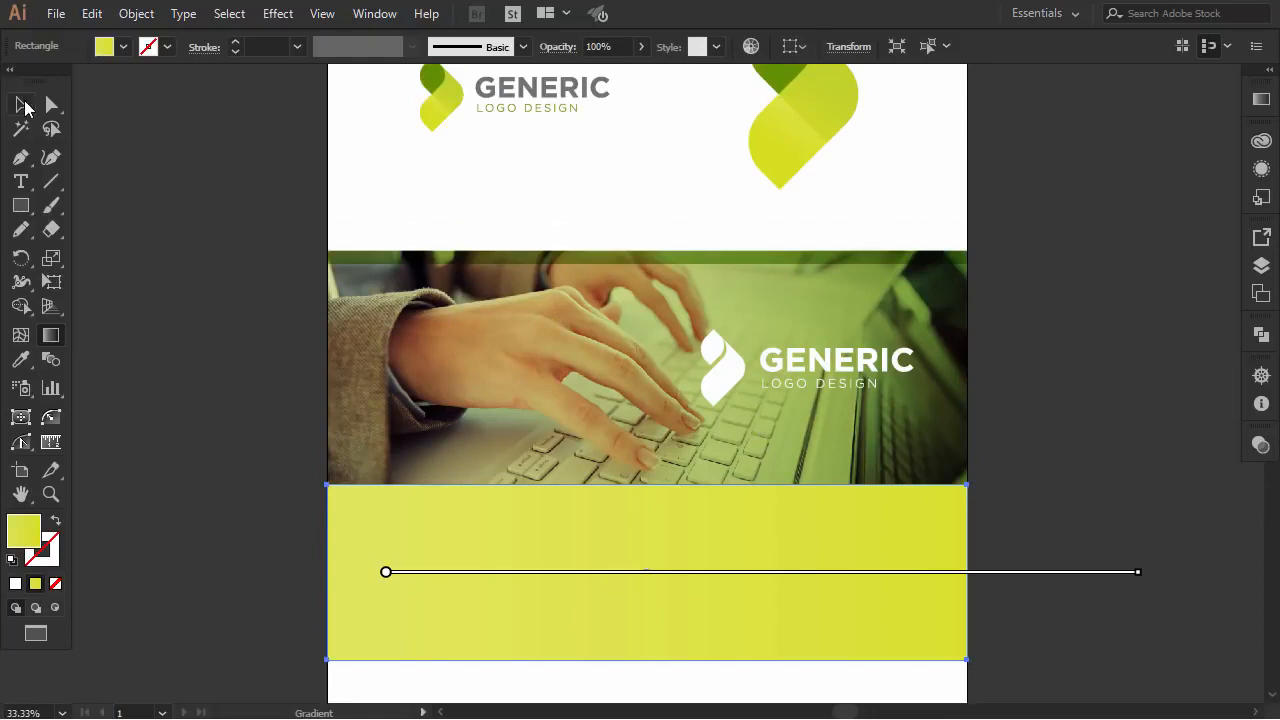
{"action": "left_click", "coordinate": [22, 105]}
{"action": "left_click", "coordinate": [140, 218]}
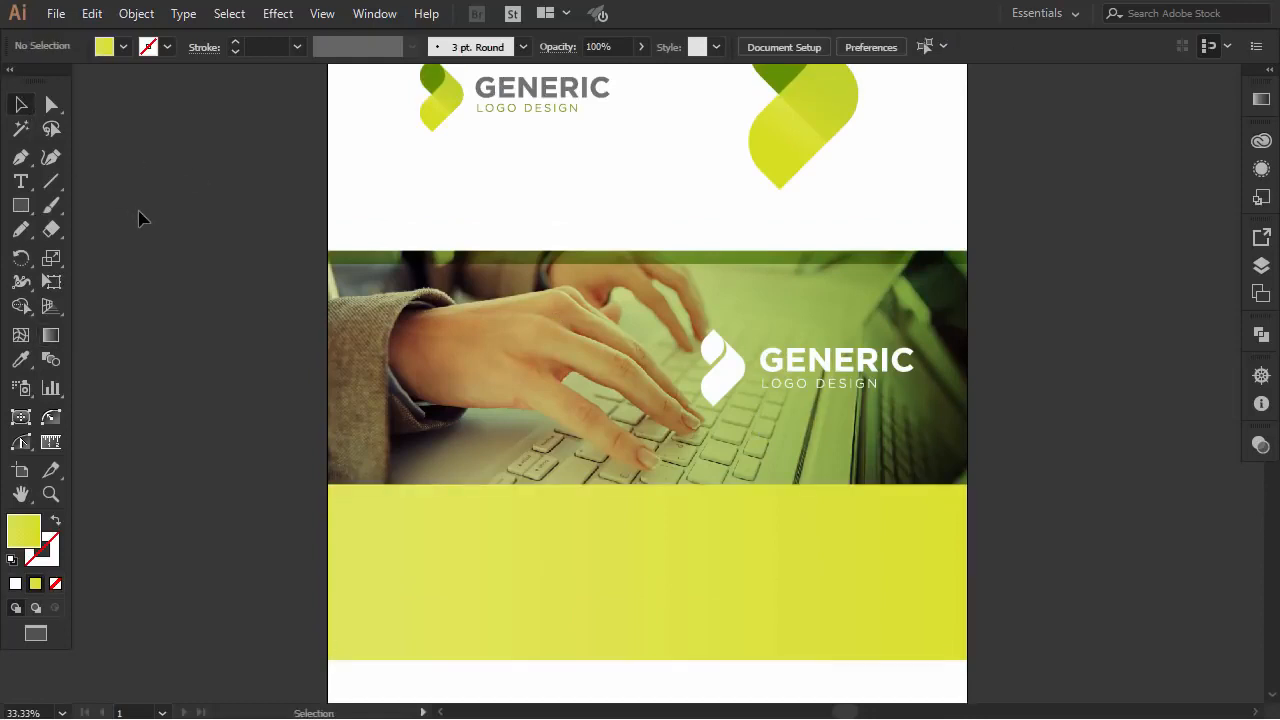
Copy the white logo onto the left half of the yellow band, scale it down slightly, and bring it to the front.
{"action": "left_click", "coordinate": [821, 371]}
{"action": "left_click", "coordinate": [713, 372], "text": "shift"}
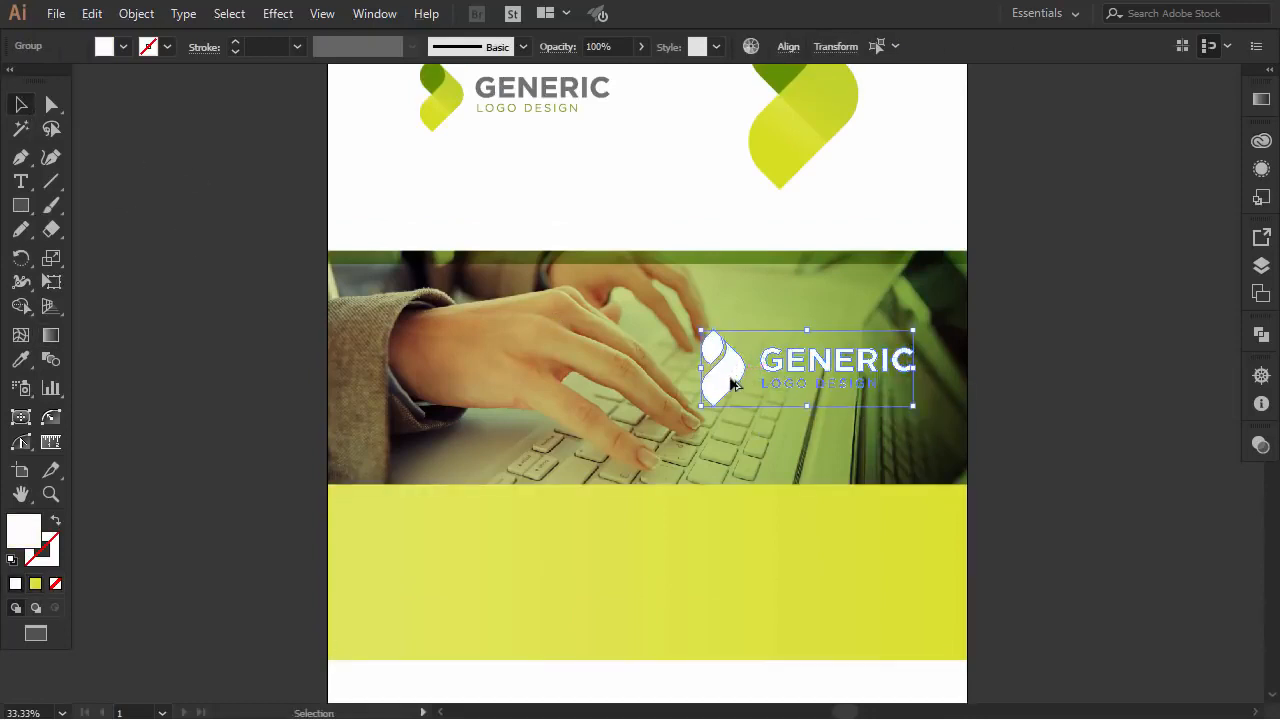
{"action": "left_click_drag", "start_coordinate": [731, 383], "coordinate": [431, 591]}
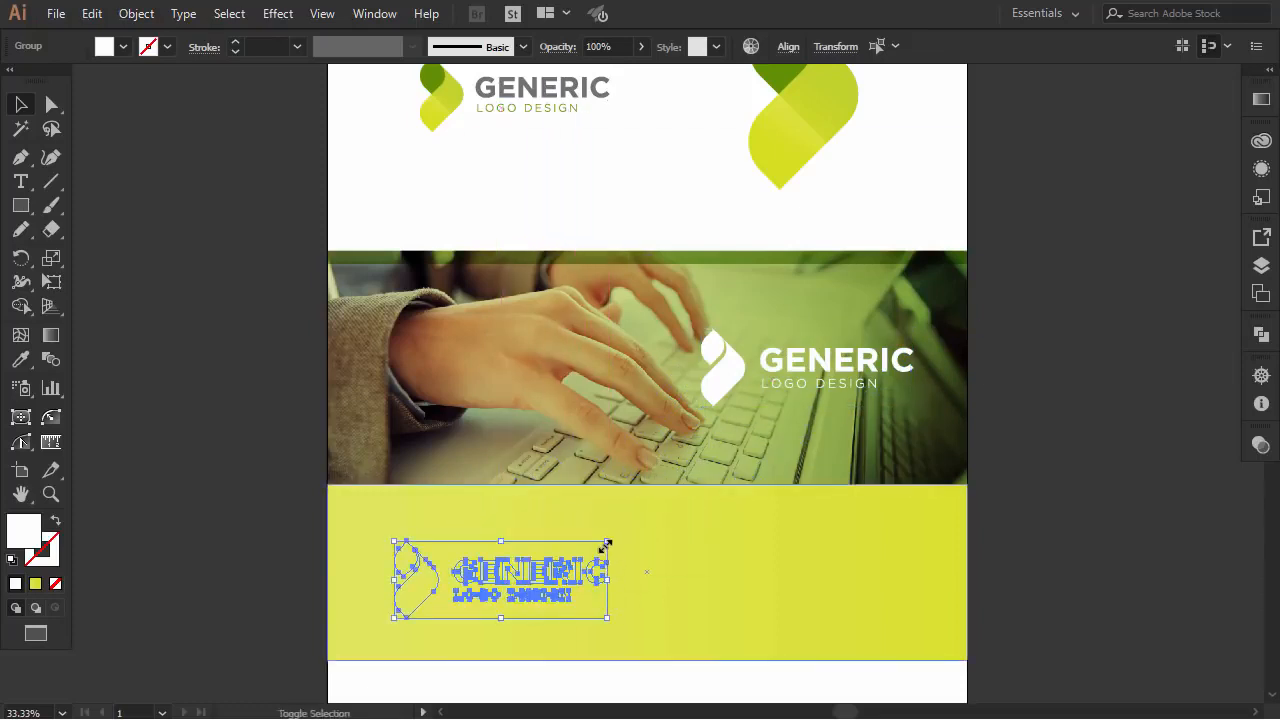
{"action": "left_click_drag", "start_coordinate": [606, 545], "coordinate": [582, 552]}
{"action": "right_click", "coordinate": [537, 571]}
{"action": "mouse_move", "coordinate": [612, 474]}
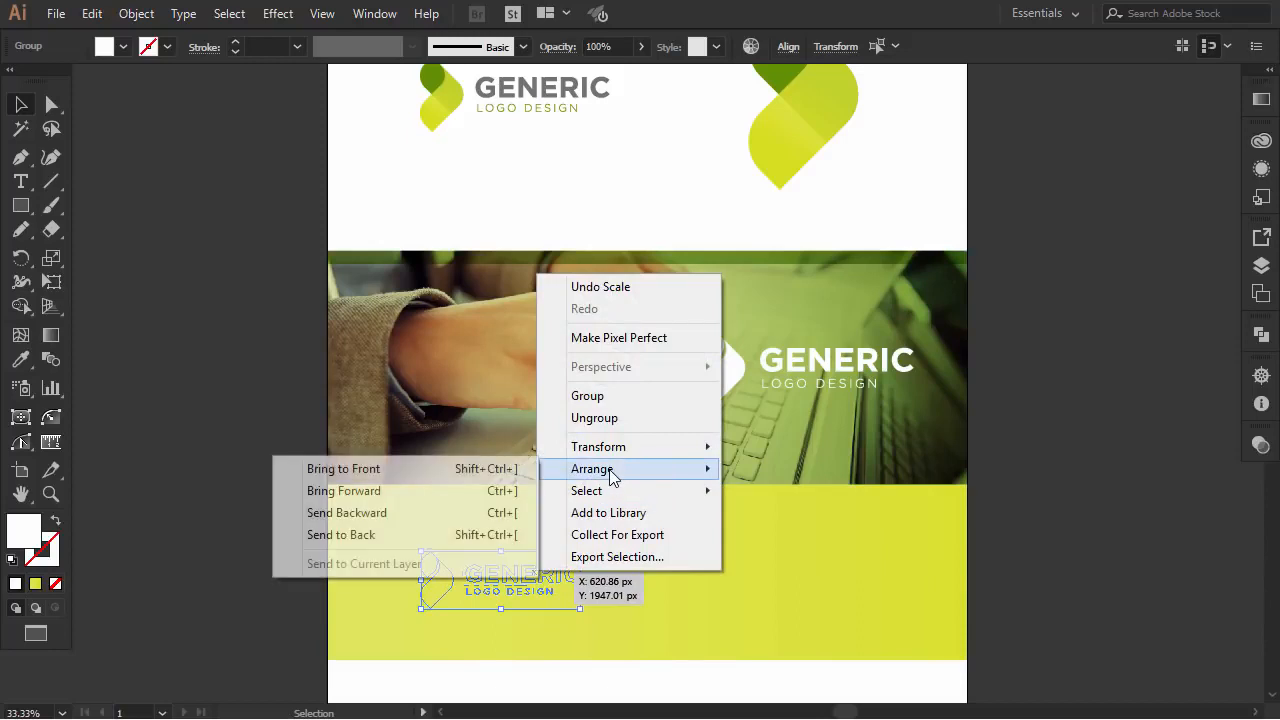
{"action": "left_click", "coordinate": [499, 467]}
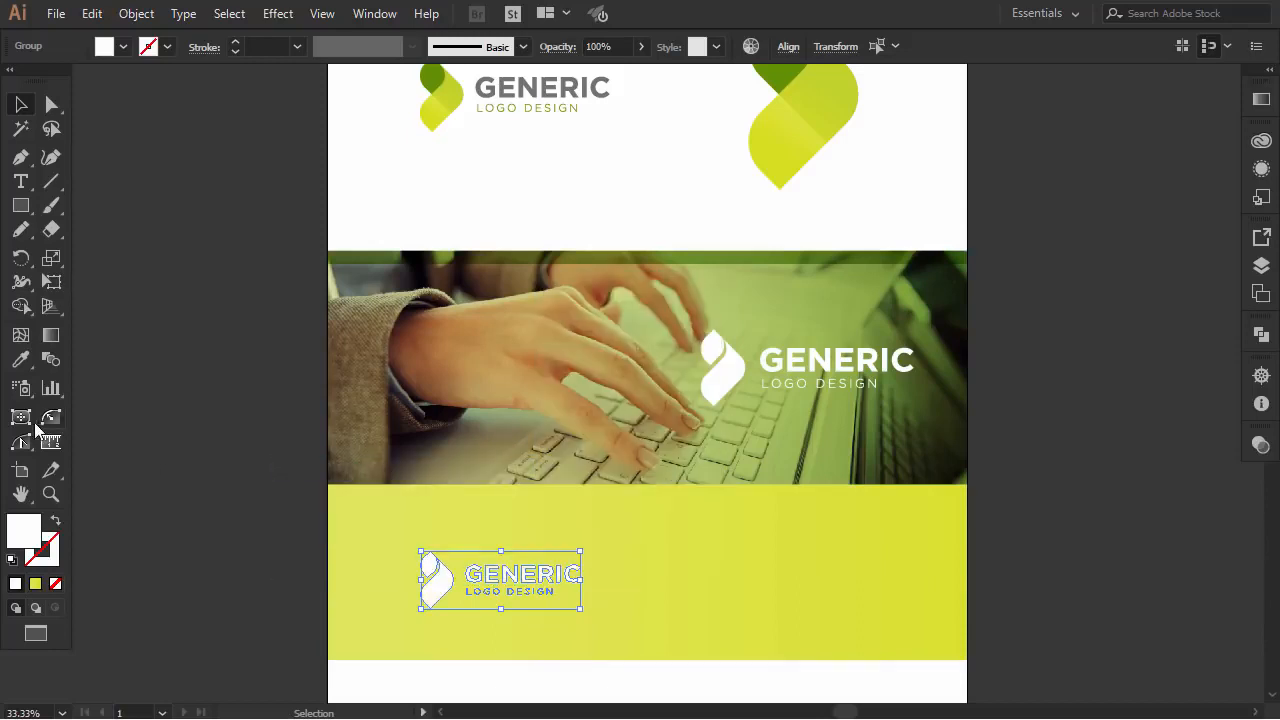
Recolor the logo on the yellow band with the dark green of the photo's top strip and set its opacity to 100%.
{"action": "left_click", "coordinate": [20, 363]}
{"action": "left_click", "coordinate": [358, 256]}
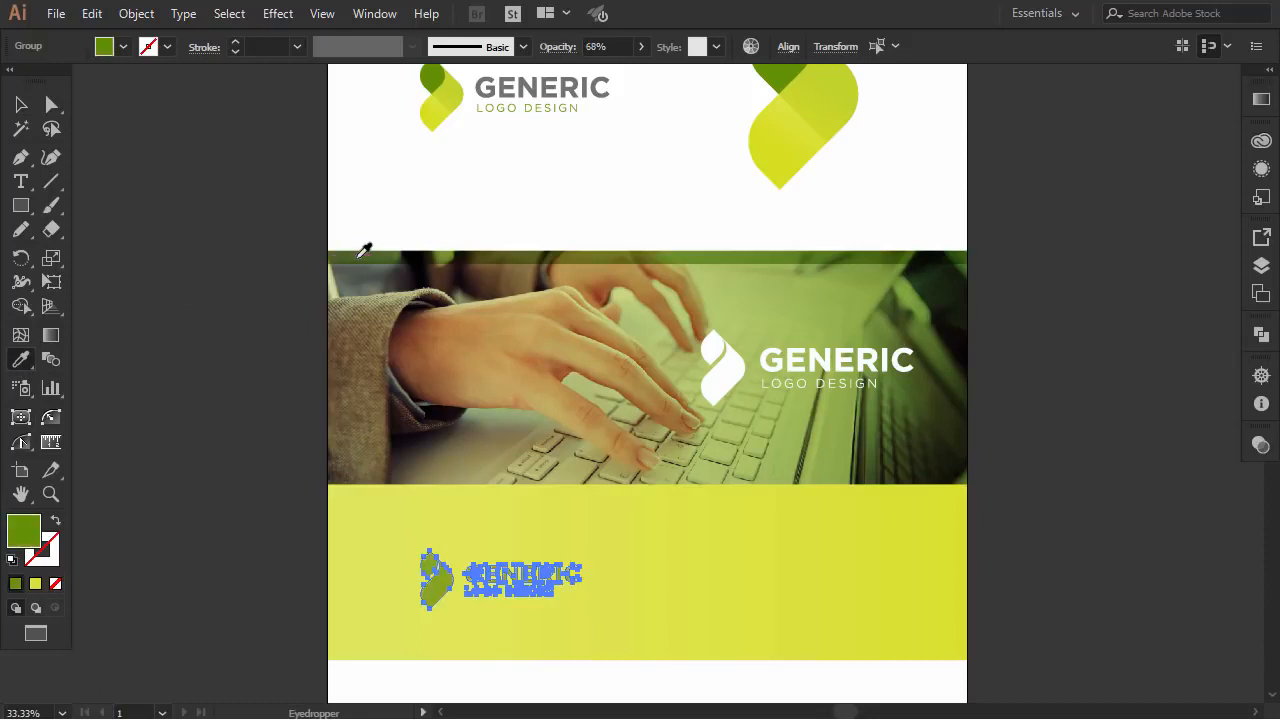
{"action": "left_click", "coordinate": [636, 48]}
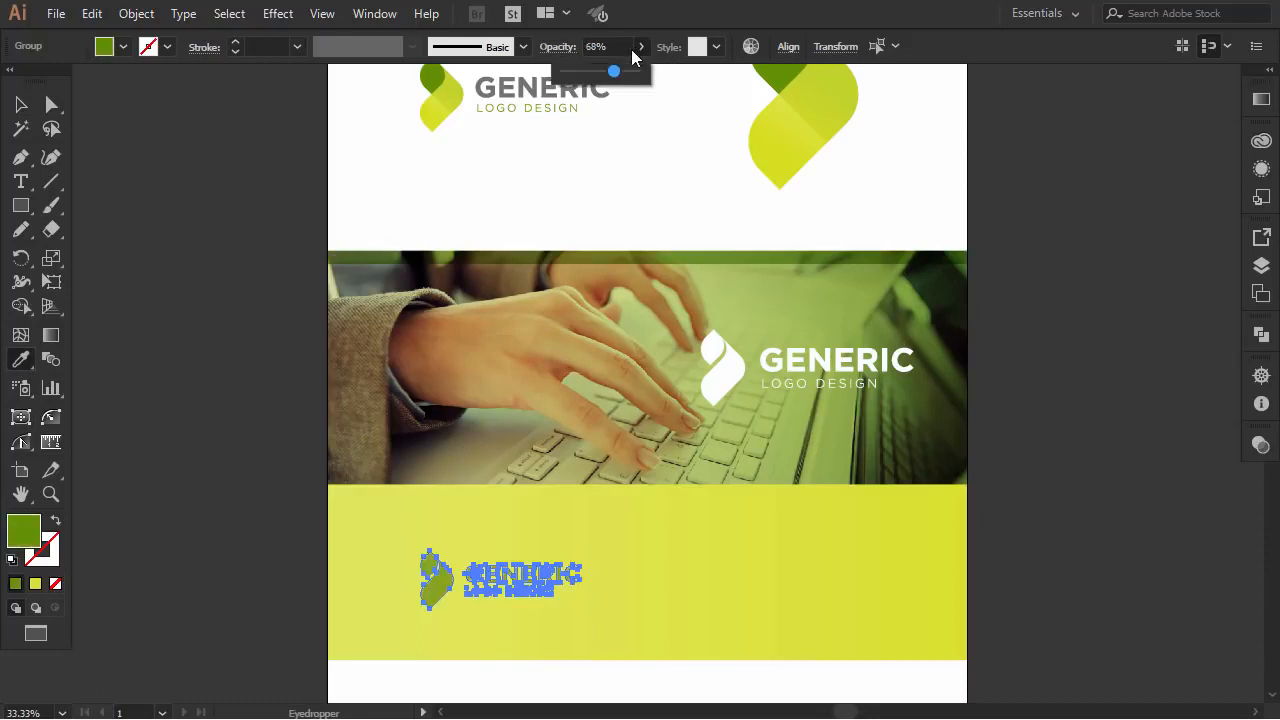
{"action": "left_click_drag", "start_coordinate": [618, 75], "coordinate": [654, 83]}
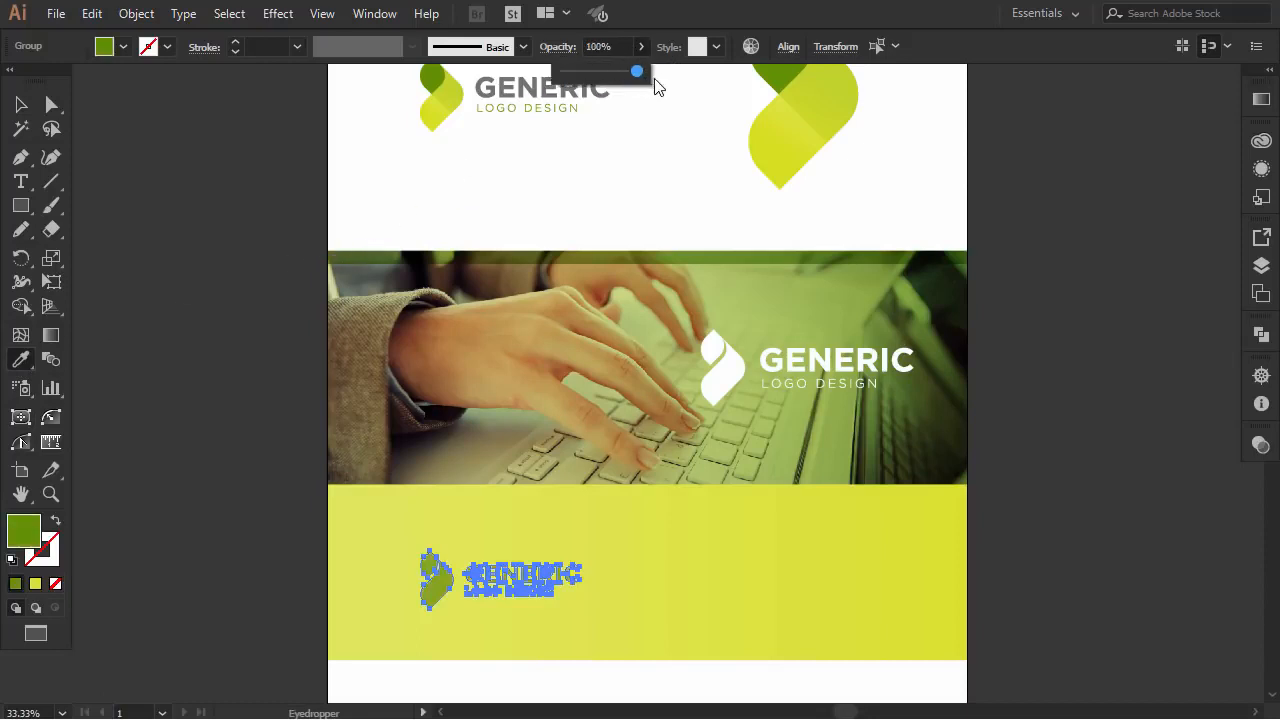
{"action": "left_click", "coordinate": [20, 106]}
{"action": "left_click", "coordinate": [138, 243]}
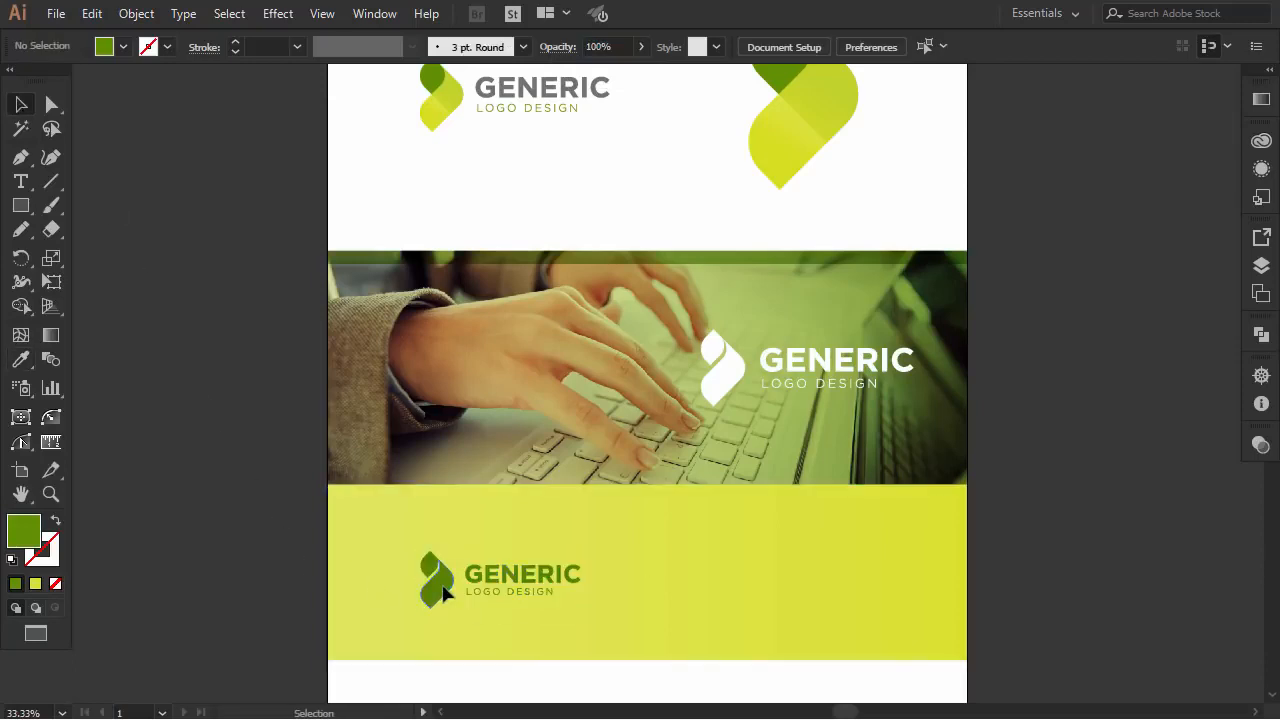
Nudge the dark green logo slightly up within the yellow band.
{"action": "left_click", "coordinate": [500, 583]}
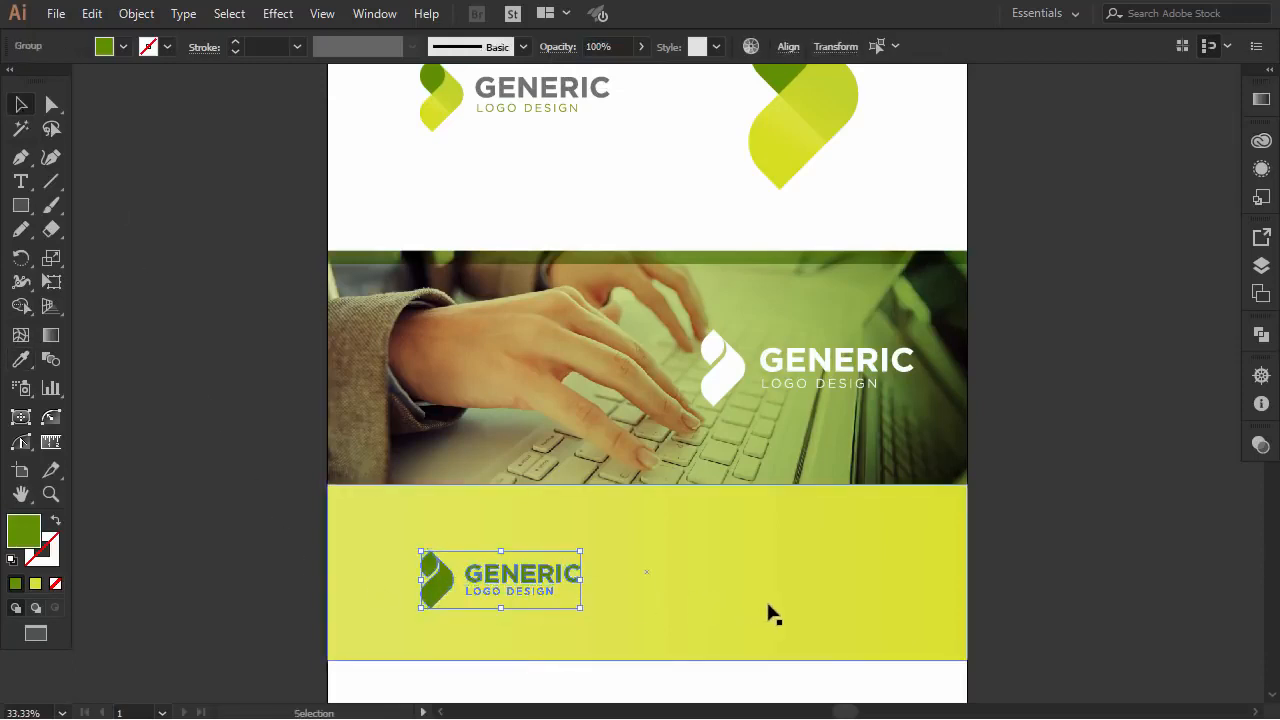
{"action": "key", "text": "Up"}
{"action": "key", "text": "Up"}
{"action": "key", "text": "Up"}
{"action": "key", "text": "Up"}
{"action": "key", "text": "ctrl+shift+a"}
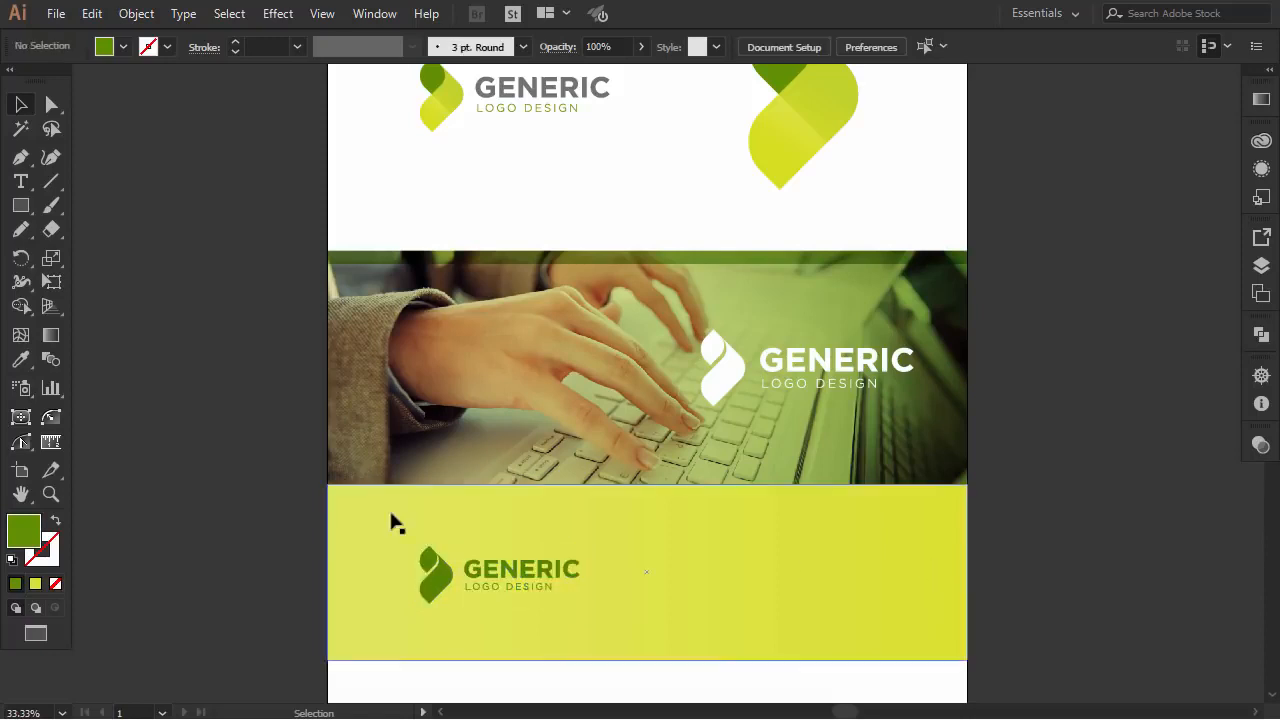
Draw a vertical divider about 246 px long beside the green logo, with a 3 pt dark green stroke and no fill.
{"action": "left_click", "coordinate": [21, 158]}
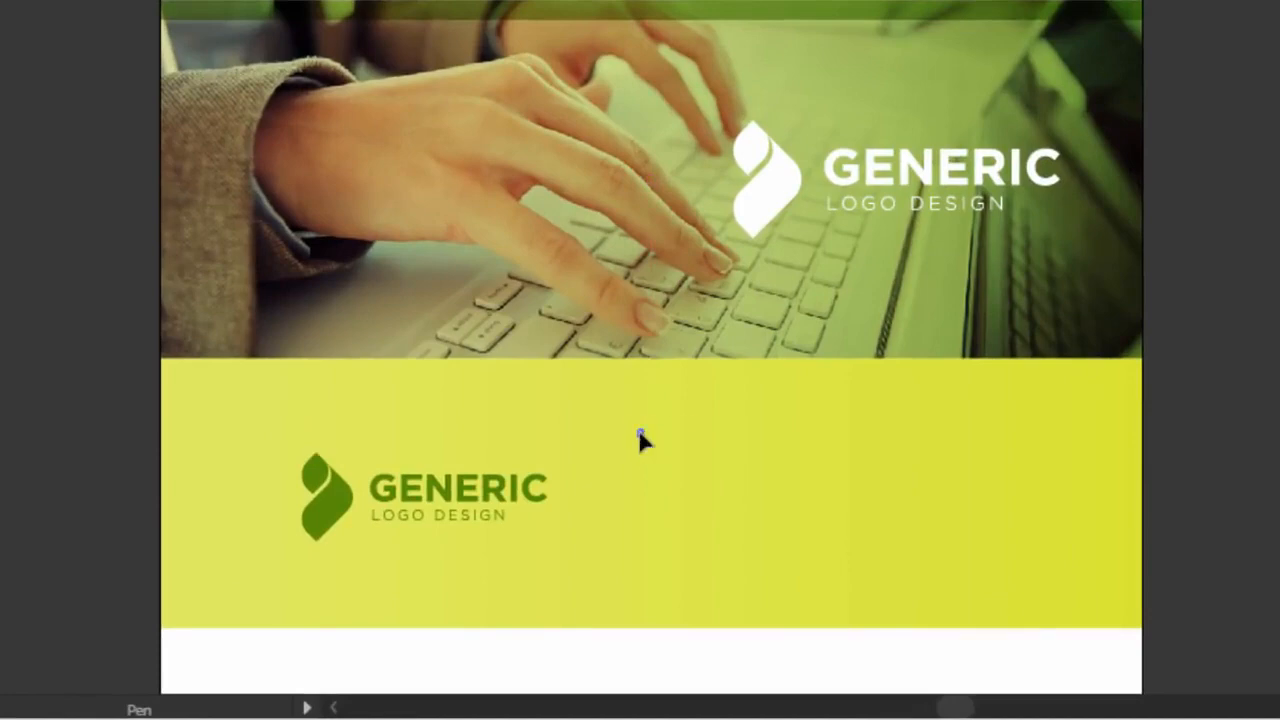
{"action": "left_click", "coordinate": [640, 433]}
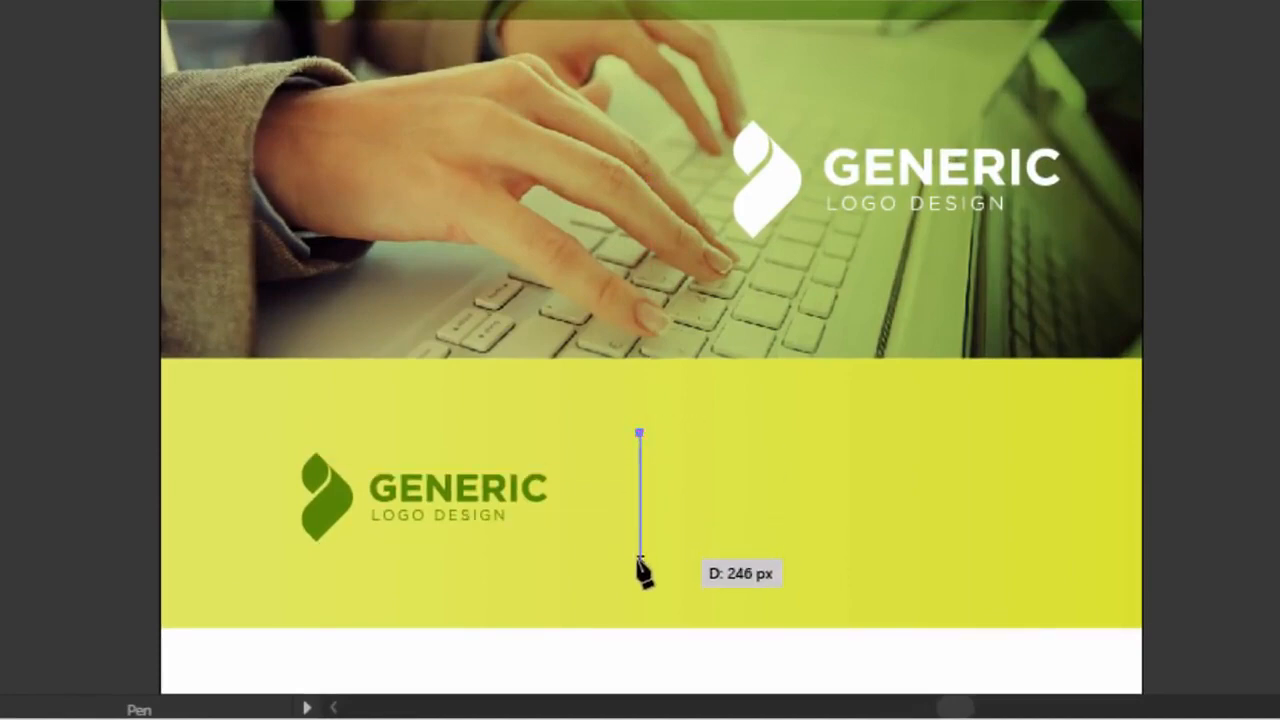
{"action": "left_click", "coordinate": [640, 560], "text": "shift"}
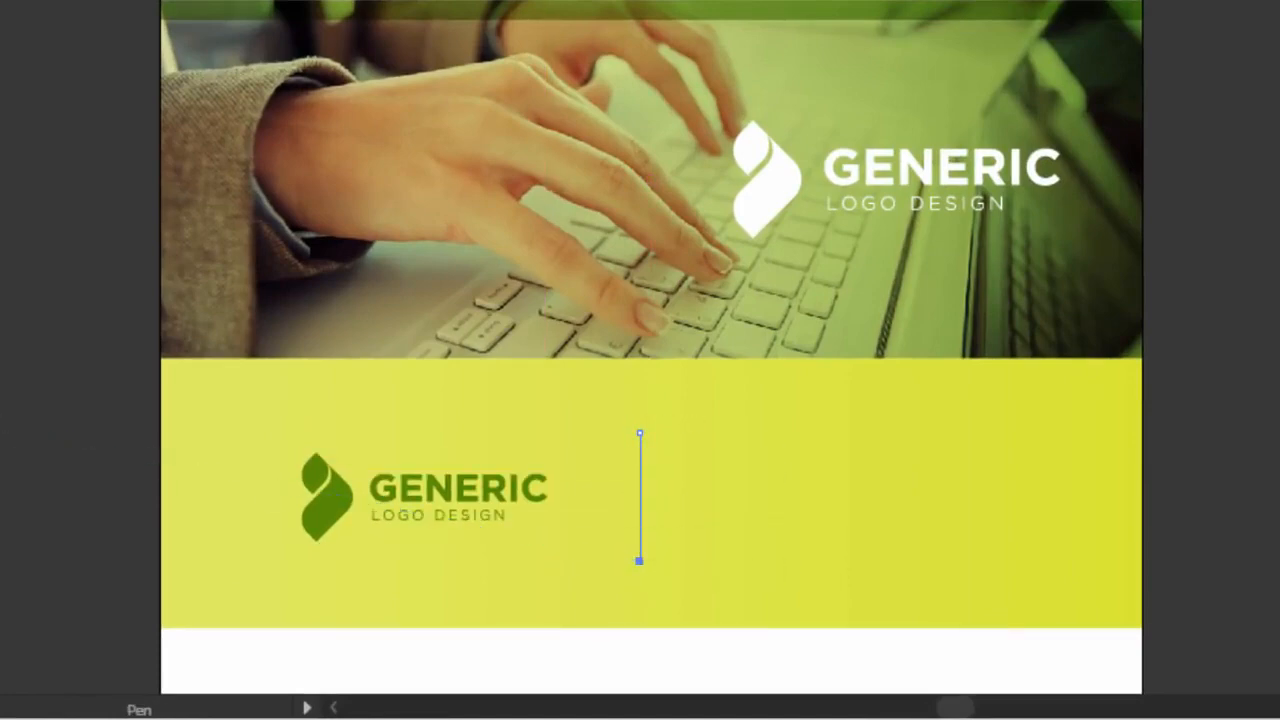
{"action": "key", "text": "v"}
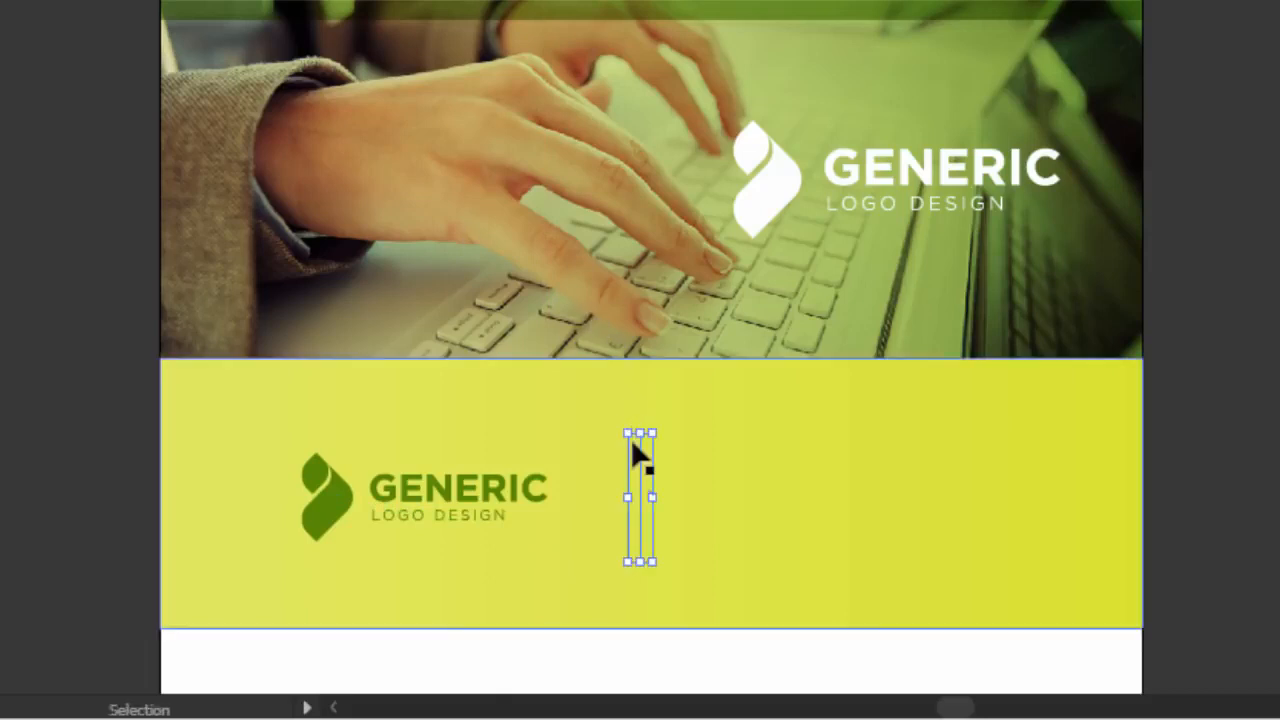
{"action": "left_click", "coordinate": [633, 464]}
{"action": "left_click", "coordinate": [641, 458]}
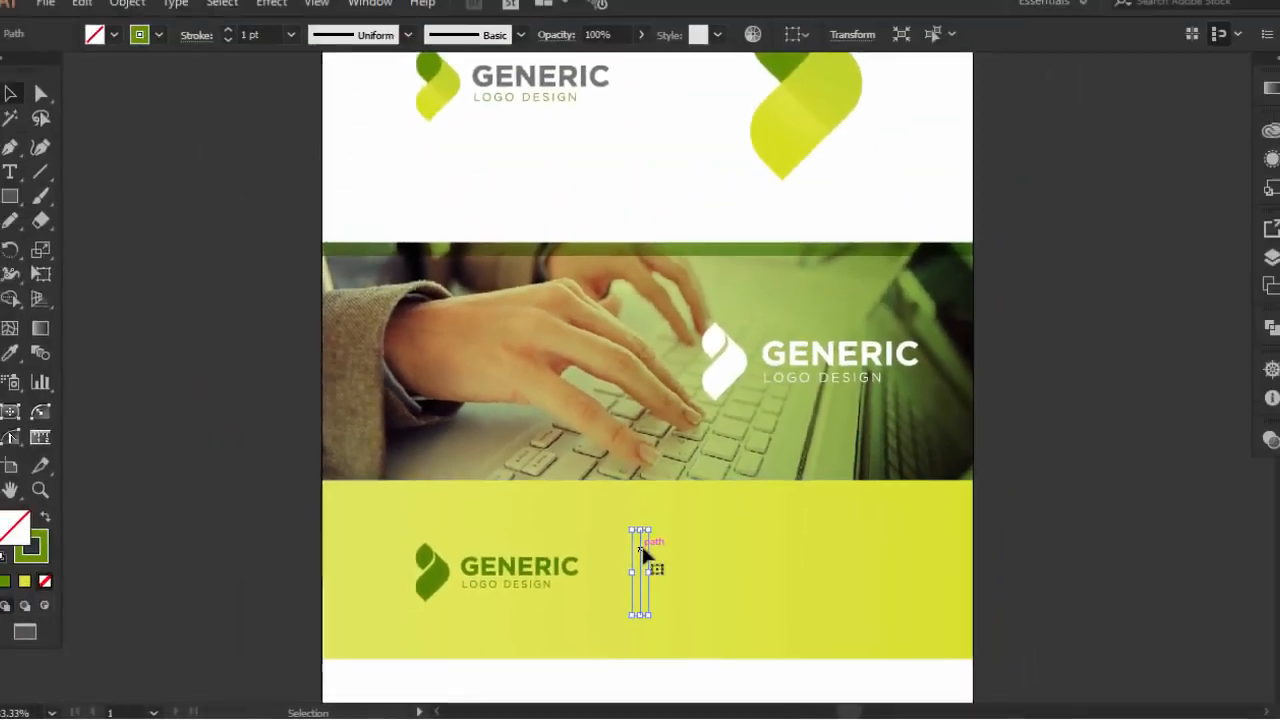
{"action": "left_click", "coordinate": [236, 42]}
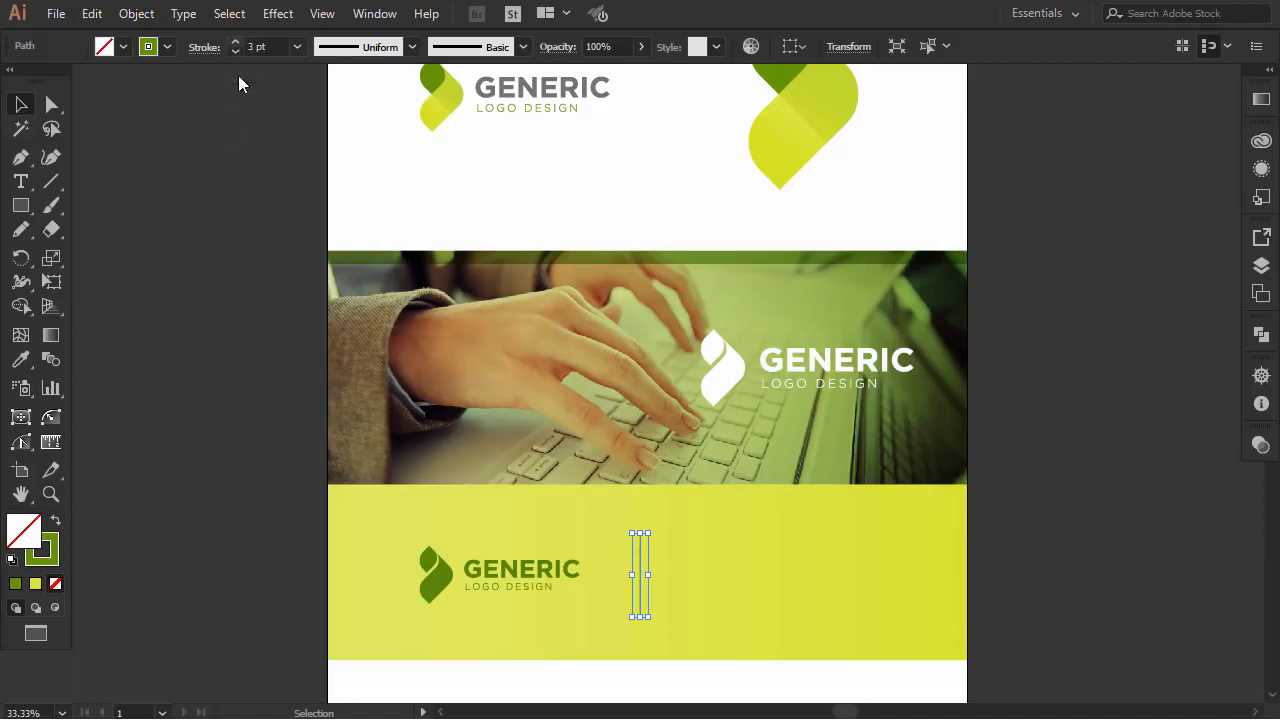
{"action": "left_click", "coordinate": [209, 266]}
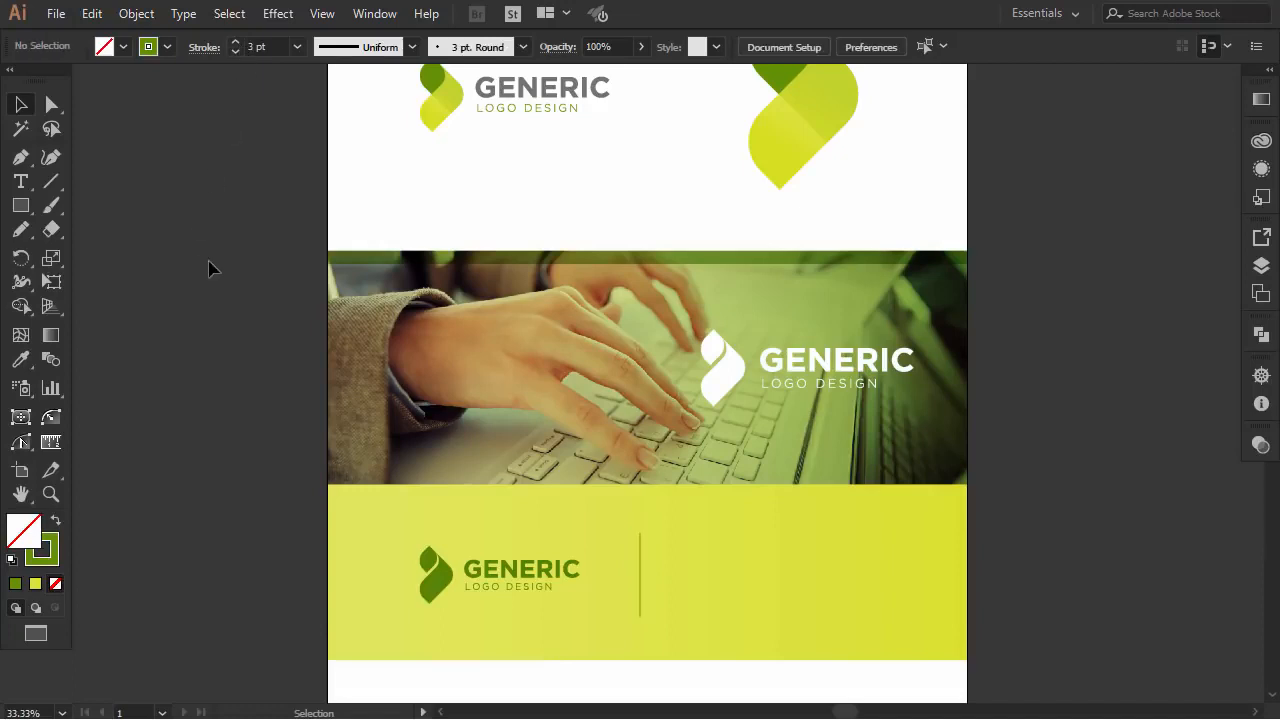
Nudge the vertical divider slightly left and up in the yellow band.
{"action": "left_click", "coordinate": [639, 582]}
{"action": "key", "text": "Left"}
{"action": "key", "text": "Left"}
{"action": "key", "text": "Left"}
{"action": "key", "text": "Left"}
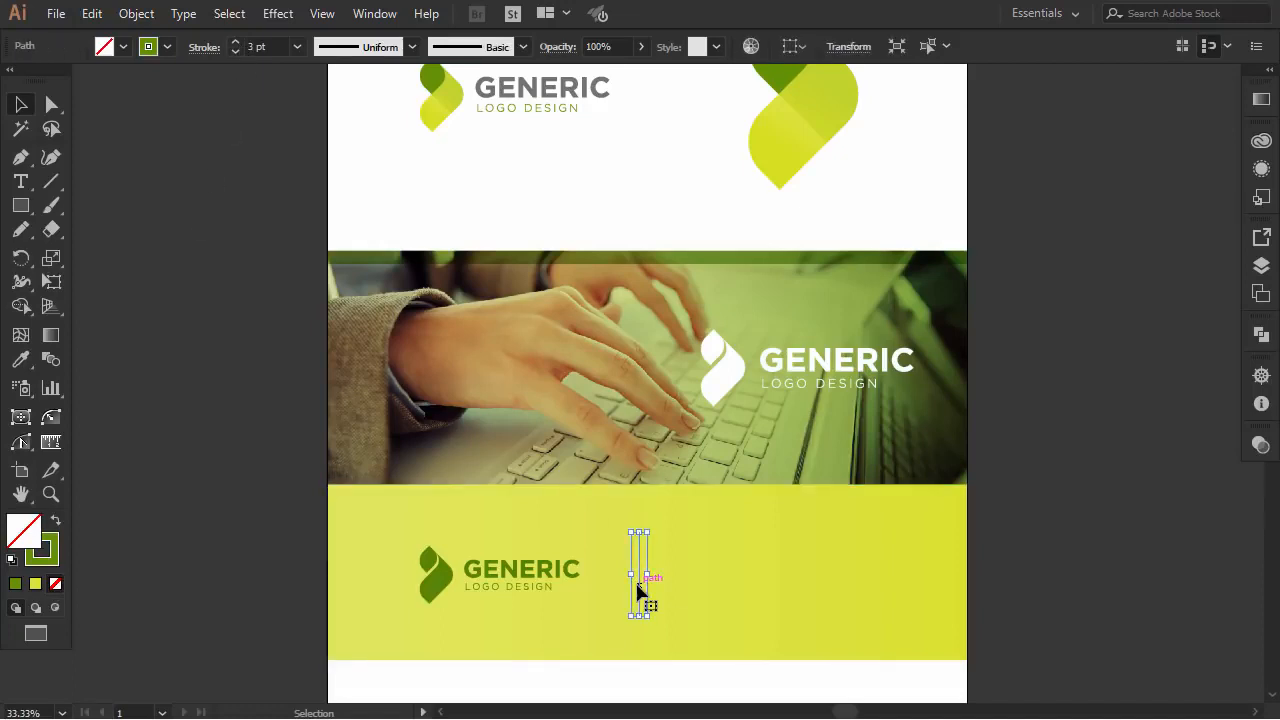
{"action": "key", "text": "Up"}
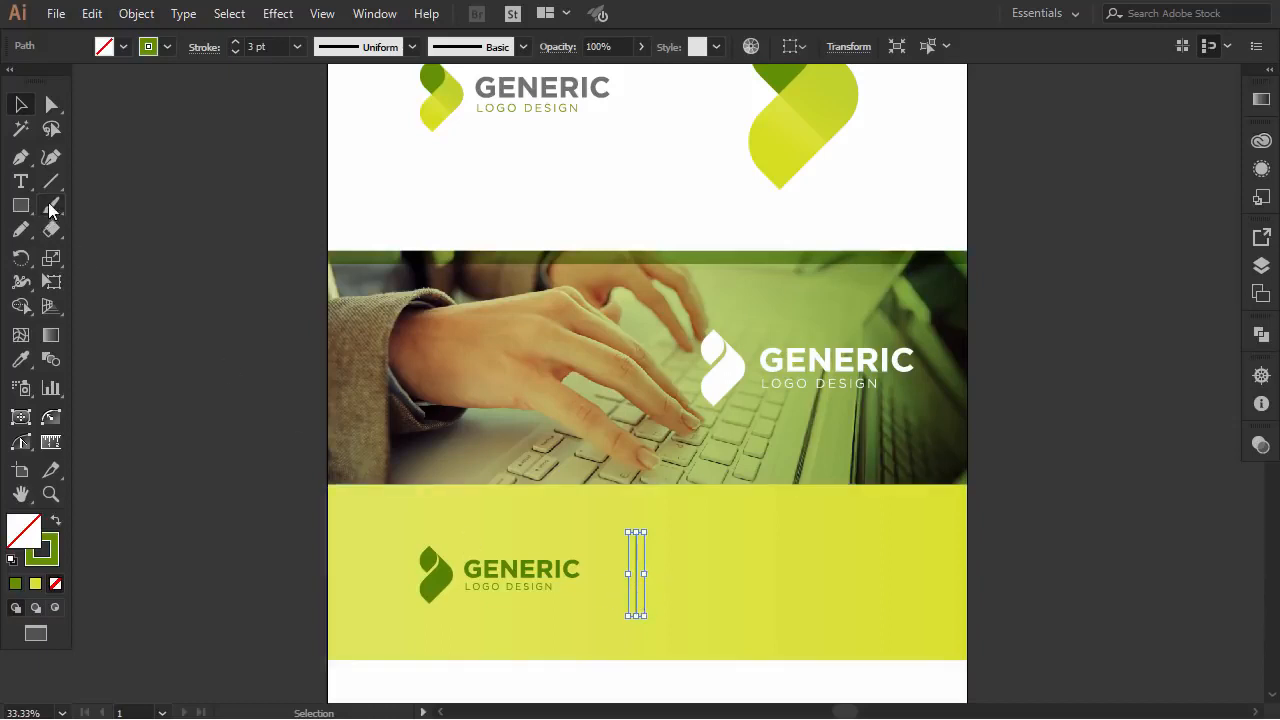
{"action": "left_click", "coordinate": [95, 207]}
Add a placeholder text frame to the right of the divider and trim its text to end at "sed diam nonummy".
{"action": "left_click", "coordinate": [21, 181]}
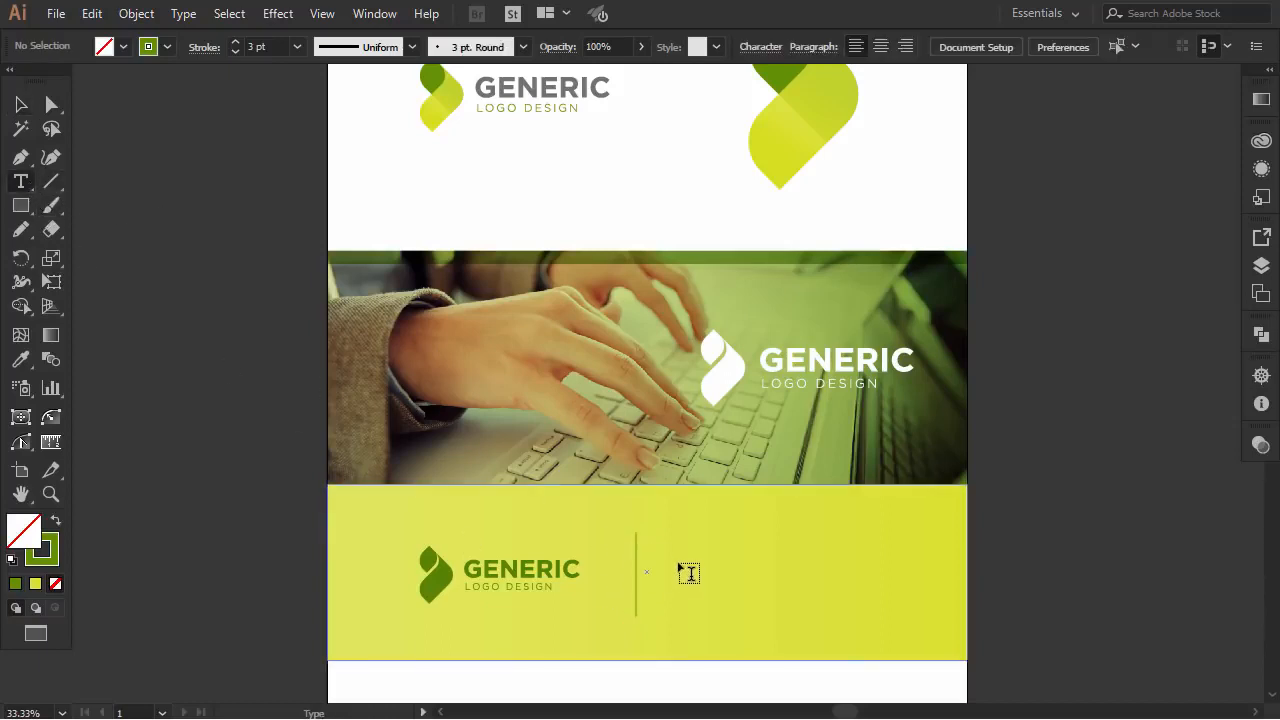
{"action": "left_click_drag", "start_coordinate": [658, 544], "coordinate": [917, 599]}
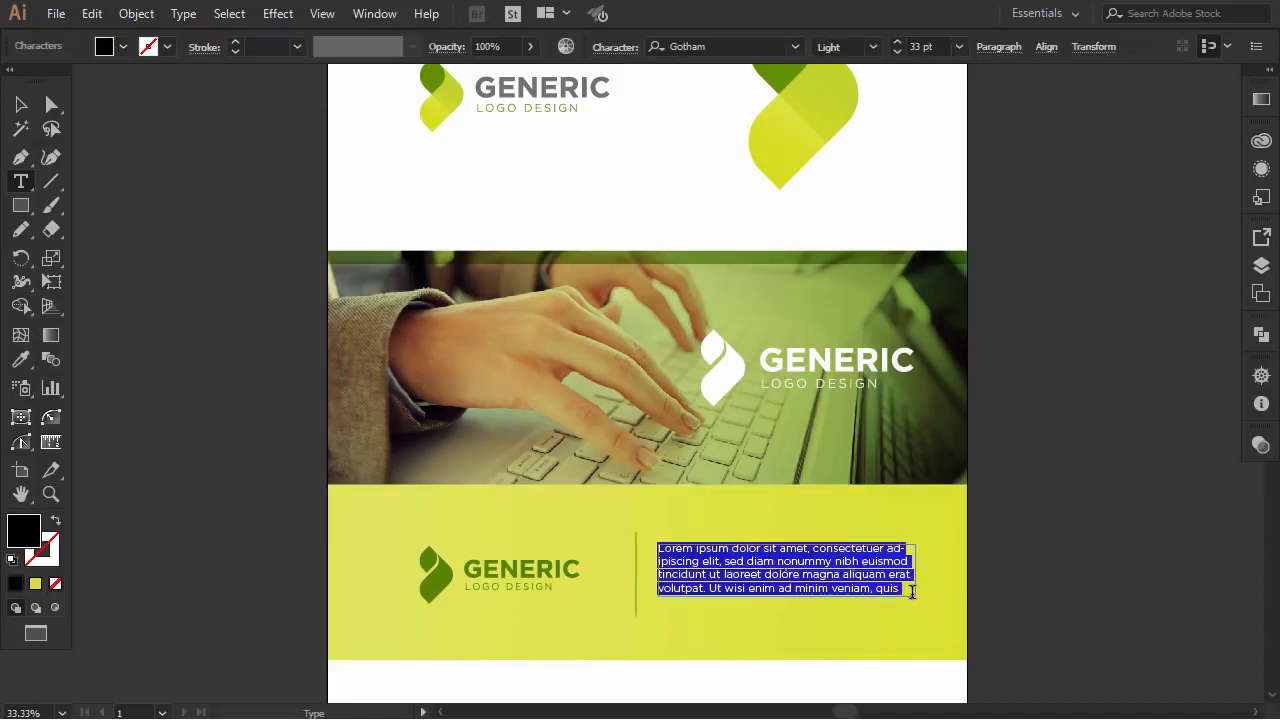
{"action": "left_click", "coordinate": [903, 587]}
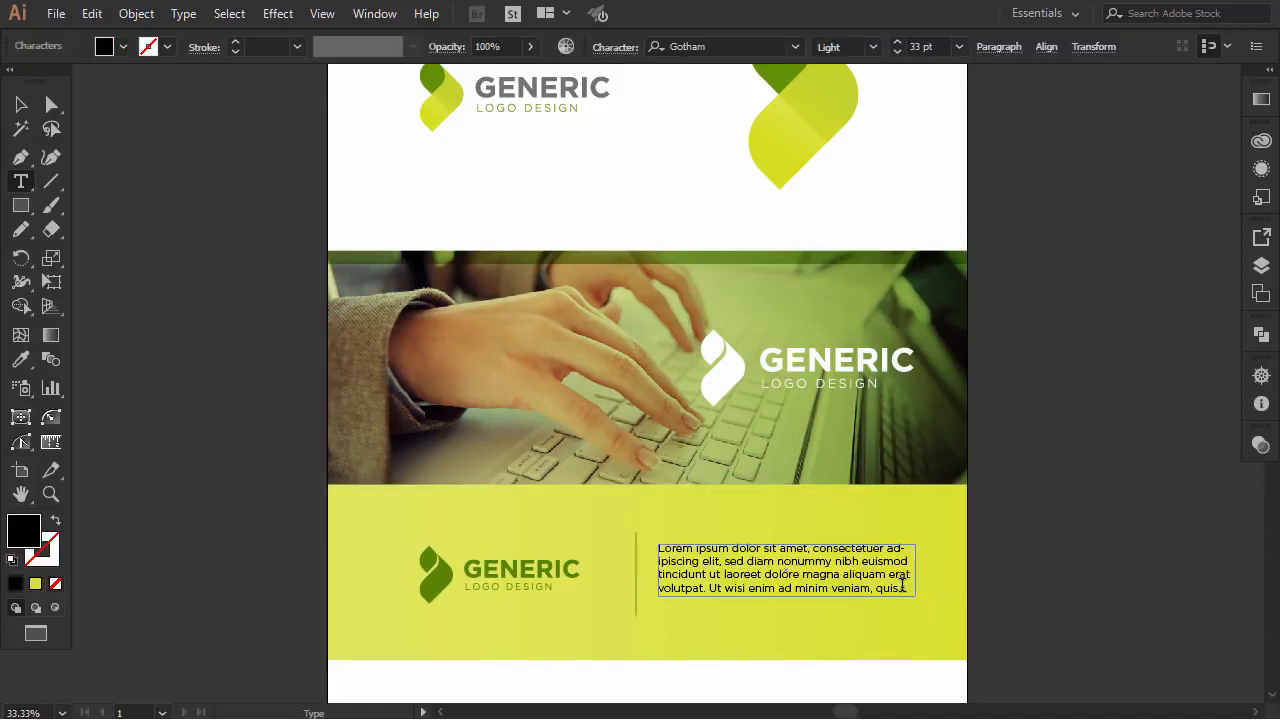
{"action": "left_click_drag", "start_coordinate": [902, 588], "coordinate": [835, 562]}
{"action": "key", "text": "BackSpace"}
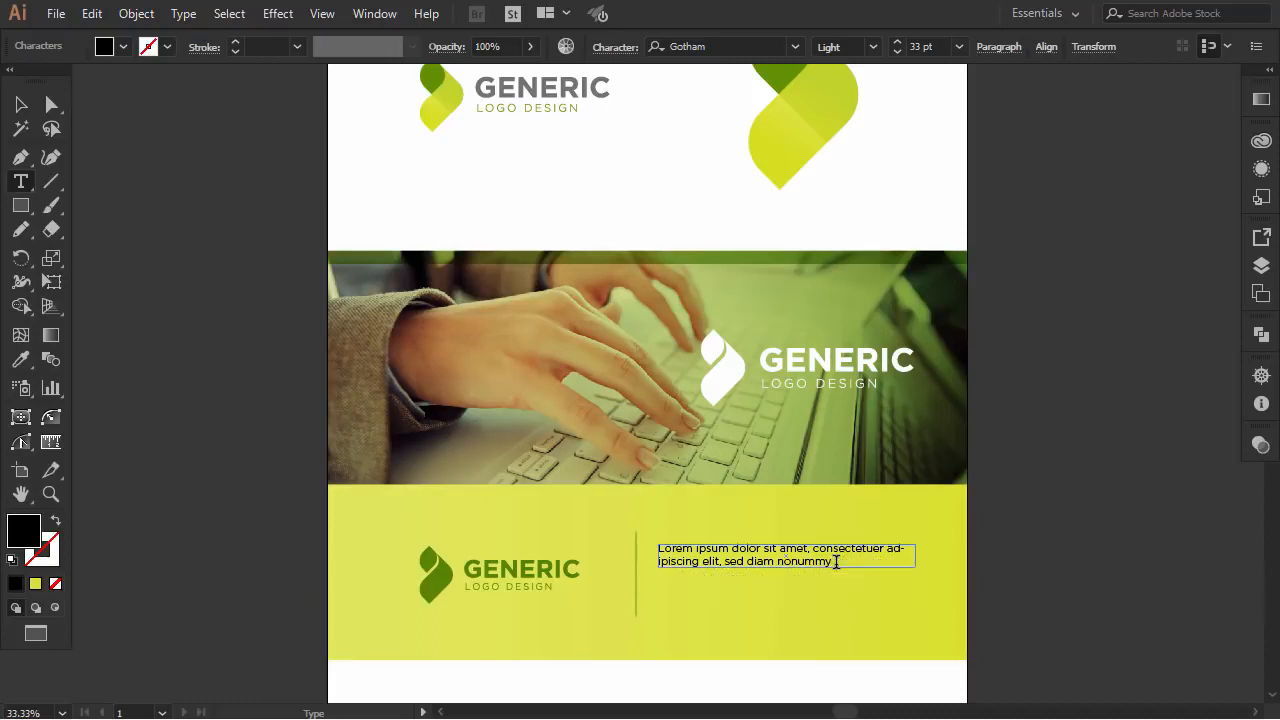
Widen the placeholder text frame toward the band's right edge and color its text with the logo's dark green.
{"action": "key", "text": "Escape"}
{"action": "left_click_drag", "start_coordinate": [914, 568], "coordinate": [953, 570]}
{"action": "left_click", "coordinate": [22, 364]}
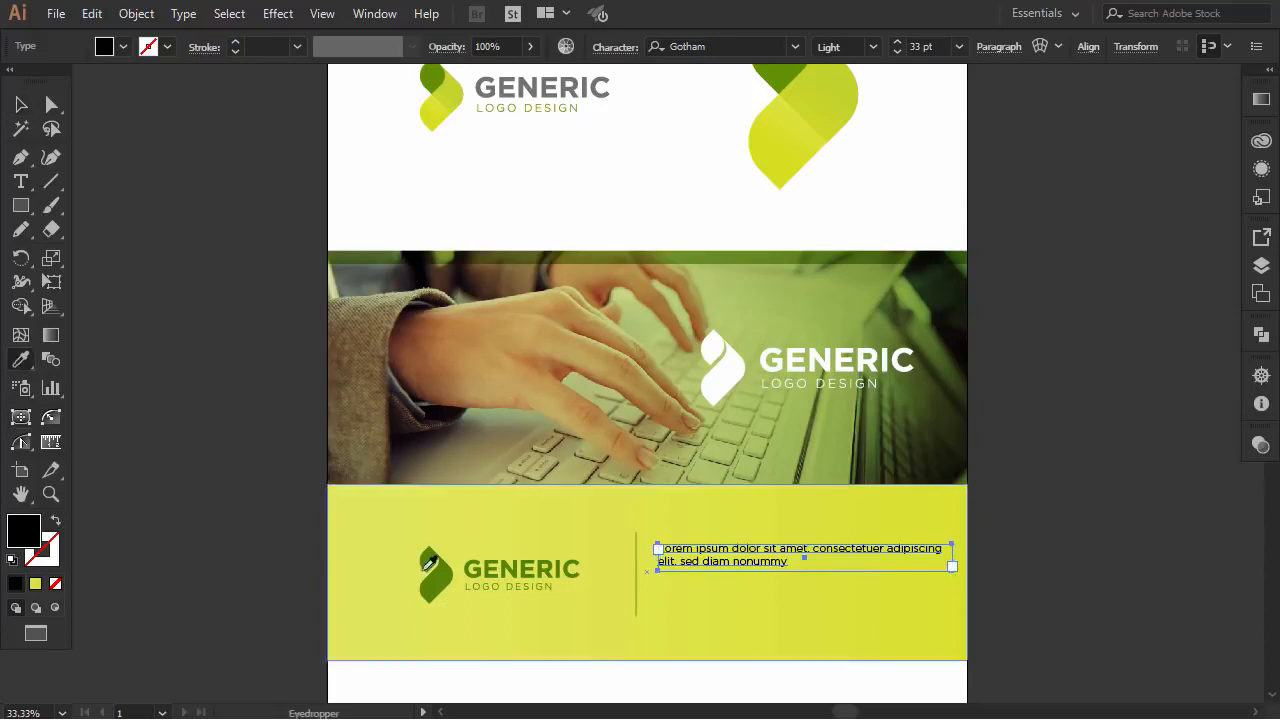
{"action": "left_click", "coordinate": [437, 582]}
{"action": "left_click", "coordinate": [22, 106]}
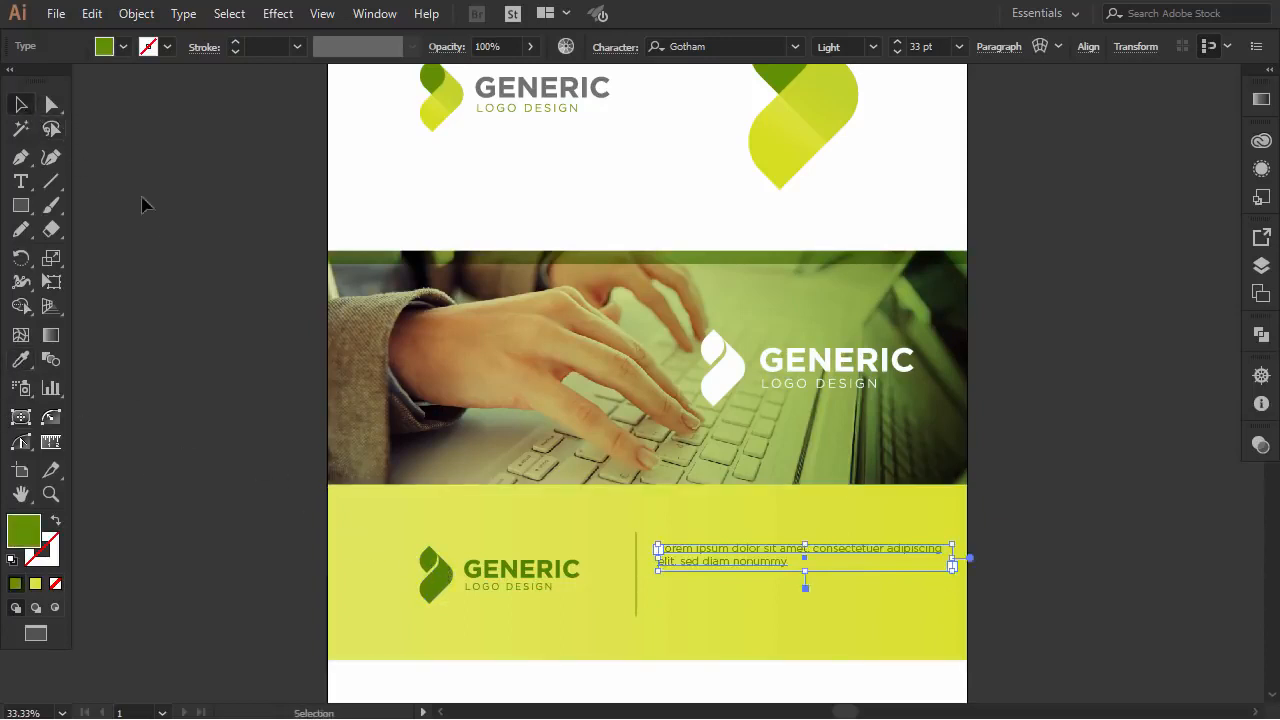
Duplicate the placeholder text frame directly below the original and trim the copy's text to end at "consectetuer adipiscing".
{"action": "left_click", "coordinate": [157, 223]}
{"action": "left_click", "coordinate": [677, 566]}
{"action": "left_click", "coordinate": [615, 47]}
{"action": "left_click", "coordinate": [680, 230]}
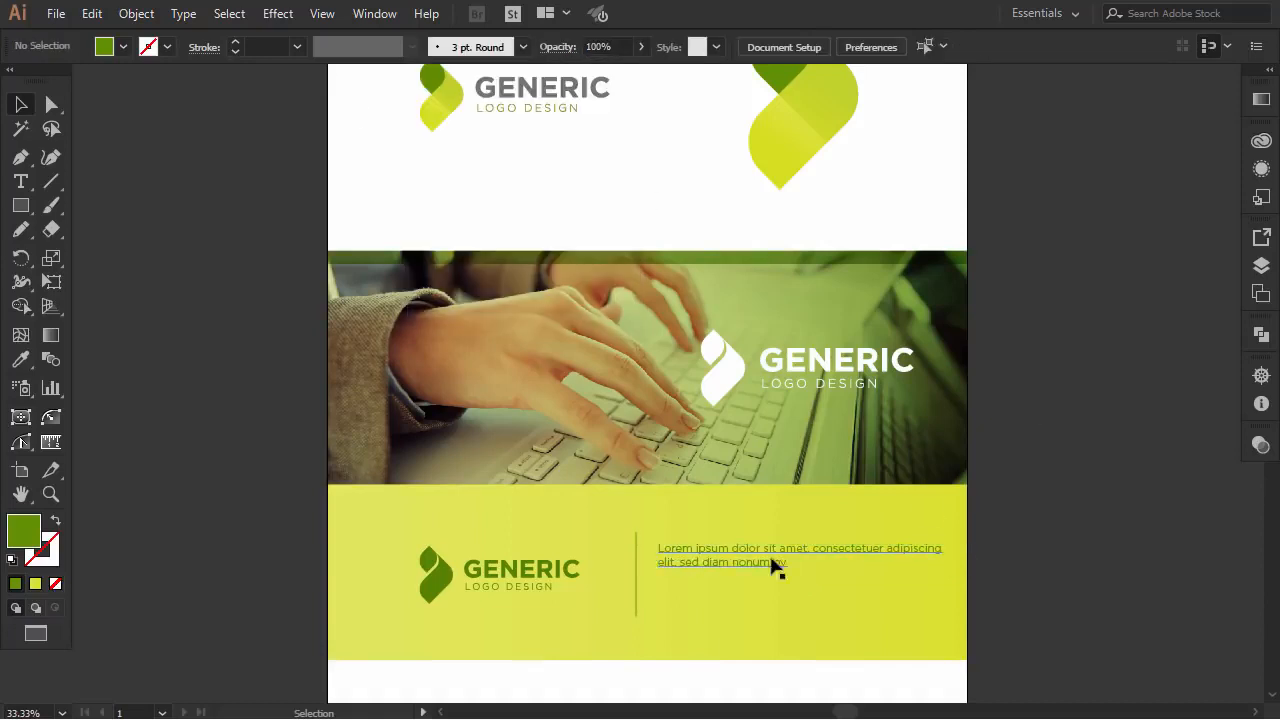
{"action": "left_click_drag", "start_coordinate": [771, 564], "coordinate": [656, 594], "text": "alt"}
{"action": "left_click", "coordinate": [1040, 571]}
{"action": "left_click", "coordinate": [21, 181]}
{"action": "key", "text": "BackSpace"}
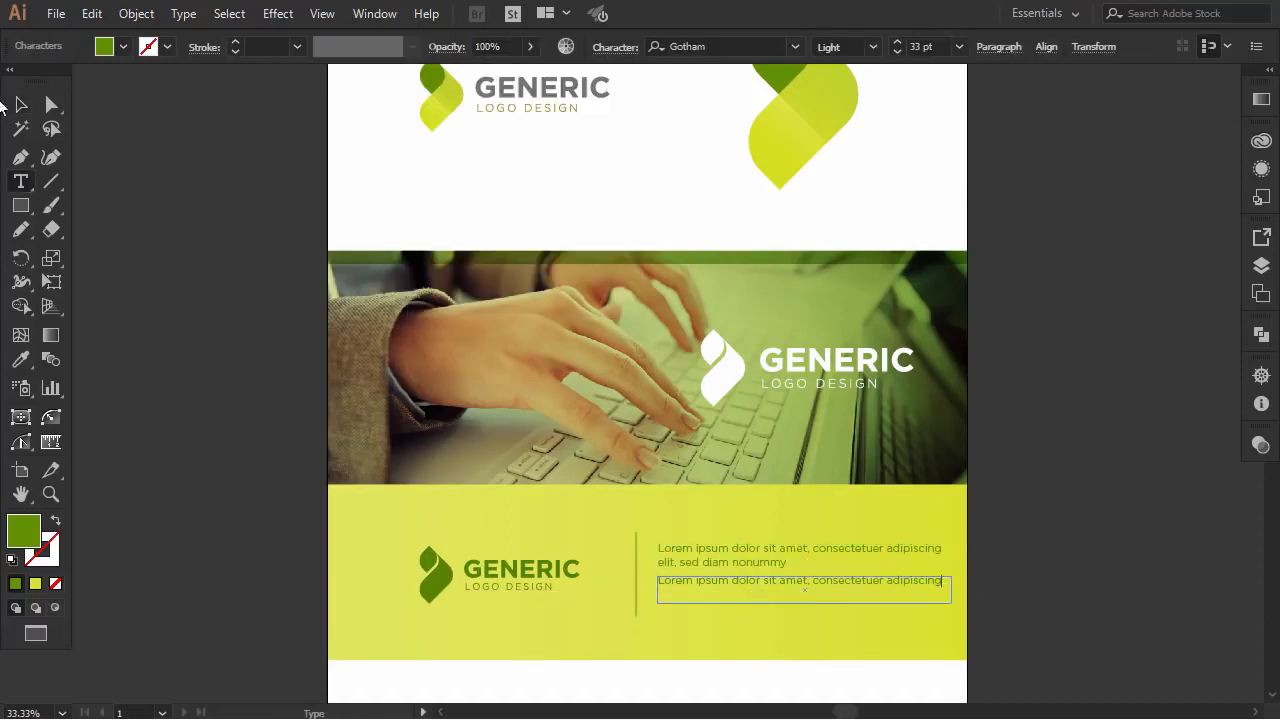
{"action": "key", "text": "Escape"}
Tighten the copied line against the original text and shift both text frames down to center them beside the divider.
{"action": "key", "text": "shift+Up"}
{"action": "left_click", "coordinate": [1026, 571]}
{"action": "left_click", "coordinate": [938, 562]}
{"action": "left_click", "coordinate": [948, 600], "text": "shift"}
{"action": "left_click_drag", "start_coordinate": [737, 575], "coordinate": [737, 584]}
{"action": "left_click", "coordinate": [1091, 540]}
{"action": "left_click", "coordinate": [880, 558]}
{"action": "left_click", "coordinate": [906, 586], "text": "shift"}
{"action": "key", "text": "Up"}
{"action": "left_click", "coordinate": [1000, 580]}
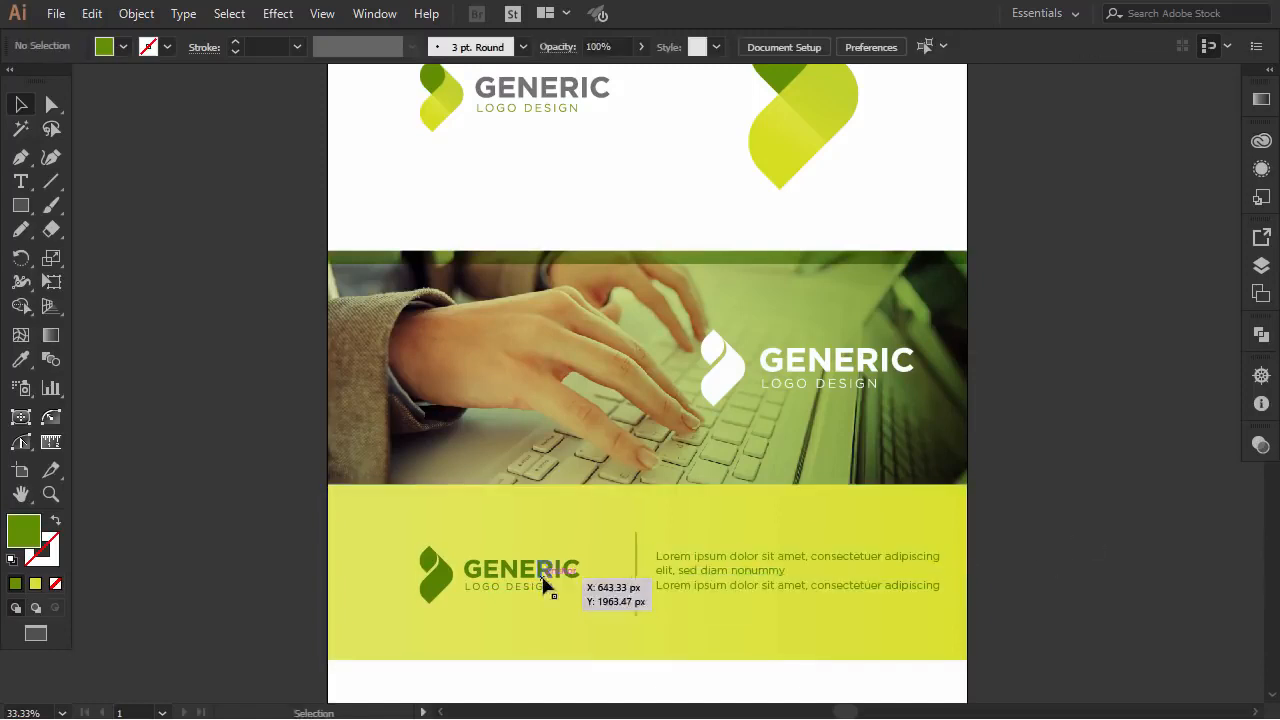
Nudge the green logo in the yellow band slightly down and move the divider with both text frames closer to it.
{"action": "left_click_drag", "start_coordinate": [460, 581], "coordinate": [460, 583]}
{"action": "left_click", "coordinate": [636, 566]}
{"action": "left_click", "coordinate": [680, 570], "text": "shift"}
{"action": "left_click", "coordinate": [706, 586], "text": "shift"}
{"action": "left_click_drag", "start_coordinate": [908, 585], "coordinate": [894, 584]}
{"action": "left_click", "coordinate": [886, 600]}
Even out the spacing around the divider by nudging the text frames and the divider between logo and text.
{"action": "left_click", "coordinate": [834, 589]}
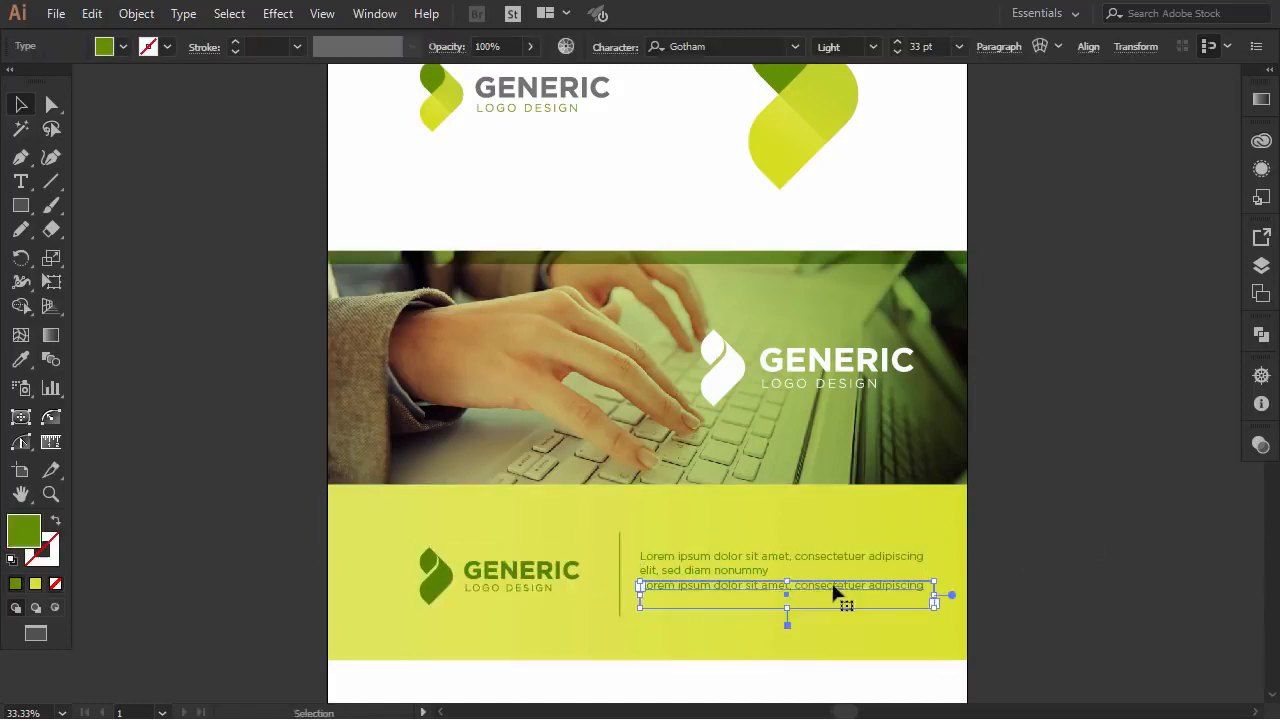
{"action": "left_click", "coordinate": [820, 558], "text": "shift"}
{"action": "left_click", "coordinate": [944, 622]}
{"action": "scroll", "coordinate": [948, 626], "scroll_direction": "down", "scroll_amount": 1}
{"action": "scroll", "coordinate": [1050, 470], "scroll_direction": "down", "scroll_amount": 1}
{"action": "left_click", "coordinate": [701, 560]}
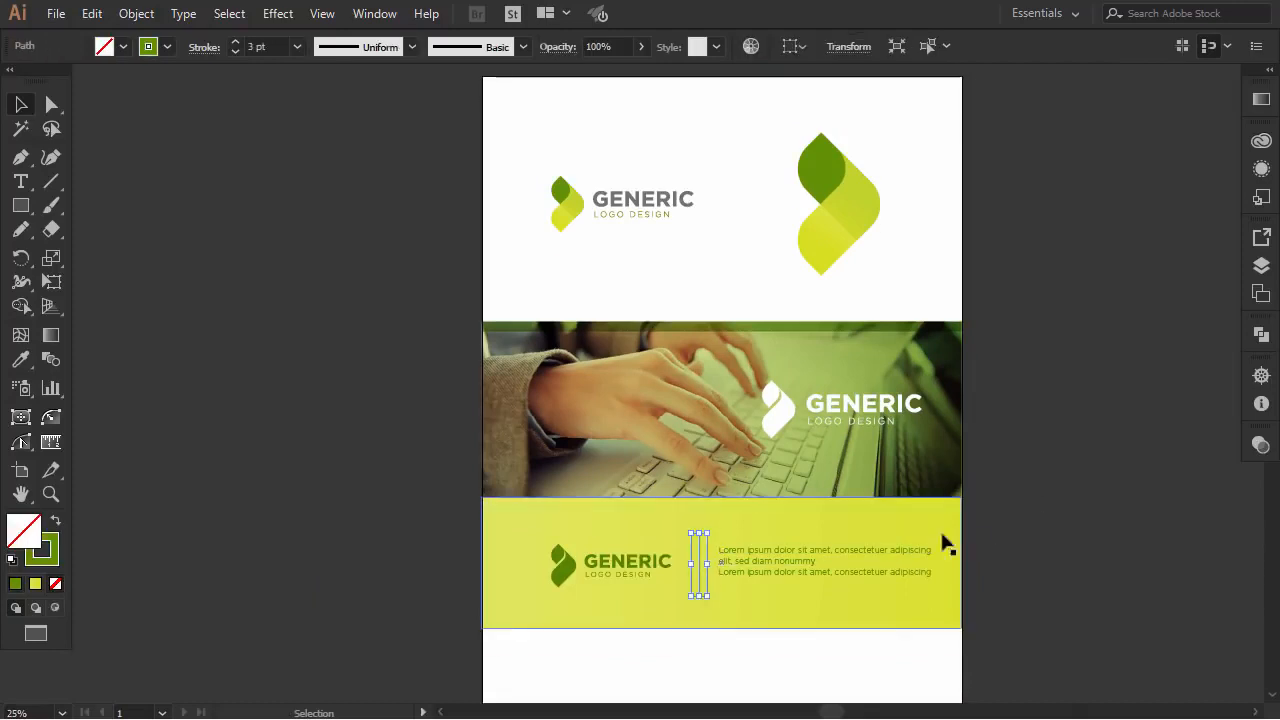
{"action": "left_click", "coordinate": [943, 535]}
{"action": "scroll", "coordinate": [997, 624], "scroll_direction": "up", "scroll_amount": 1}
{"action": "scroll", "coordinate": [988, 610], "scroll_direction": "up", "scroll_amount": 3}
{"action": "scroll", "coordinate": [987, 609], "scroll_direction": "down", "scroll_amount": 4}
{"action": "key", "text": "shift+x"}
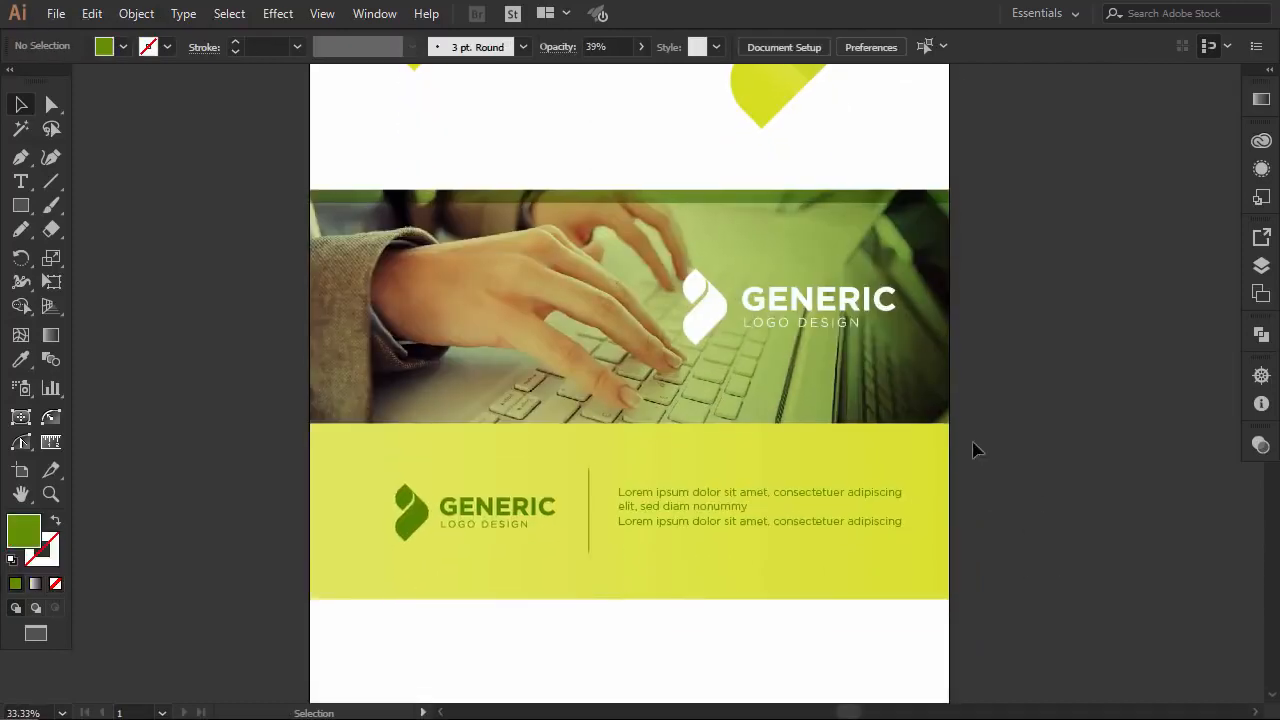
Draw a full-width dark green strip matching the one on the photo's upper edge and move it onto the yellow band's upper edge.
{"action": "scroll", "coordinate": [706, 309], "scroll_direction": "up", "scroll_amount": 1}
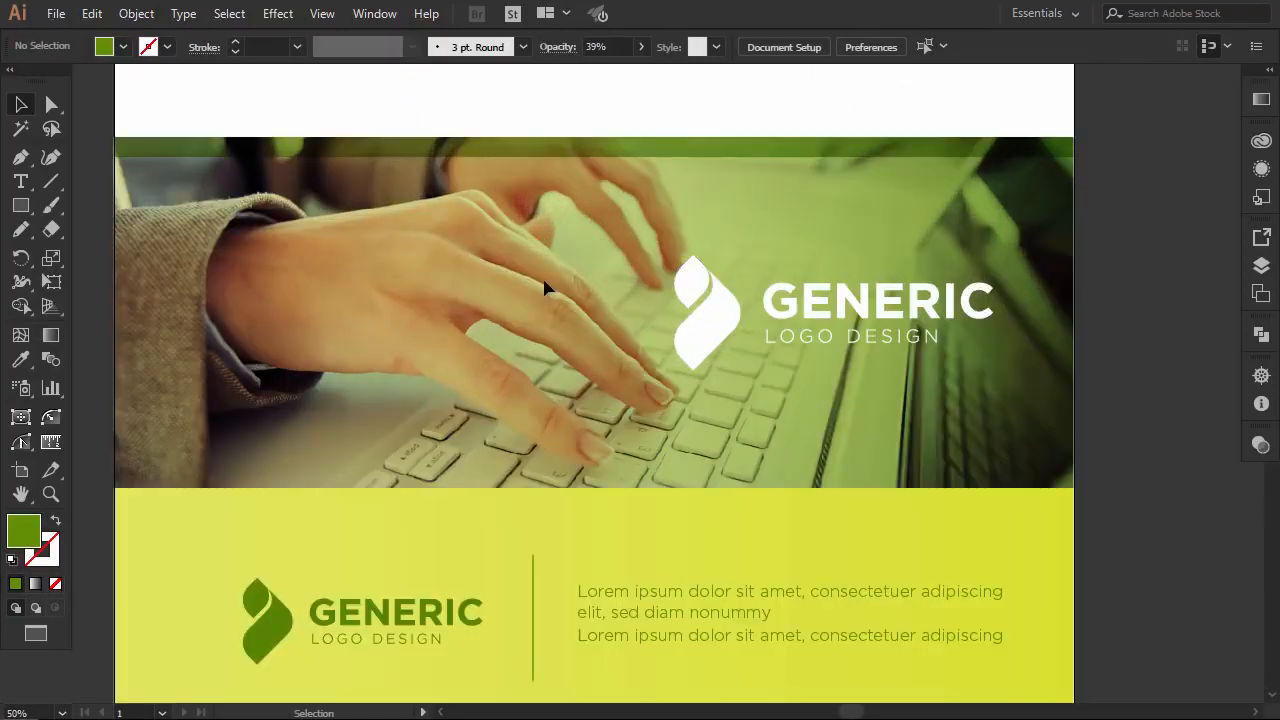
{"action": "scroll", "coordinate": [523, 283], "scroll_direction": "up", "scroll_amount": 1}
{"action": "scroll", "coordinate": [508, 280], "scroll_direction": "left", "scroll_amount": 1}
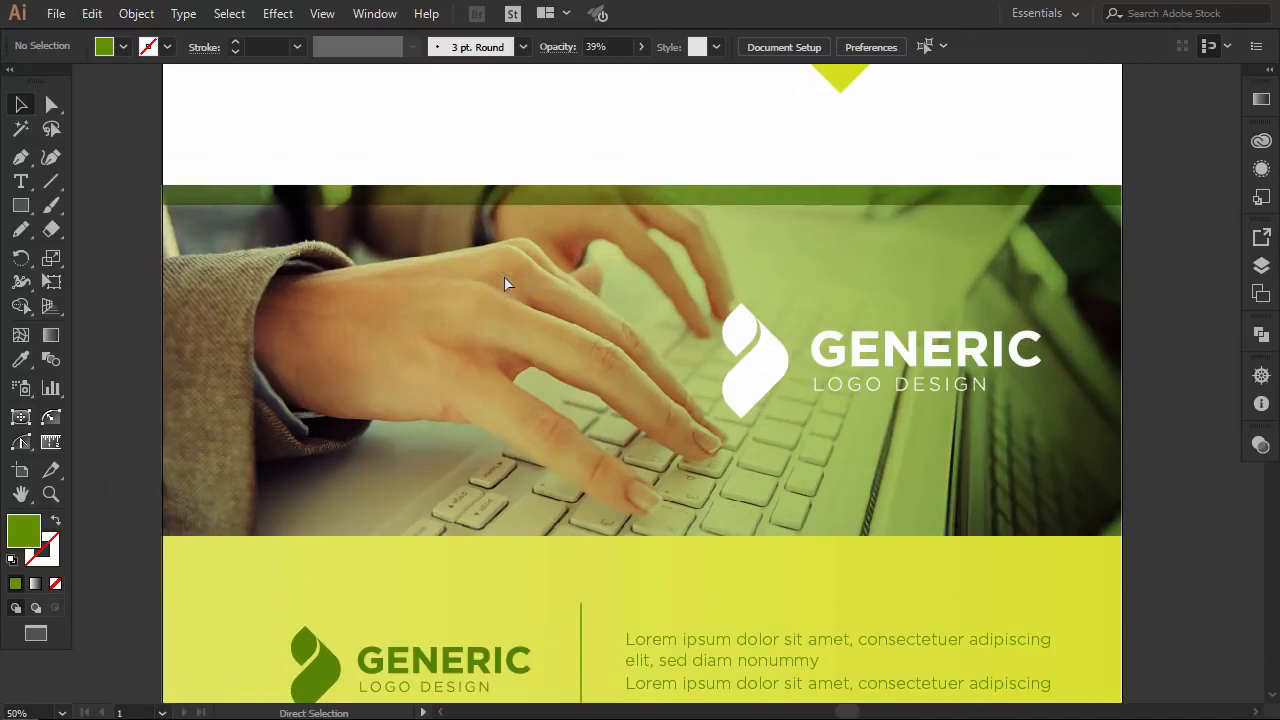
{"action": "left_click", "coordinate": [18, 205]}
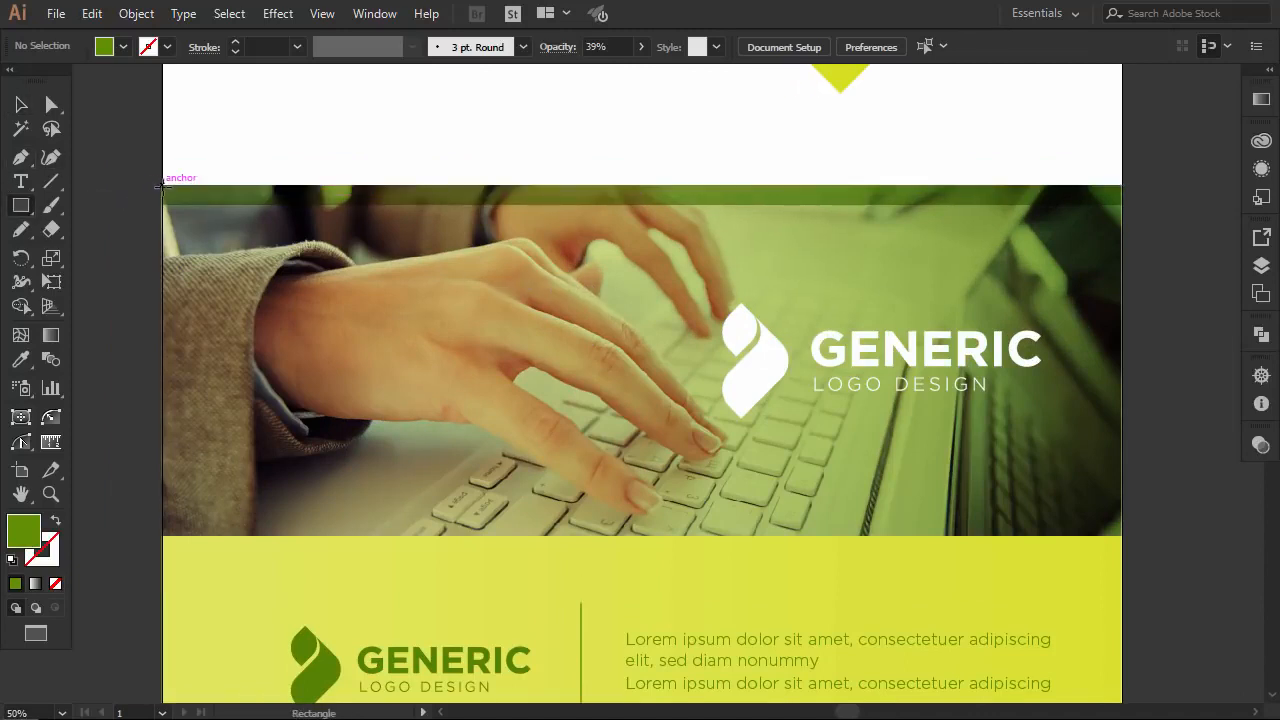
{"action": "left_click_drag", "start_coordinate": [162, 185], "coordinate": [1122, 205]}
{"action": "left_click", "coordinate": [22, 105]}
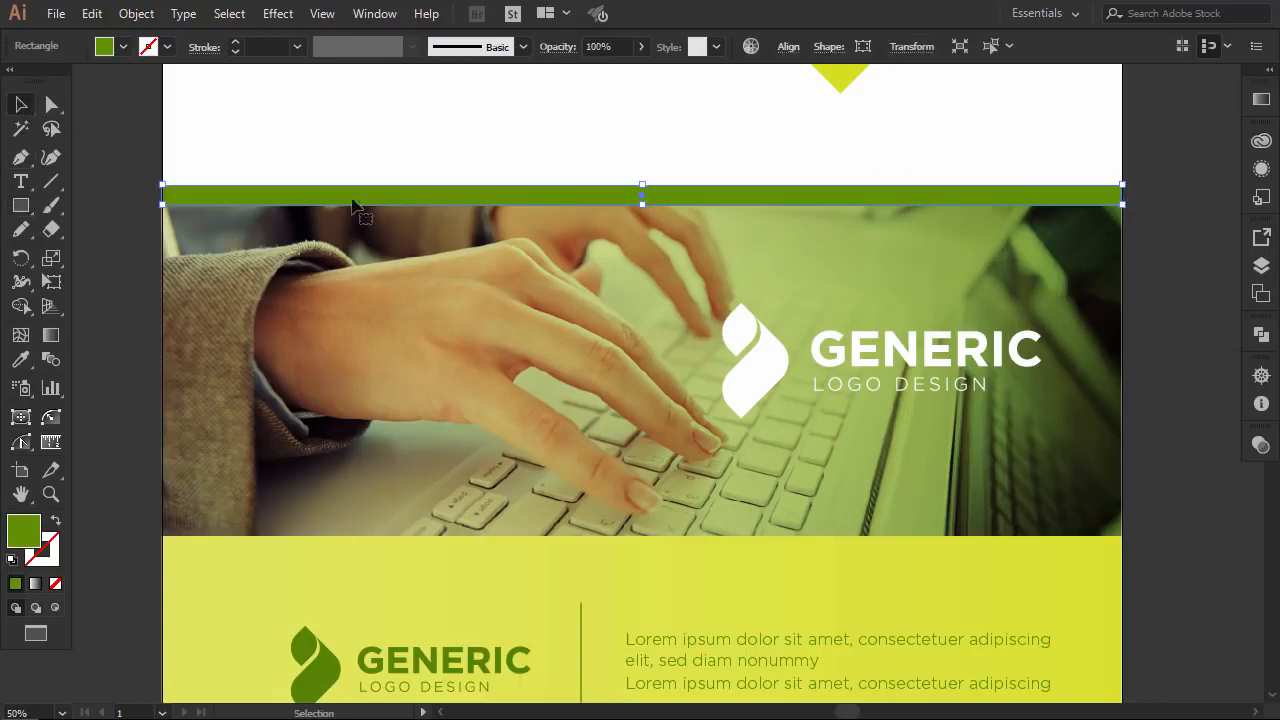
{"action": "left_click_drag", "start_coordinate": [422, 206], "coordinate": [428, 554]}
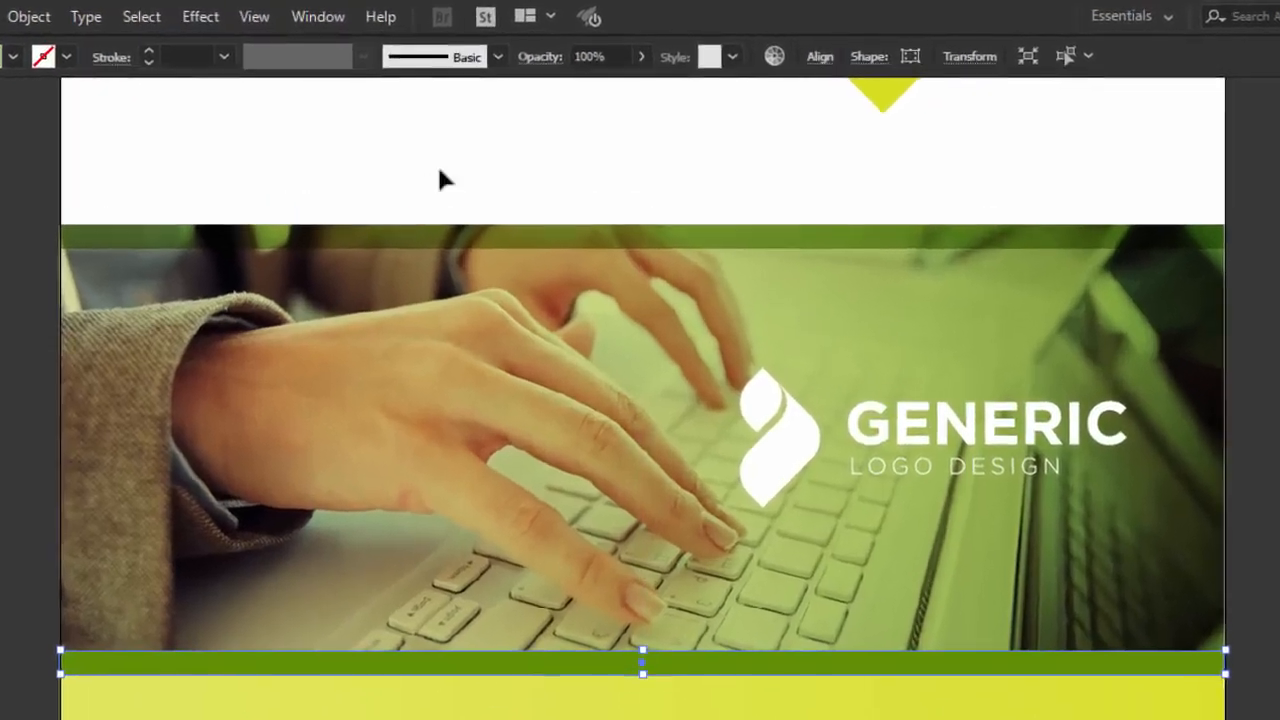
Lower the opacity of the green strip on the yellow band to 53%.
{"action": "left_click", "coordinate": [627, 85]}
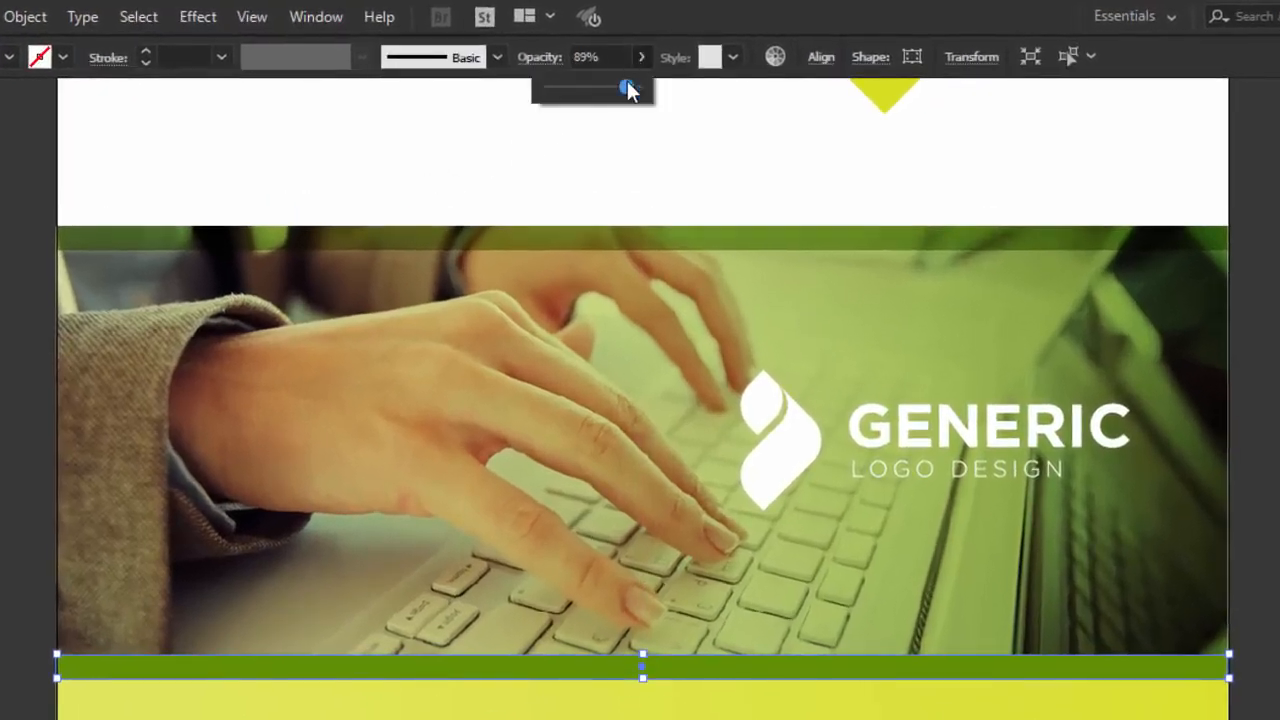
{"action": "mouse_move", "coordinate": [598, 88]}
{"action": "left_mouse_down"}
{"action": "mouse_move", "coordinate": [584, 90]}
{"action": "mouse_move", "coordinate": [604, 76]}
{"action": "left_mouse_up"}
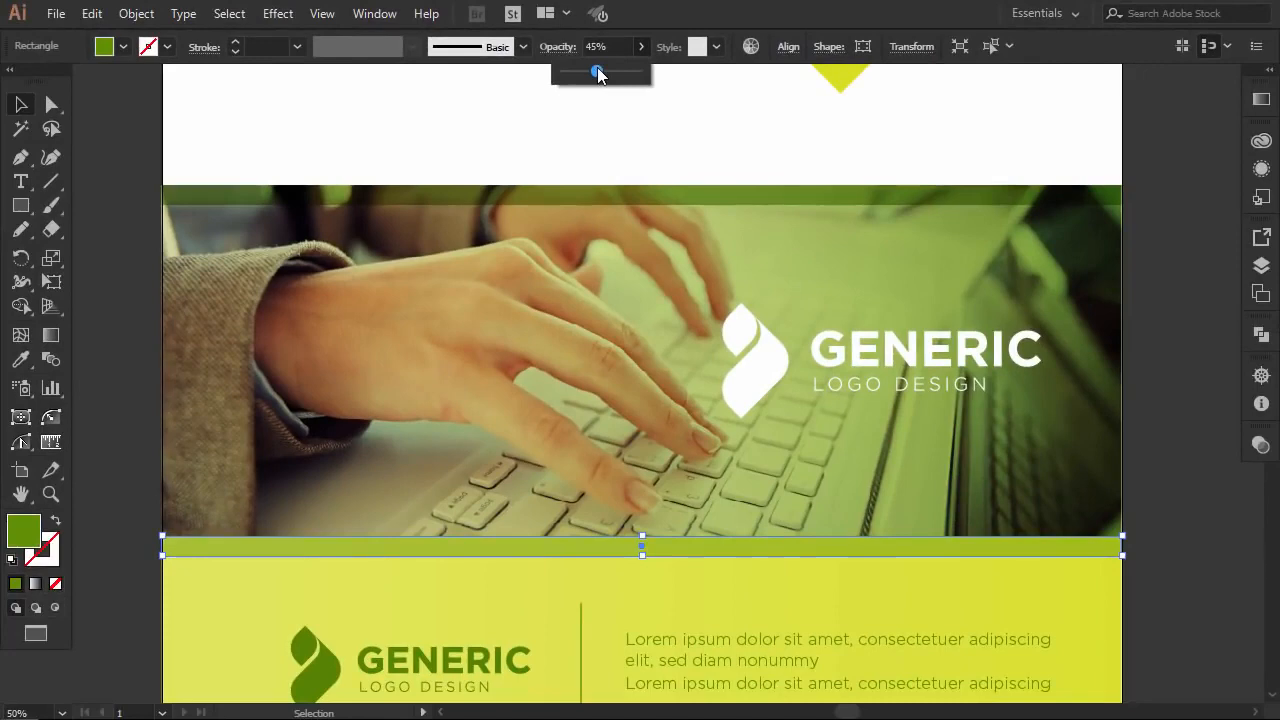
{"action": "scroll", "coordinate": [597, 289], "scroll_direction": "down", "scroll_amount": 1}
{"action": "left_click", "coordinate": [769, 589]}
{"action": "left_click_drag", "start_coordinate": [769, 589], "coordinate": [866, 540]}
{"action": "scroll", "coordinate": [440, 528], "scroll_direction": "down", "scroll_amount": 3}
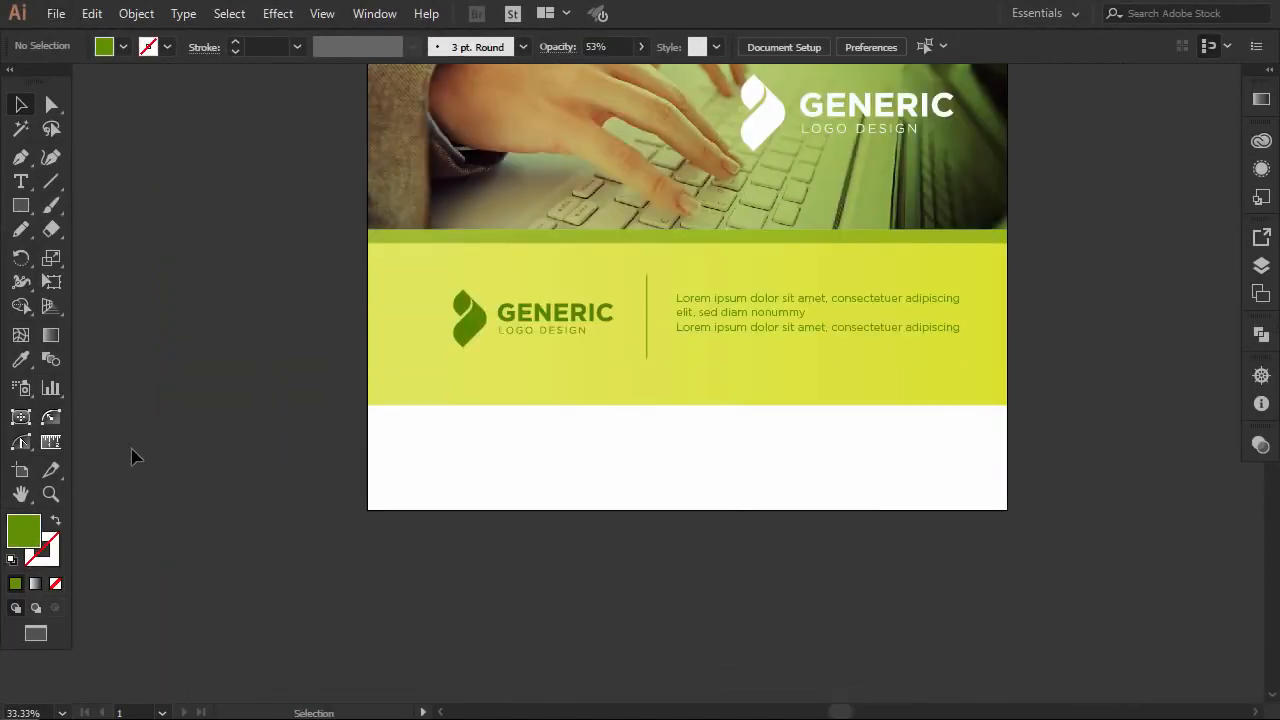
Extend the artboard's lower edge downward to make the artboard 3381 px high.
{"action": "left_click", "coordinate": [30, 475]}
{"action": "left_click_drag", "start_coordinate": [686, 511], "coordinate": [711, 655]}
{"action": "scroll", "coordinate": [723, 400], "scroll_direction": "up", "scroll_amount": 3}
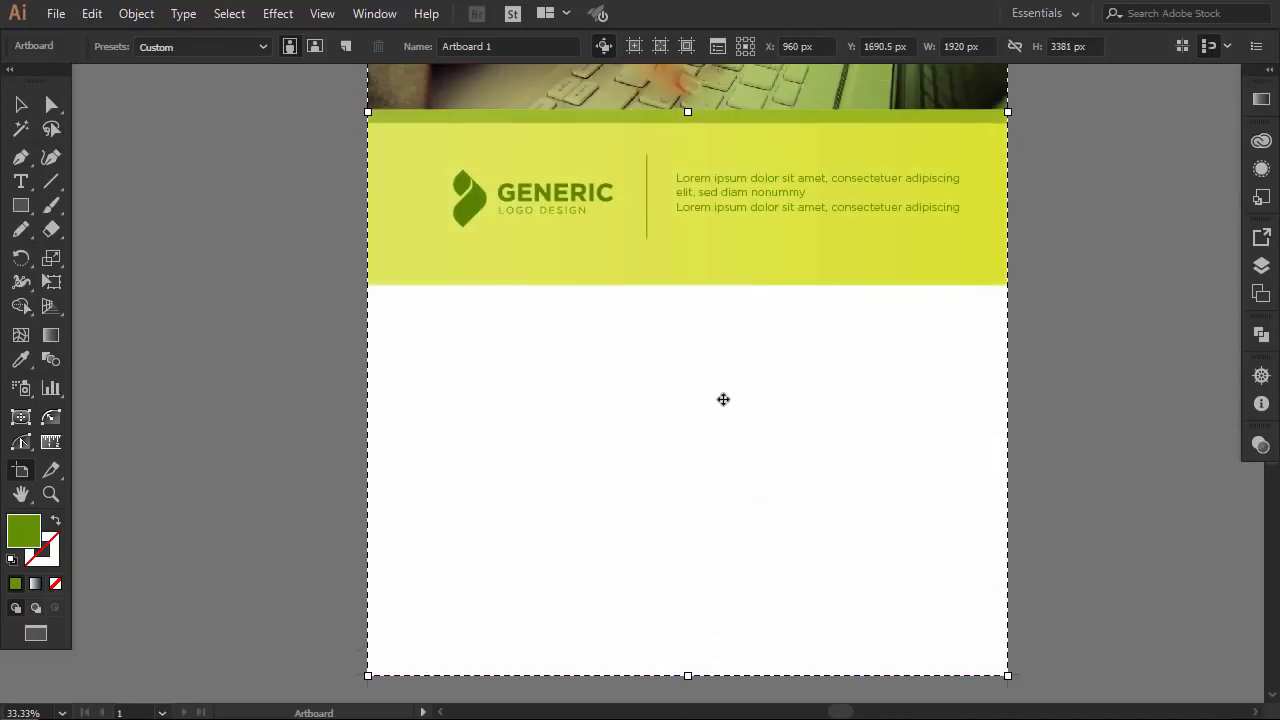
{"action": "key", "text": "v"}
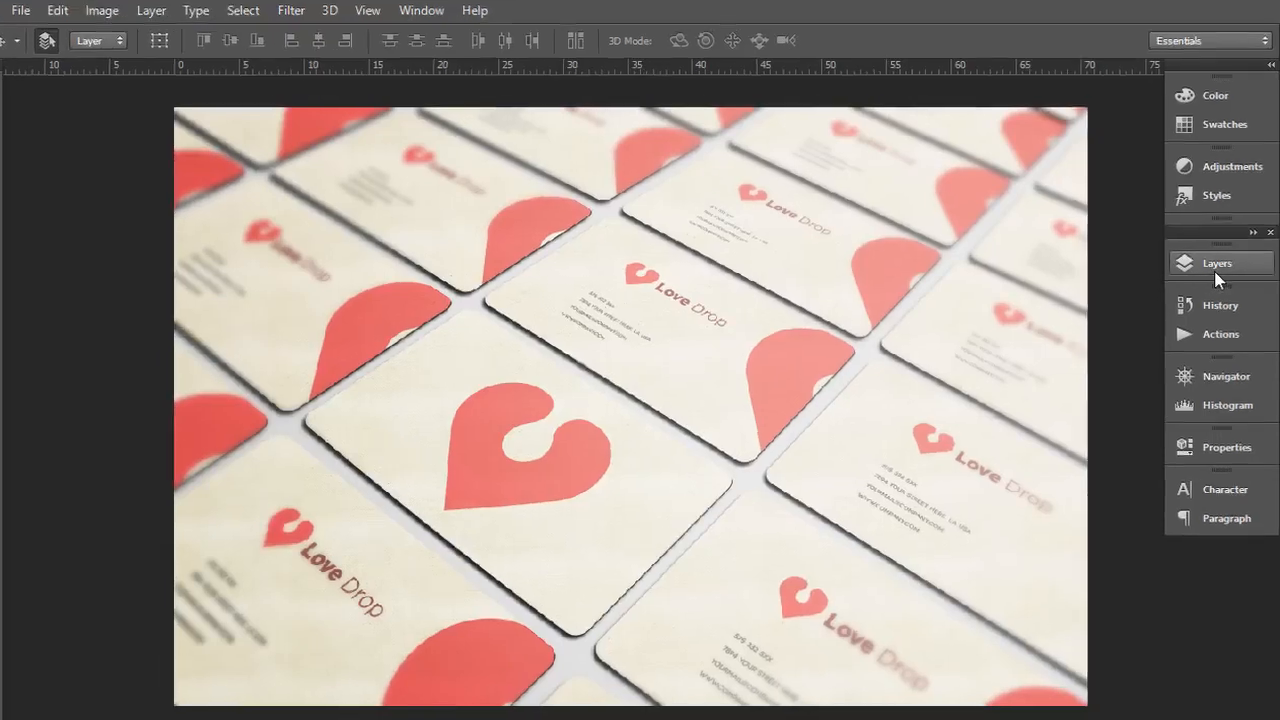
Switch to the business card mockup in Photoshop and open the contents of the "Back side card 2" smart object.
{"action": "left_click", "coordinate": [1200, 265]}
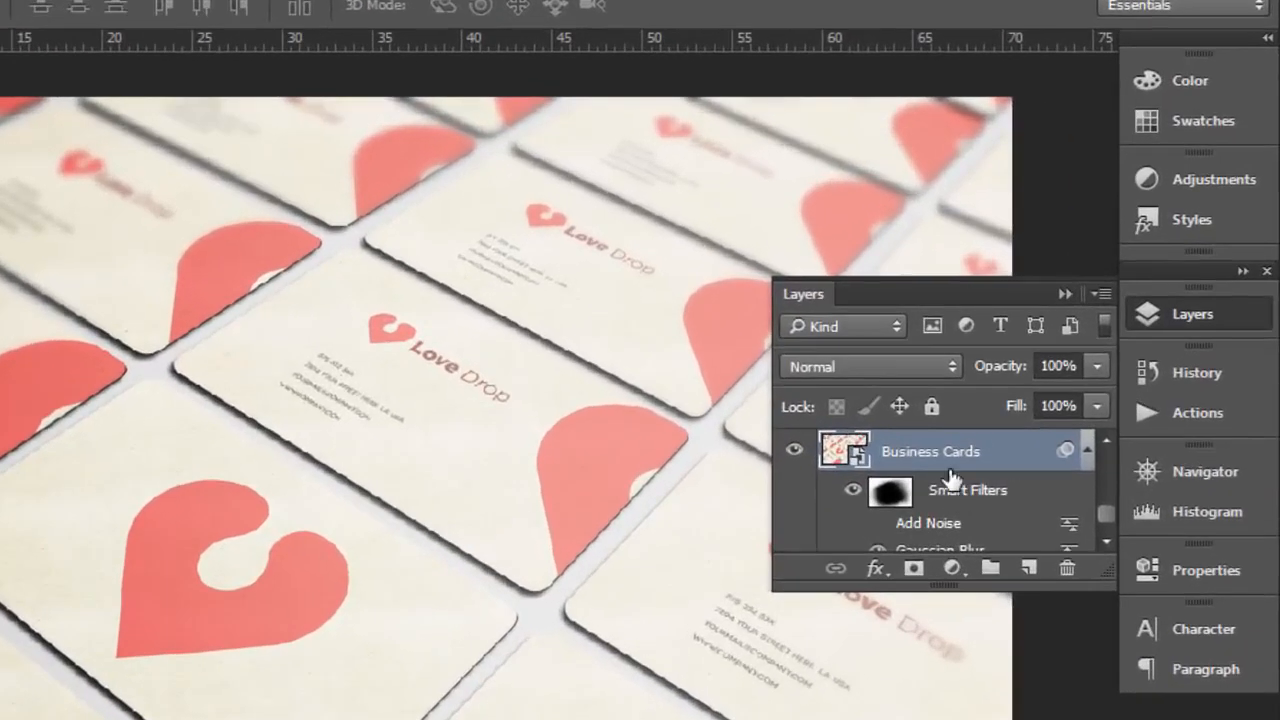
{"action": "scroll", "coordinate": [950, 482], "scroll_direction": "up", "scroll_amount": 1}
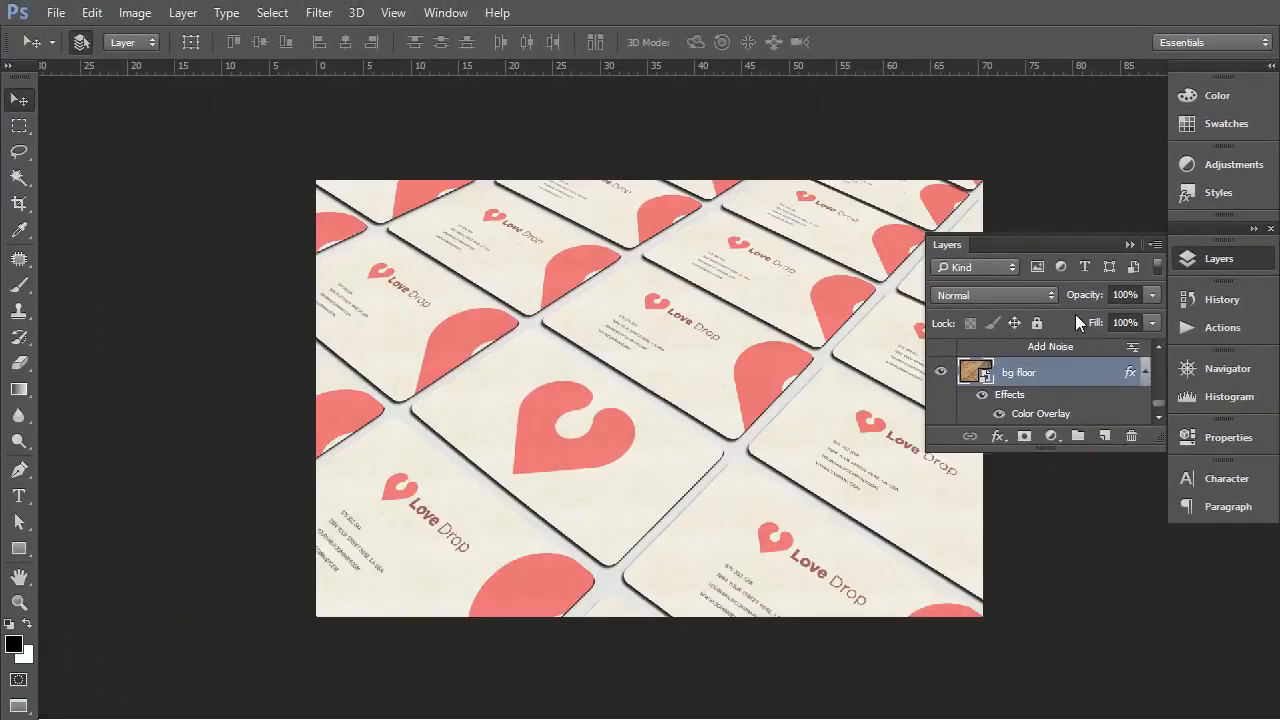
{"action": "left_click", "coordinate": [1128, 244]}
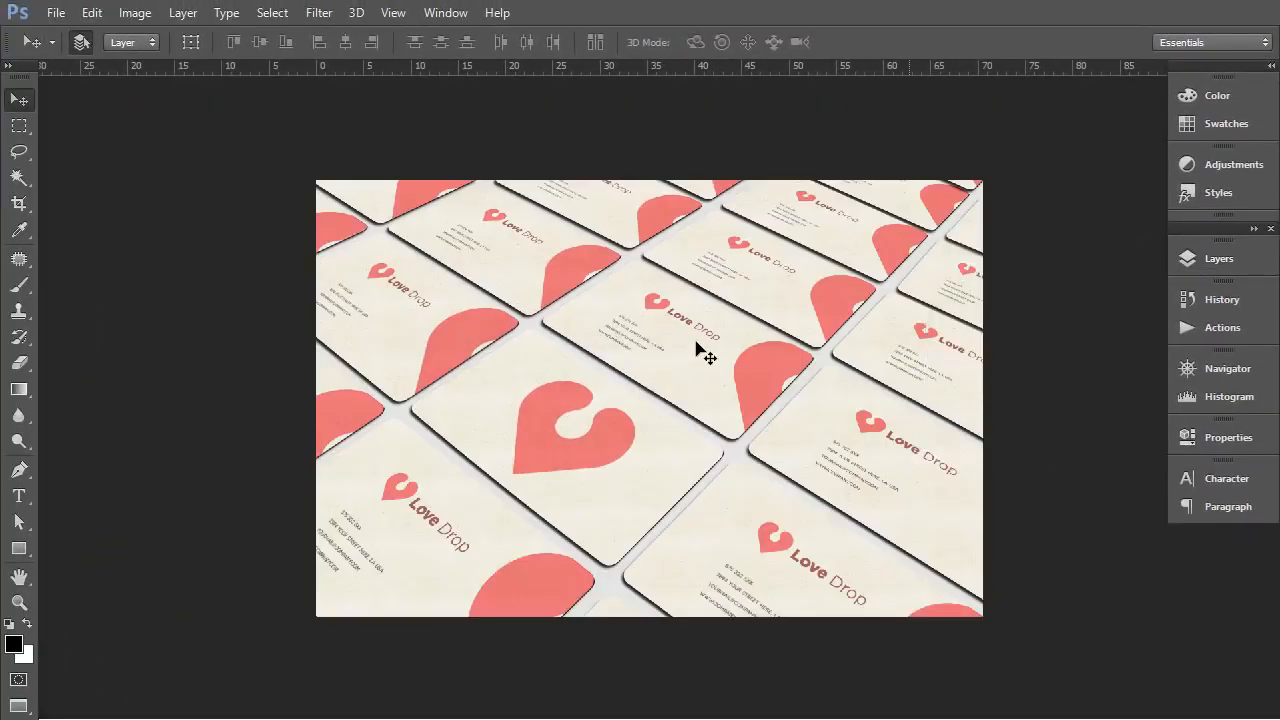
{"action": "left_click", "coordinate": [1229, 259]}
{"action": "scroll", "coordinate": [1040, 375], "scroll_direction": "down", "scroll_amount": 3}
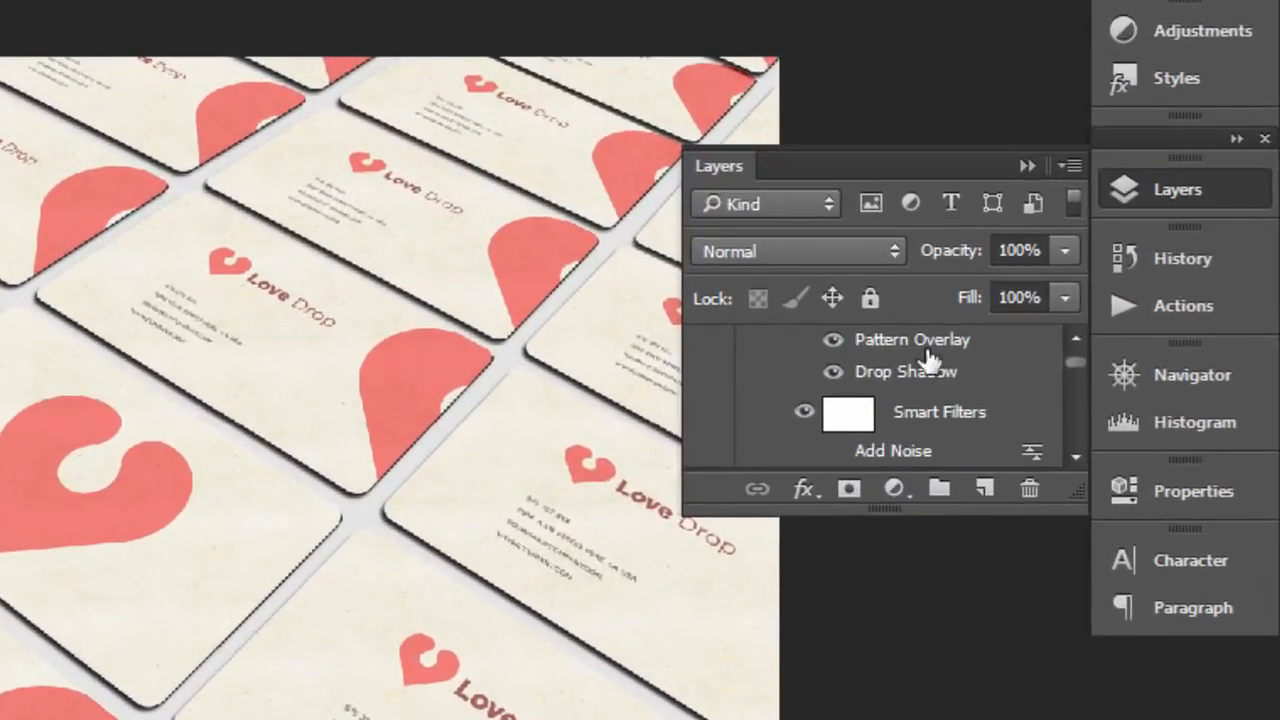
{"action": "scroll", "coordinate": [1003, 374], "scroll_direction": "down", "scroll_amount": 2}
{"action": "left_click", "coordinate": [808, 396]}
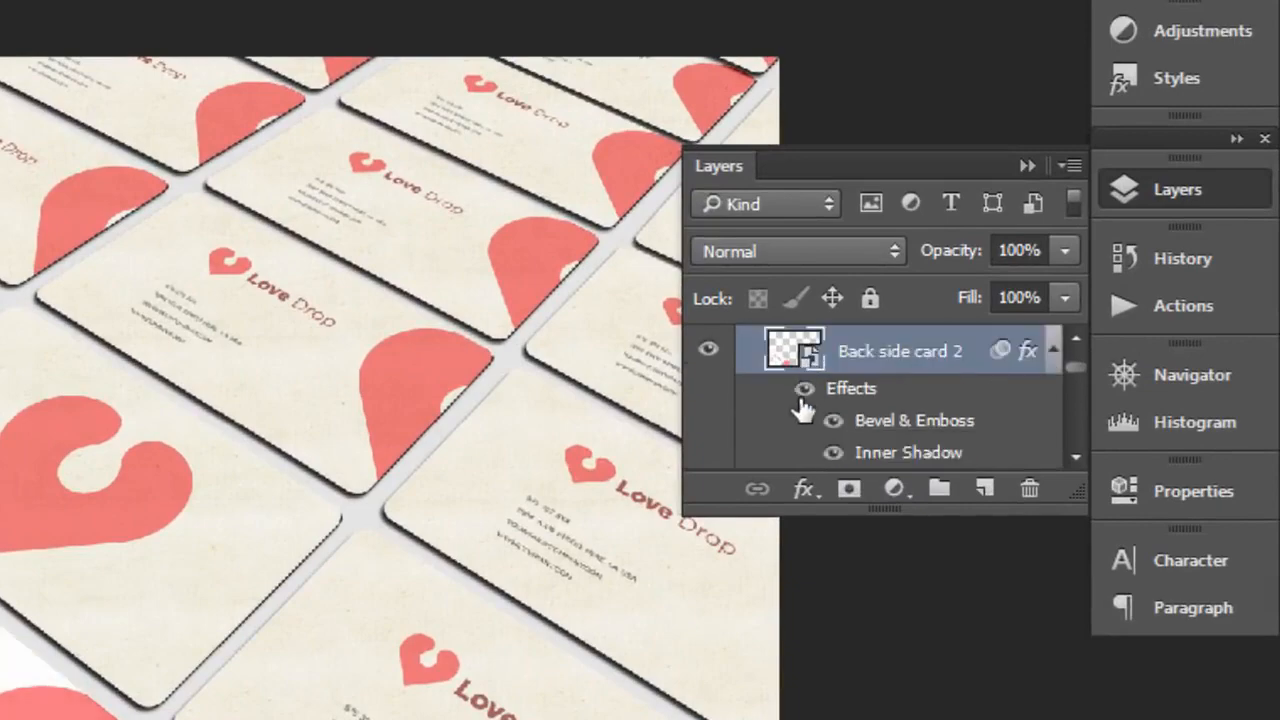
{"action": "double_click", "coordinate": [803, 357]}
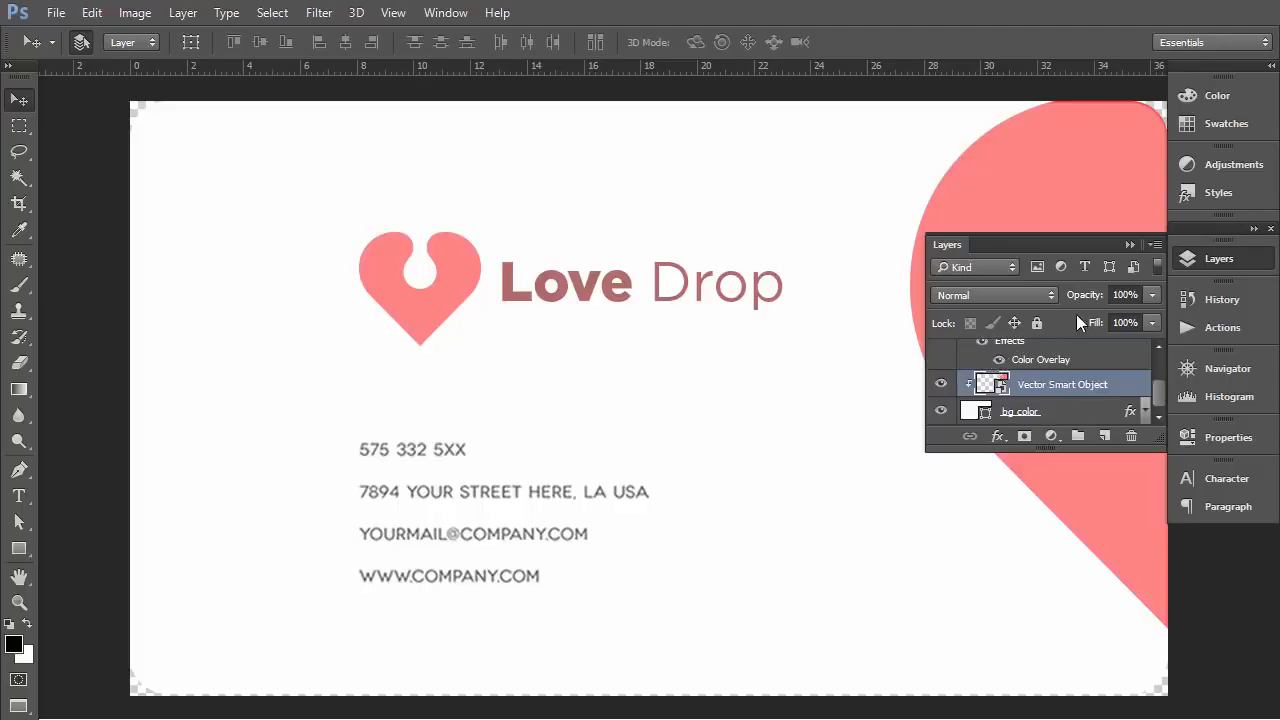
Delete the Love Drop logo and the large pink heart shape from the card.
{"action": "left_click", "coordinate": [1130, 245]}
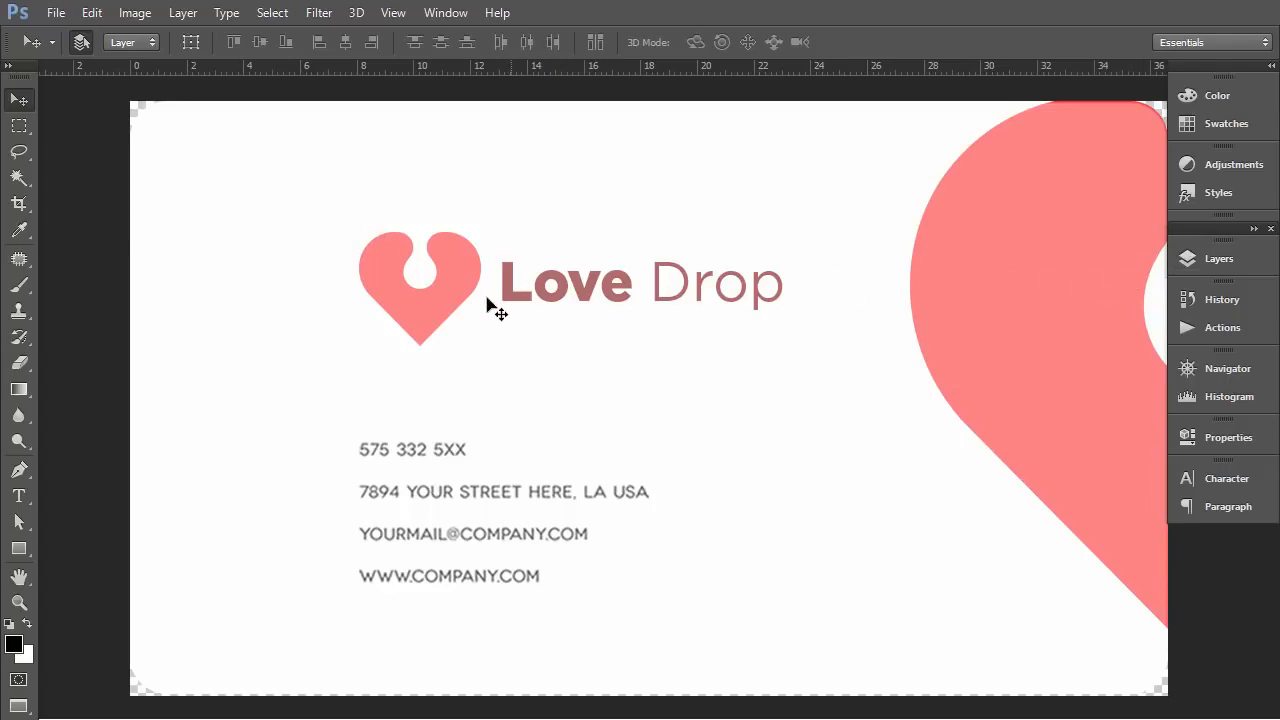
{"action": "key", "text": "Delete"}
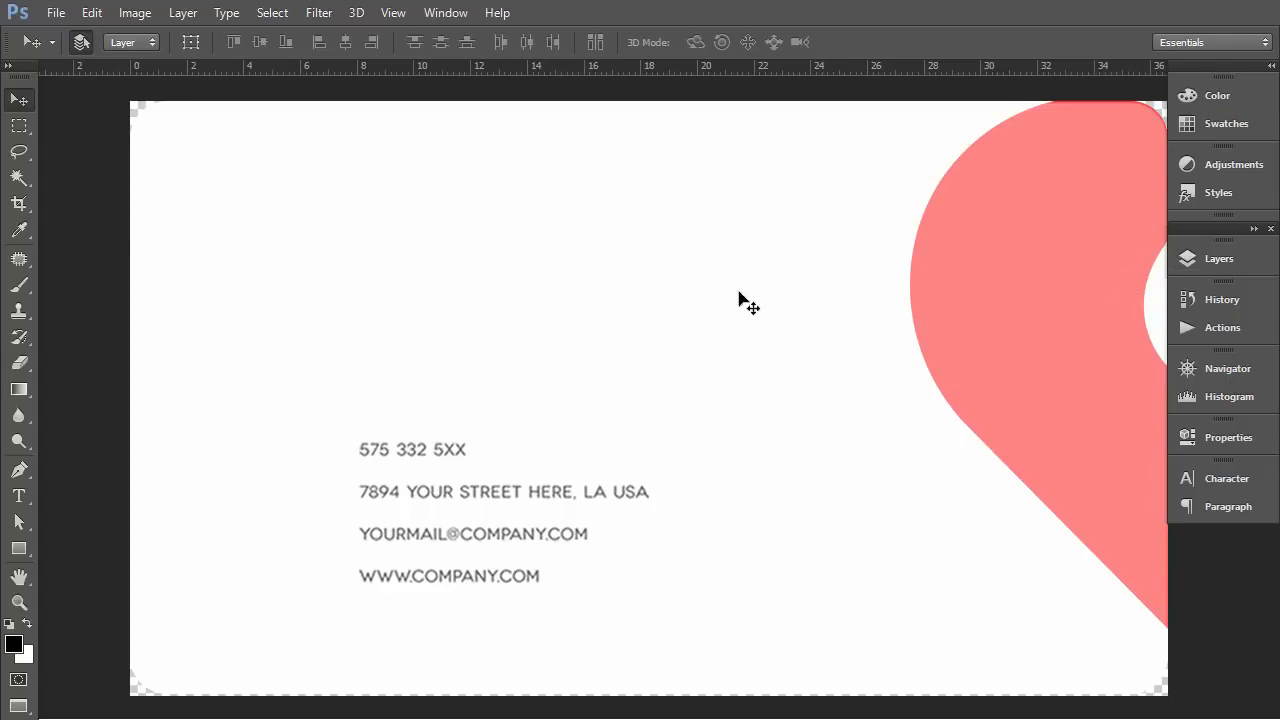
{"action": "key", "text": "Delete"}
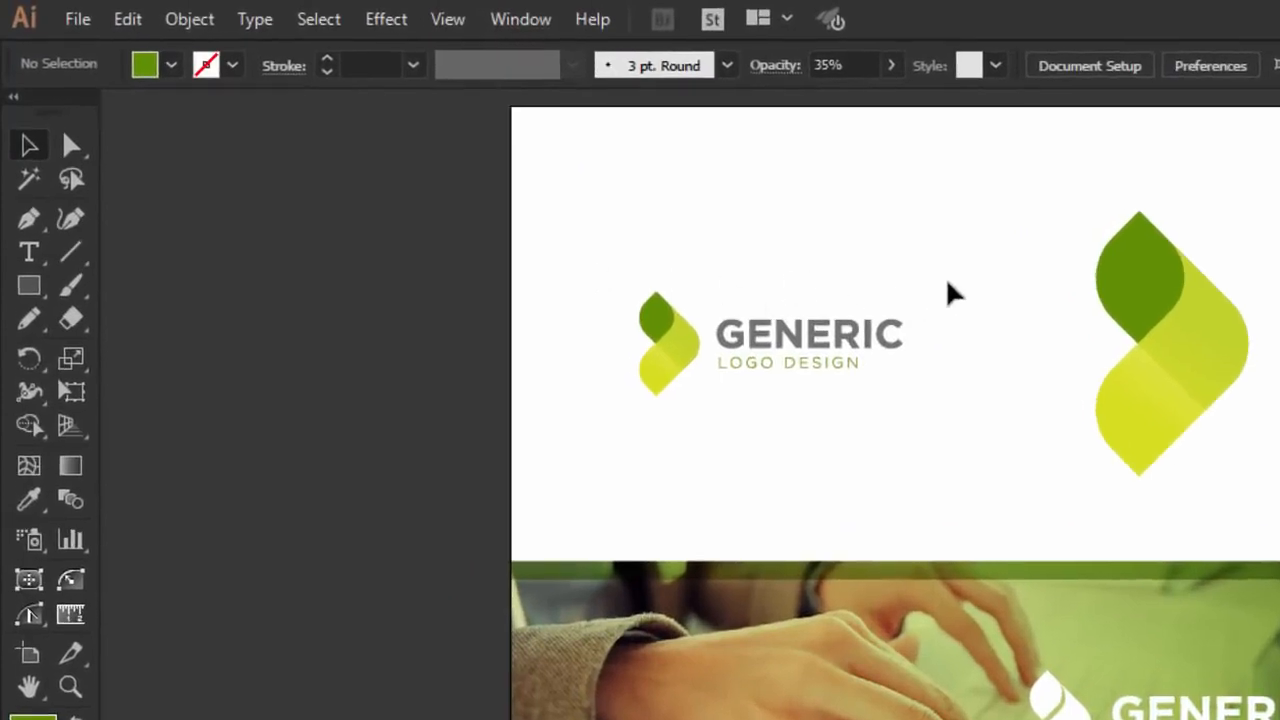
Copy the small color logo from Illustrator, paste it into the card as a Smart Object, and place it above the contact details.
{"action": "left_click_drag", "start_coordinate": [946, 280], "coordinate": [640, 410]}
{"action": "left_click", "coordinate": [127, 20]}
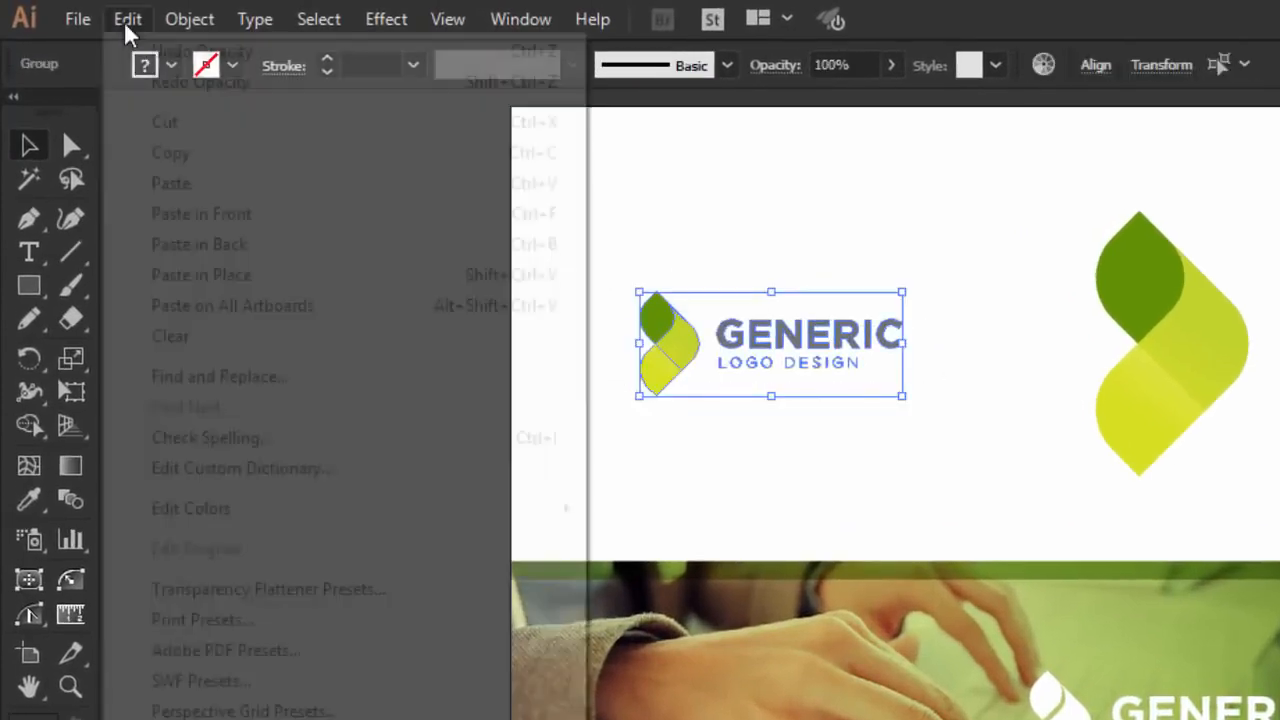
{"action": "left_click", "coordinate": [173, 152]}
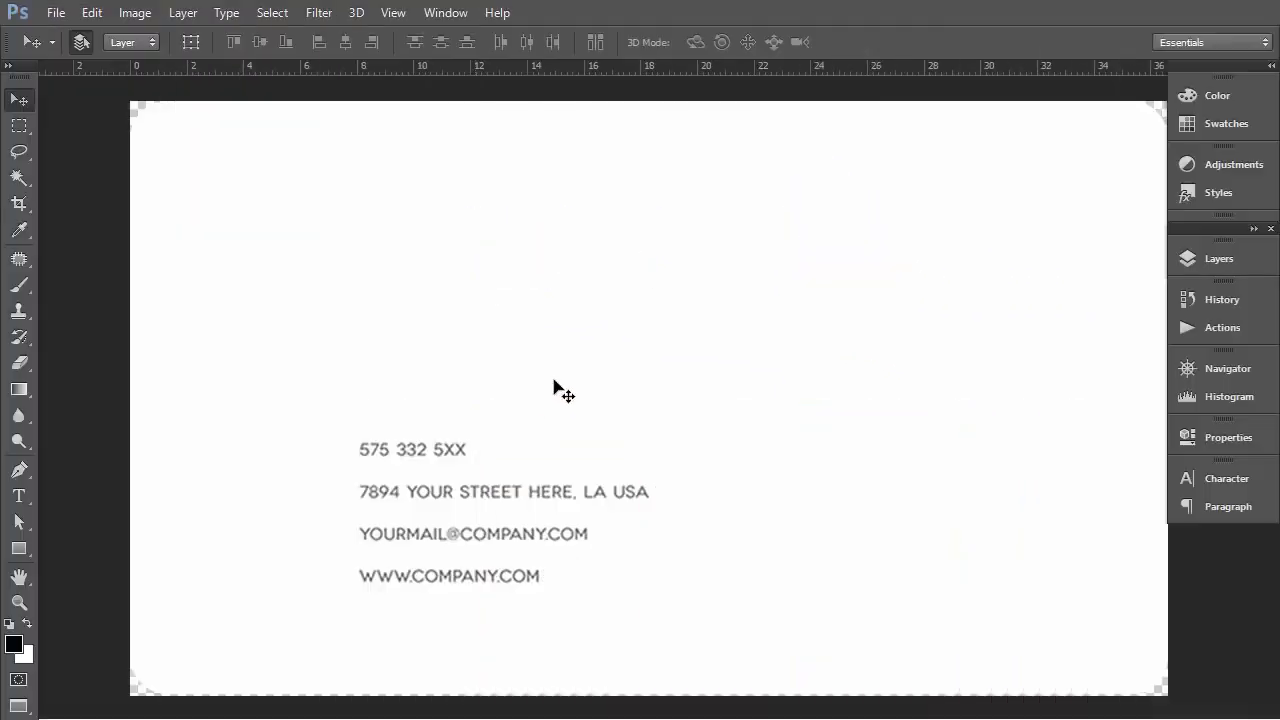
{"action": "left_click", "coordinate": [91, 12]}
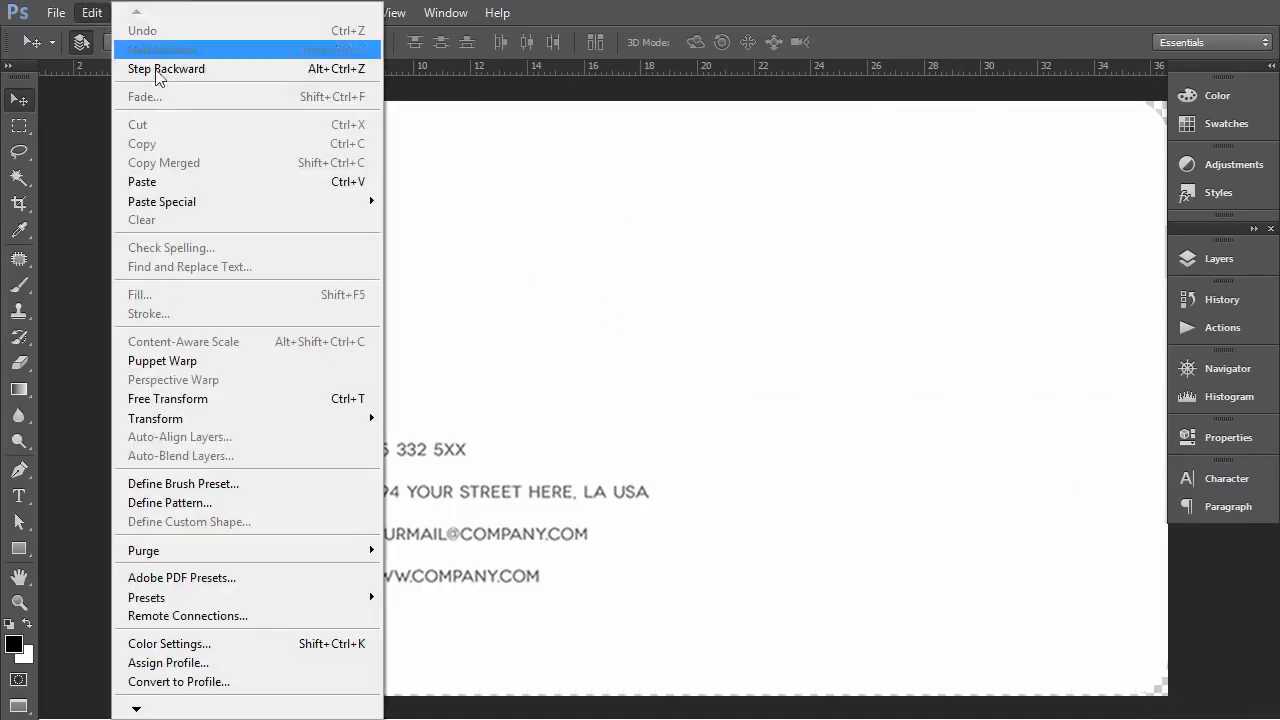
{"action": "left_click", "coordinate": [163, 181]}
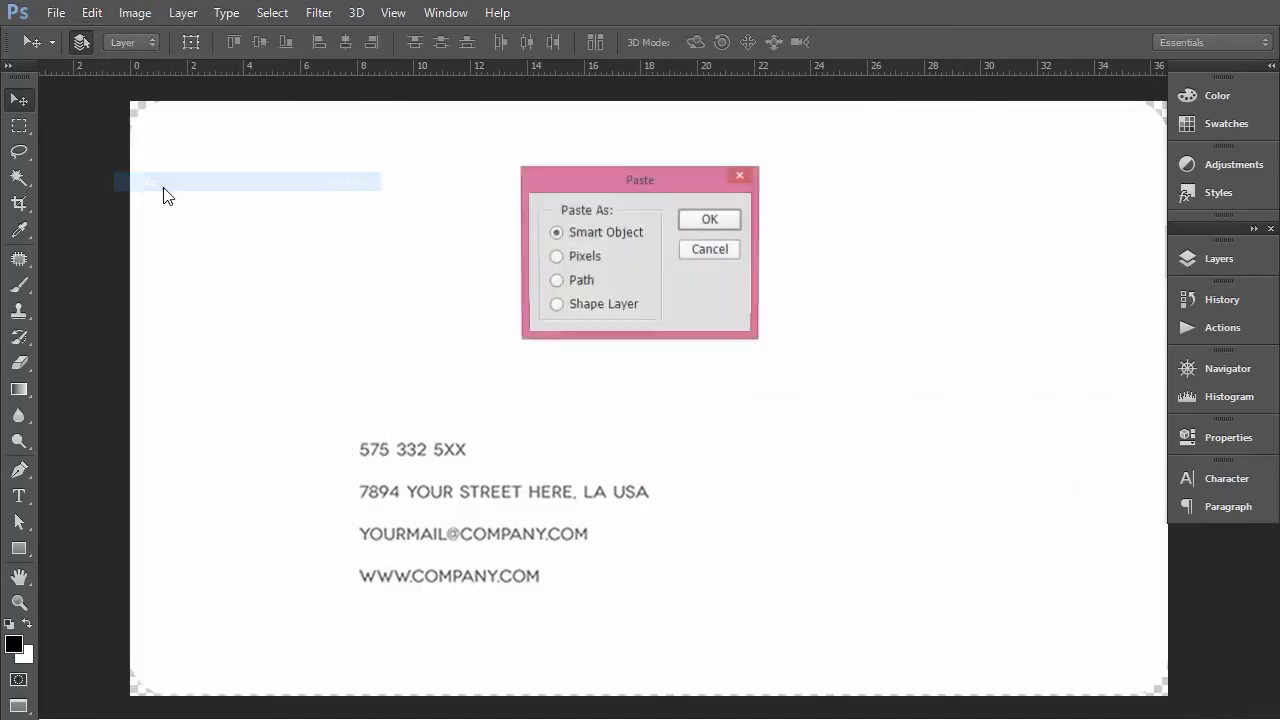
{"action": "left_click", "coordinate": [710, 222]}
{"action": "left_click_drag", "start_coordinate": [943, 285], "coordinate": [597, 299]}
{"action": "key", "text": "Return"}
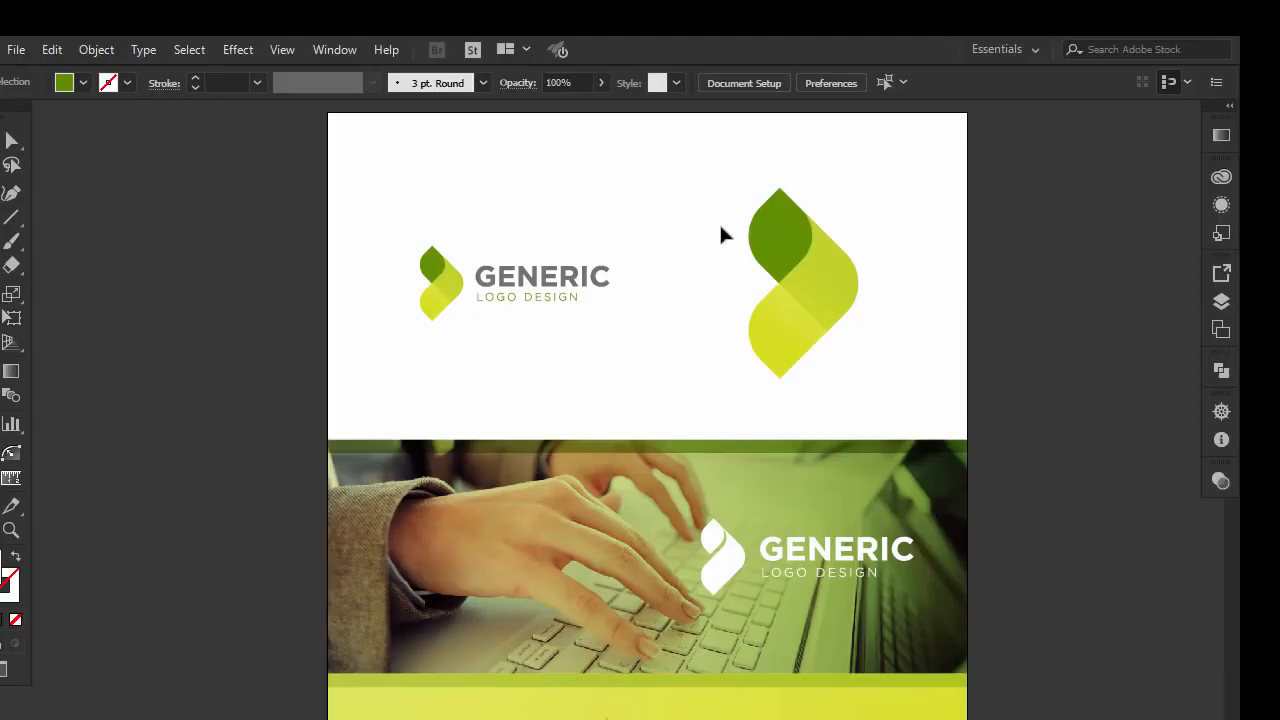
Copy the large ribbon symbol from Illustrator and paste it as a Smart Object overlapping the card's right edge.
{"action": "left_click", "coordinate": [720, 234]}
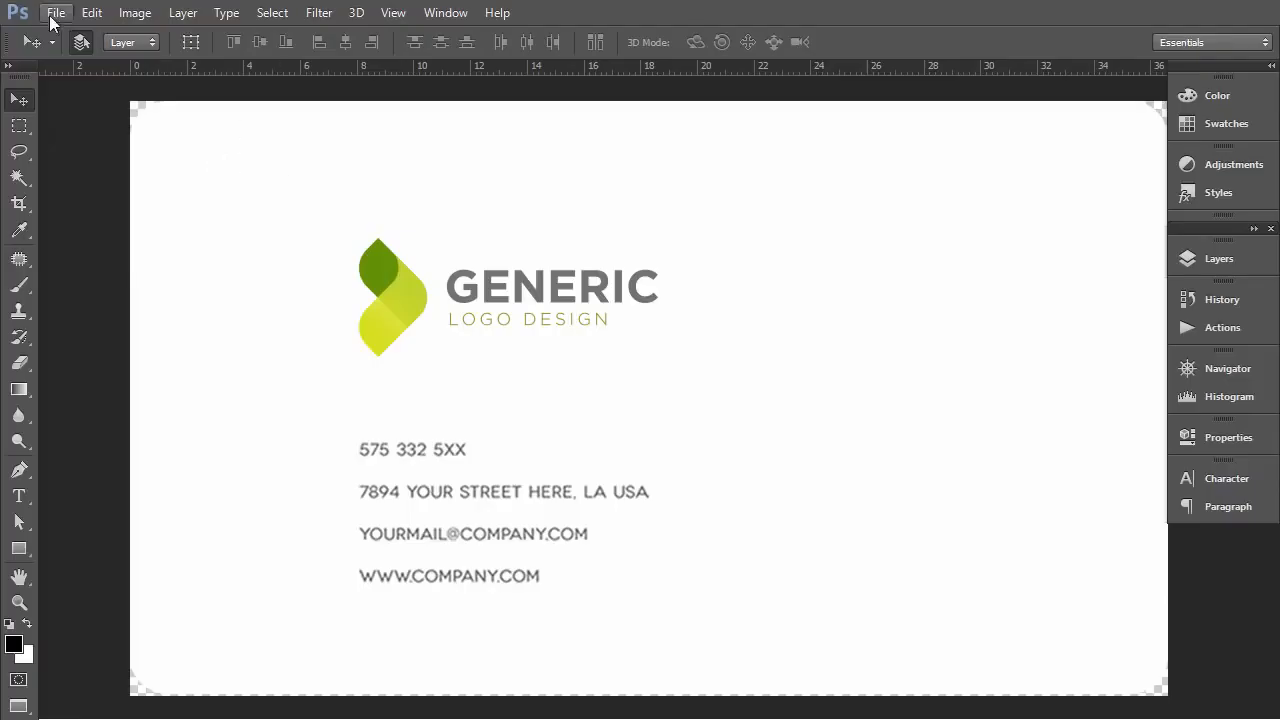
{"action": "left_click", "coordinate": [91, 13]}
{"action": "left_click", "coordinate": [165, 186]}
{"action": "left_click", "coordinate": [686, 219]}
{"action": "left_click_drag", "start_coordinate": [678, 283], "coordinate": [1072, 290]}
Scale the ribbon symbol proportionally to about 154.5% and shift it slightly left so it bleeds off the card's right edge.
{"action": "scroll", "coordinate": [843, 287], "scroll_direction": "down", "scroll_amount": 1}
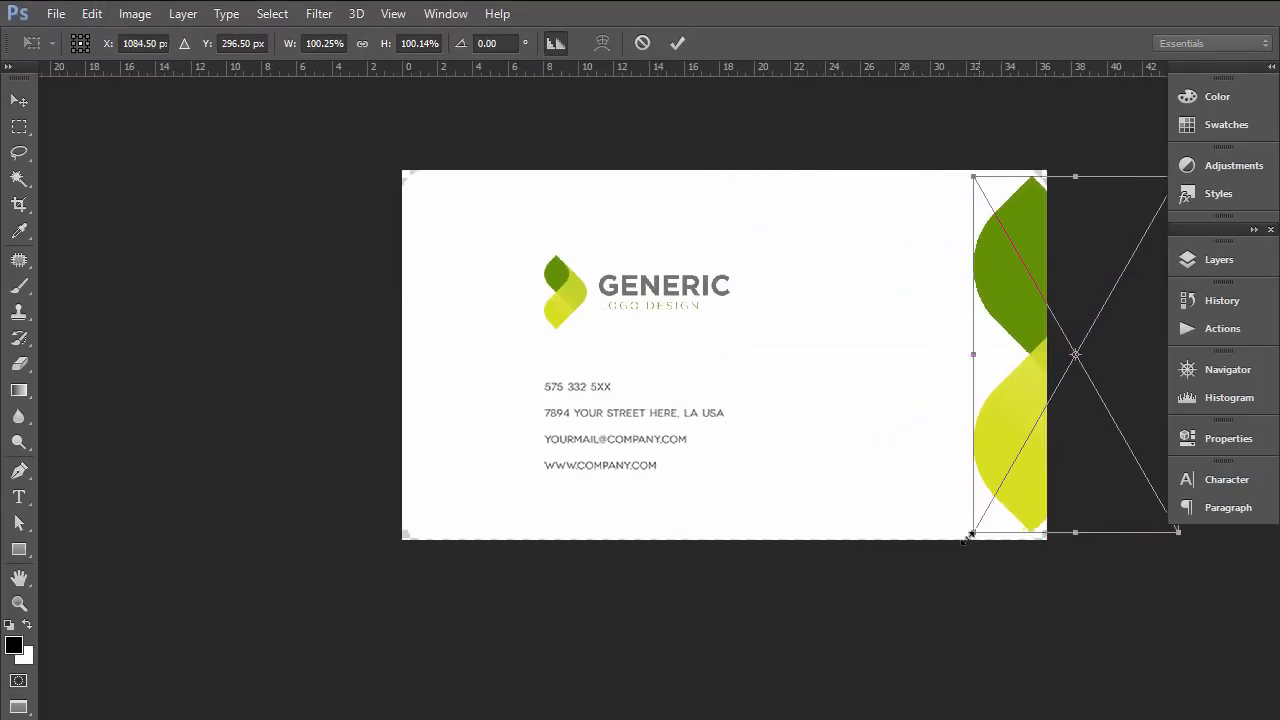
{"action": "left_click_drag", "start_coordinate": [969, 535], "coordinate": [886, 605]}
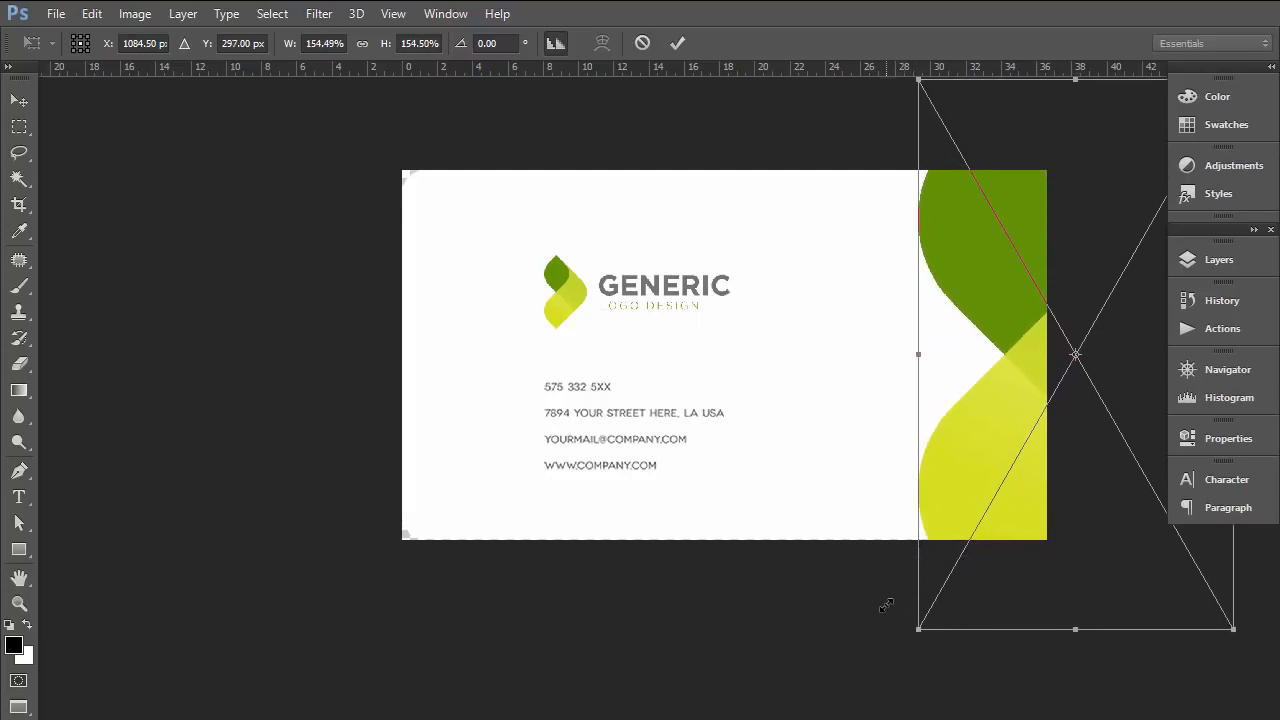
{"action": "key", "text": "Return"}
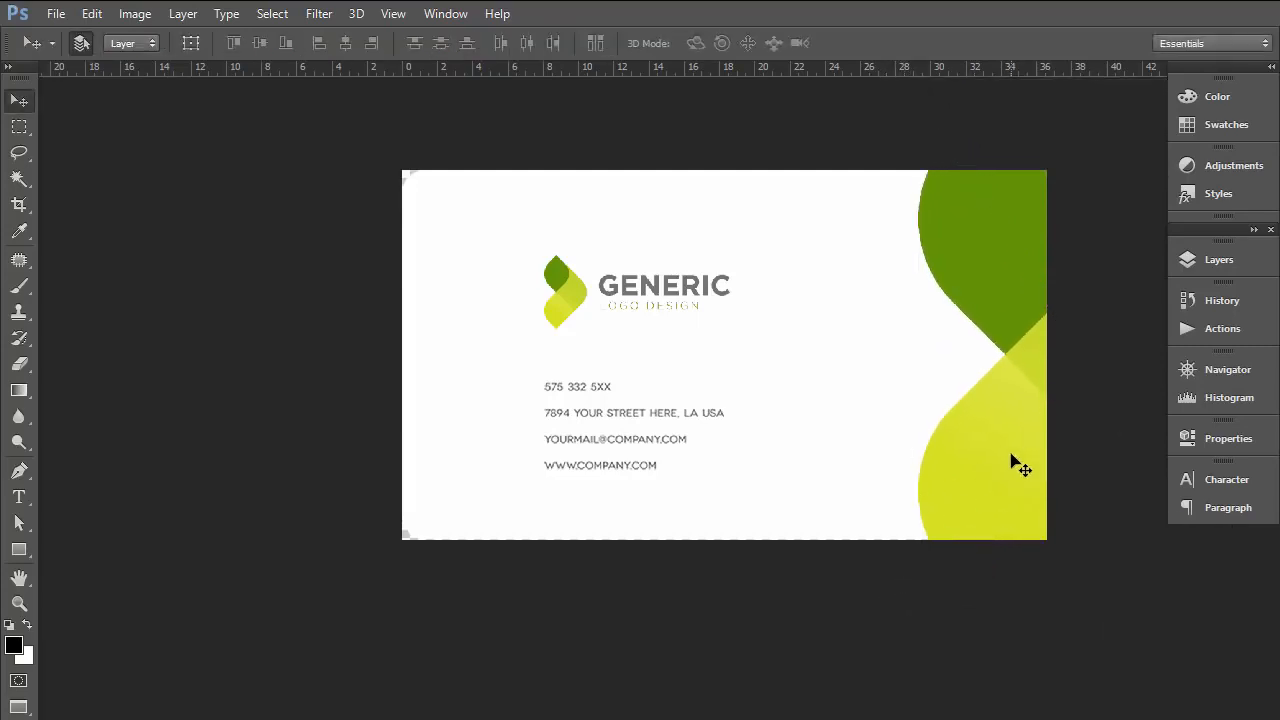
{"action": "left_click_drag", "start_coordinate": [1014, 463], "coordinate": [988, 461]}
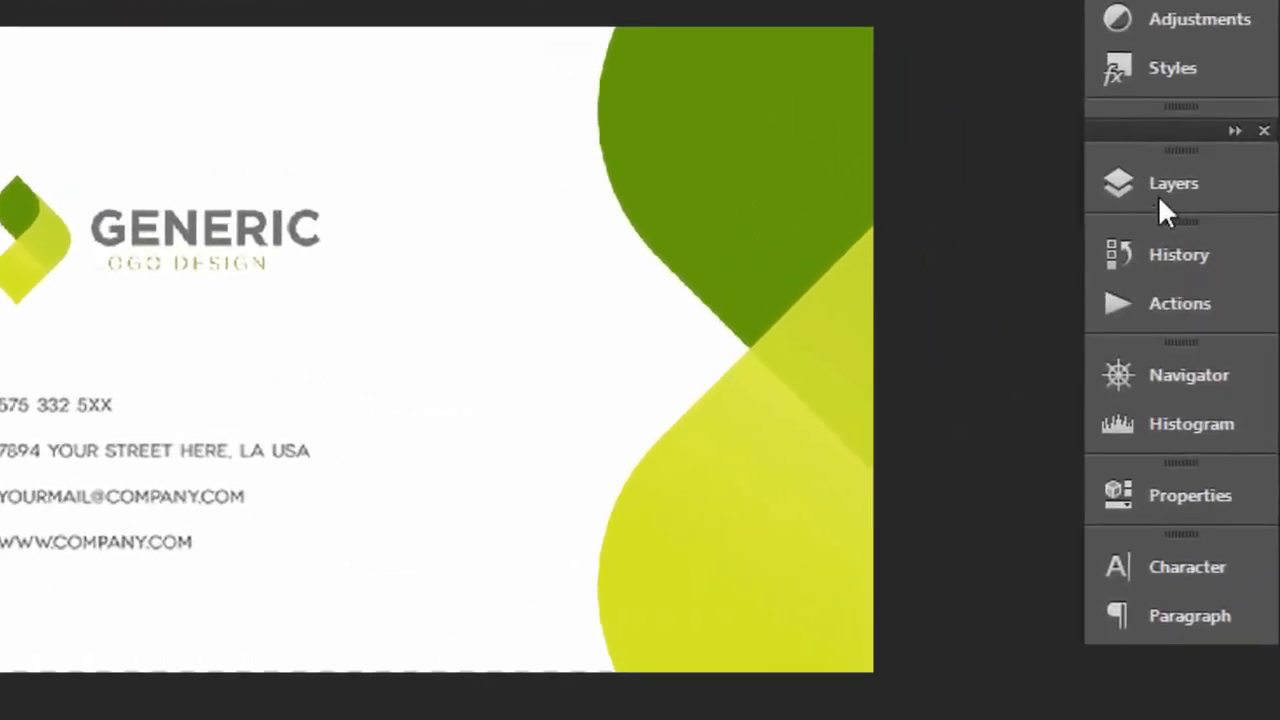
Move the large ribbon symbol's layer directly above the bg color layer and clip it to the card's rounded shape.
{"action": "left_click", "coordinate": [1203, 256]}
{"action": "scroll", "coordinate": [1068, 430], "scroll_direction": "down", "scroll_amount": 3}
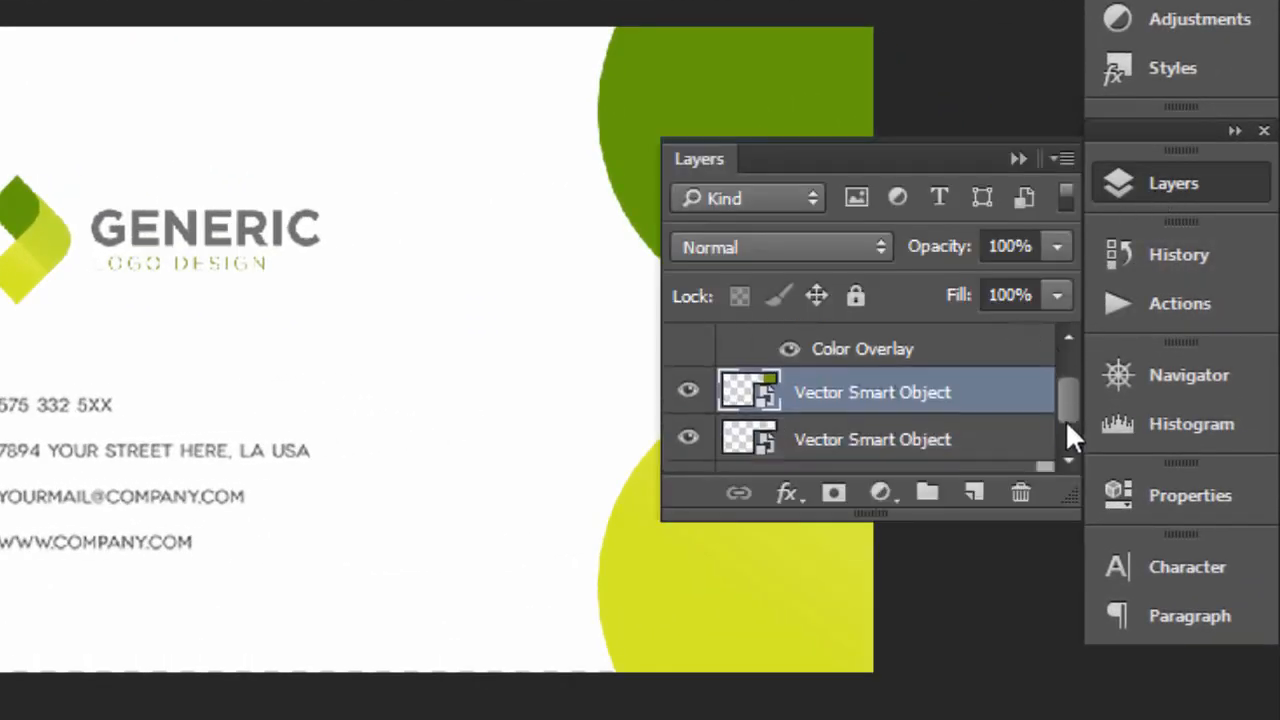
{"action": "left_click_drag", "start_coordinate": [872, 360], "coordinate": [857, 410]}
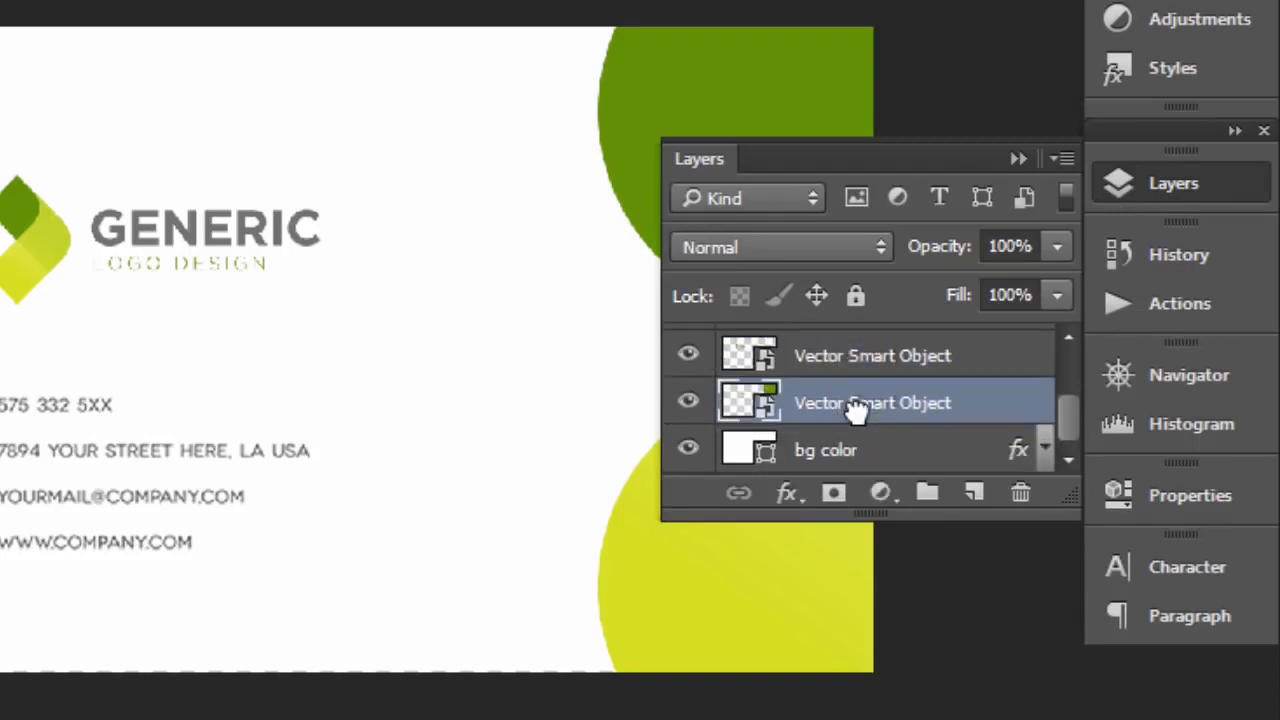
{"action": "key", "text": "ctrl+alt+g"}
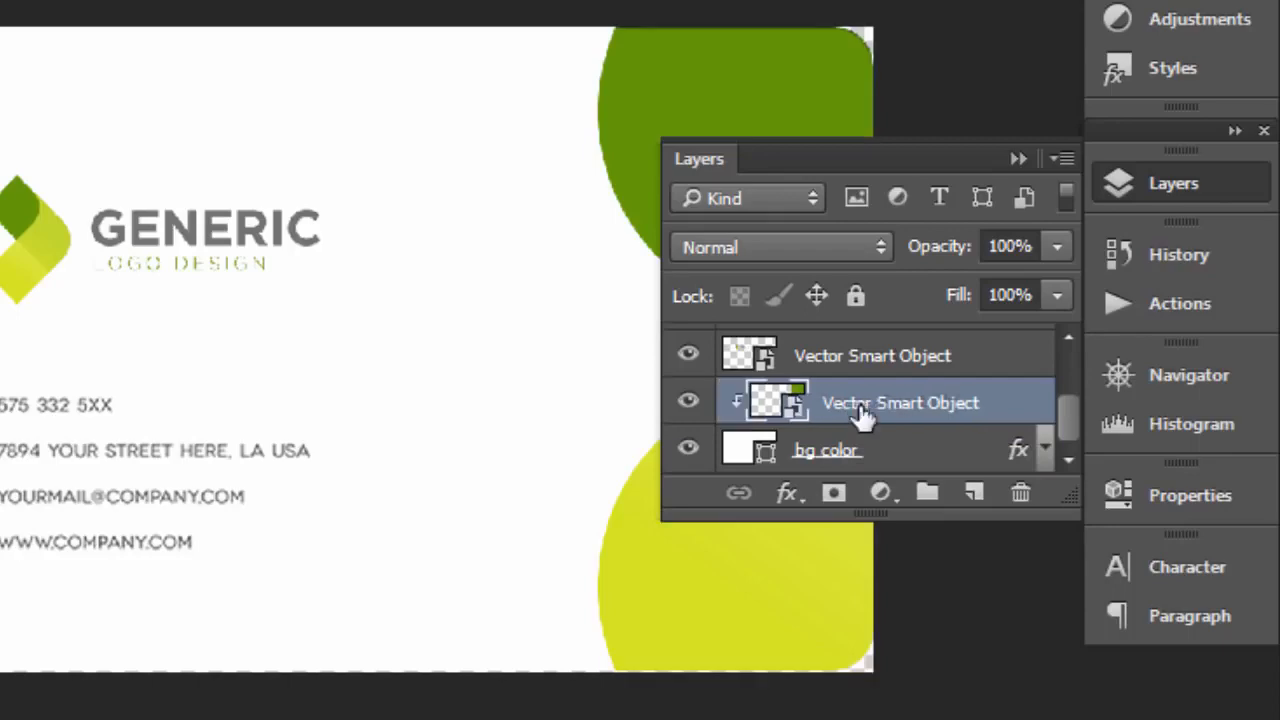
{"action": "left_click", "coordinate": [1020, 158]}
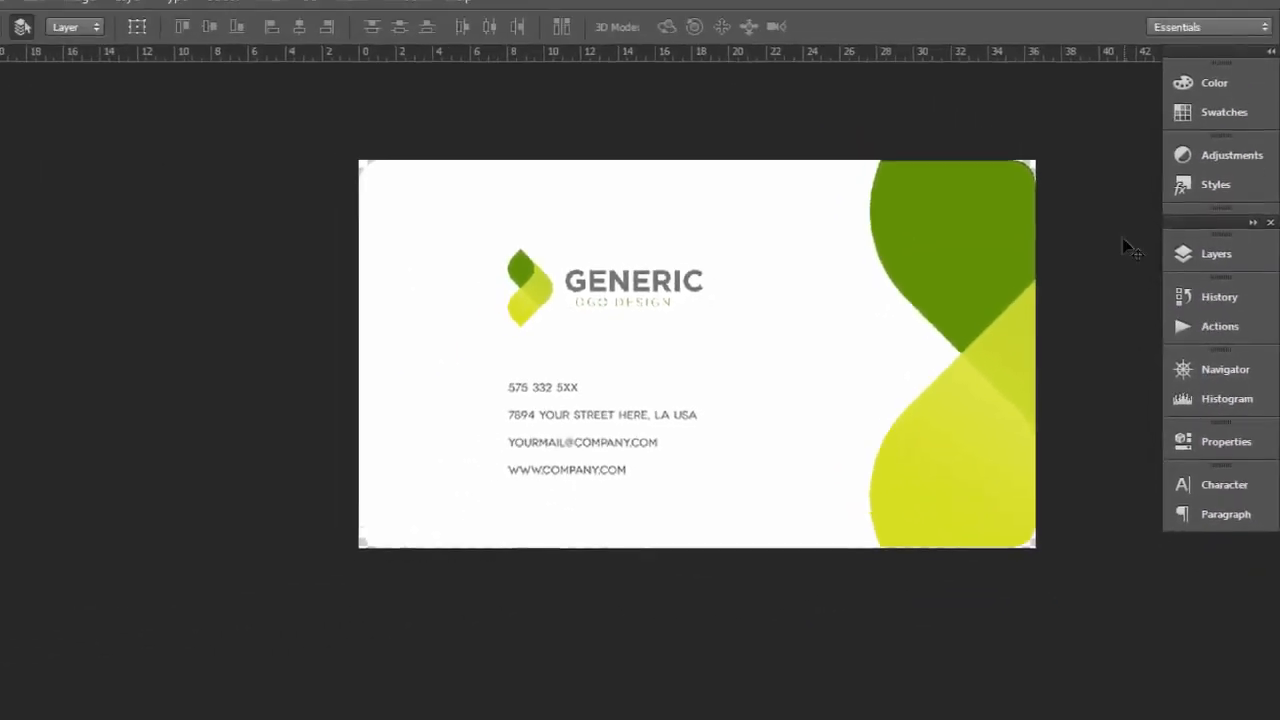
Select the small logo layer together with the info layer and move both slightly up and to the right on the card.
{"action": "left_click", "coordinate": [1236, 257]}
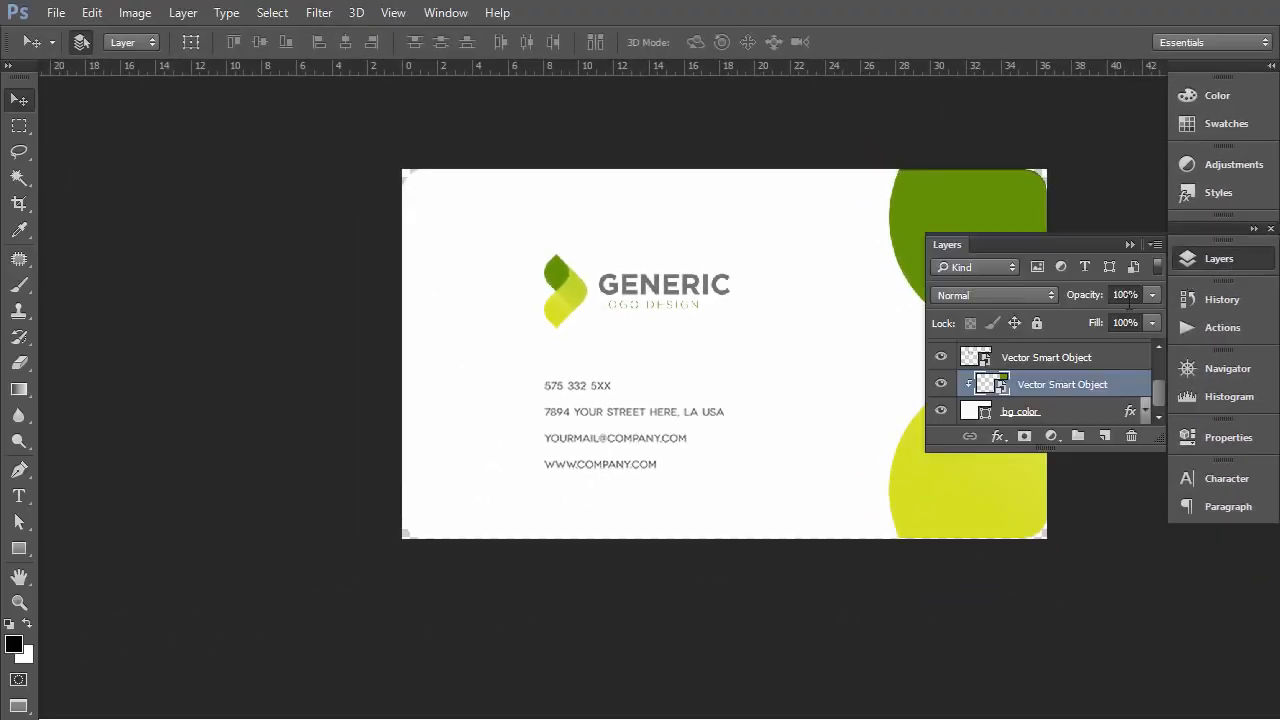
{"action": "left_click", "coordinate": [942, 357]}
{"action": "left_click", "coordinate": [1035, 358]}
{"action": "left_click_drag", "start_coordinate": [1161, 392], "coordinate": [1160, 366]}
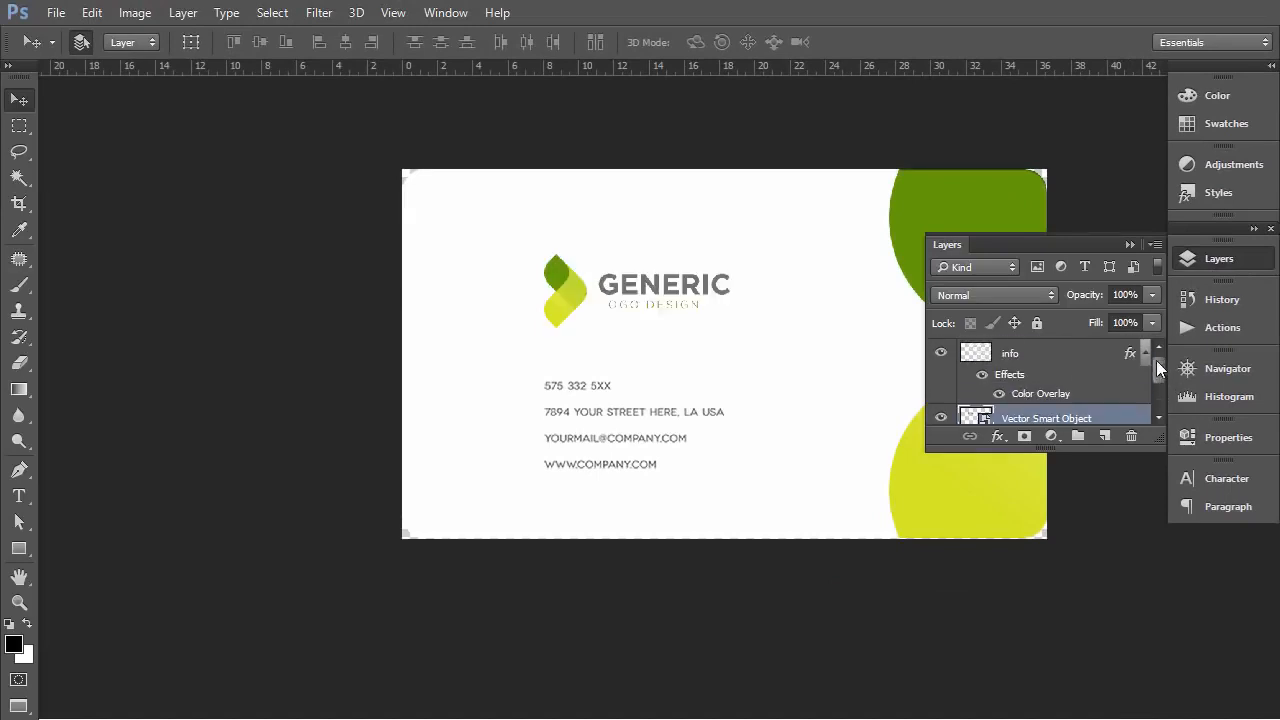
{"action": "left_click", "coordinate": [1044, 356], "text": "ctrl"}
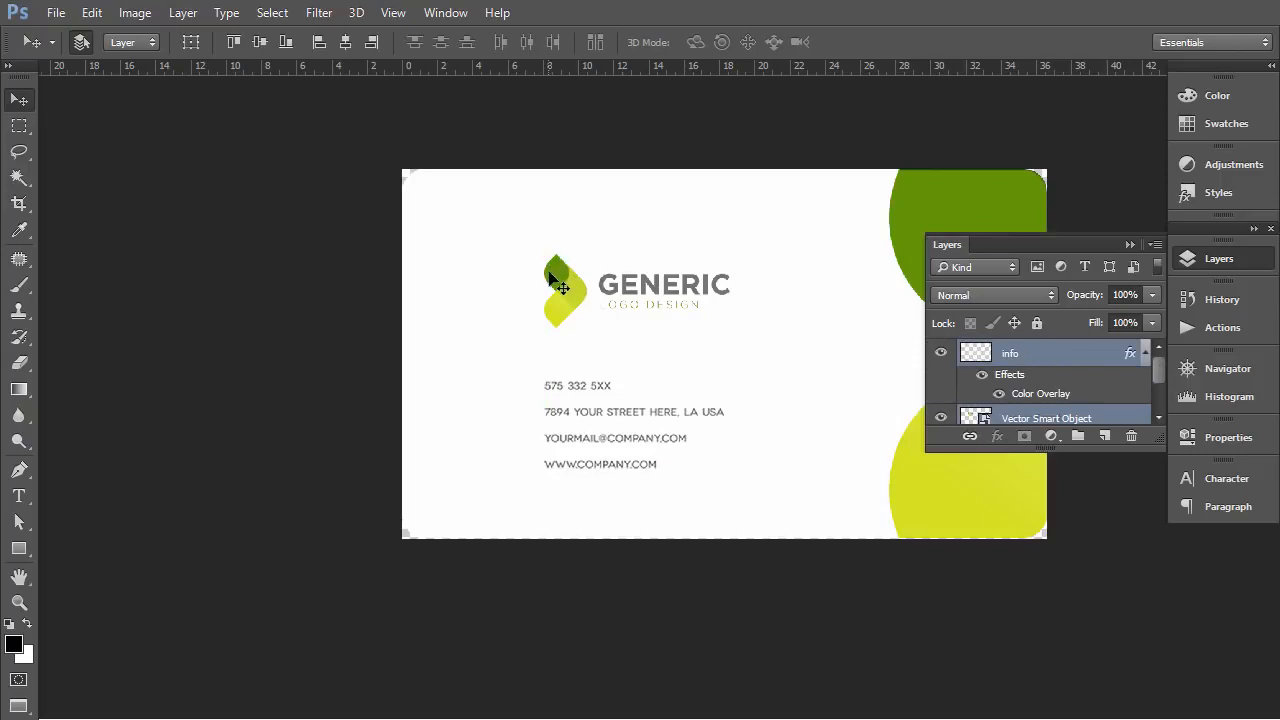
{"action": "left_click_drag", "start_coordinate": [565, 291], "coordinate": [571, 278]}
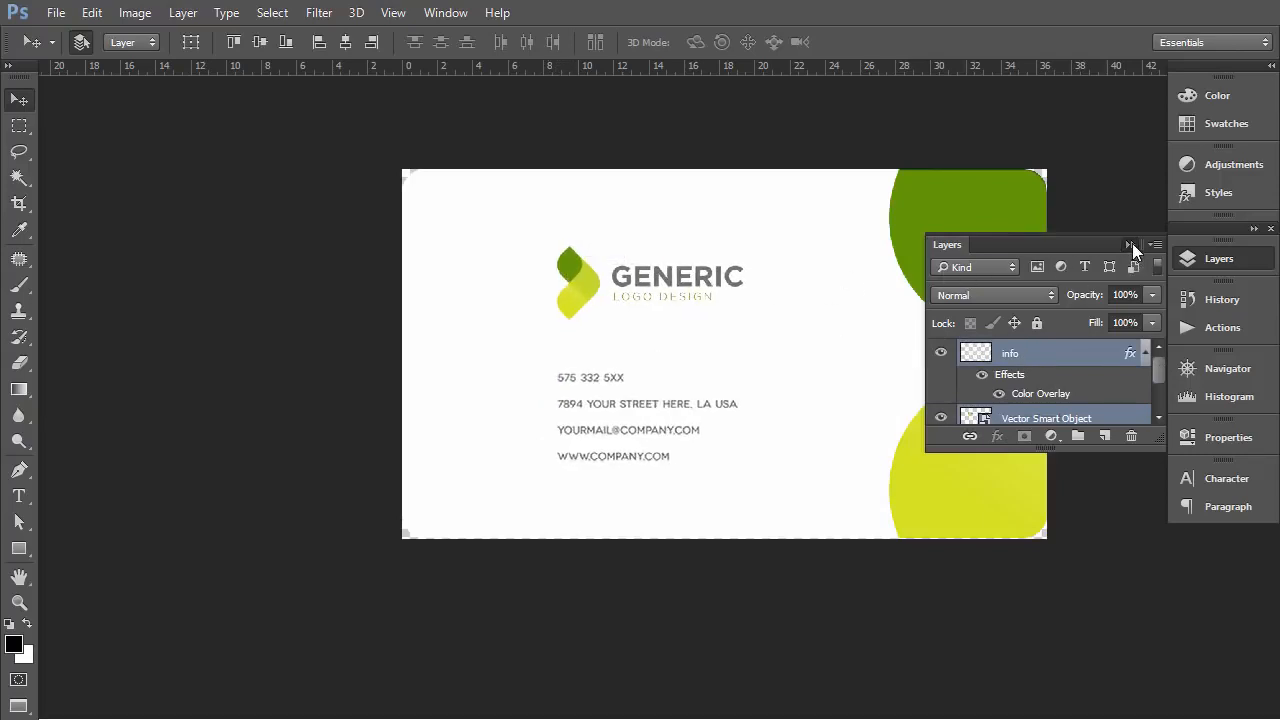
{"action": "left_click", "coordinate": [1130, 244]}
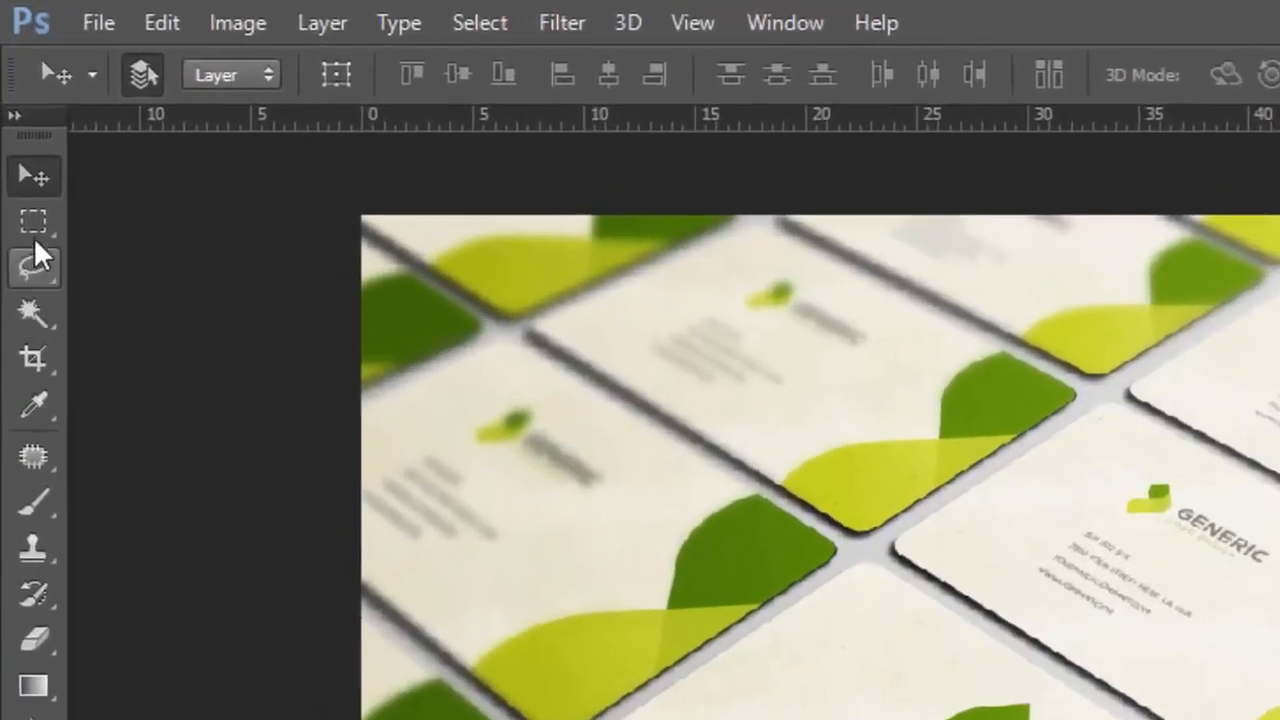
Select a full-width area of the business card mockup with the Rectangular Marquee Tool and copy it merged.
{"action": "left_click", "coordinate": [19, 128]}
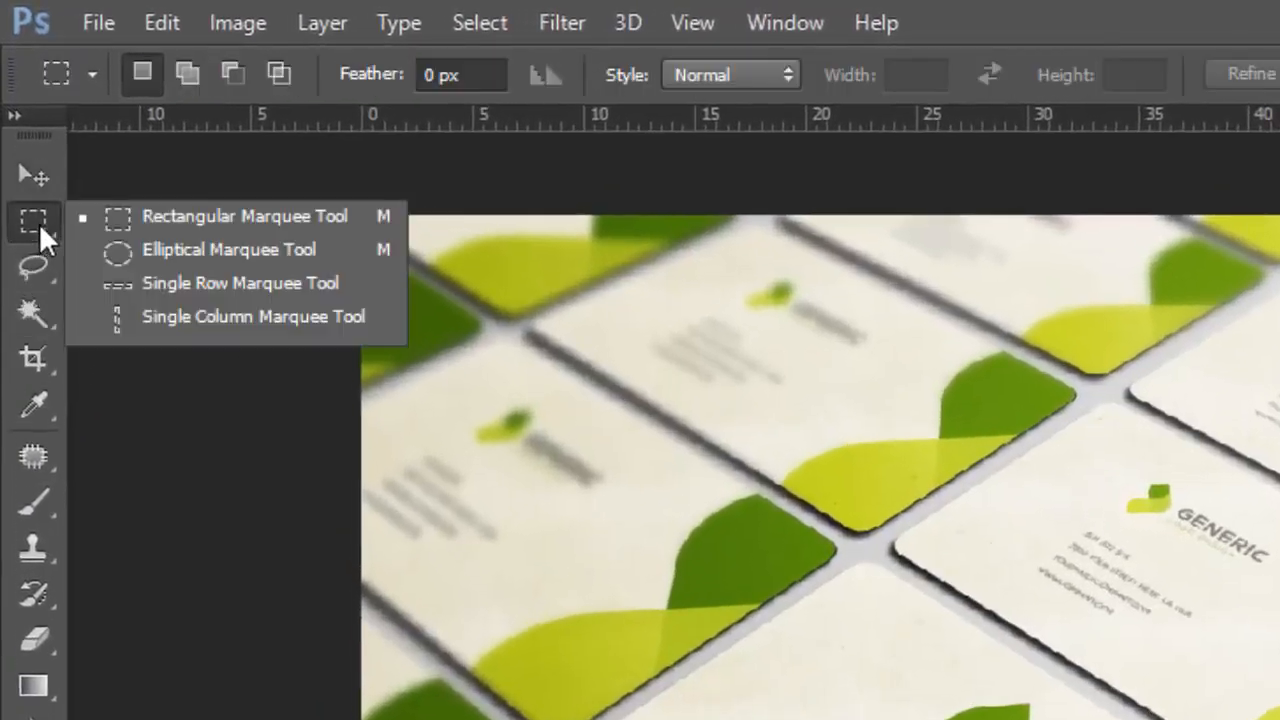
{"action": "left_click", "coordinate": [188, 378]}
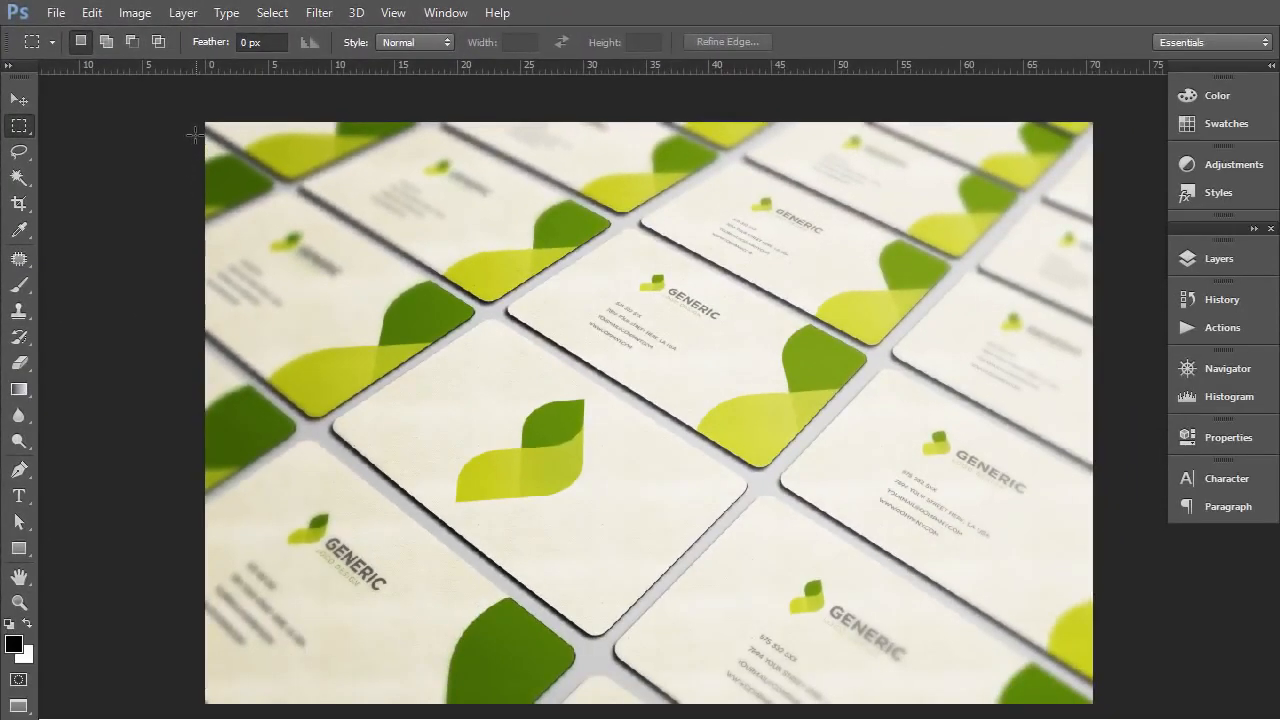
{"action": "left_click_drag", "start_coordinate": [195, 132], "coordinate": [1114, 582]}
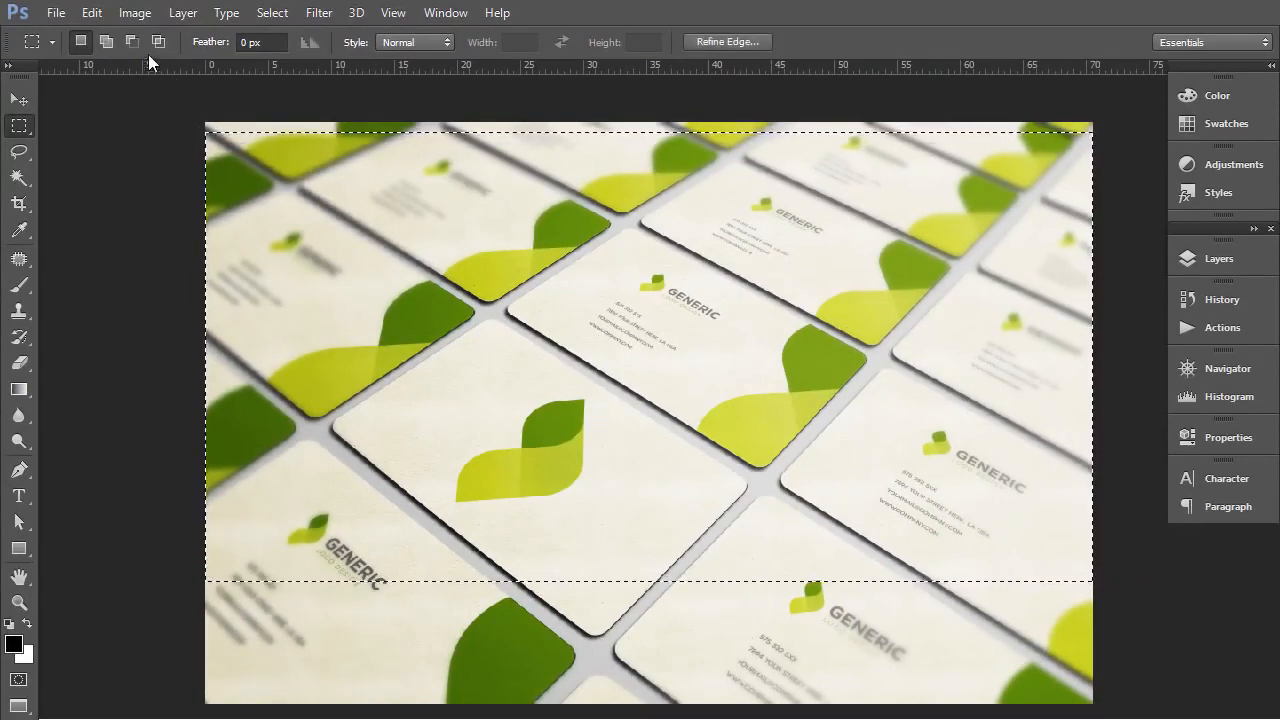
{"action": "left_click", "coordinate": [91, 14]}
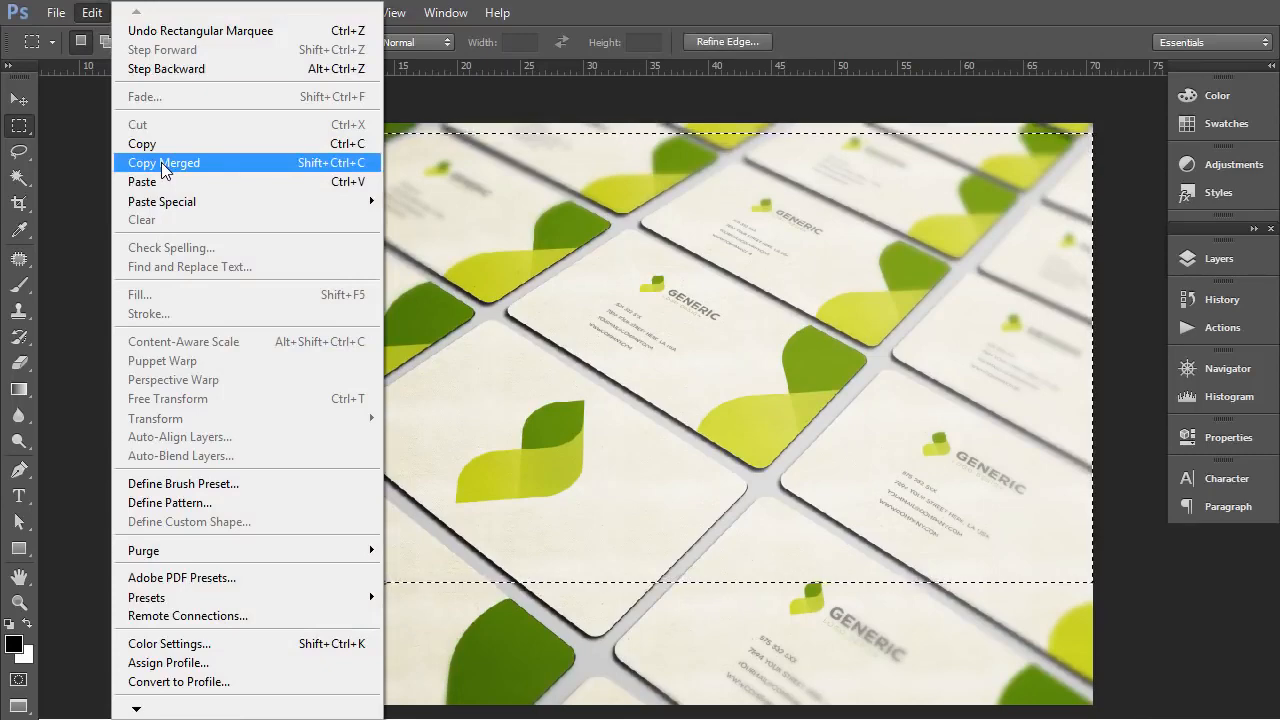
{"action": "left_click", "coordinate": [207, 165]}
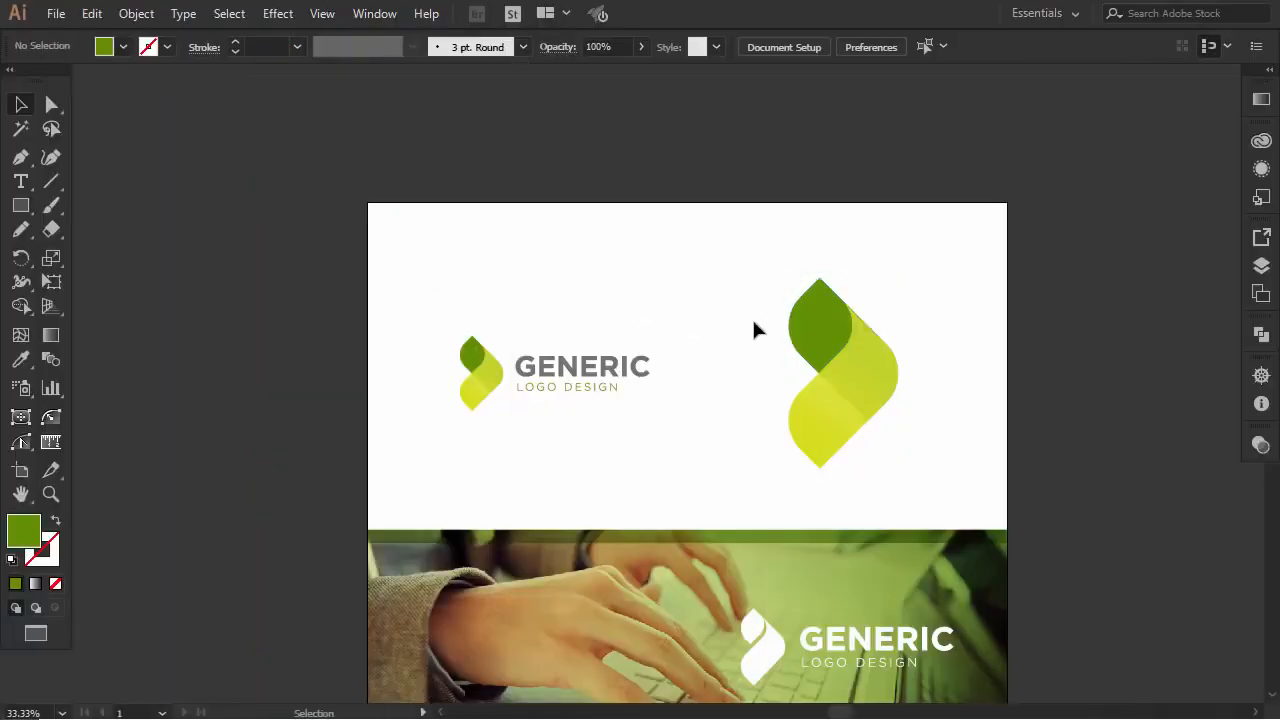
Switch to Illustrator, extend the artboard downward to a height of 3570 px, and paste the copied mockup image.
{"action": "scroll", "coordinate": [757, 330], "scroll_direction": "down", "scroll_amount": 10}
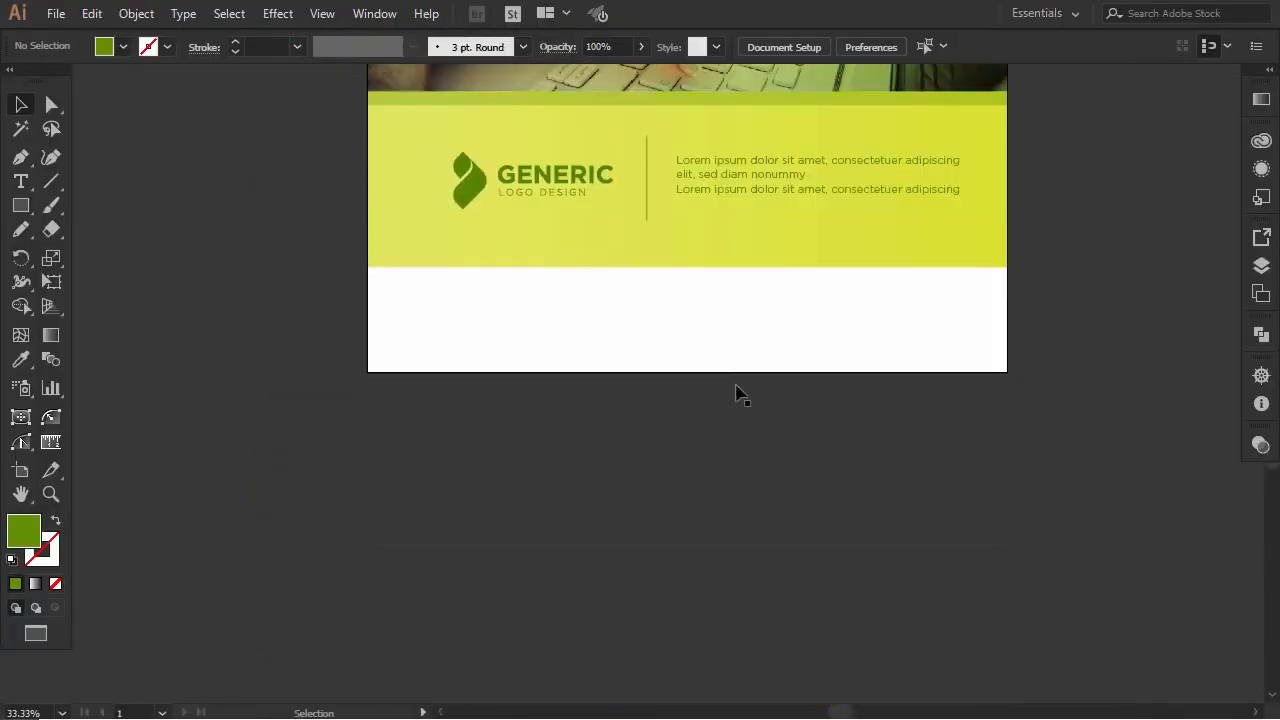
{"action": "key", "text": "shift+o"}
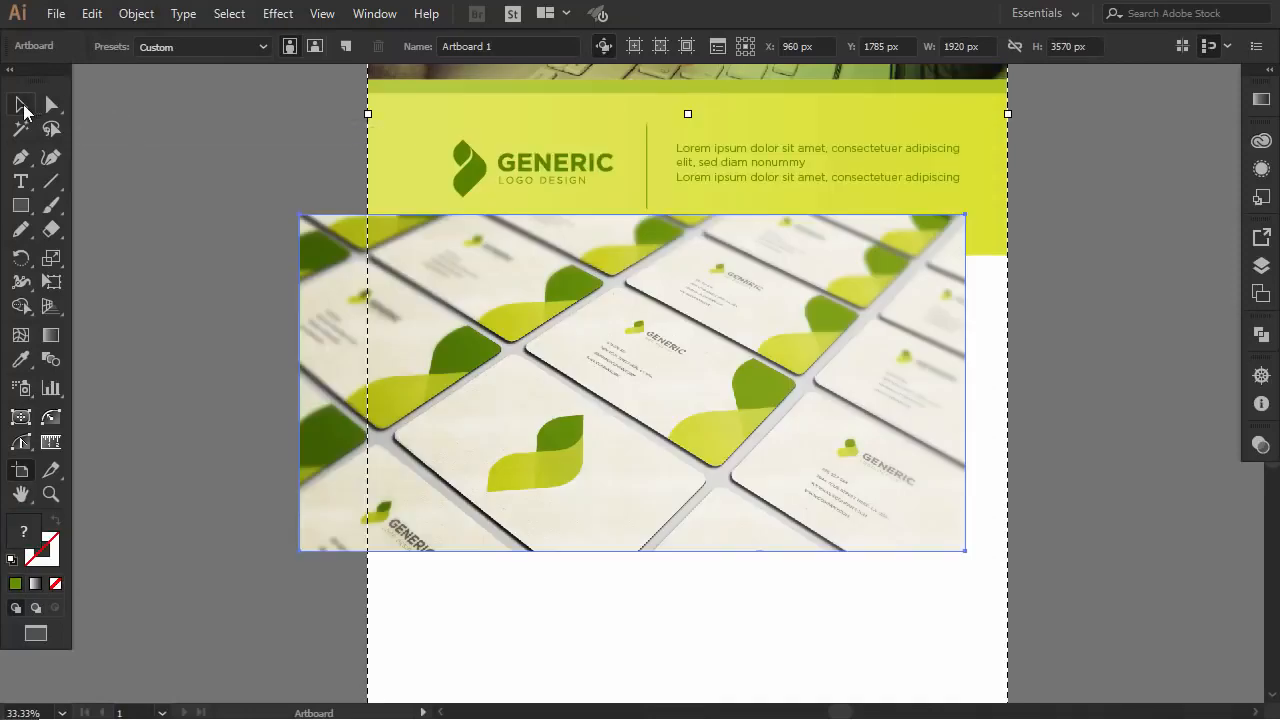
{"action": "left_click", "coordinate": [21, 105]}
Place the mockup image directly below the yellow band at the artboard's left edge and scale it to the artboard's width.
{"action": "left_click_drag", "start_coordinate": [354, 260], "coordinate": [496, 315]}
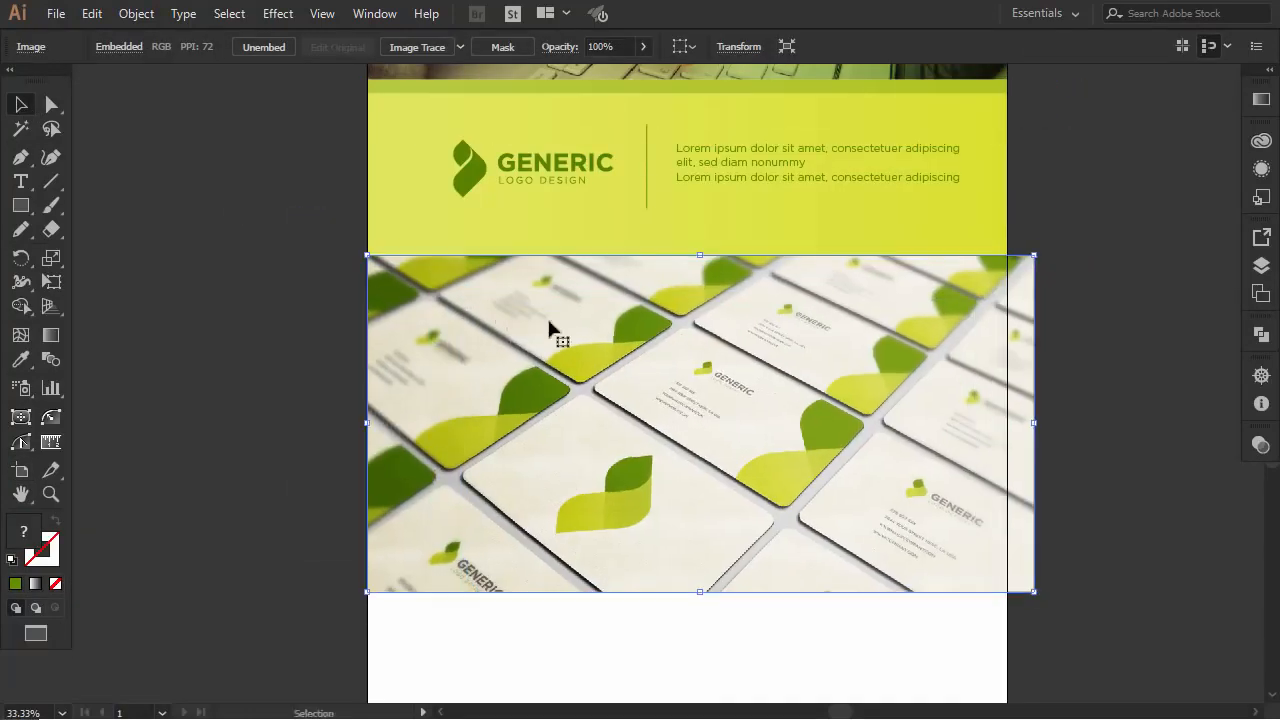
{"action": "left_click_drag", "start_coordinate": [1037, 592], "coordinate": [1012, 577]}
{"action": "left_click", "coordinate": [1088, 428]}
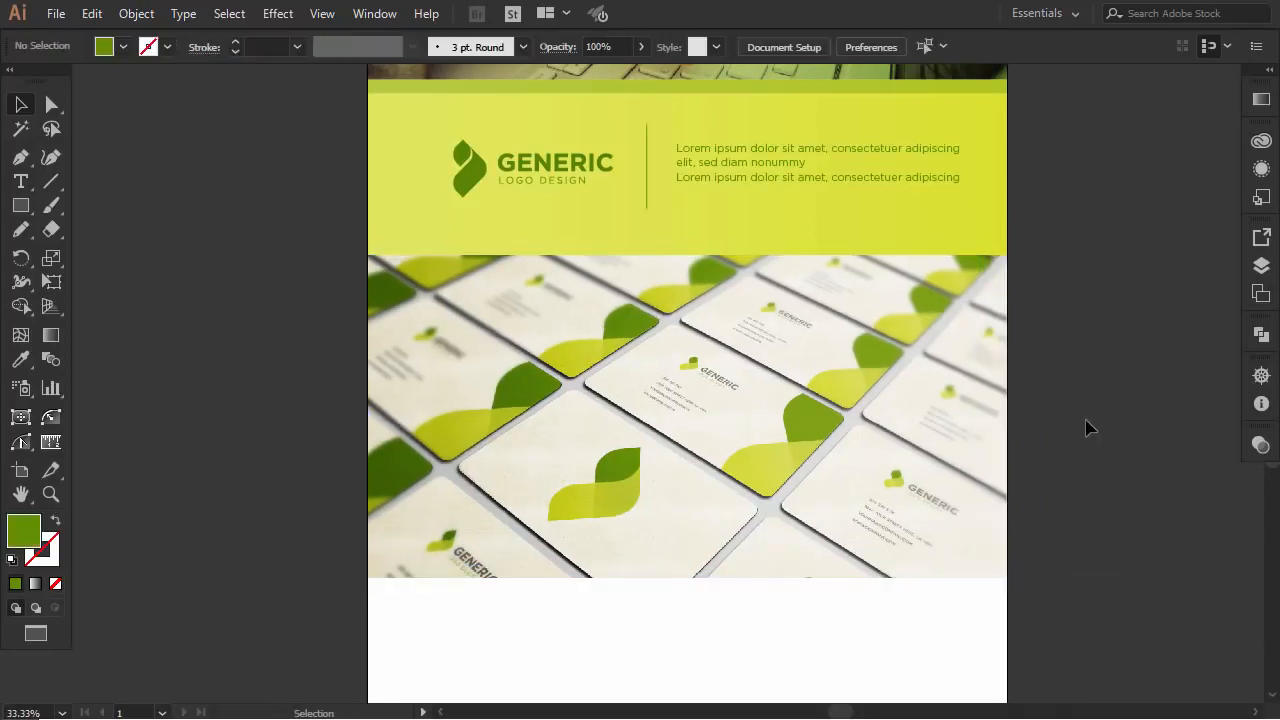
Duplicate the translucent green strip from the yellow band onto the mockup image's top edge and arrange it in front of the image.
{"action": "scroll", "coordinate": [1088, 428], "scroll_direction": "up", "scroll_amount": 3}
{"action": "scroll", "coordinate": [1088, 428], "scroll_direction": "up", "scroll_amount": 2}
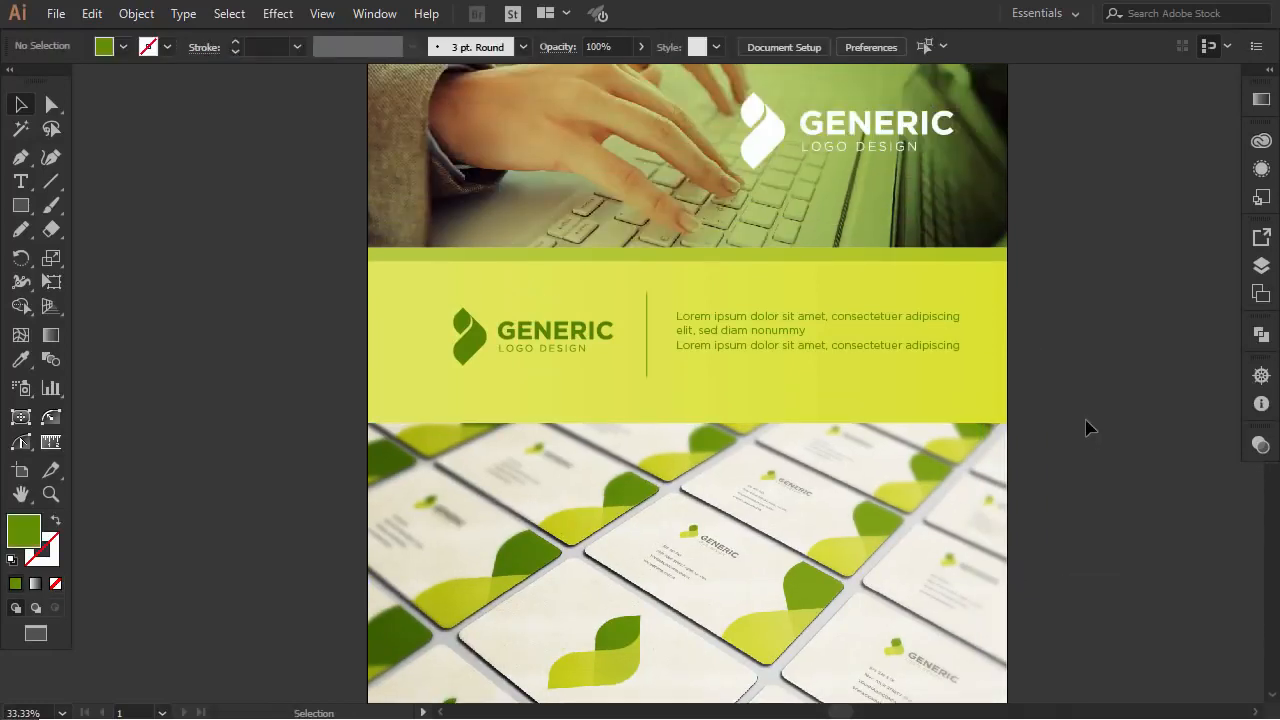
{"action": "scroll", "coordinate": [1088, 428], "scroll_direction": "down", "scroll_amount": 4}
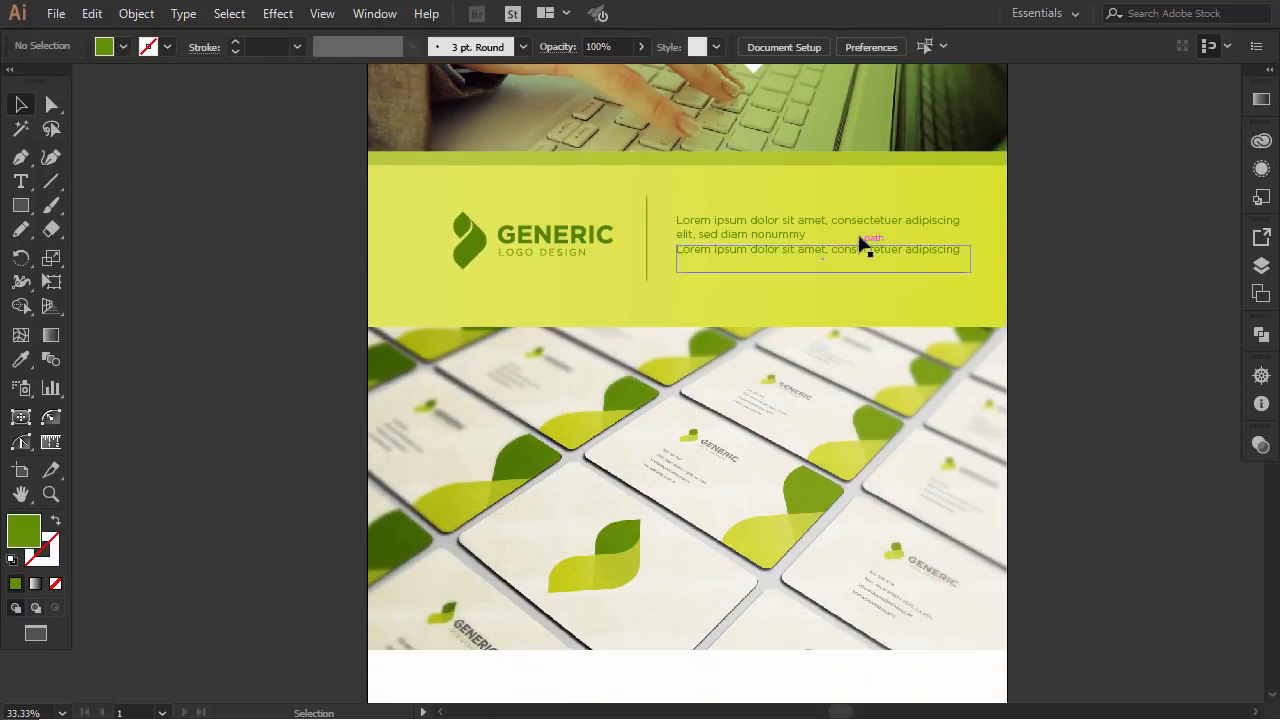
{"action": "left_click_drag", "start_coordinate": [764, 171], "coordinate": [777, 343]}
{"action": "right_click", "coordinate": [774, 335]}
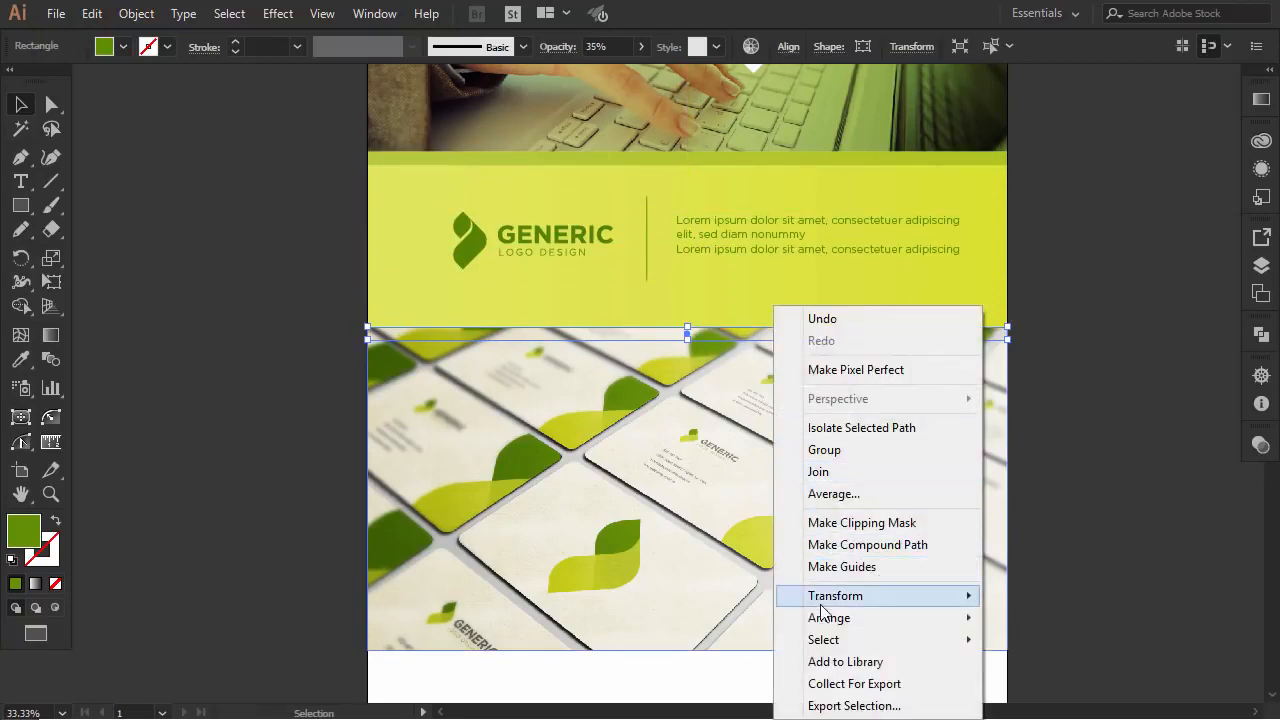
{"action": "mouse_move", "coordinate": [829, 617]}
{"action": "left_click", "coordinate": [608, 523]}
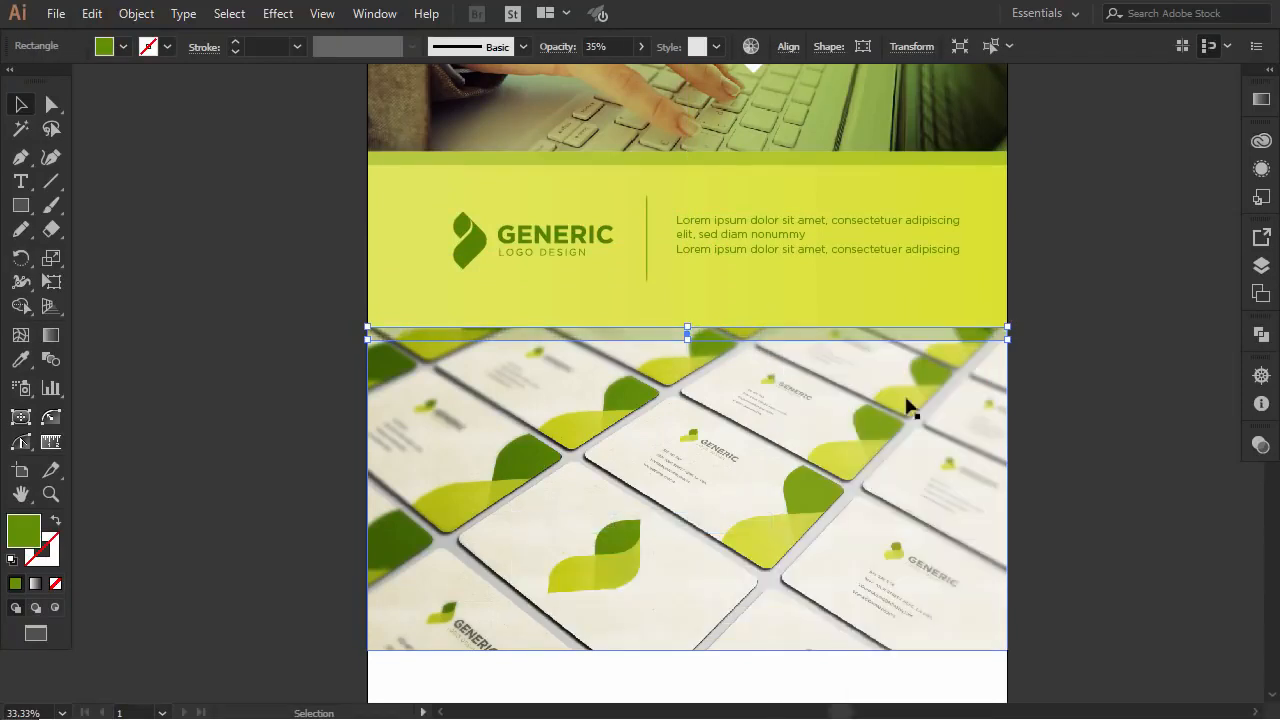
{"action": "left_click", "coordinate": [1157, 363]}
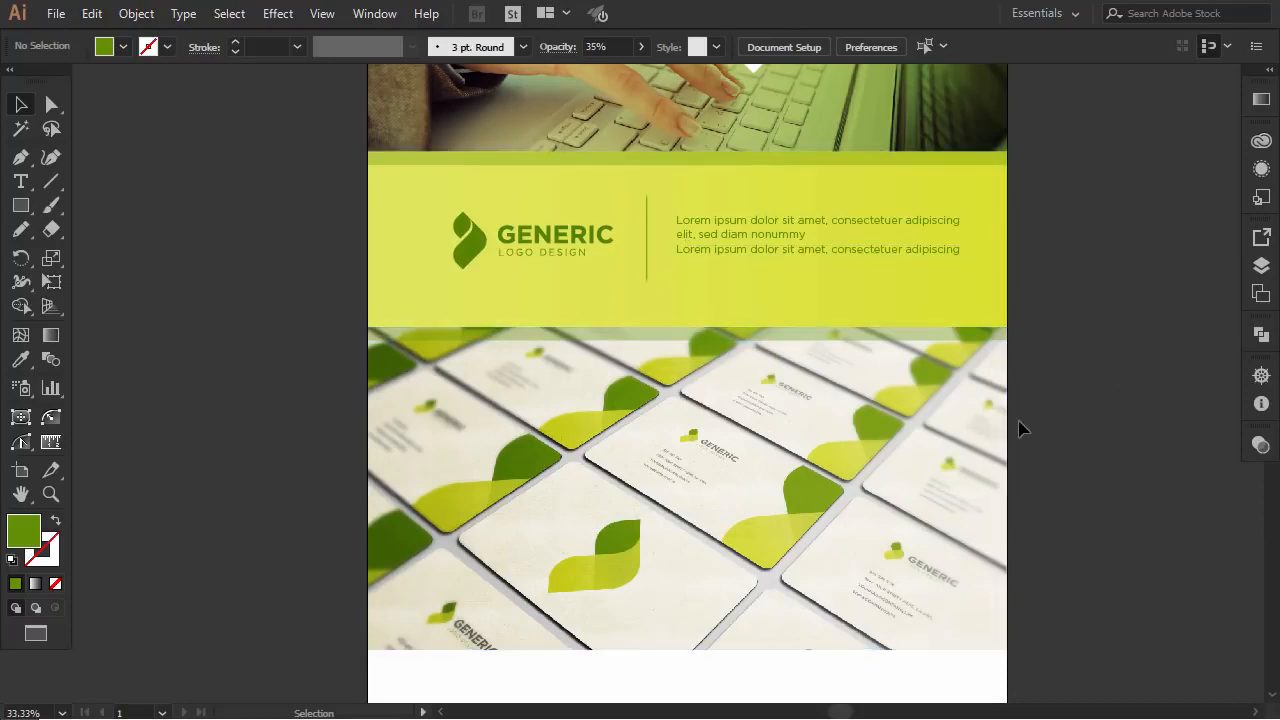
Examine the whole logo presentation, from the business card mockup up to the color logos and back down.
{"action": "scroll", "coordinate": [1040, 432], "scroll_direction": "up", "scroll_amount": 2}
{"action": "scroll", "coordinate": [991, 449], "scroll_direction": "up", "scroll_amount": 1}
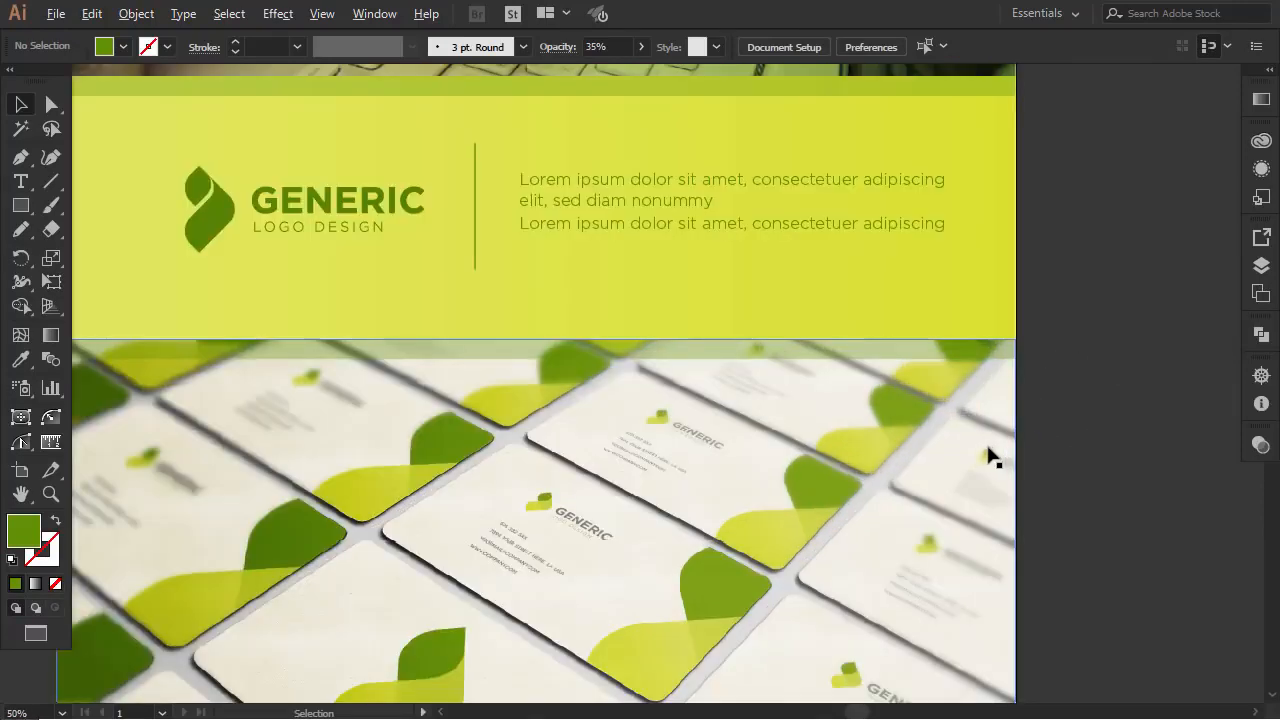
{"action": "scroll", "coordinate": [929, 456], "scroll_direction": "left", "scroll_amount": 3}
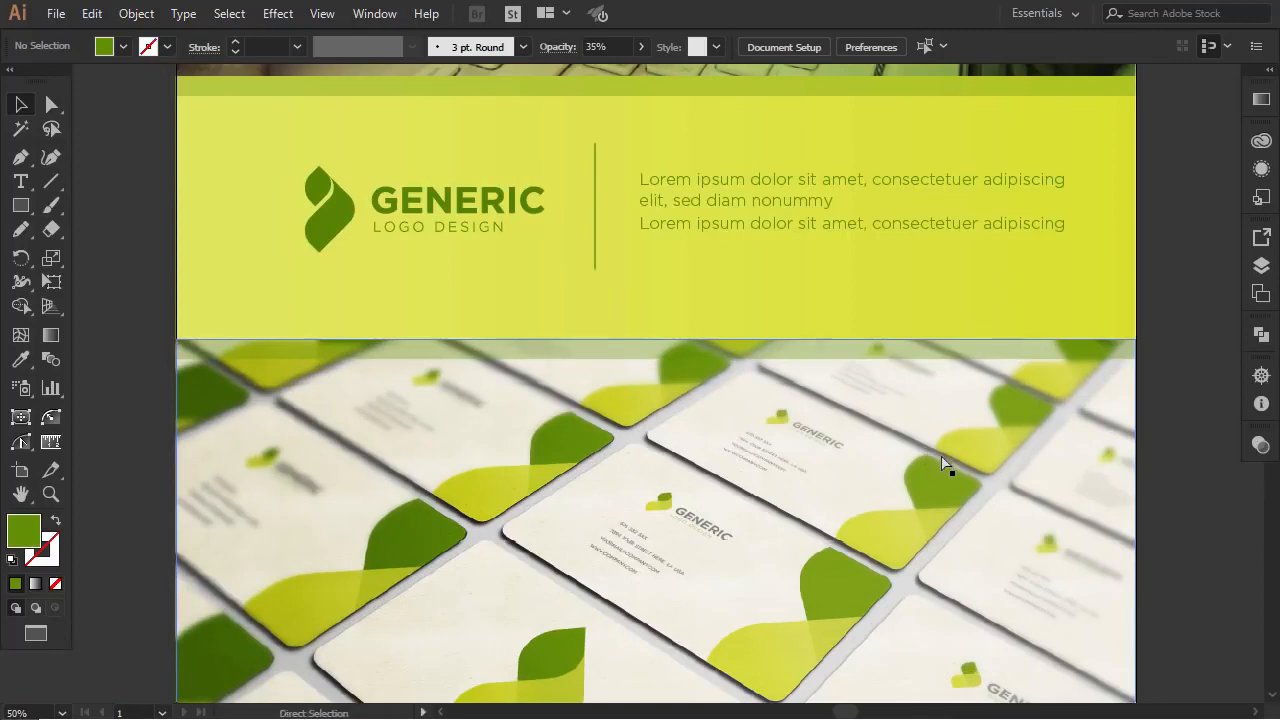
{"action": "scroll", "coordinate": [944, 464], "scroll_direction": "left", "scroll_amount": 1}
{"action": "scroll", "coordinate": [943, 462], "scroll_direction": "down", "scroll_amount": 7}
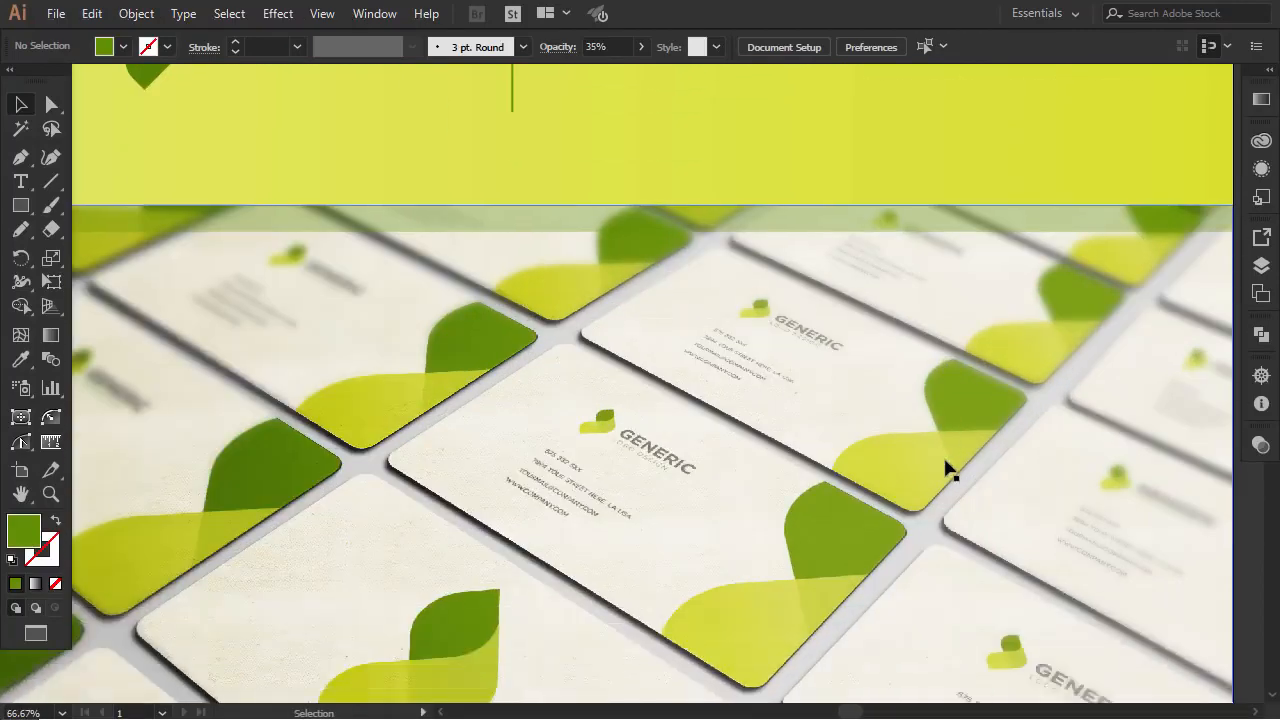
{"action": "scroll", "coordinate": [946, 472], "scroll_direction": "up", "scroll_amount": 7}
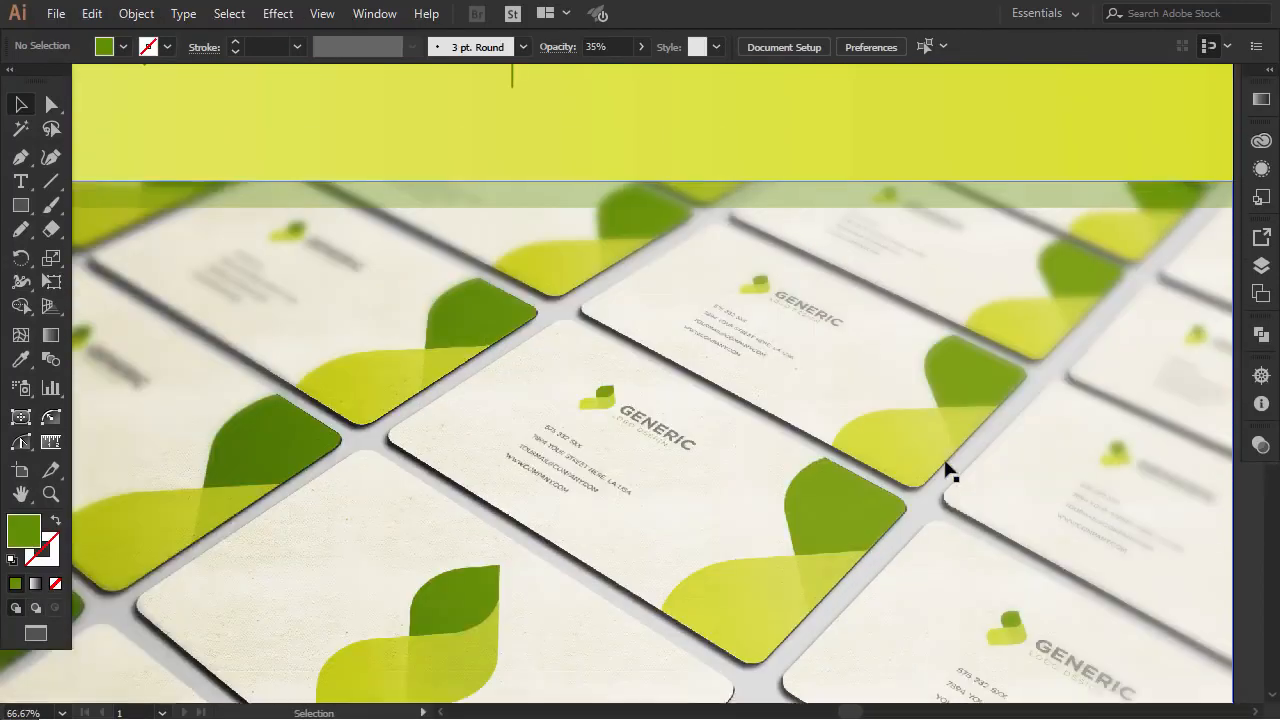
{"action": "scroll", "coordinate": [946, 472], "scroll_direction": "up", "scroll_amount": 15}
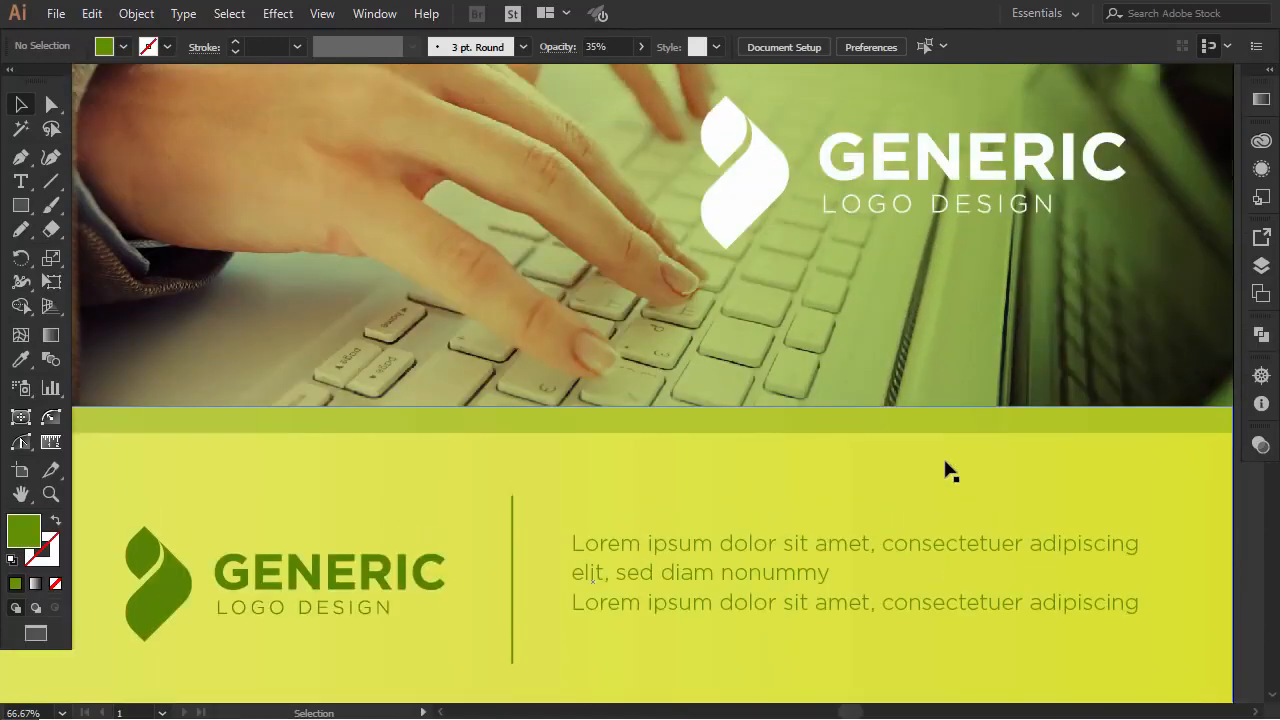
{"action": "scroll", "coordinate": [946, 472], "scroll_direction": "down", "scroll_amount": 1}
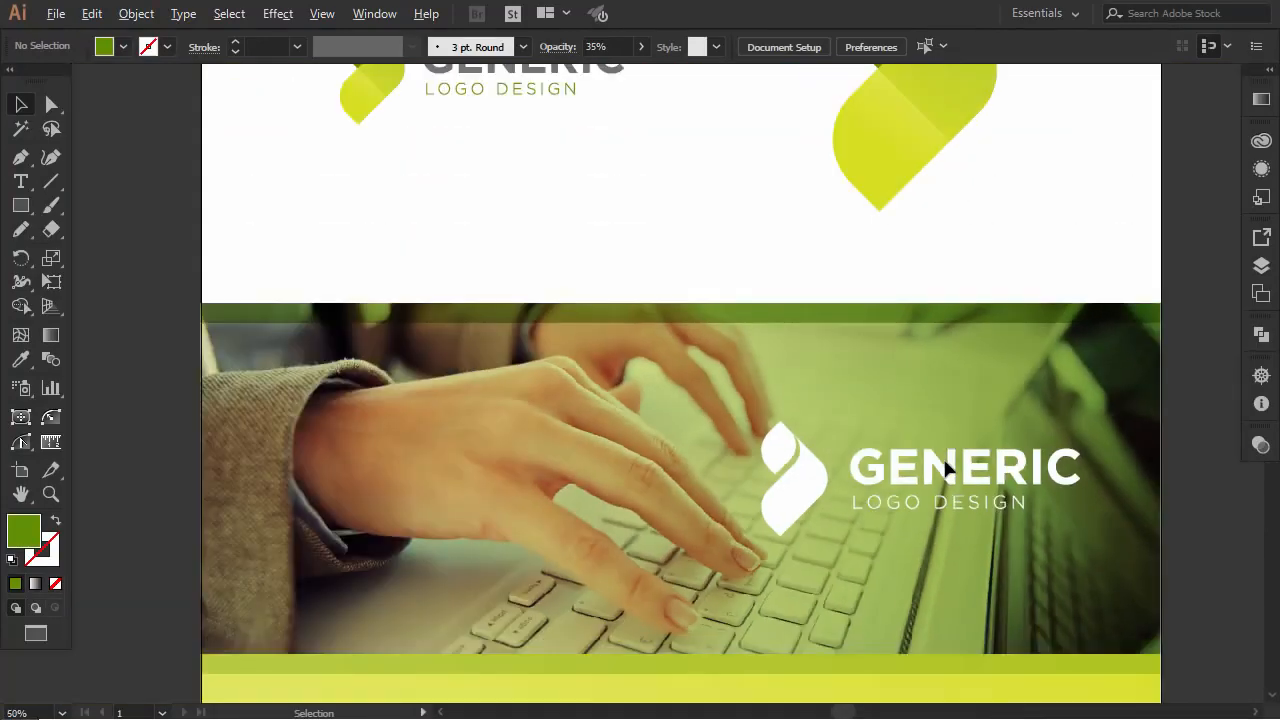
{"action": "scroll", "coordinate": [1160, 460], "scroll_direction": "right", "scroll_amount": 5}
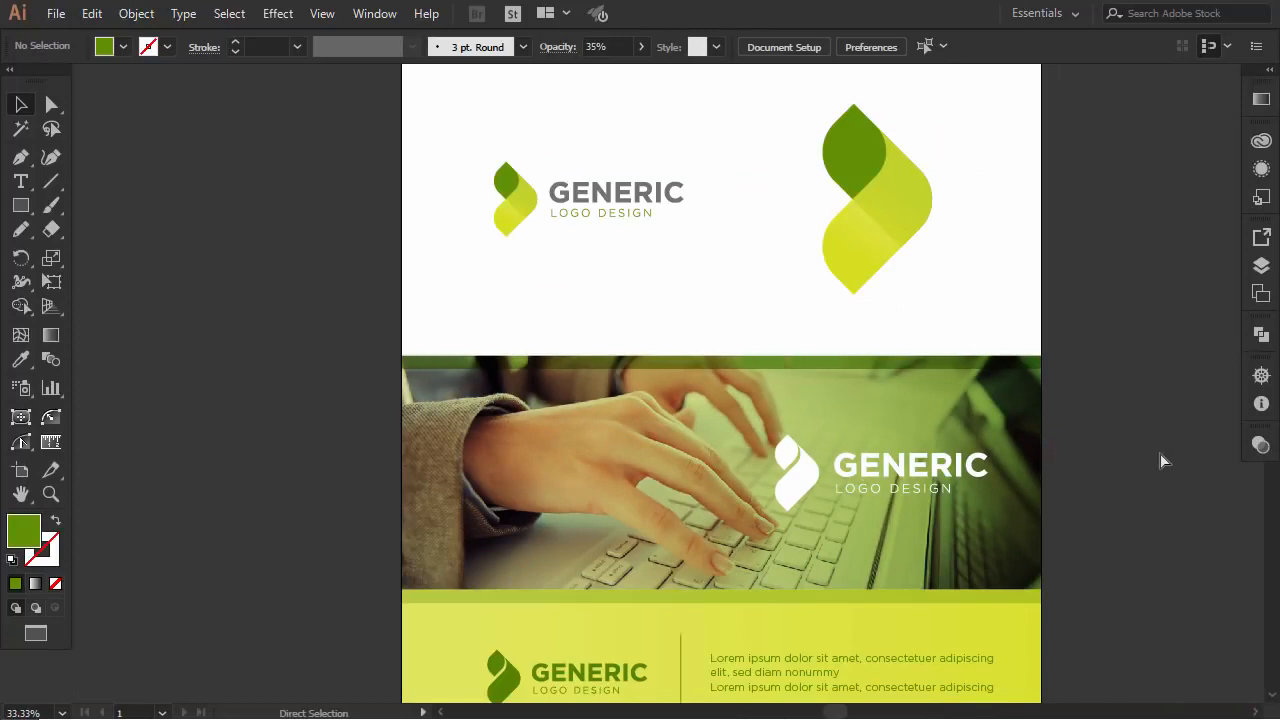
{"action": "scroll", "coordinate": [874, 309], "scroll_direction": "up", "scroll_amount": 2}
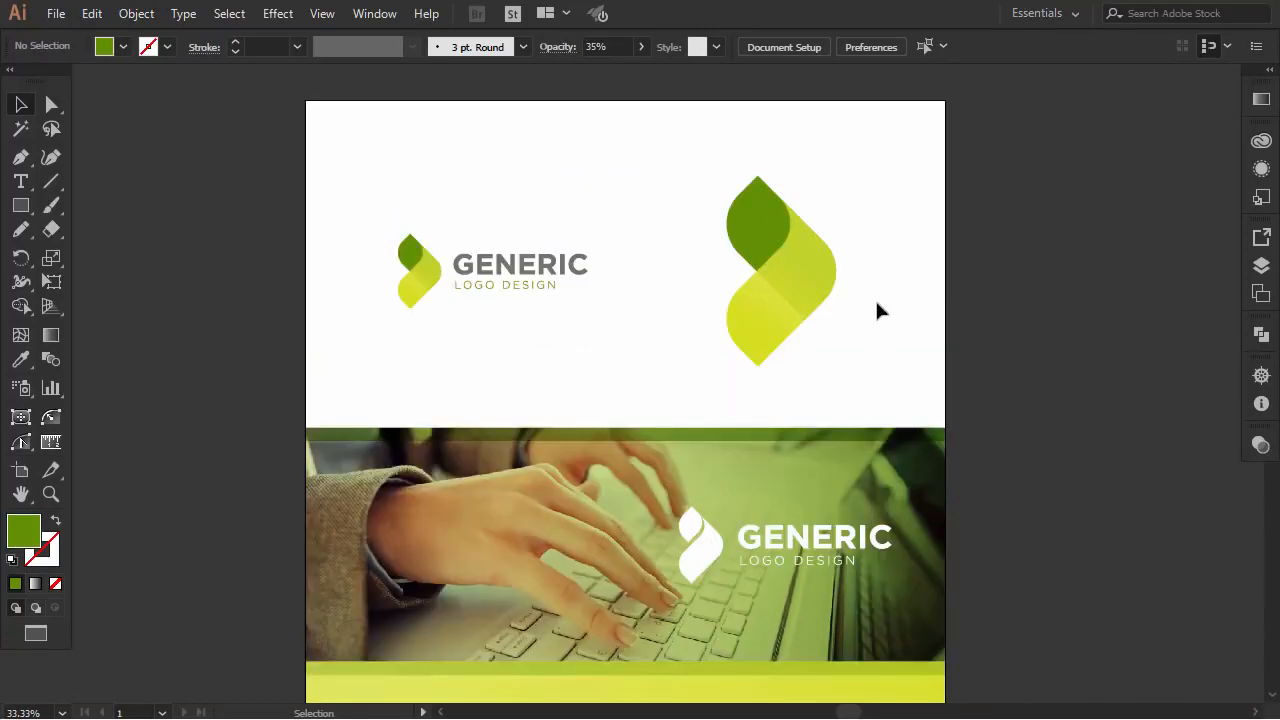
{"action": "scroll", "coordinate": [880, 300], "scroll_direction": "down", "scroll_amount": 7}
{"action": "scroll", "coordinate": [893, 310], "scroll_direction": "down", "scroll_amount": 5}
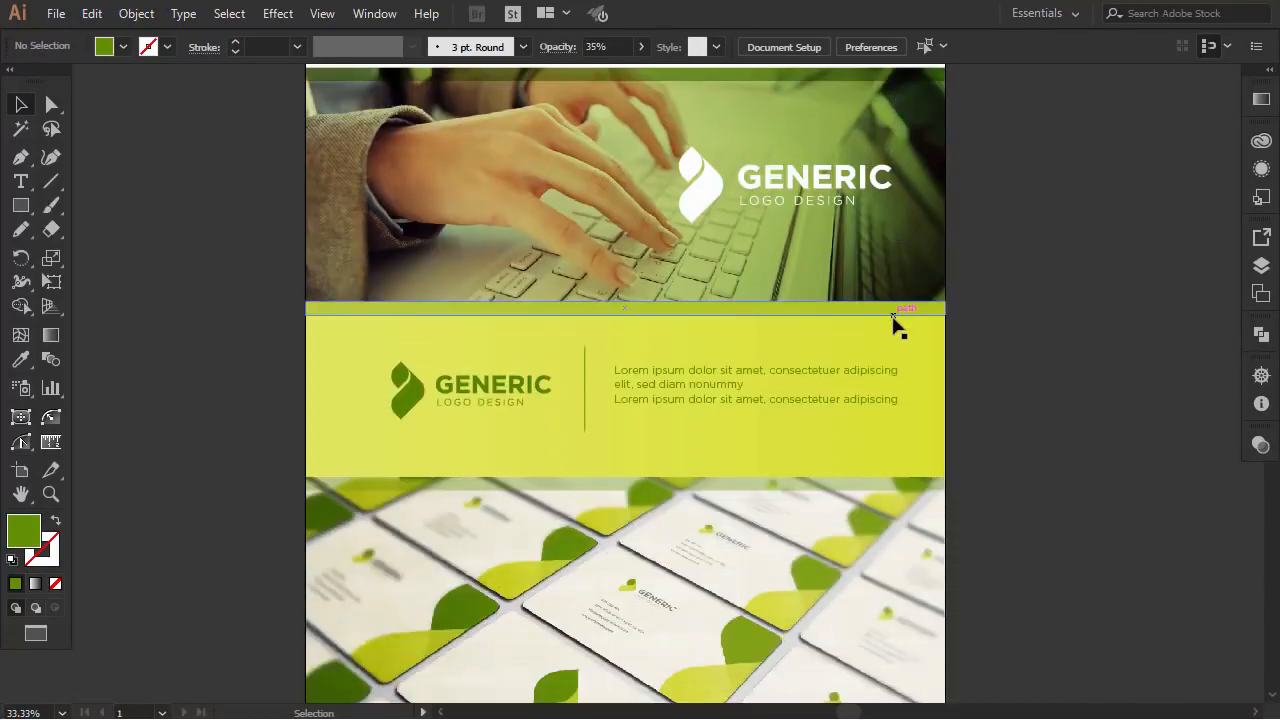
Save the presentation as Presentation.pdf in Adobe PDF format and look through the PDF in Chrome.
{"action": "left_click", "coordinate": [56, 15]}
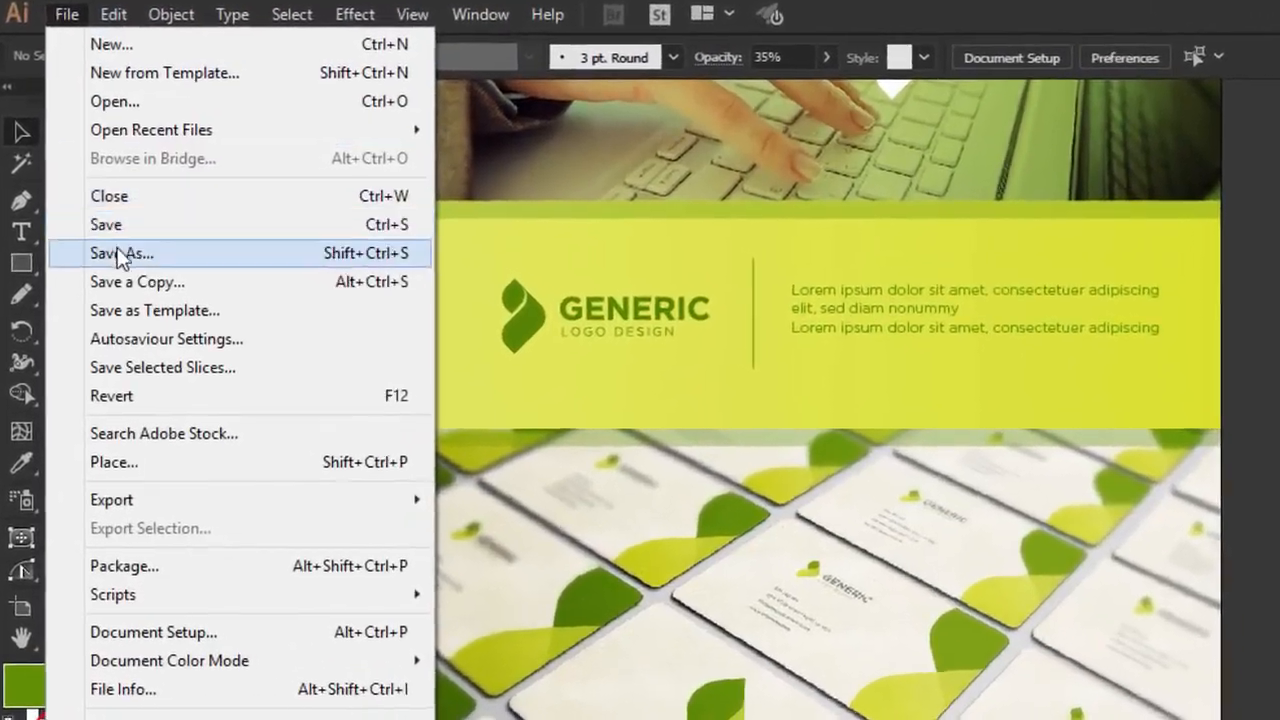
{"action": "left_click", "coordinate": [88, 207]}
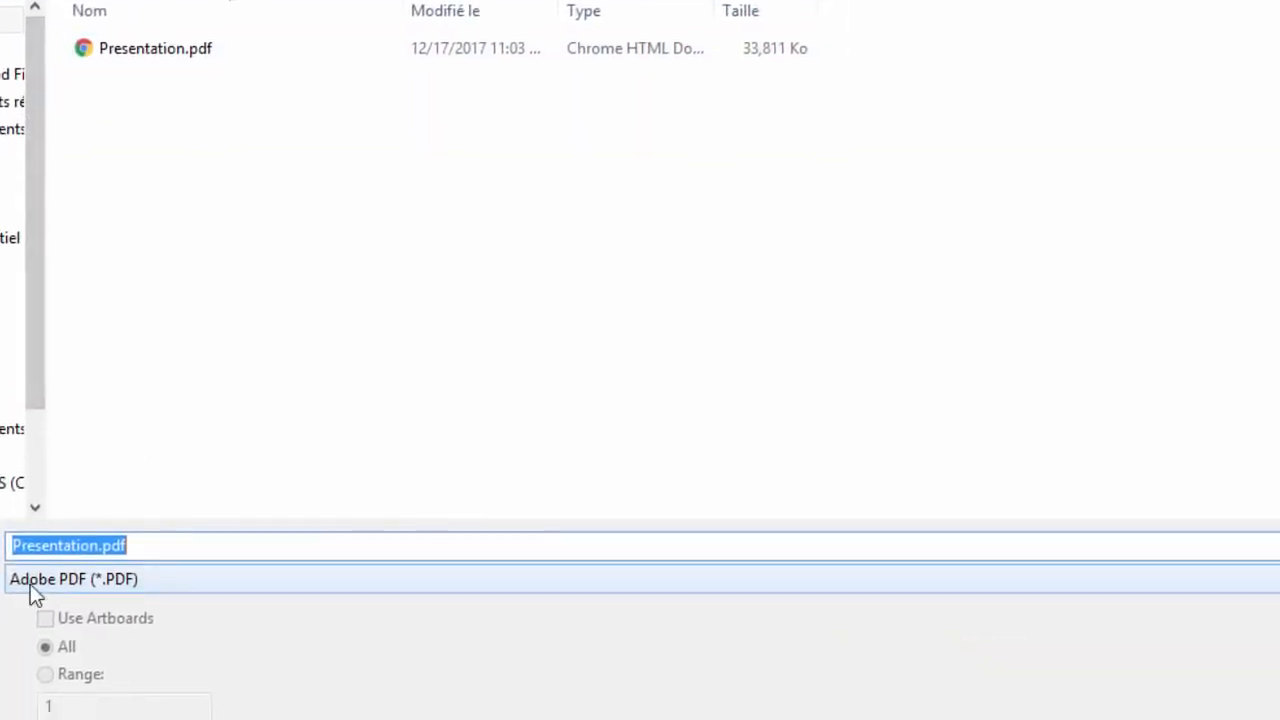
{"action": "left_click", "coordinate": [45, 603]}
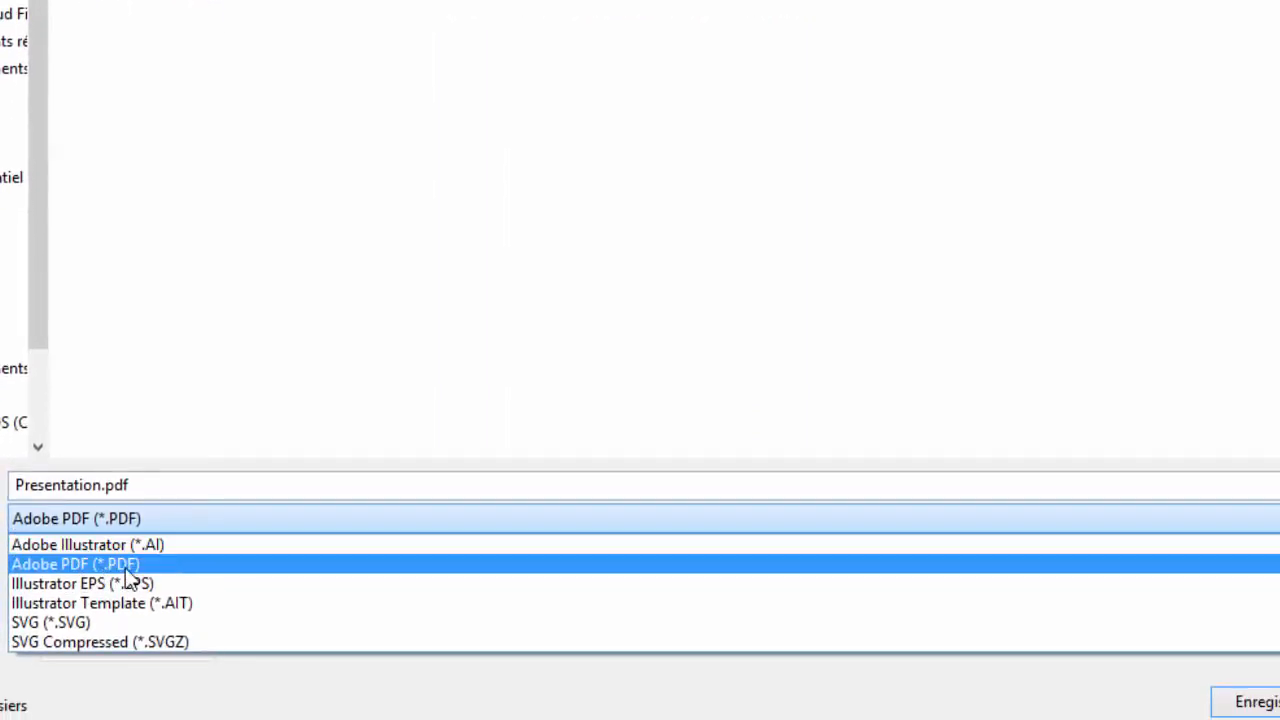
{"action": "left_click", "coordinate": [124, 564]}
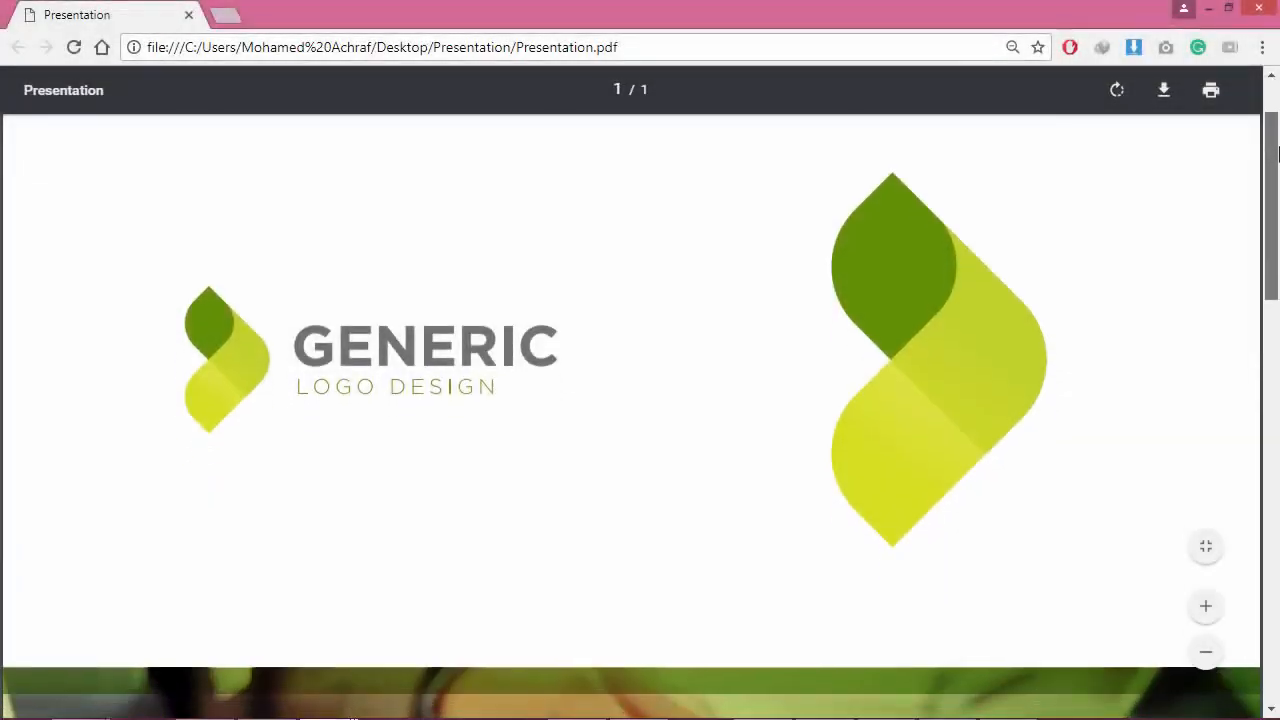
{"action": "left_click_drag", "start_coordinate": [1278, 150], "coordinate": [1278, 436]}
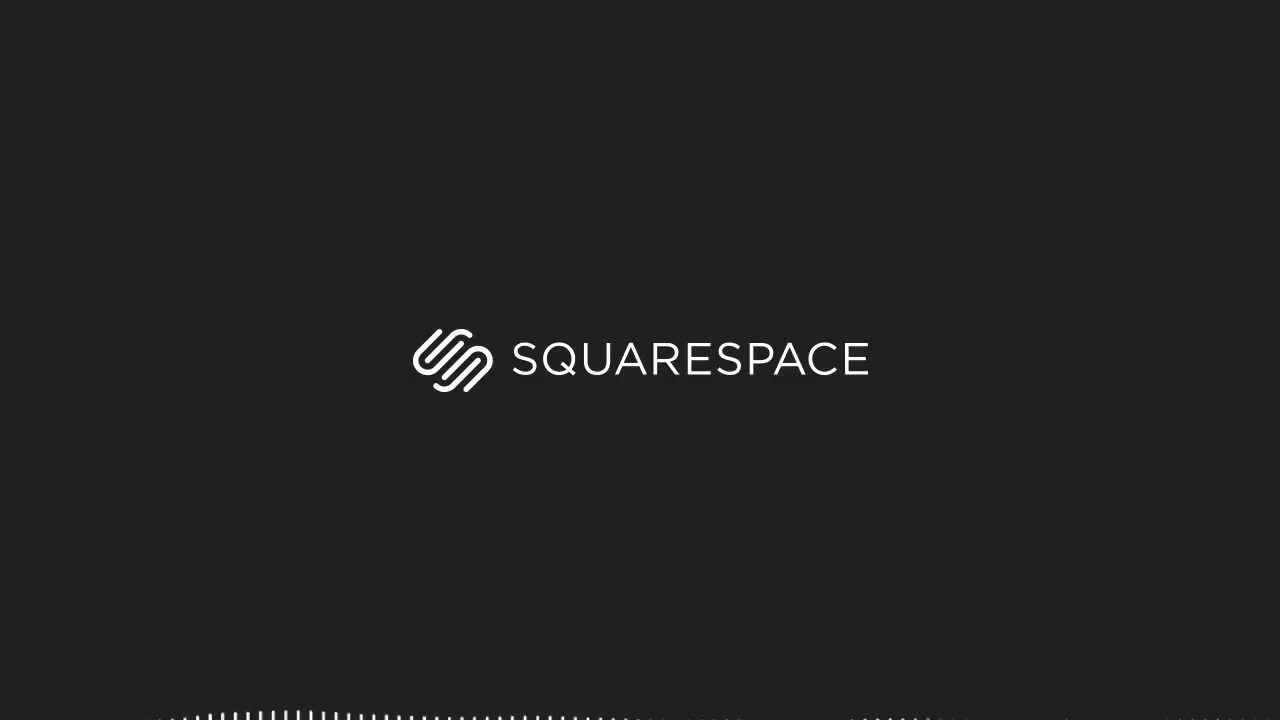